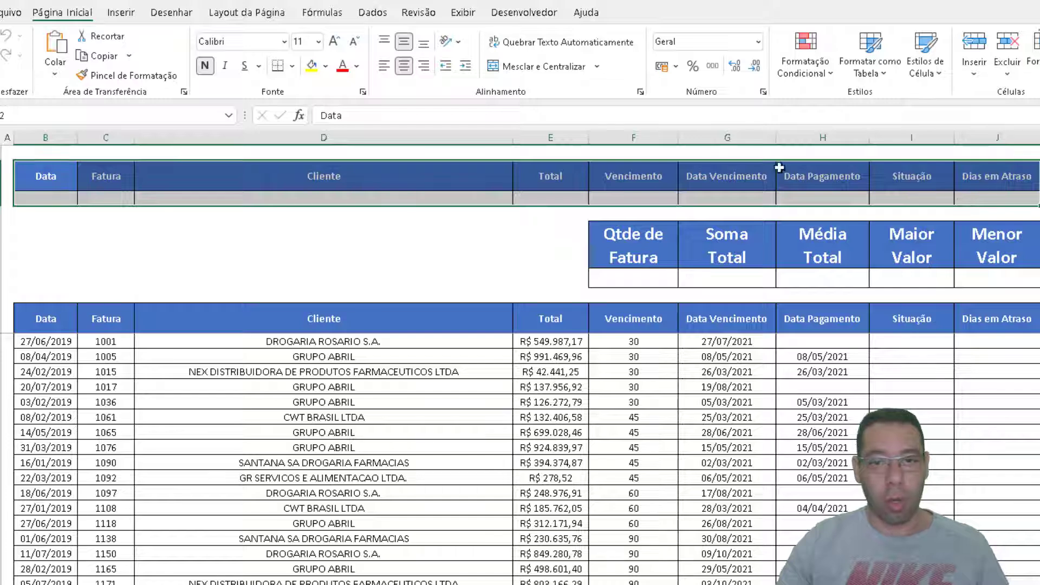
- Review the criteria block, the summary table, and the invoice table's due date, payment date, Situação and Dias em Atraso columns
{"action": "left_click_drag", "start_coordinate": [597, 232], "coordinate": [975, 277]}
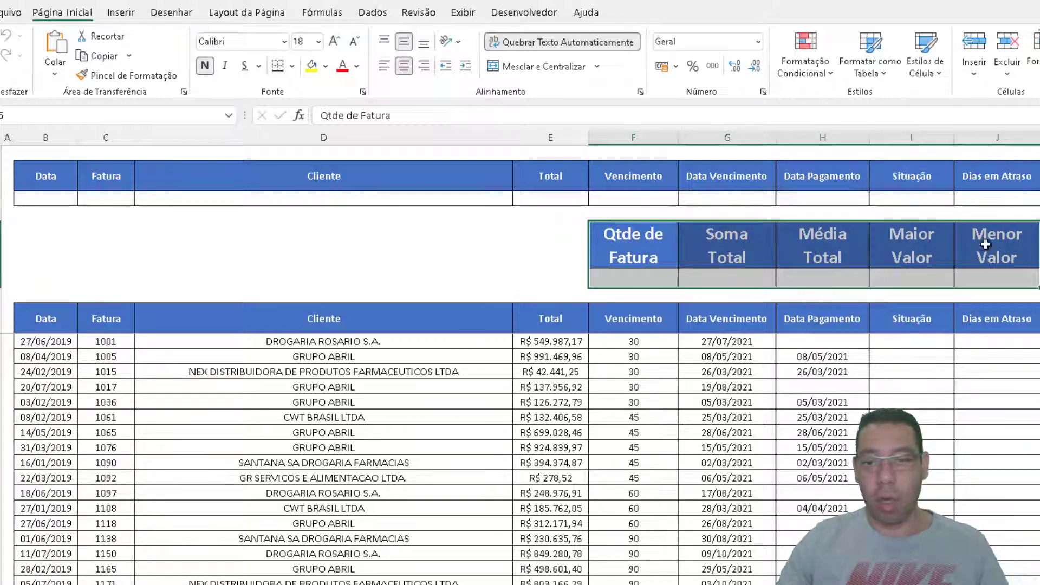
{"action": "left_click_drag", "start_coordinate": [987, 174], "coordinate": [42, 190]}
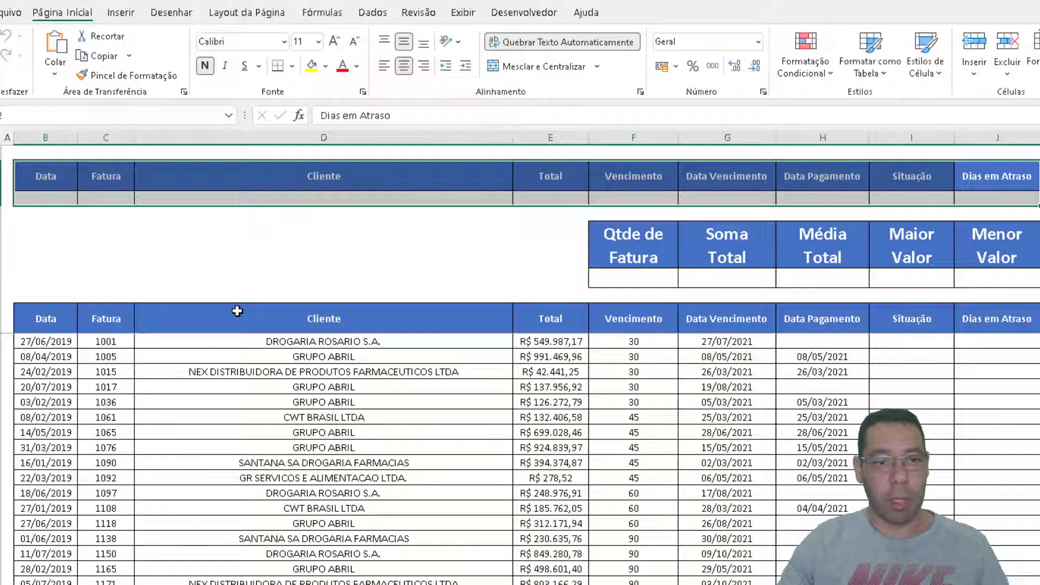
{"action": "left_click", "coordinate": [640, 387]}
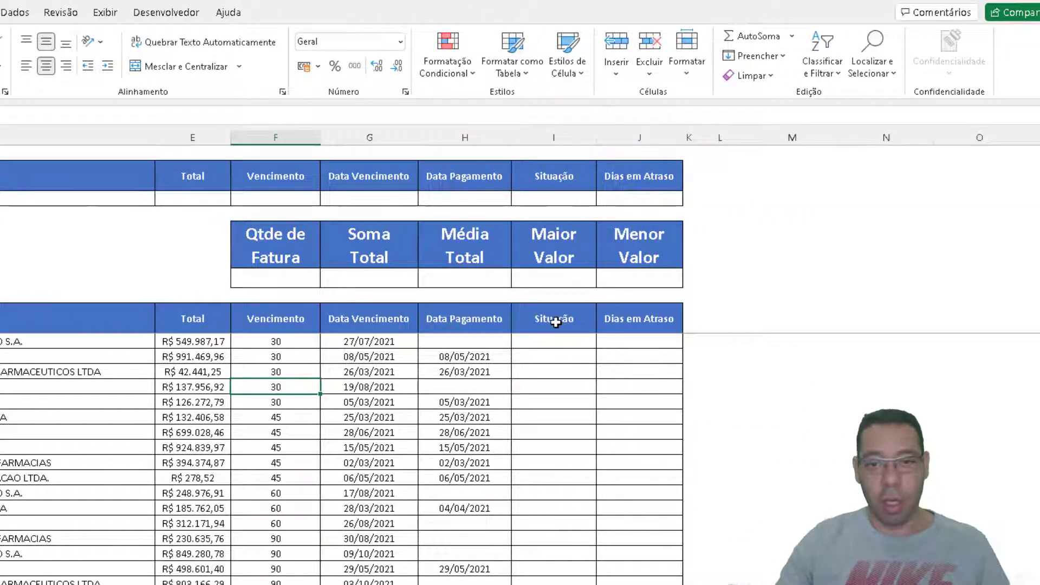
{"action": "left_click_drag", "start_coordinate": [556, 323], "coordinate": [639, 583]}
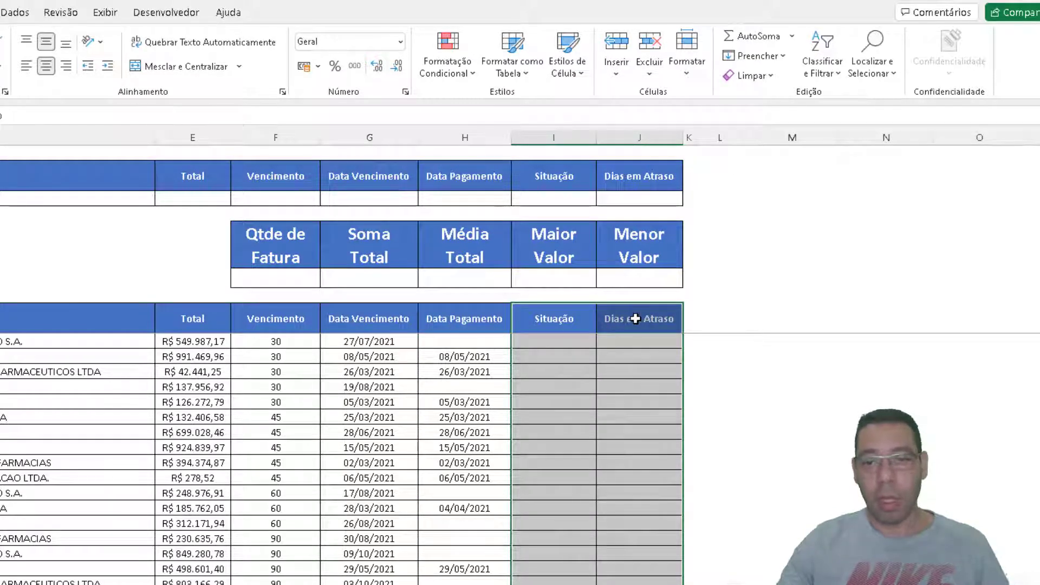
{"action": "left_click_drag", "start_coordinate": [635, 319], "coordinate": [633, 475]}
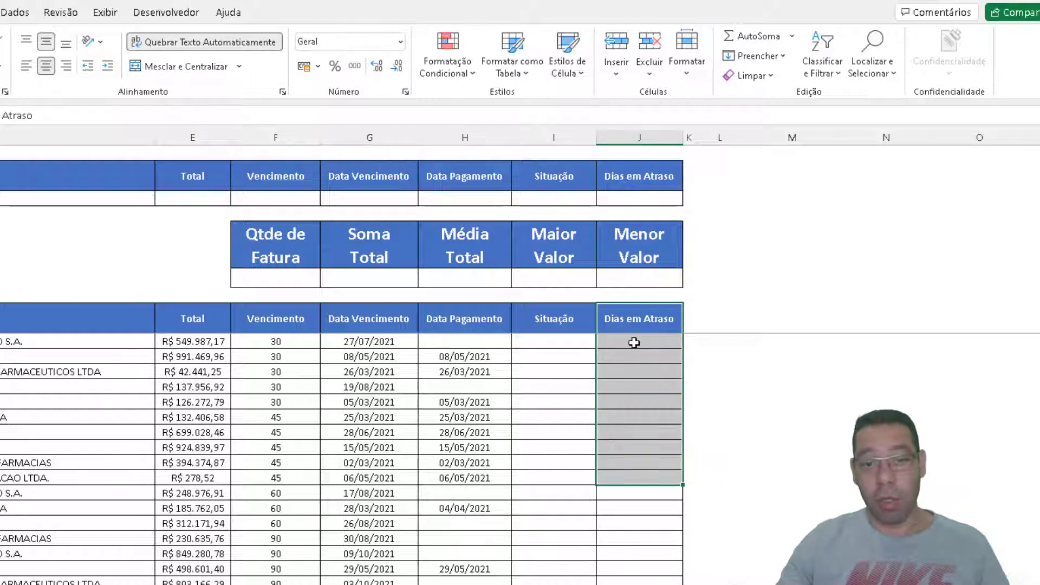
{"action": "left_click_drag", "start_coordinate": [639, 320], "coordinate": [643, 466]}
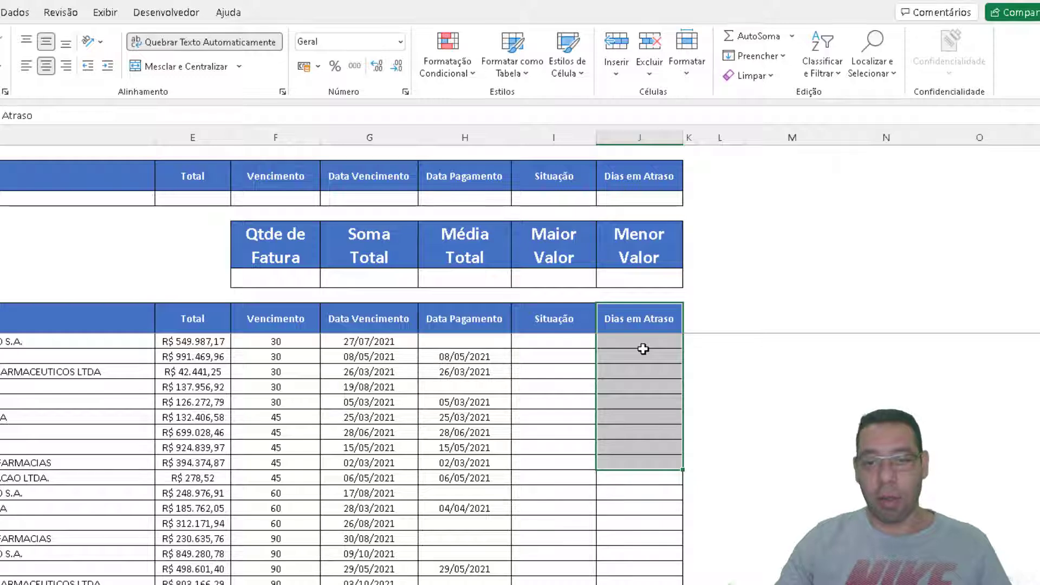
{"action": "left_click_drag", "start_coordinate": [542, 325], "coordinate": [568, 578]}
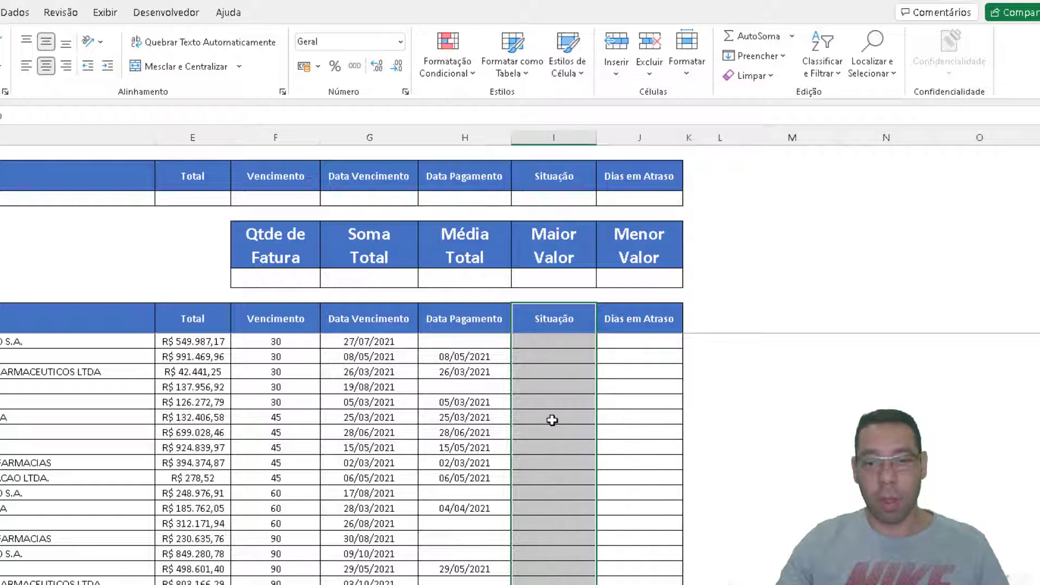
{"action": "left_click_drag", "start_coordinate": [370, 319], "coordinate": [497, 509]}
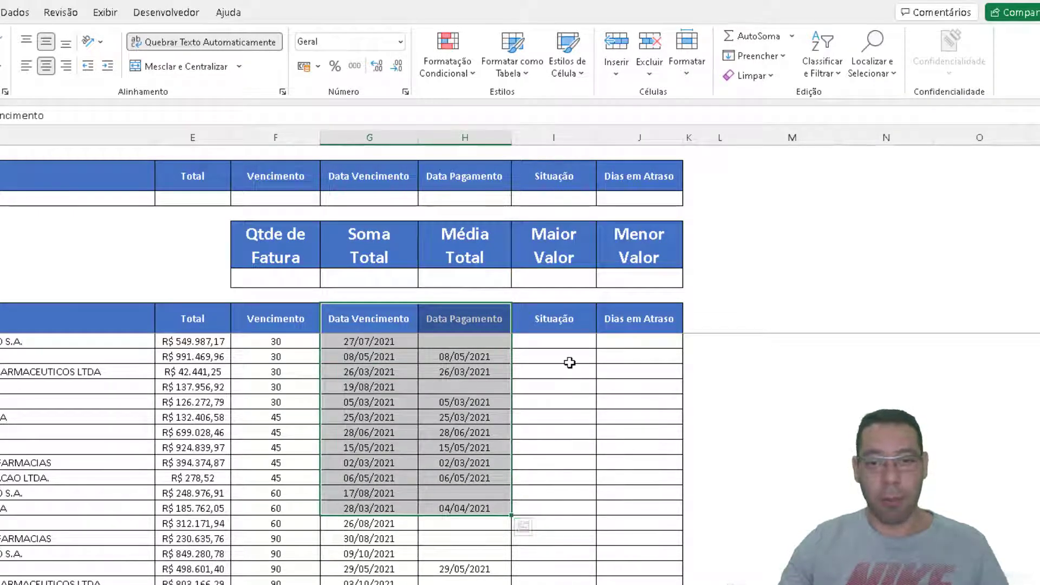
{"action": "left_click_drag", "start_coordinate": [561, 340], "coordinate": [551, 547]}
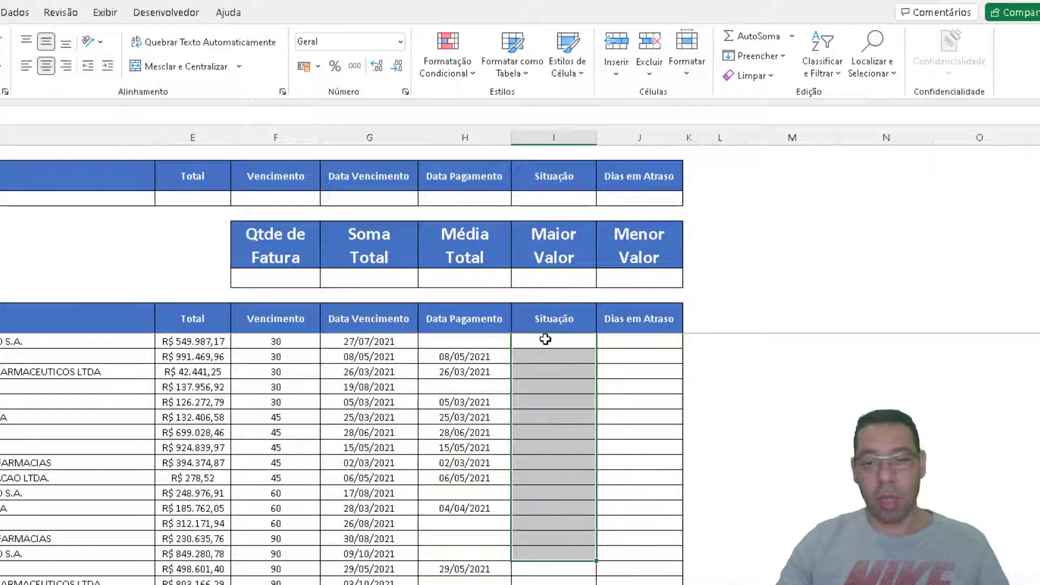
{"action": "left_click_drag", "start_coordinate": [544, 339], "coordinate": [552, 551]}
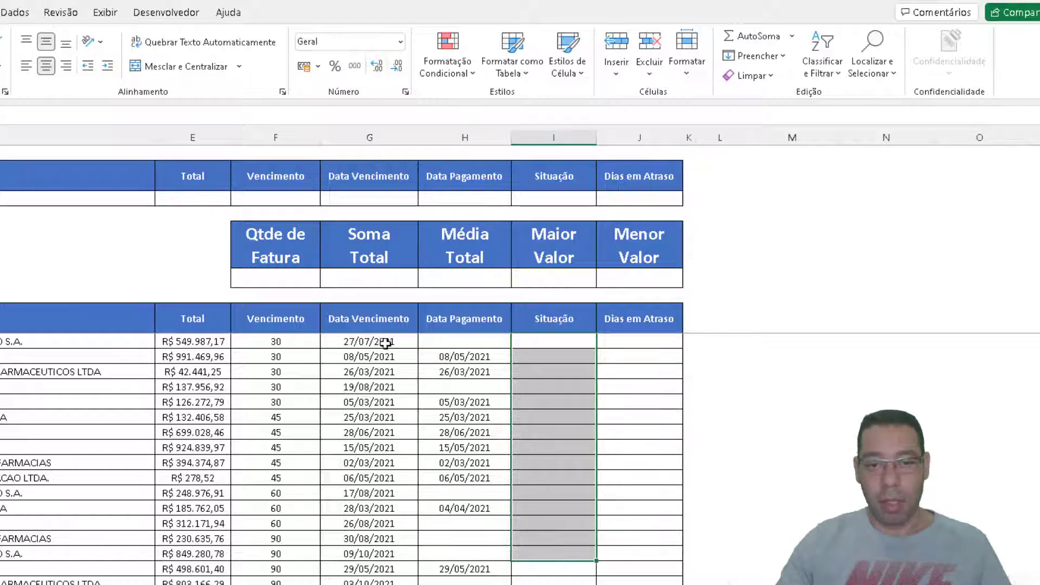
{"action": "left_click_drag", "start_coordinate": [385, 342], "coordinate": [466, 377]}
{"action": "left_click_drag", "start_coordinate": [360, 321], "coordinate": [379, 466]}
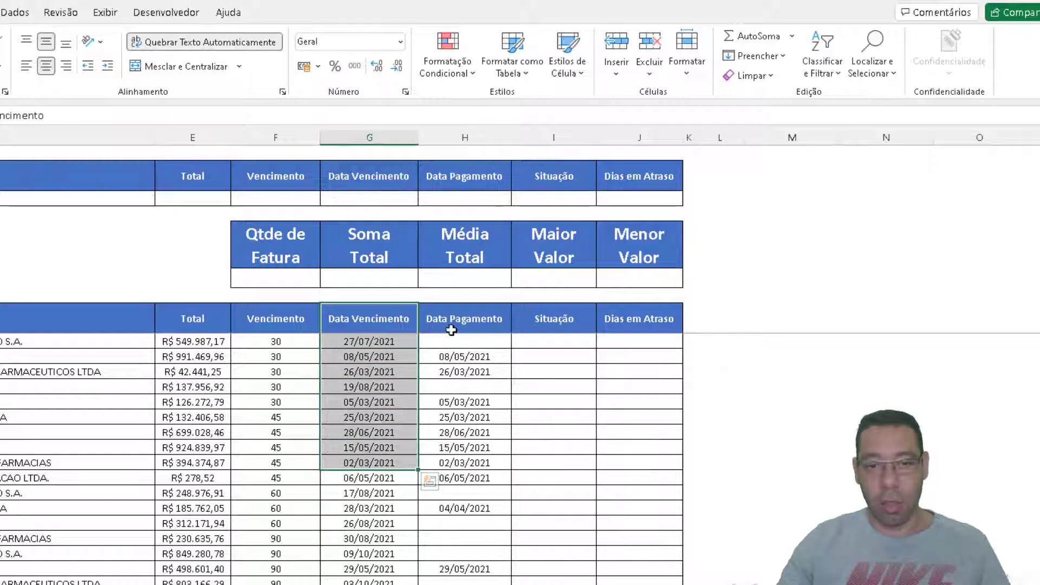
{"action": "left_click_drag", "start_coordinate": [452, 330], "coordinate": [466, 466]}
{"action": "left_click_drag", "start_coordinate": [362, 322], "coordinate": [484, 484]}
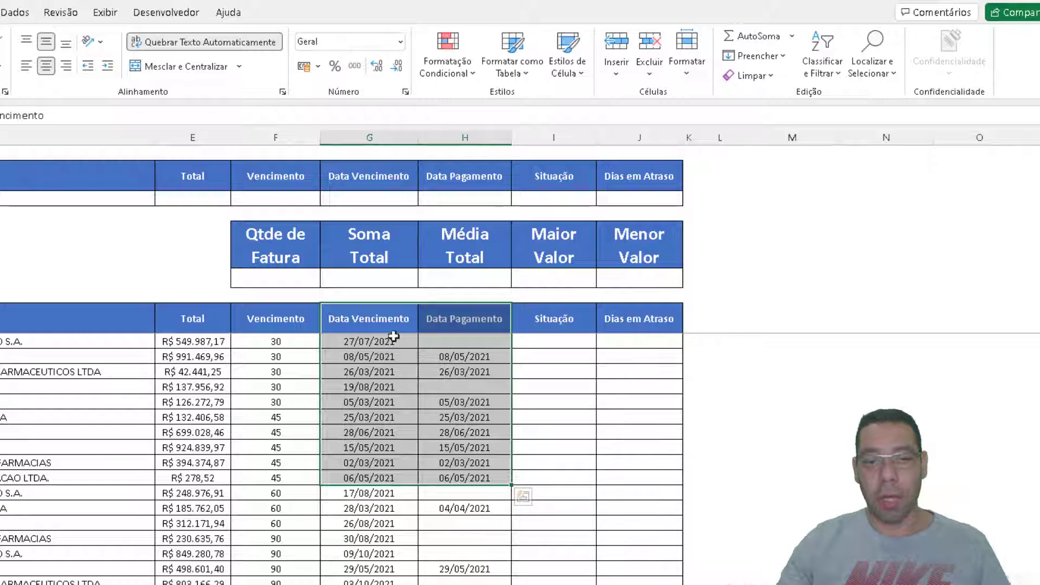
{"action": "left_click_drag", "start_coordinate": [562, 321], "coordinate": [559, 508]}
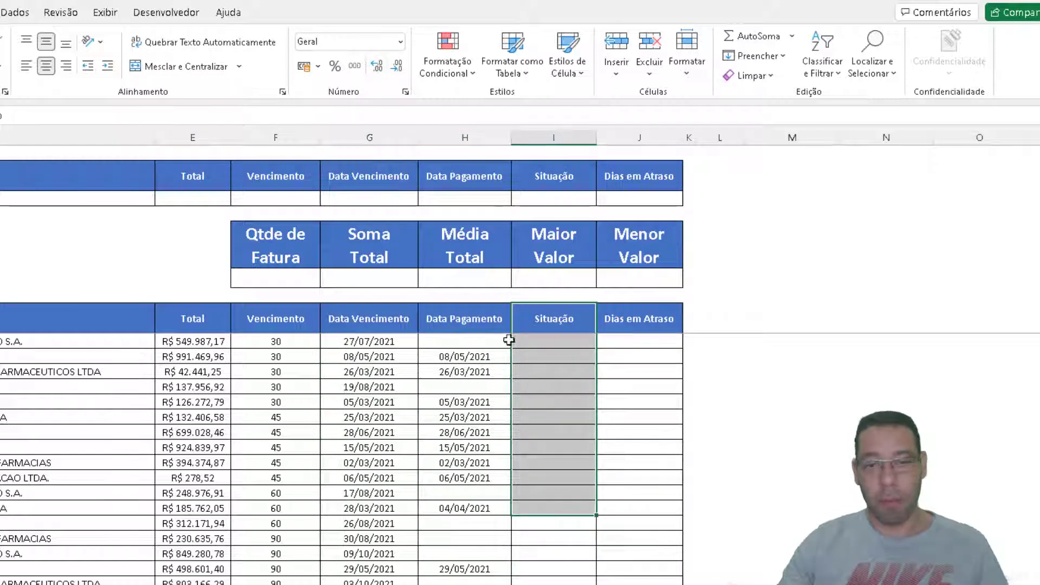
- In I9, the first Situação cell, start a SES formula that returns "Em aberto" when E(G9>=HOJE();H9="") is true
{"action": "left_click", "coordinate": [833, 388]}
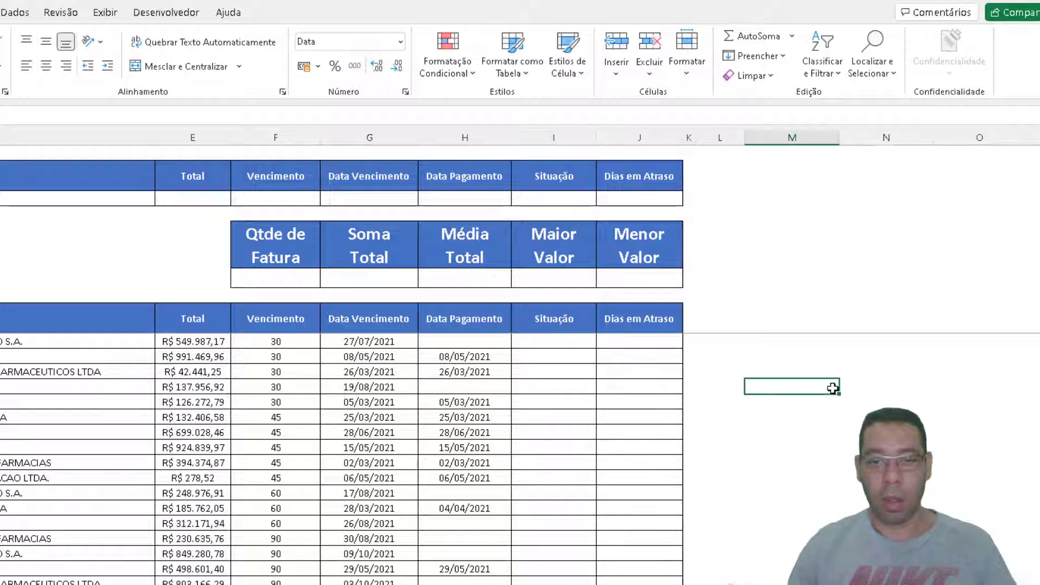
{"action": "key", "text": "Left"}
{"action": "key", "text": "Left"}
{"action": "key", "text": "Left"}
{"action": "key", "text": "Left"}
{"action": "key", "text": "Left"}
{"action": "key", "text": "Up"}
{"action": "key", "text": "Right"}
{"action": "key", "text": "Up"}
{"action": "key", "text": "Up"}
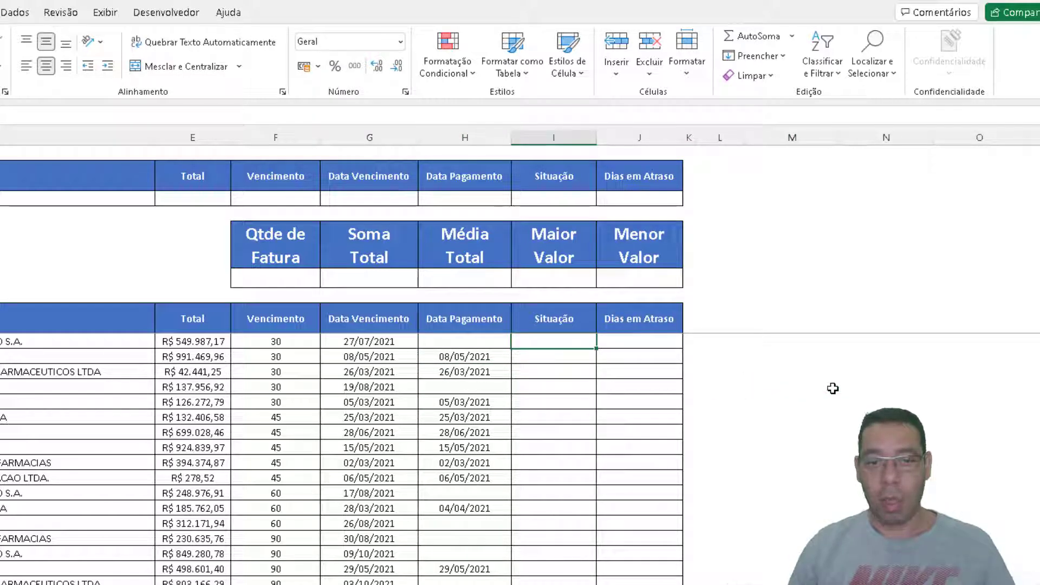
{"action": "type", "text": "=SES("}
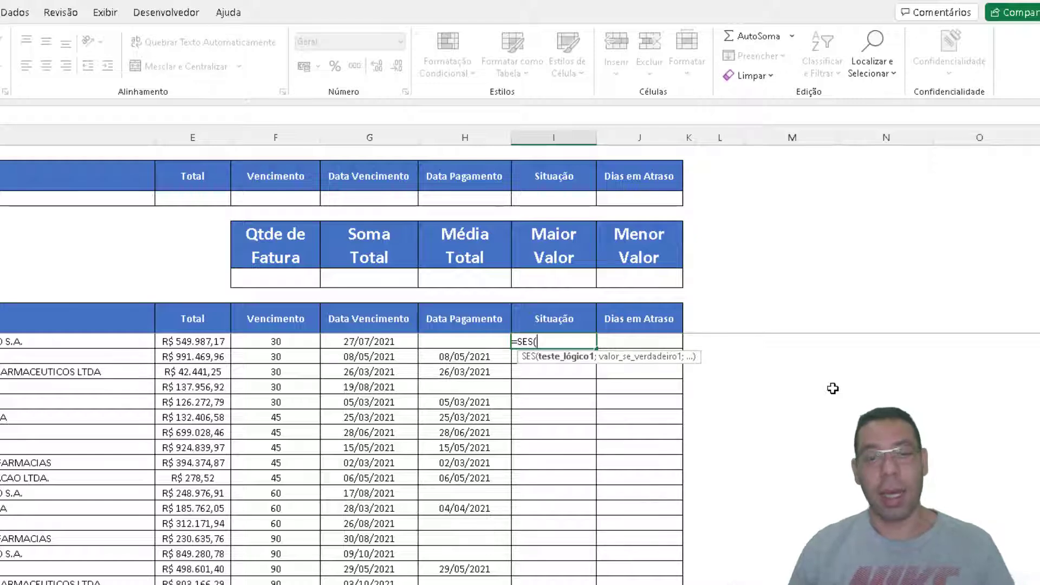
{"action": "type", "text": "E("}
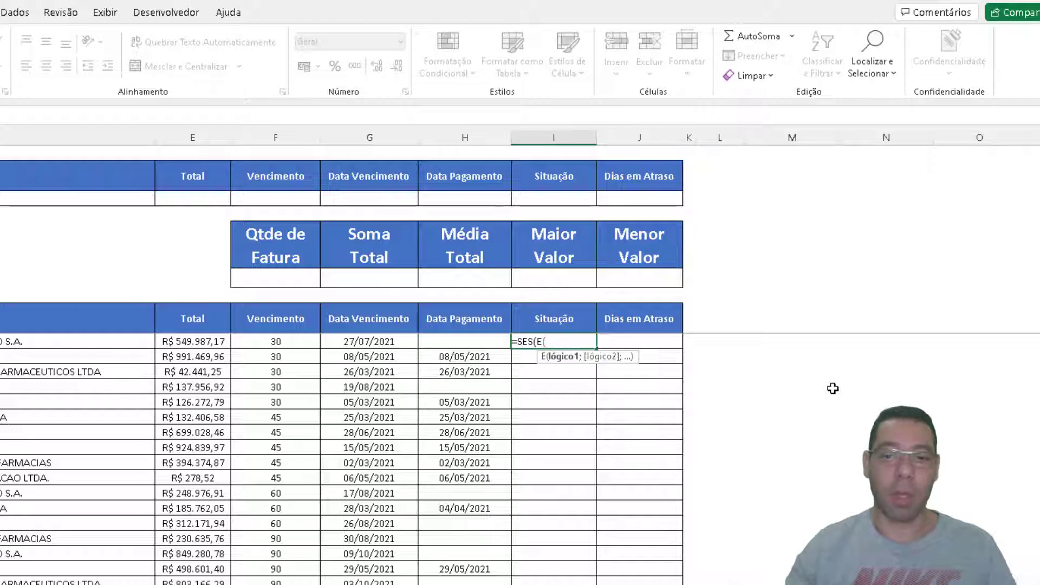
{"action": "left_click", "coordinate": [362, 340]}
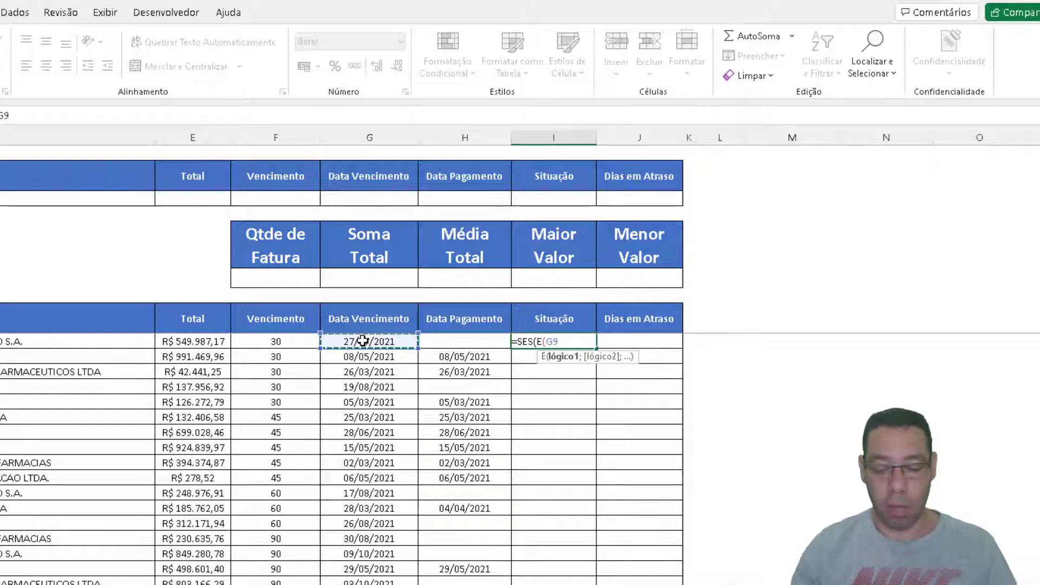
{"action": "type", "text": ">"}
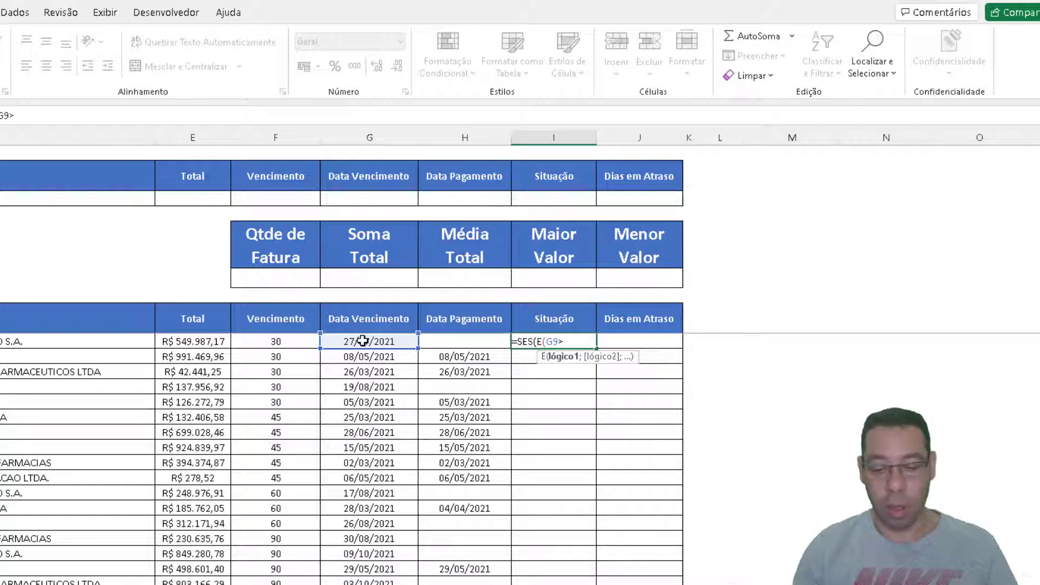
{"action": "type", "text": "=HOJE("}
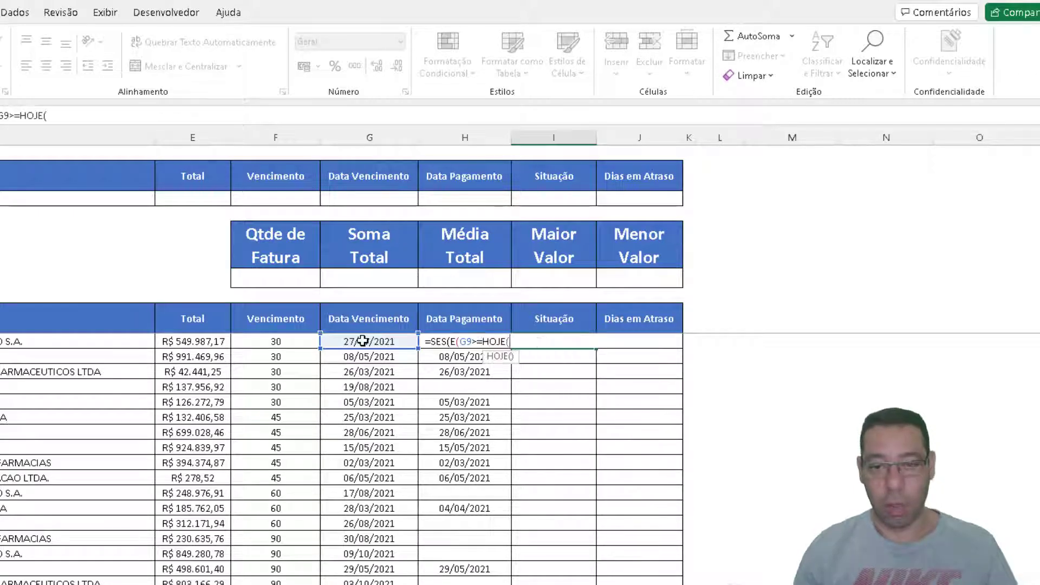
{"action": "type", "text": ");"}
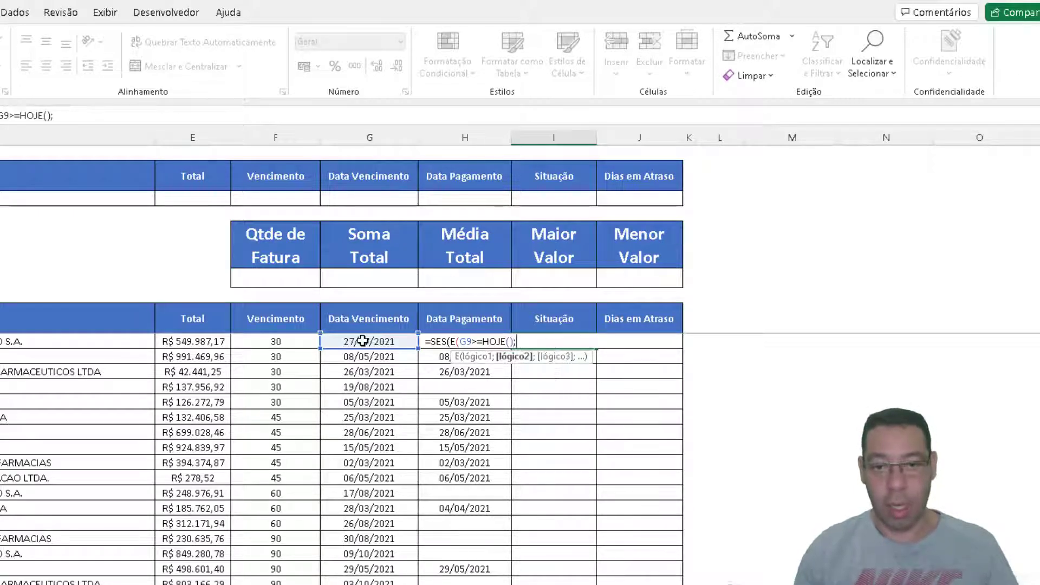
{"action": "type", "text": "H9=\"\""}
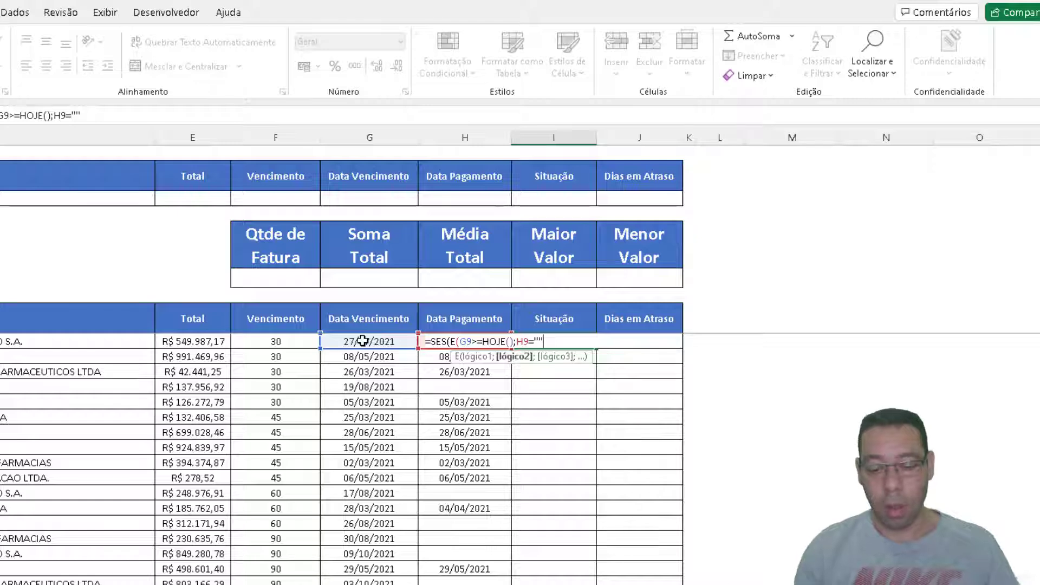
{"action": "type", "text": ")"}
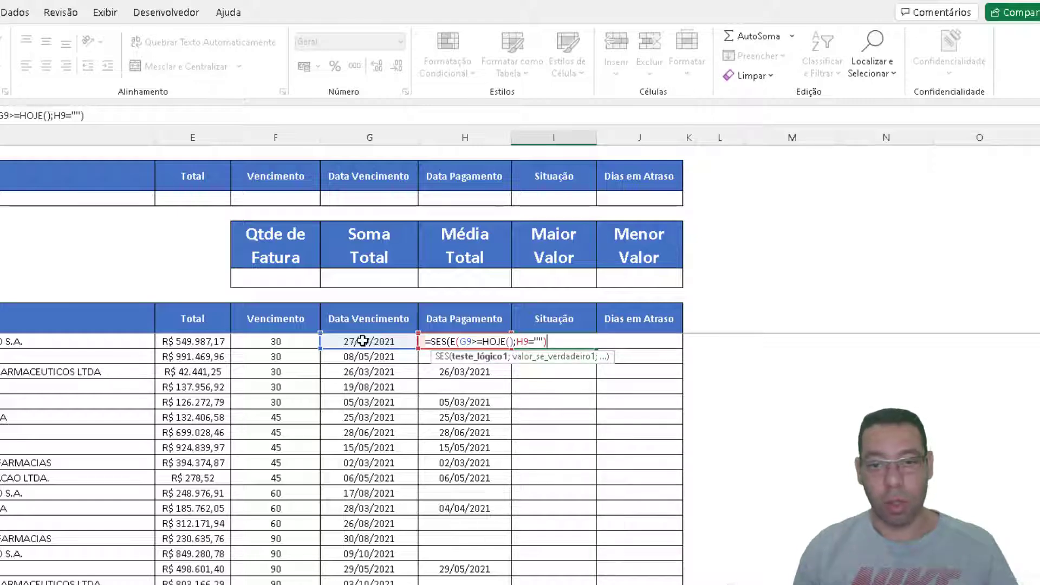
{"action": "type", "text": ";\""}
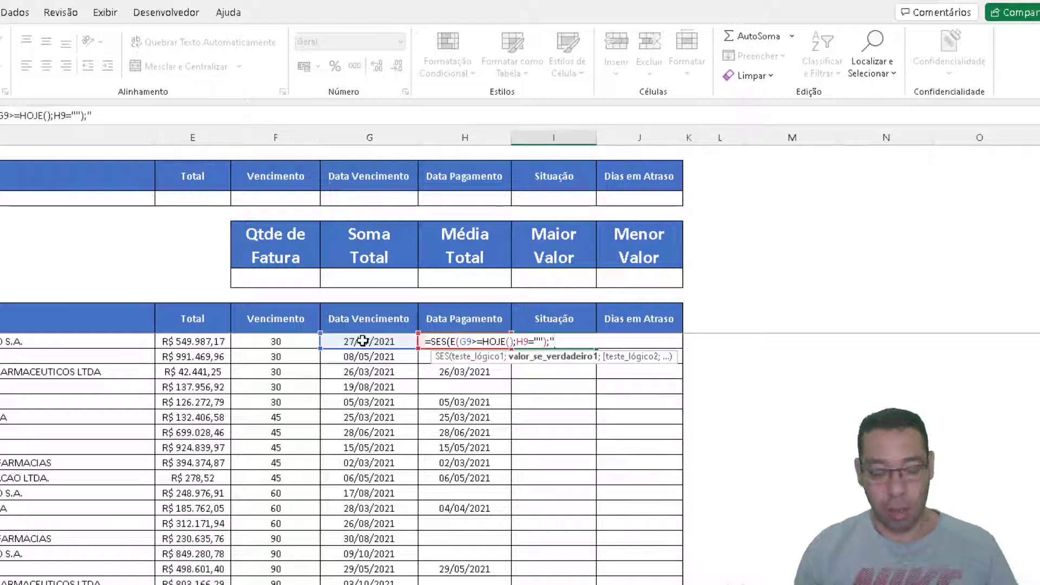
{"action": "type", "text": "Em aberto"}
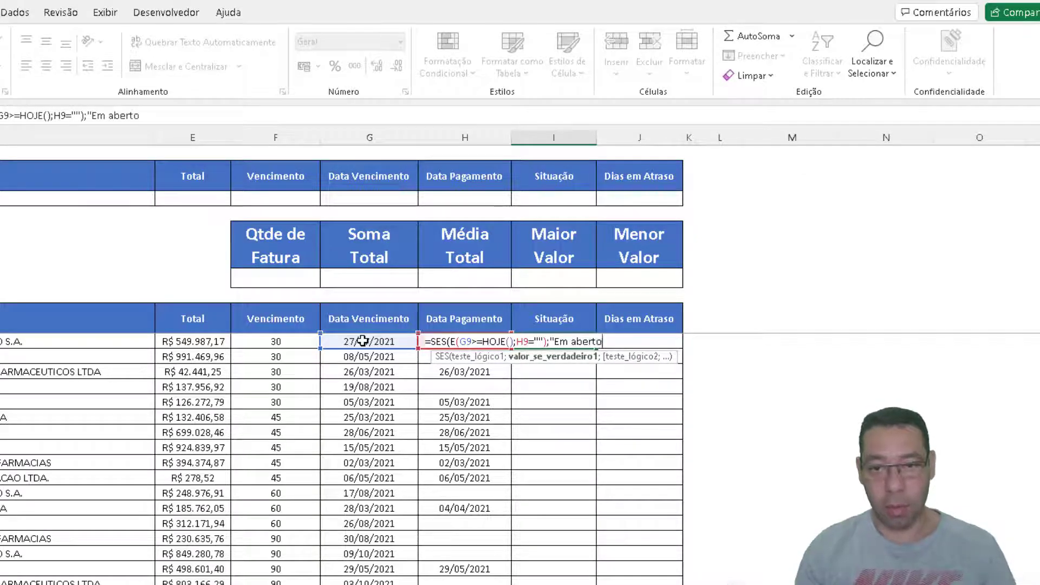
{"action": "type", "text": "\";"}
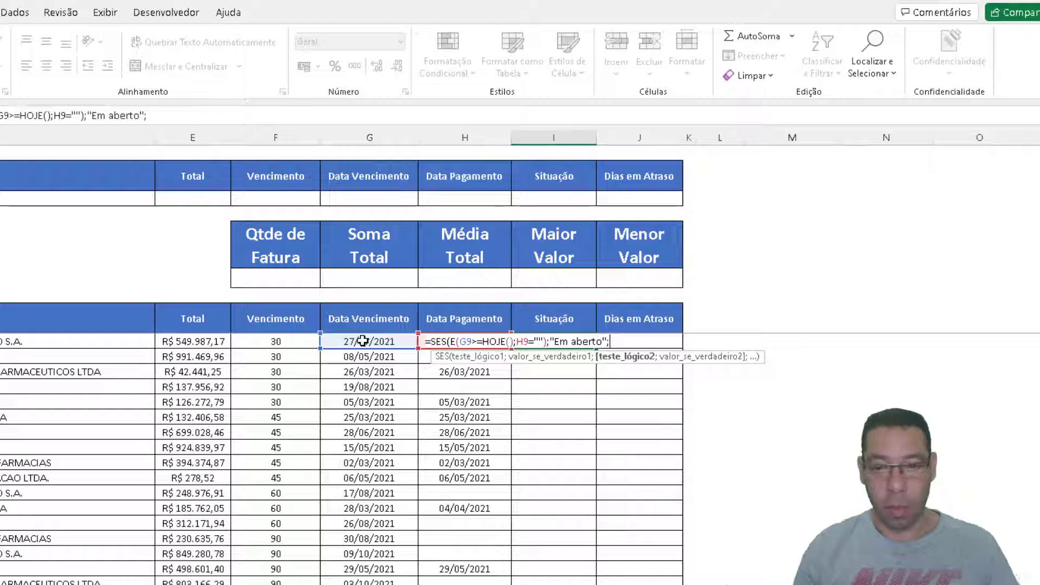
- Add a second condition to the SES formula that returns "Pago" when H9<>""
{"action": "type", "text": "H9"}
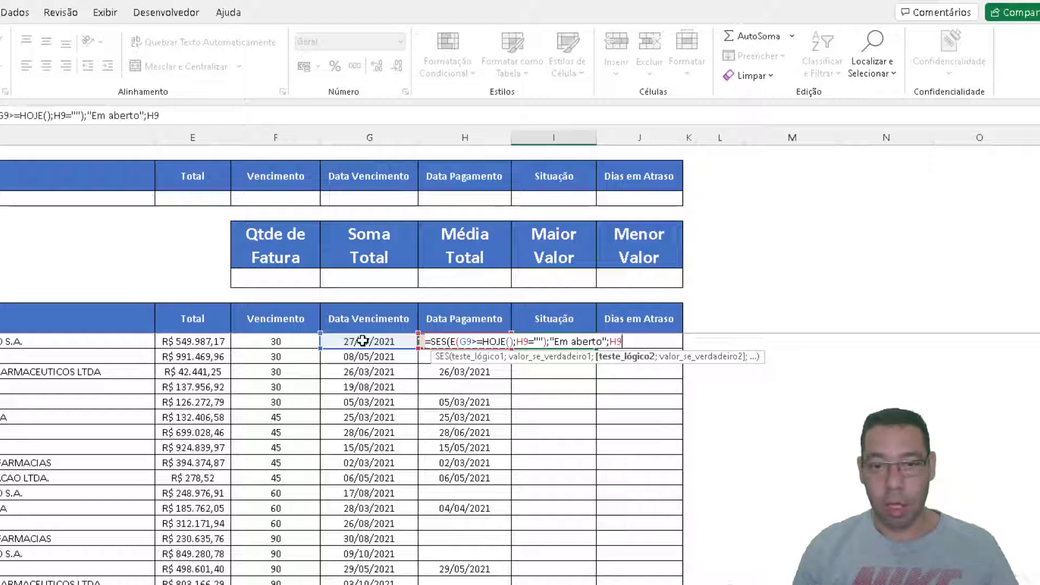
{"action": "type", "text": "<>\"\";"}
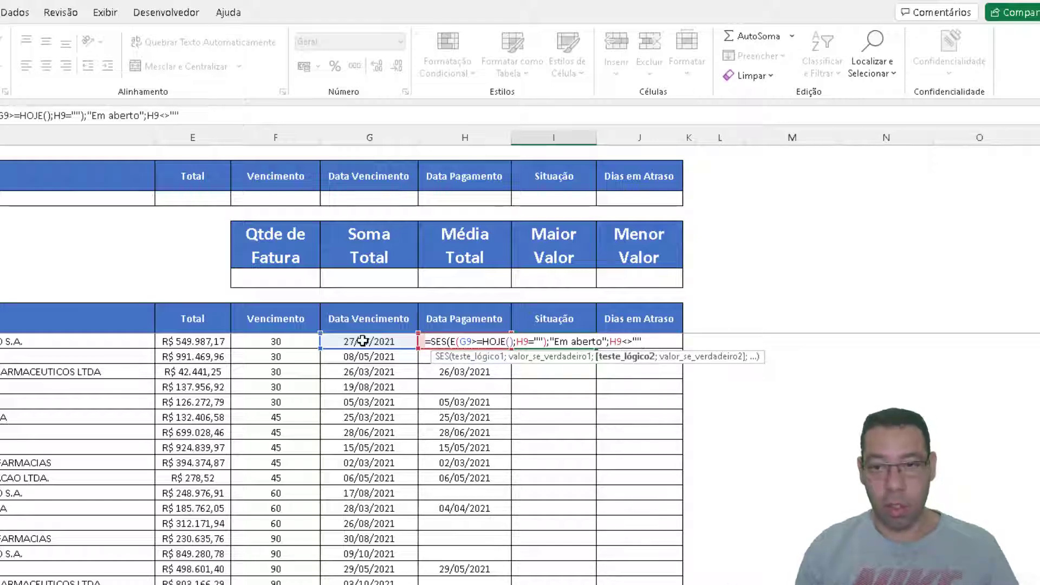
{"action": "type", "text": "\""}
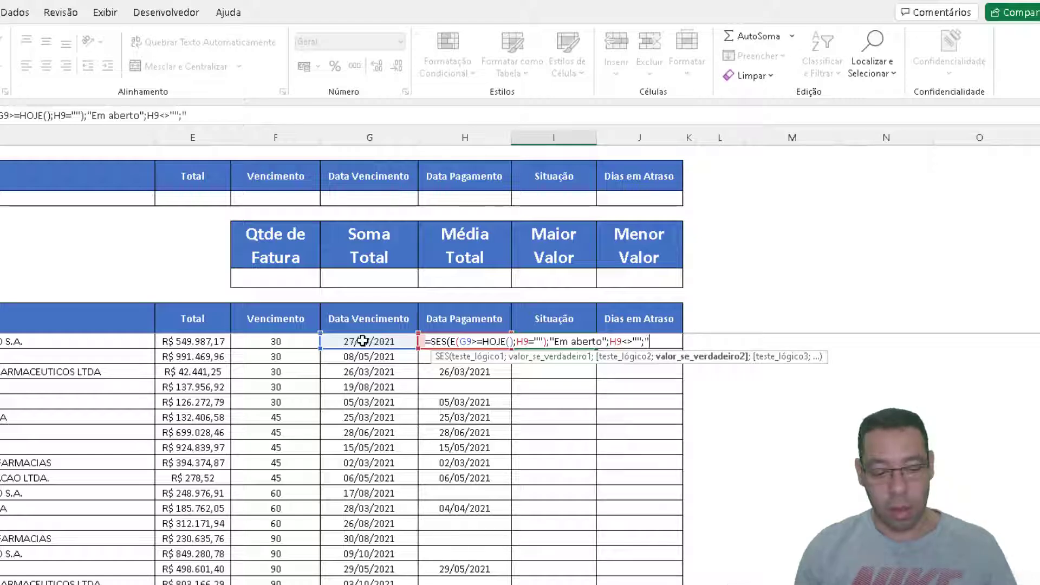
{"action": "type", "text": "Pago\""}
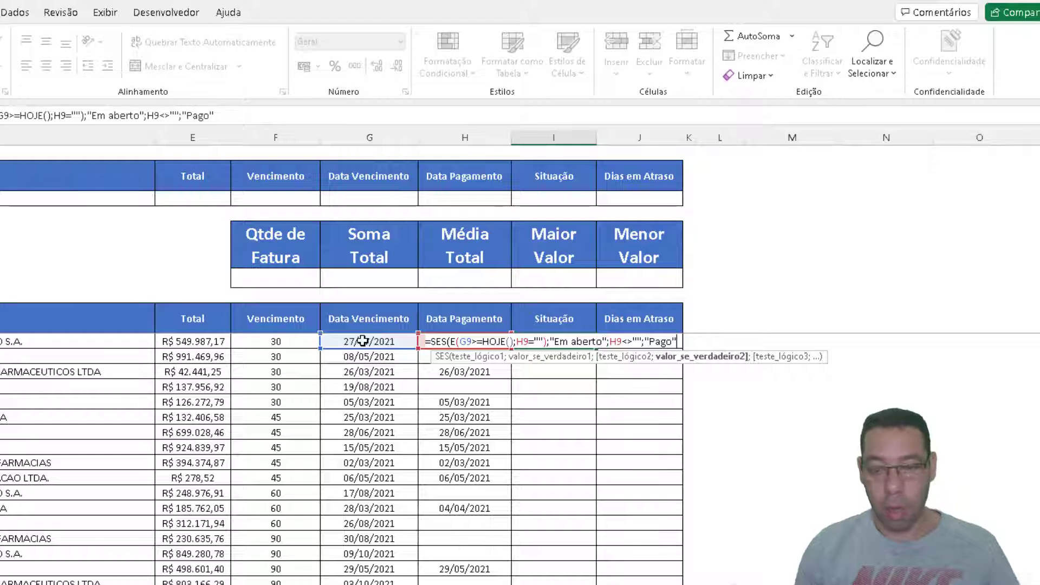
{"action": "type", "text": ";"}
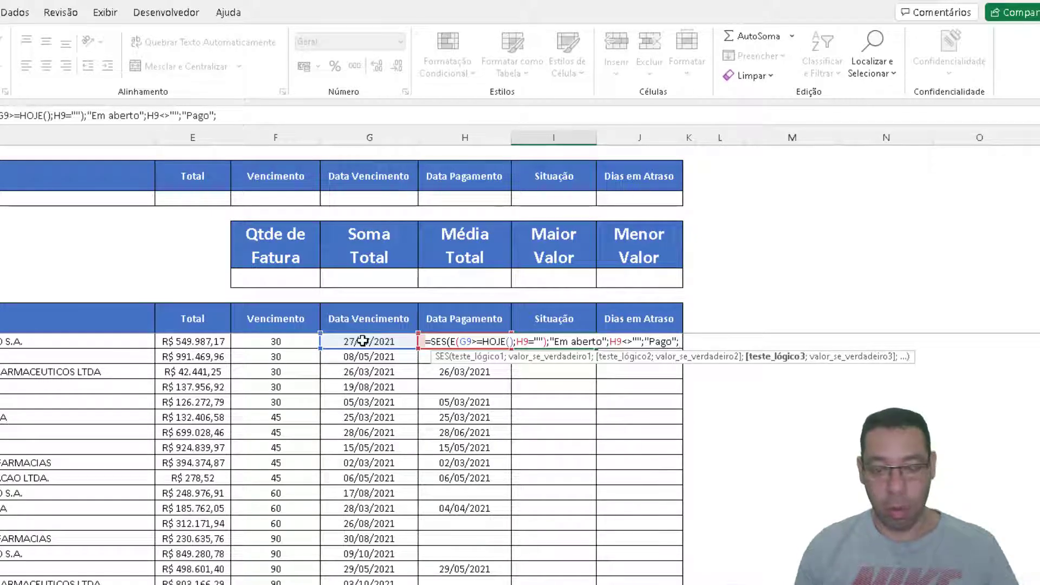
- Add a third condition, E(G9<HOJE();H9=""), to the SES formula in I9
{"action": "type", "text": "ed"}
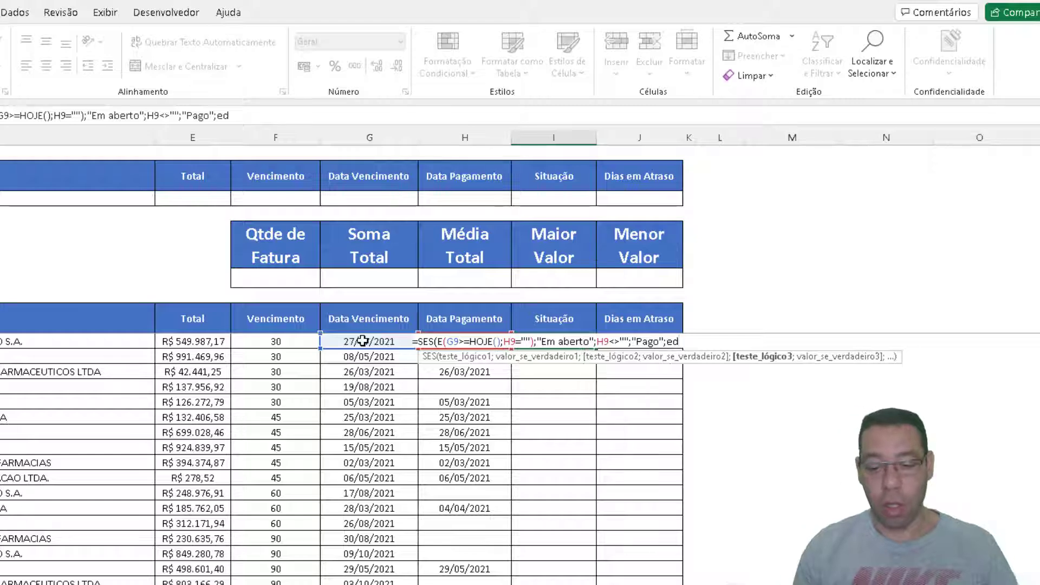
{"action": "key", "text": "BackSpace"}
{"action": "key", "text": "BackSpace"}
{"action": "type", "text": "E("}
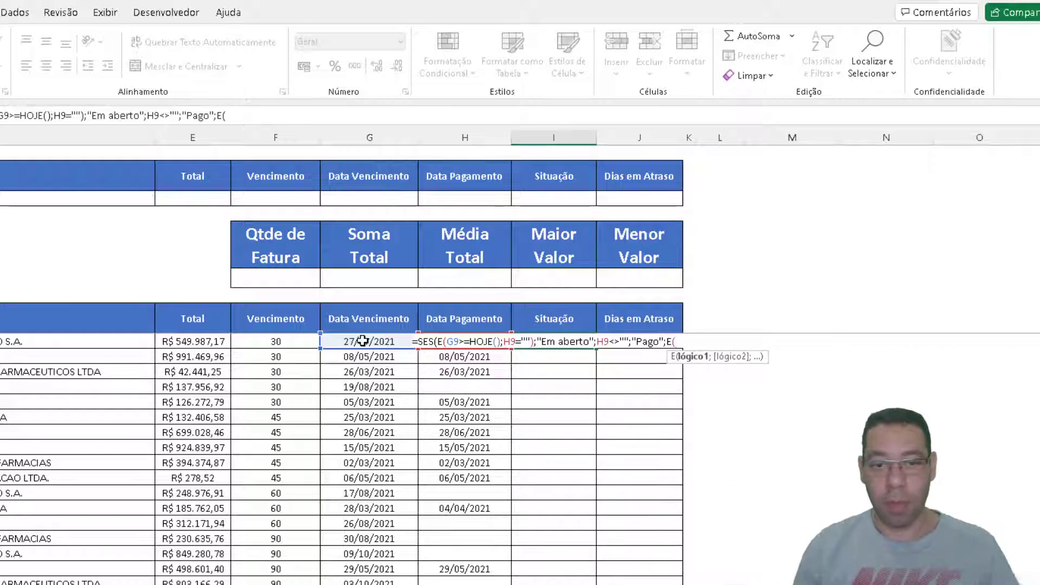
{"action": "left_click", "coordinate": [362, 340]}
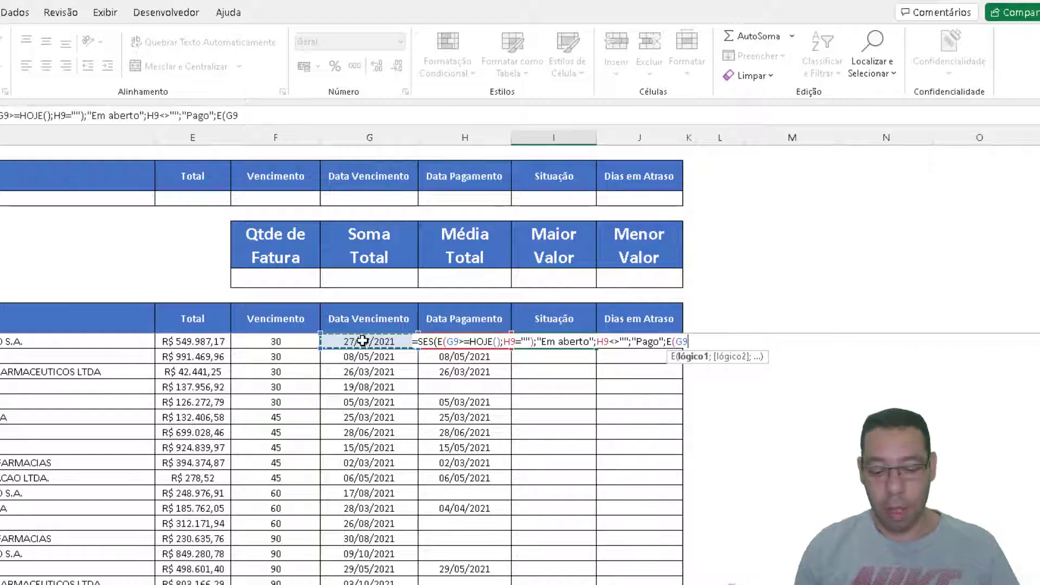
{"action": "type", "text": "<hoje"}
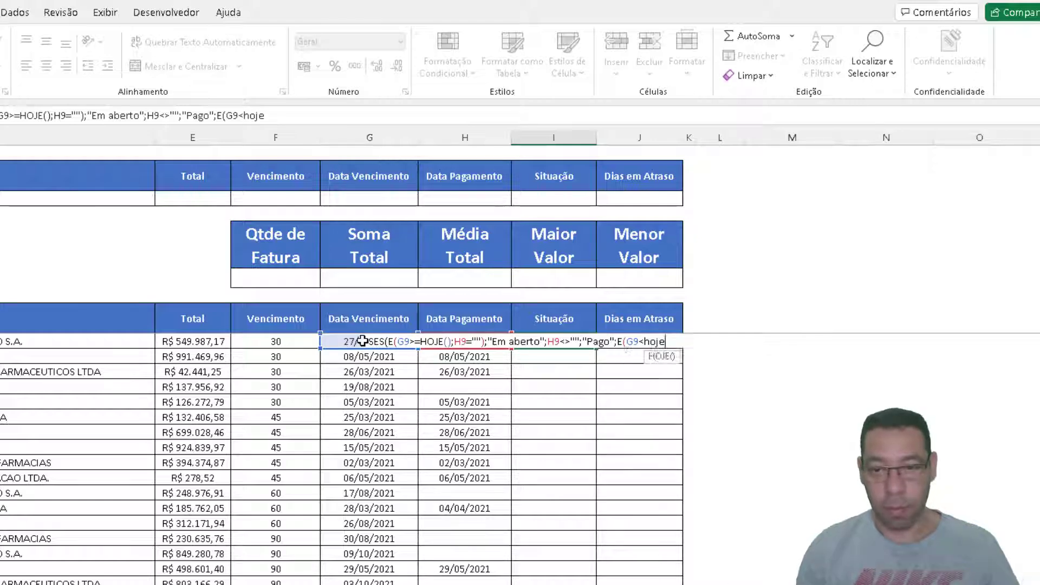
{"action": "type", "text": "();"}
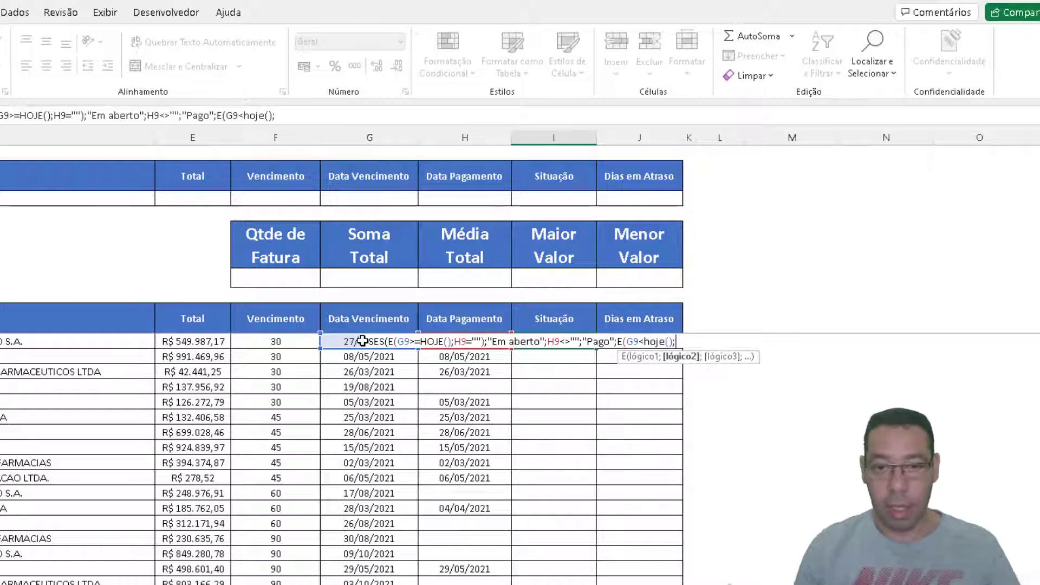
{"action": "type", "text": "H9="}
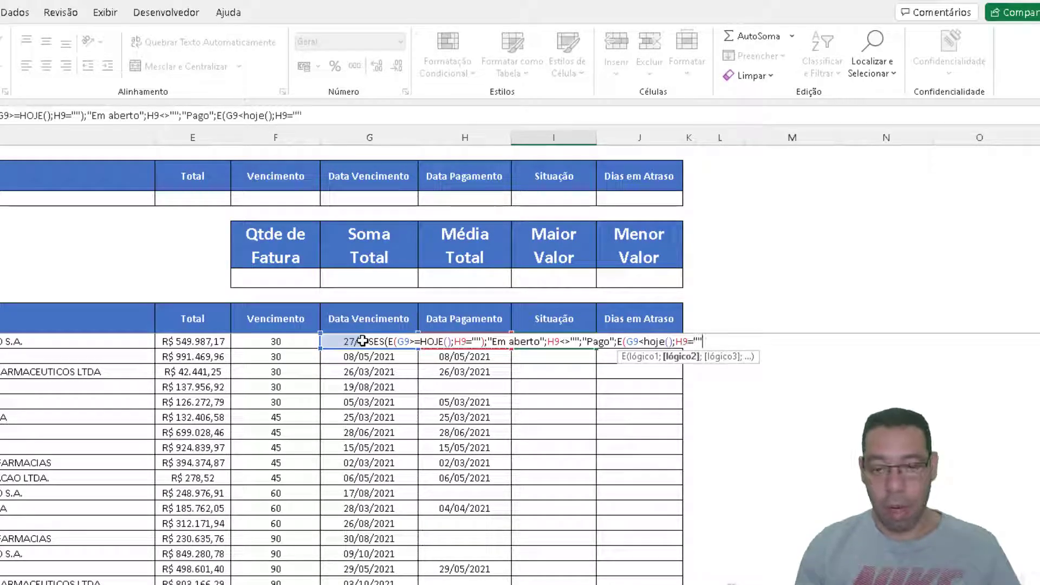
{"action": "type", "text": ")"}
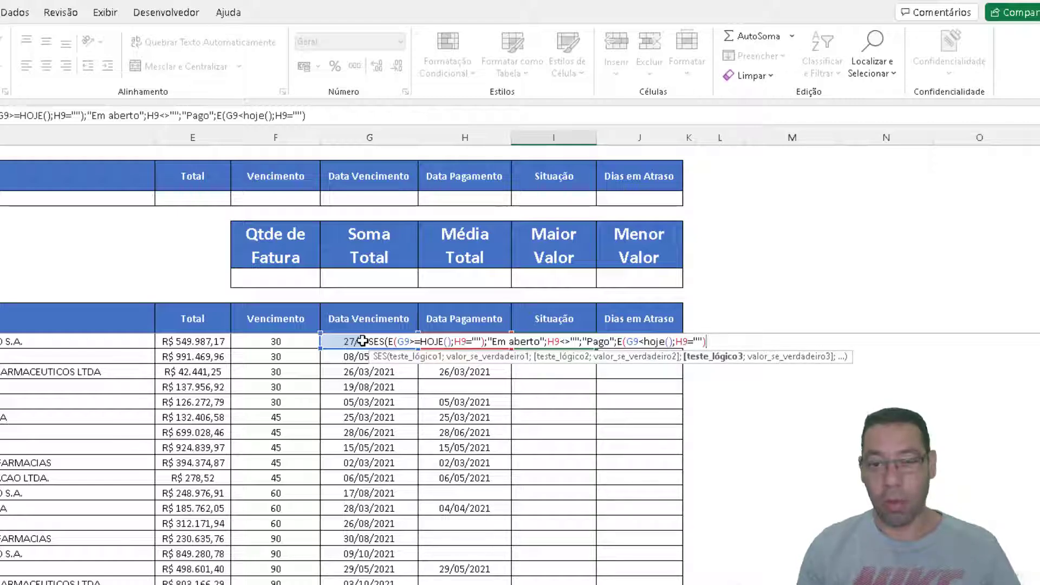
- Make the third condition return "Em atraso" and complete the SES formula in I9
{"action": "type", "text": ";\"Em atr"}
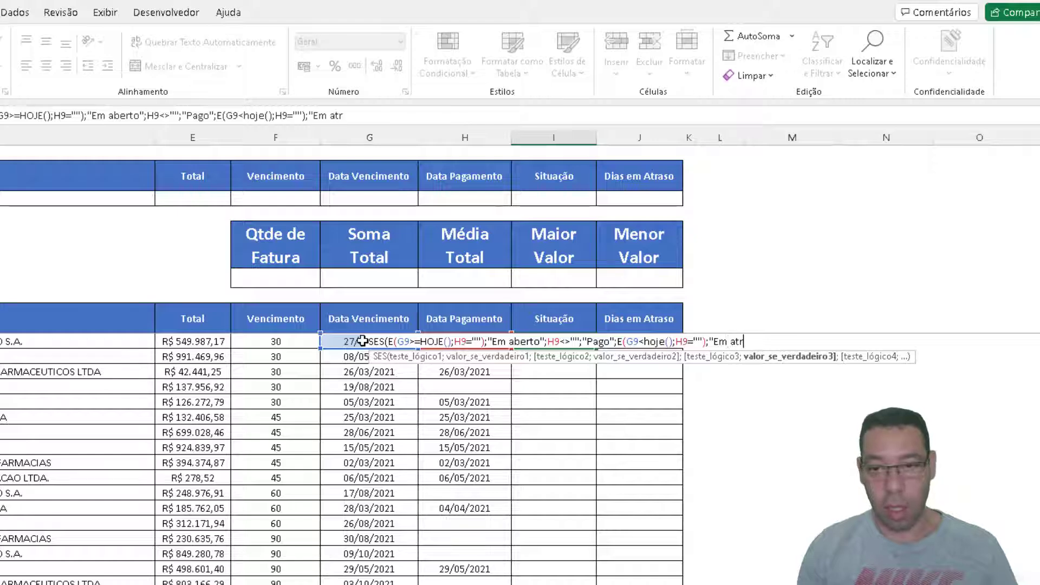
{"action": "type", "text": "aso\")"}
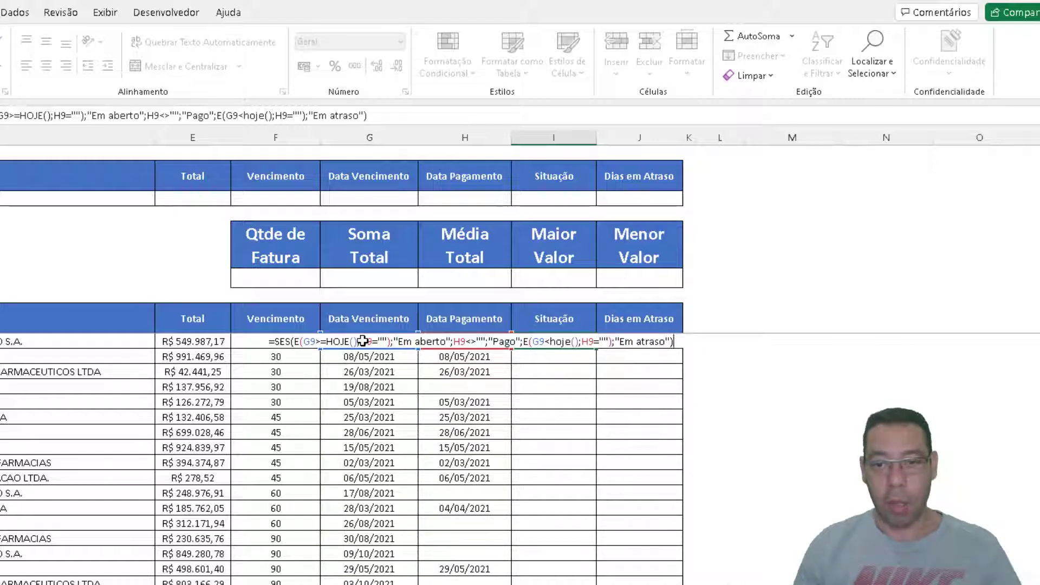
{"action": "key", "text": "ctrl+Return"}
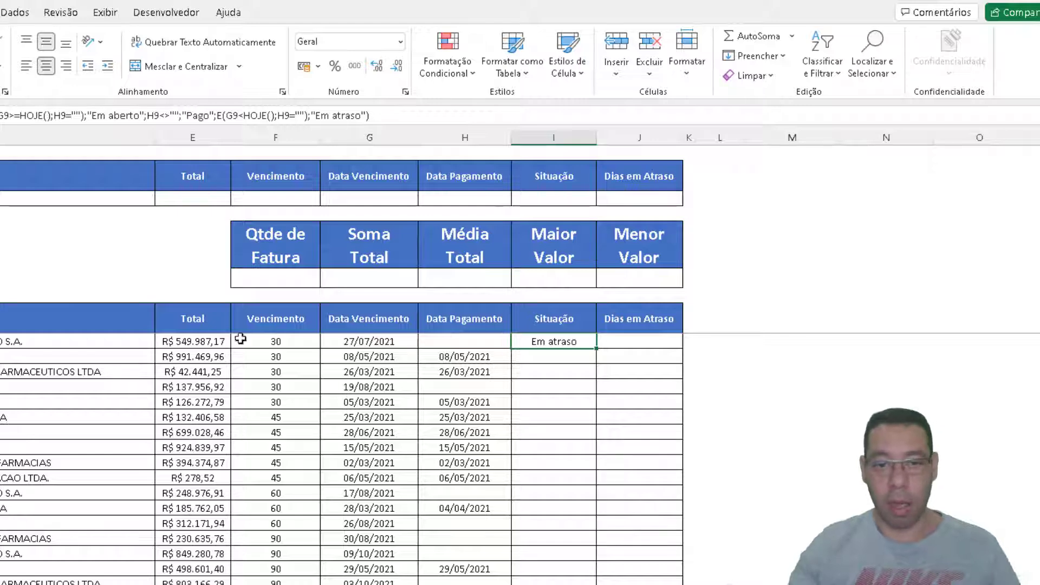
- Fill the SES formula from I9 down the whole Situação column of the invoice table
{"action": "left_click_drag", "start_coordinate": [0, 342], "coordinate": [641, 343]}
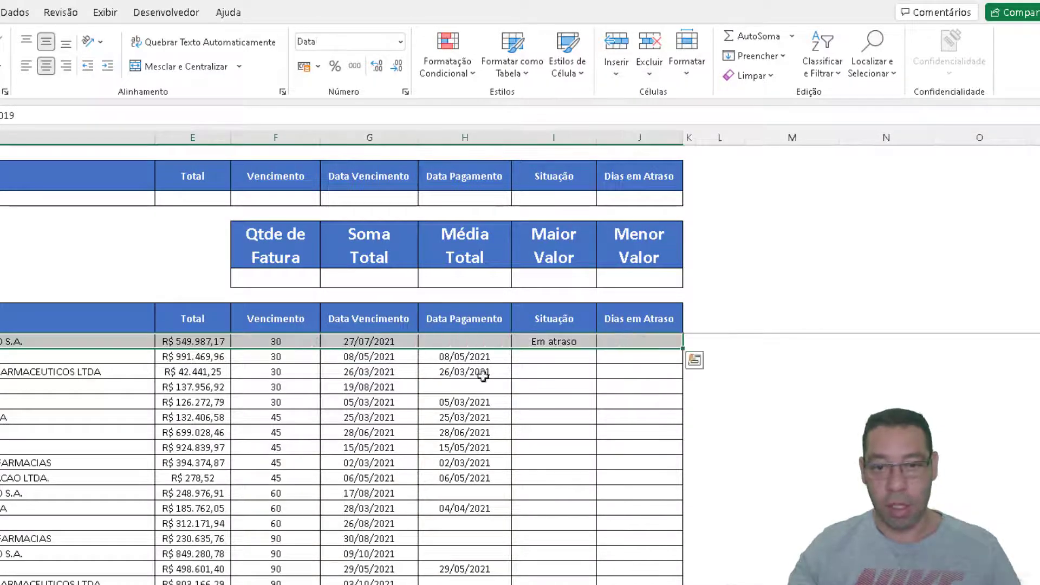
{"action": "left_click", "coordinate": [564, 342]}
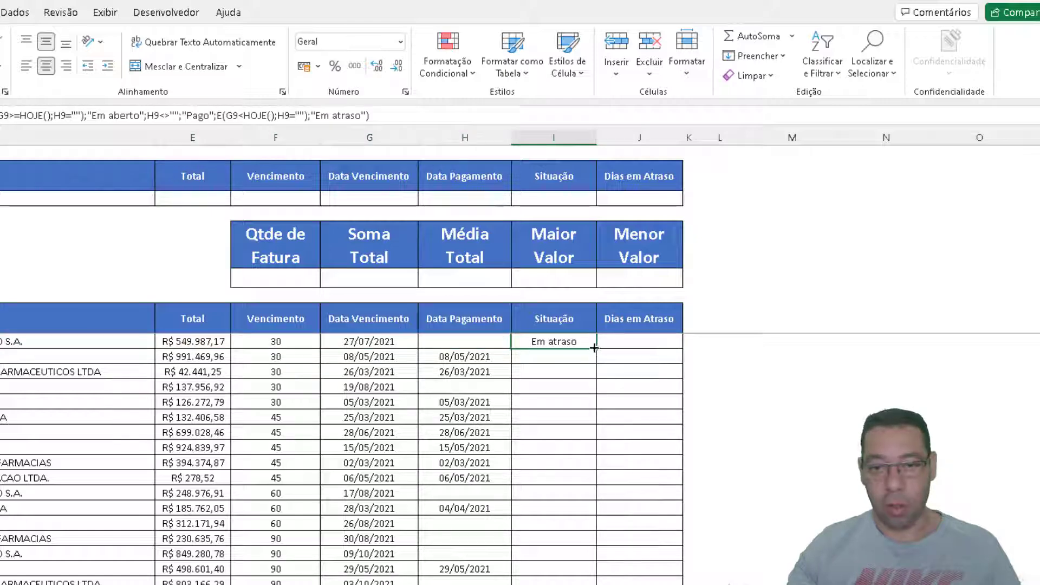
{"action": "double_click", "coordinate": [596, 348]}
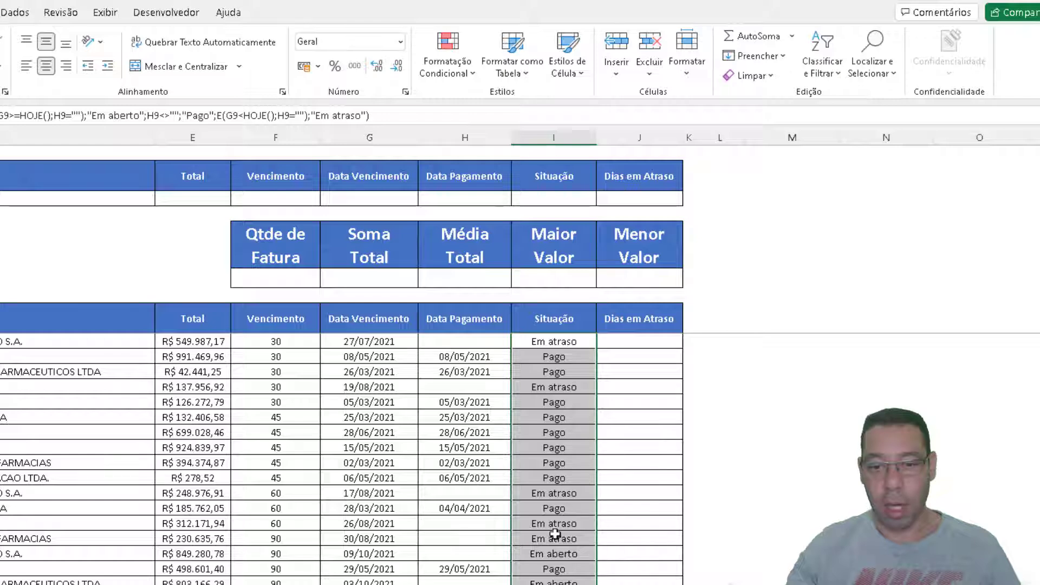
- Check the Situação results against the due and payment dates throughout the table, and review the empty Dias em Atraso column
{"action": "scroll", "coordinate": [556, 535], "scroll_direction": "down", "scroll_amount": 6}
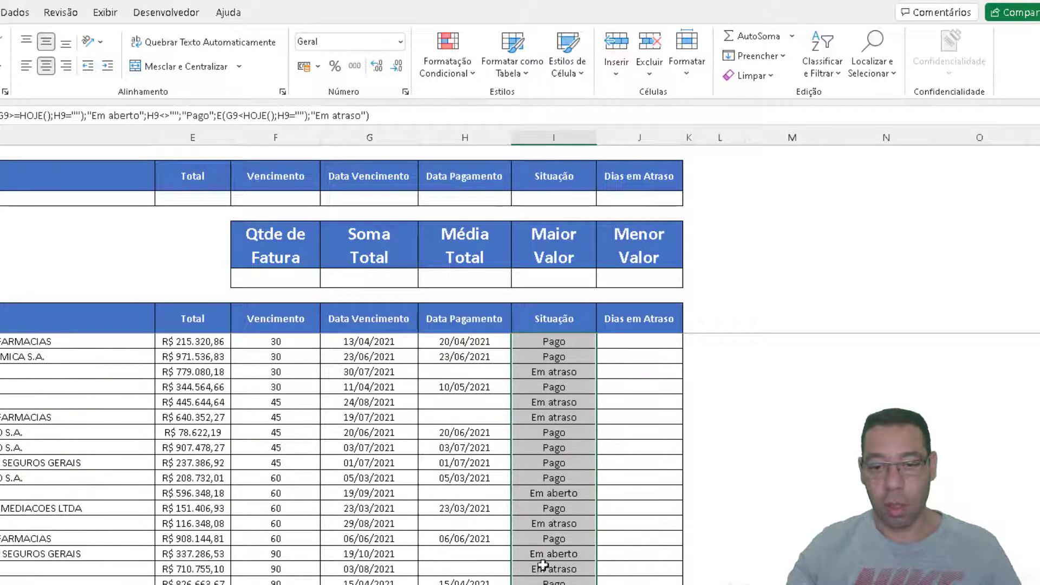
{"action": "left_click_drag", "start_coordinate": [542, 493], "coordinate": [225, 493]}
{"action": "scroll", "coordinate": [541, 538], "scroll_direction": "down", "scroll_amount": 4}
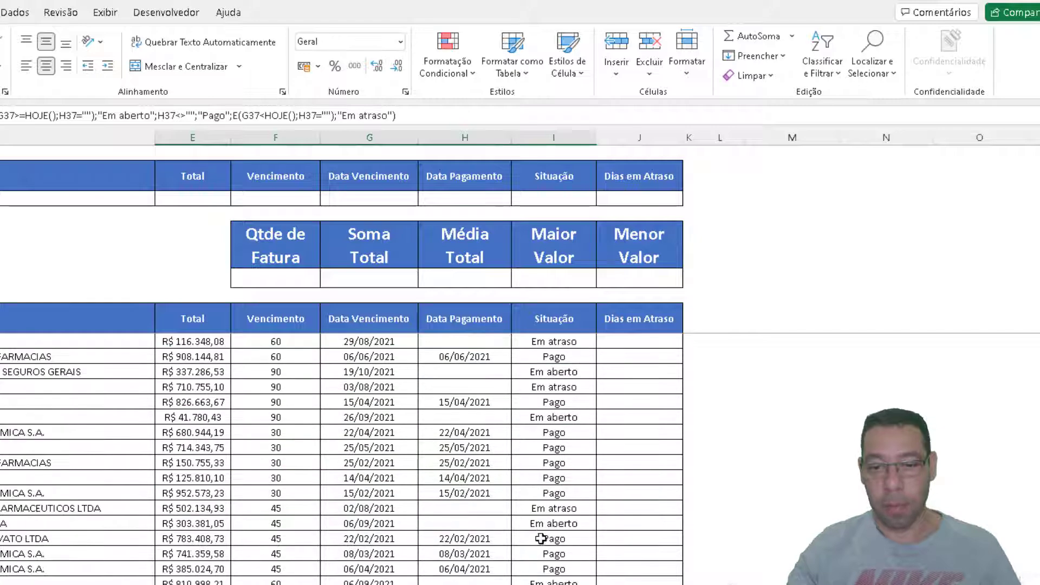
{"action": "scroll", "coordinate": [541, 538], "scroll_direction": "down", "scroll_amount": 16}
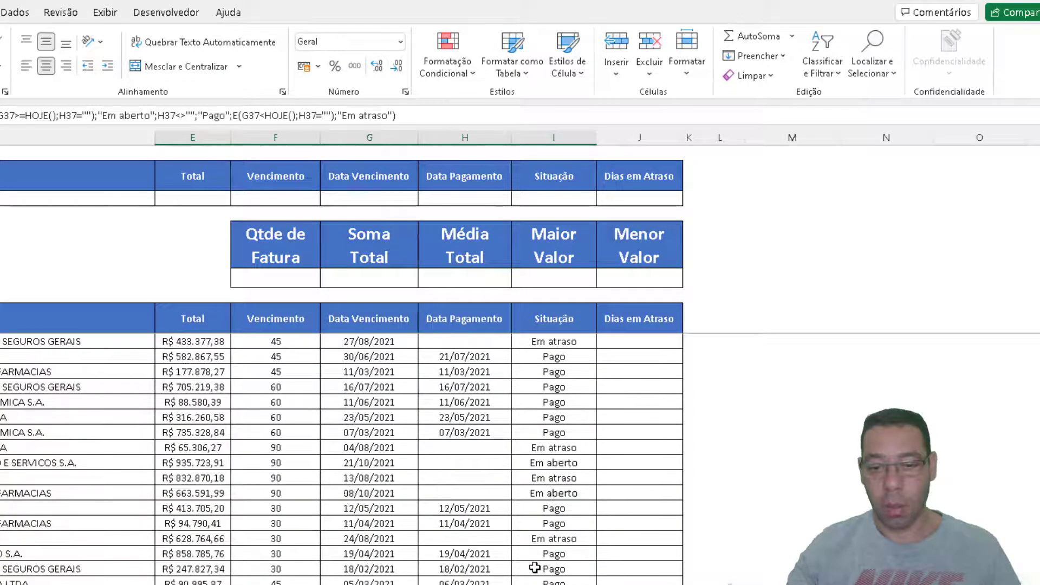
{"action": "scroll", "coordinate": [535, 567], "scroll_direction": "down", "scroll_amount": 15}
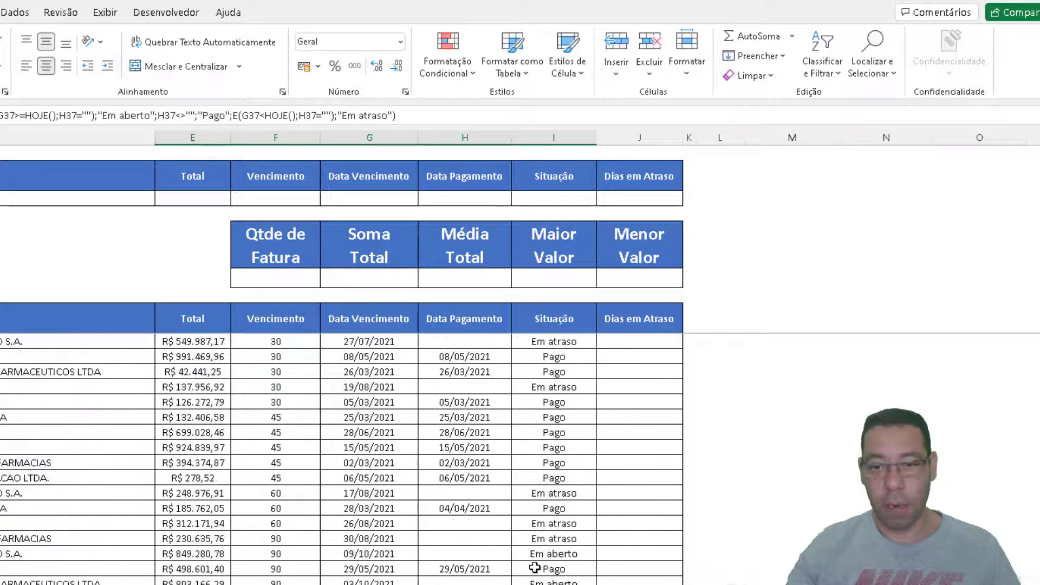
{"action": "left_click_drag", "start_coordinate": [629, 340], "coordinate": [641, 579]}
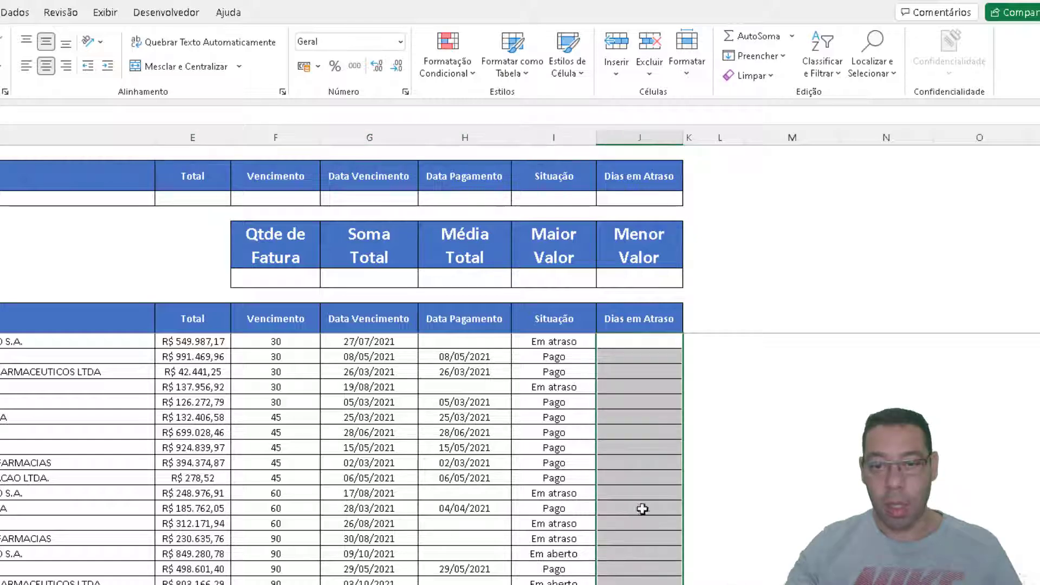
{"action": "left_click_drag", "start_coordinate": [627, 340], "coordinate": [634, 579]}
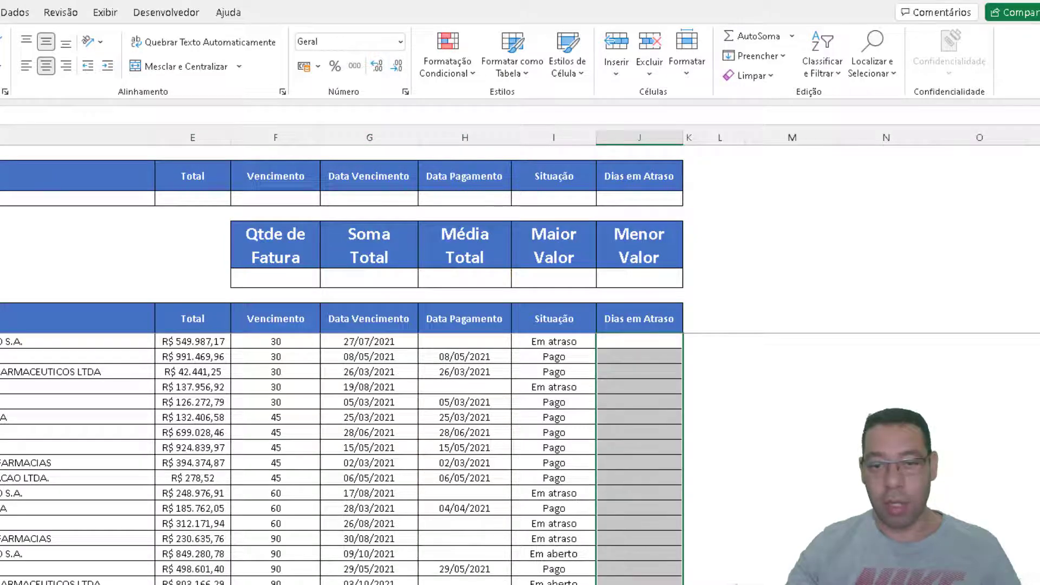
{"action": "left_click", "coordinate": [630, 345]}
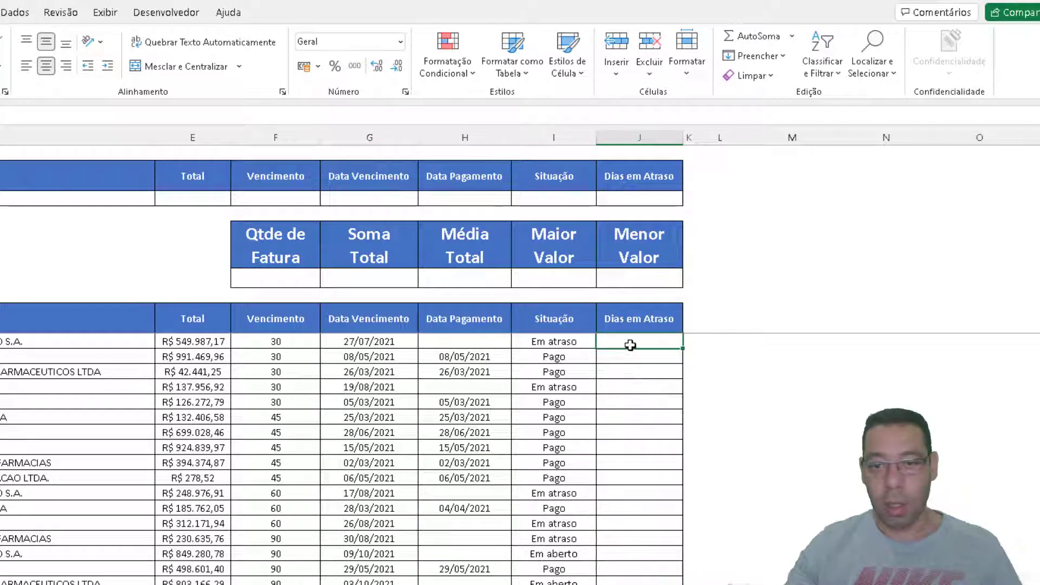
{"action": "left_click", "coordinate": [347, 344]}
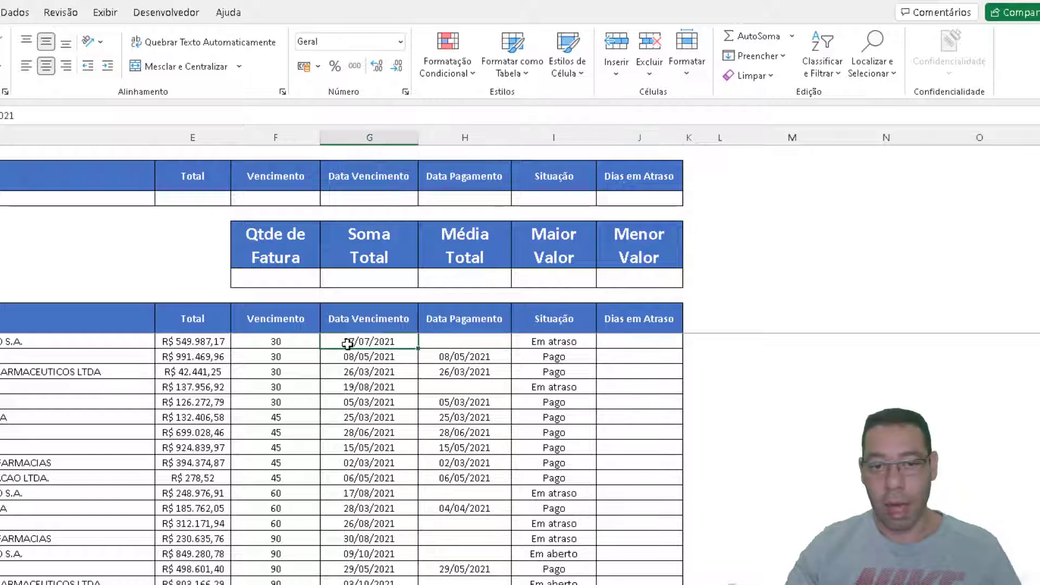
{"action": "left_click", "coordinate": [632, 340]}
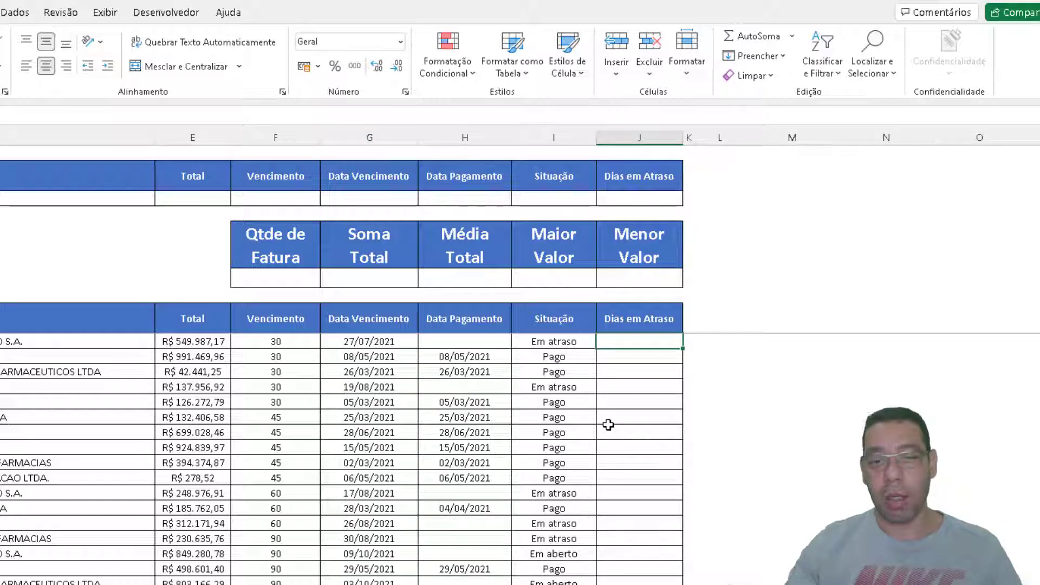
{"action": "left_click_drag", "start_coordinate": [544, 344], "coordinate": [543, 515]}
{"action": "left_click", "coordinate": [550, 340]}
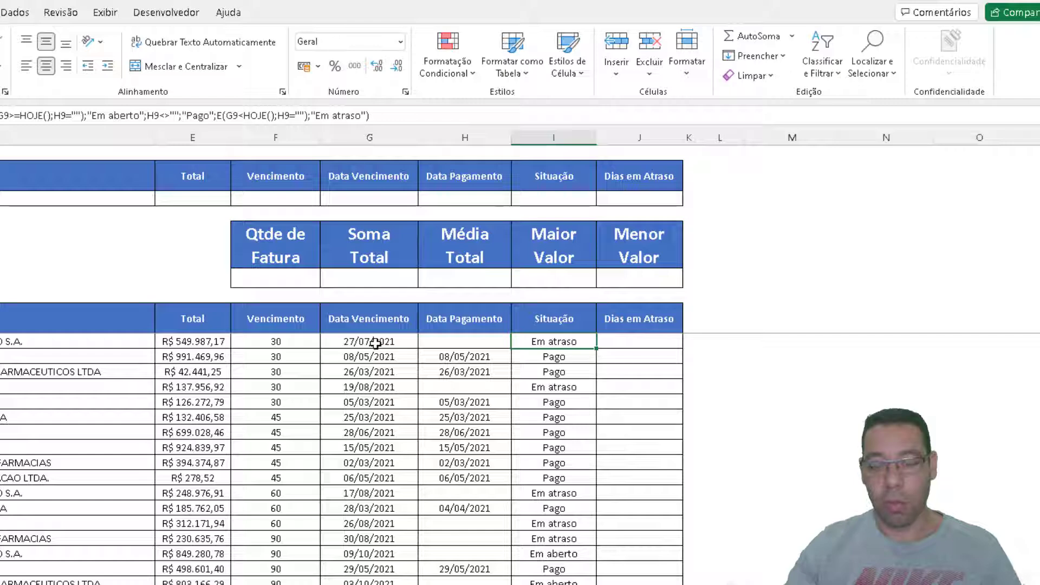
- In J9, the first Dias em Atraso cell, start an SE formula that tests I9="Em atraso"
{"action": "left_click", "coordinate": [635, 339]}
{"action": "type", "text": "=SE("}
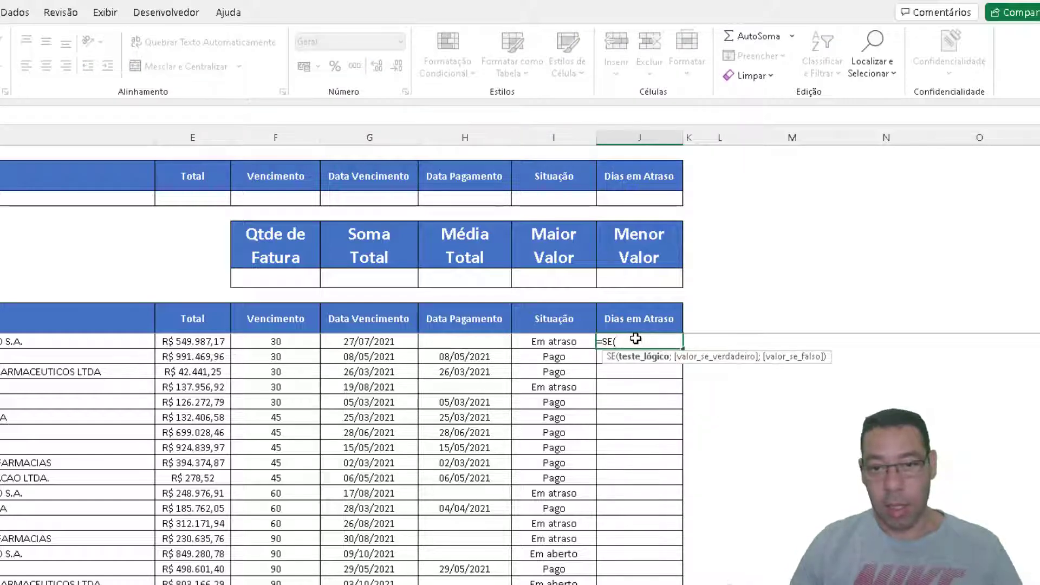
{"action": "key", "text": "Left"}
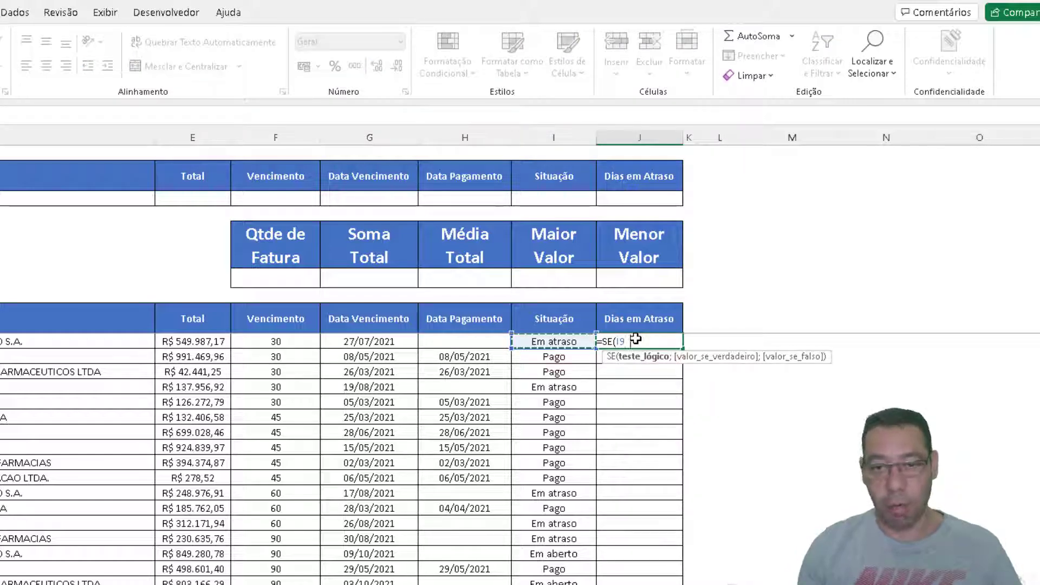
{"action": "type", "text": "=\"Em a"}
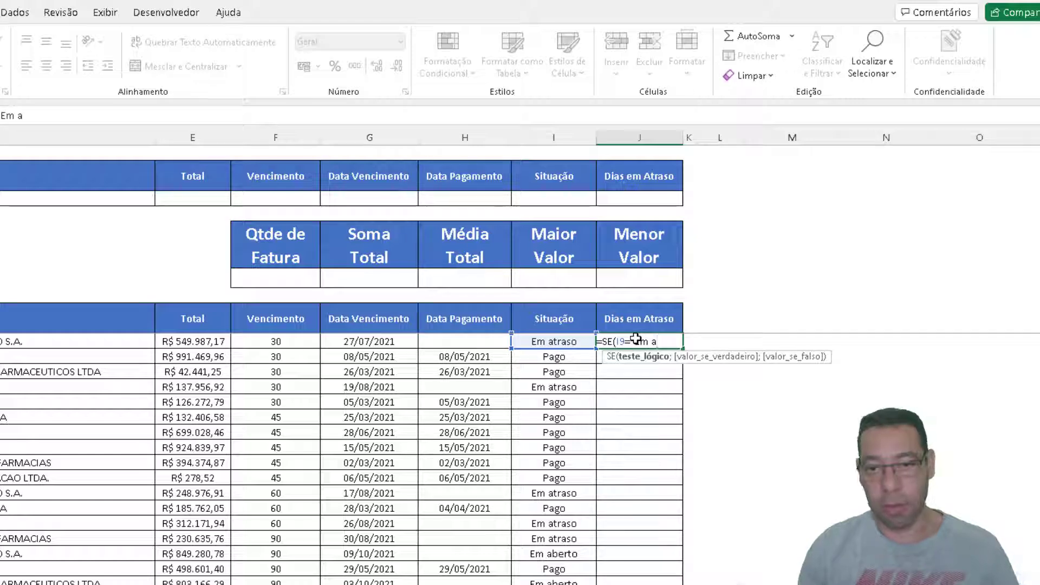
{"action": "type", "text": "traso\""}
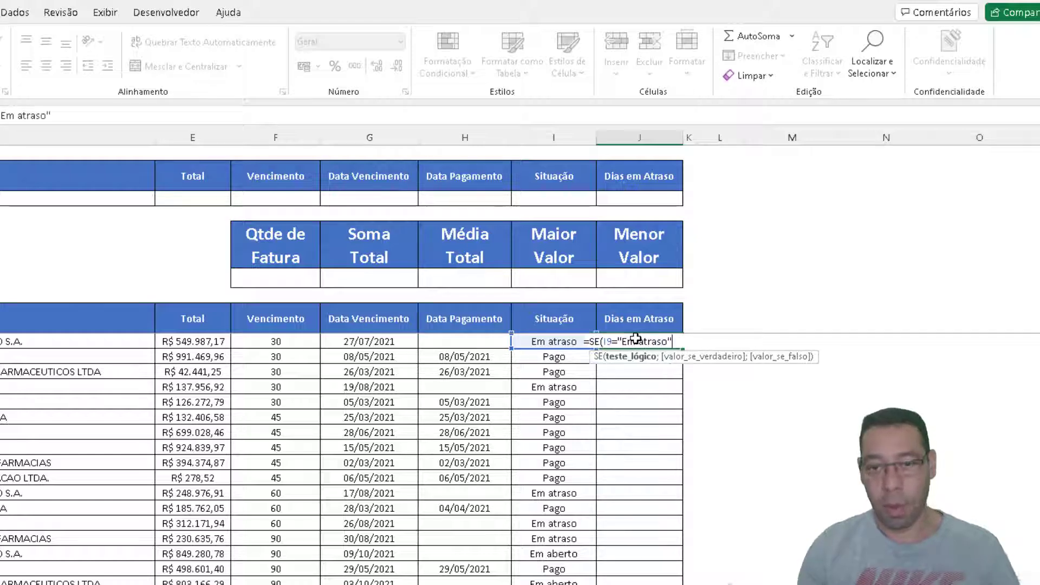
{"action": "type", "text": ";"}
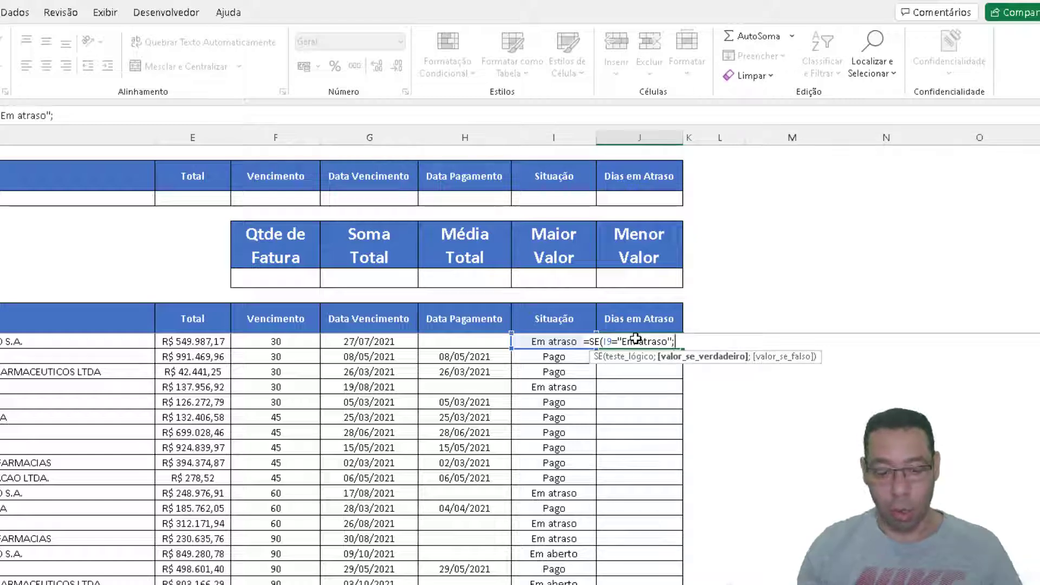
- Make the SE formula return HOJE()-G9 when the test is true and "" when it is false
{"action": "type", "text": "hoje"}
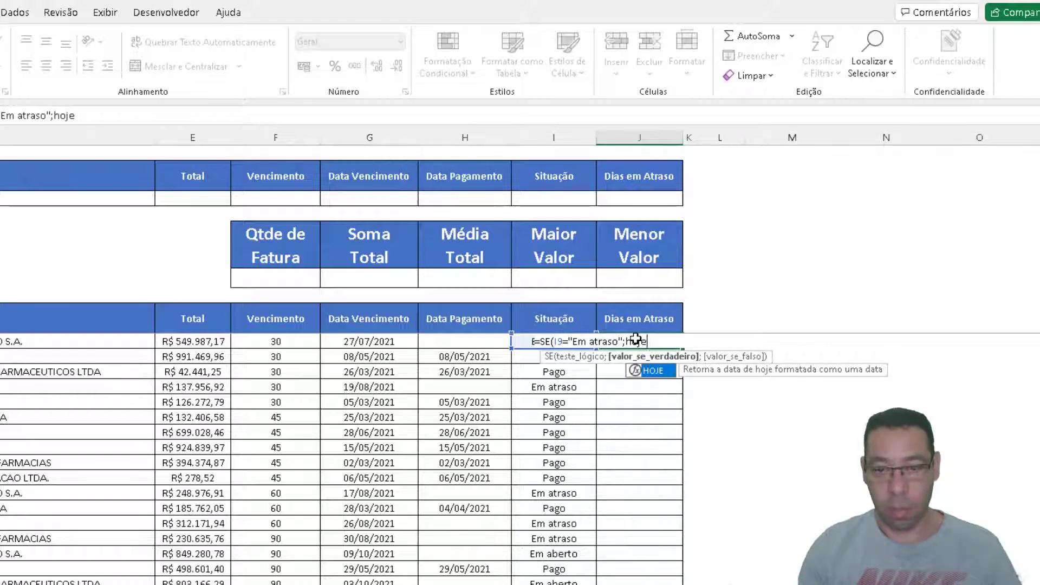
{"action": "type", "text": "()-"}
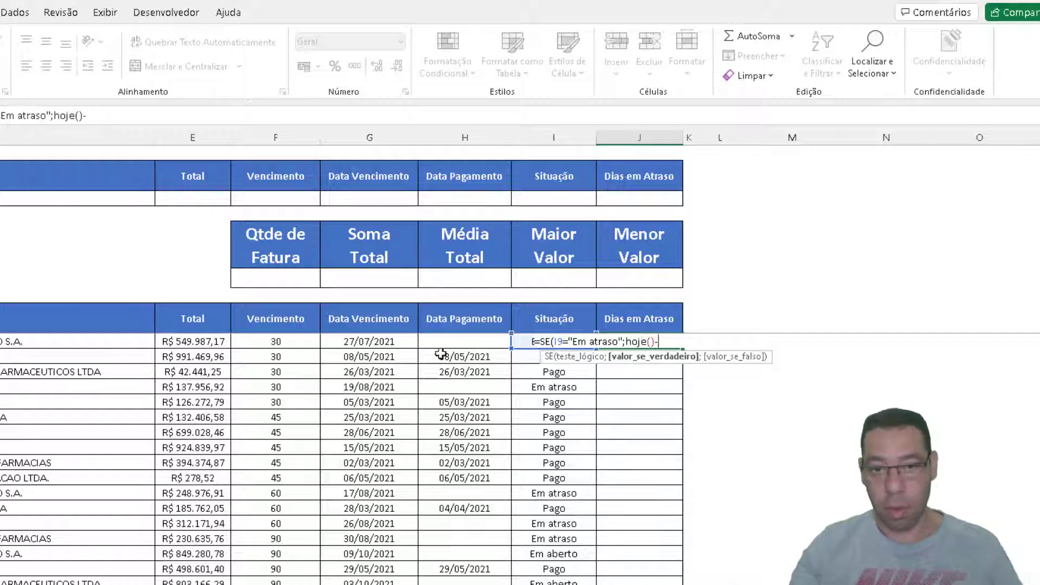
{"action": "left_click", "coordinate": [350, 340]}
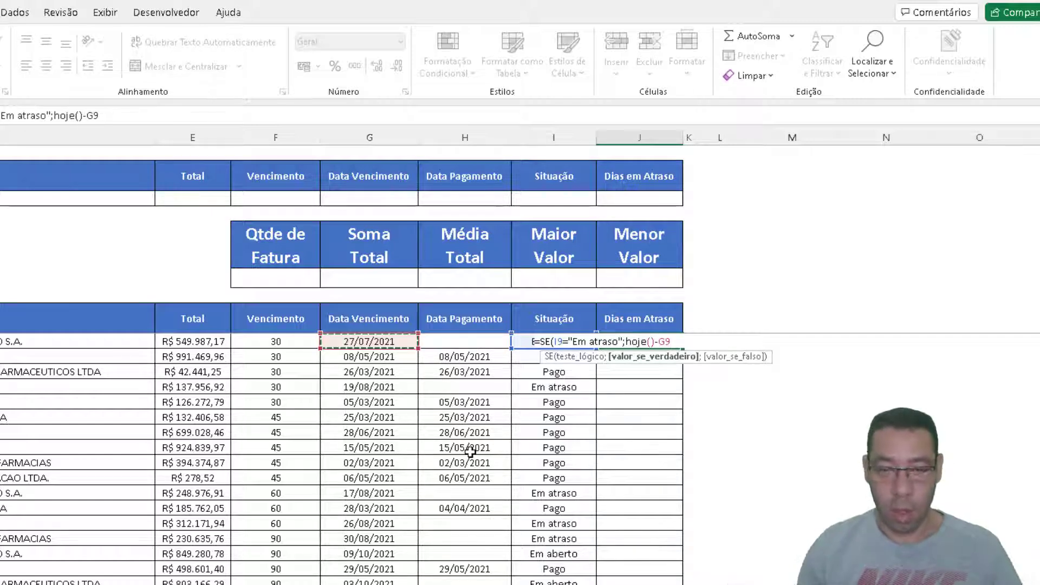
{"action": "type", "text": ";"}
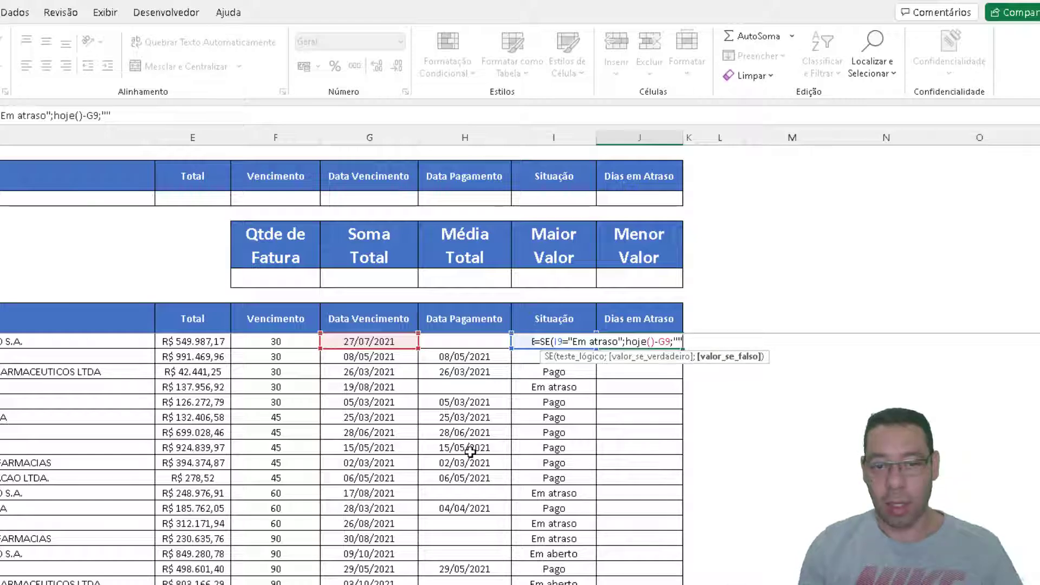
{"action": "type", "text": ")"}
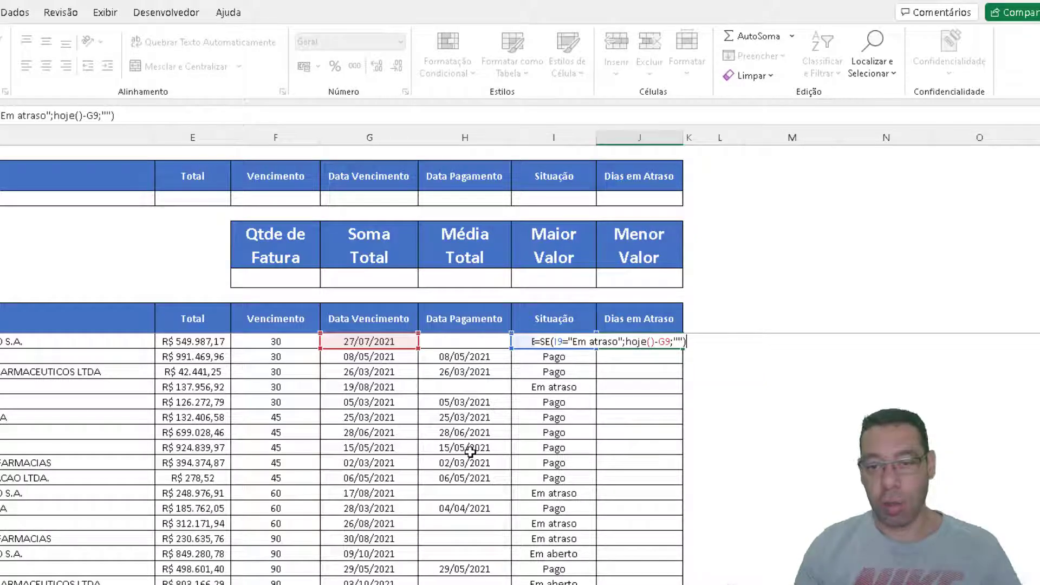
- Enter the SE formula in J9 and fill it down the whole Dias em Atraso column
{"action": "key", "text": "Return"}
{"action": "key", "text": "Up"}
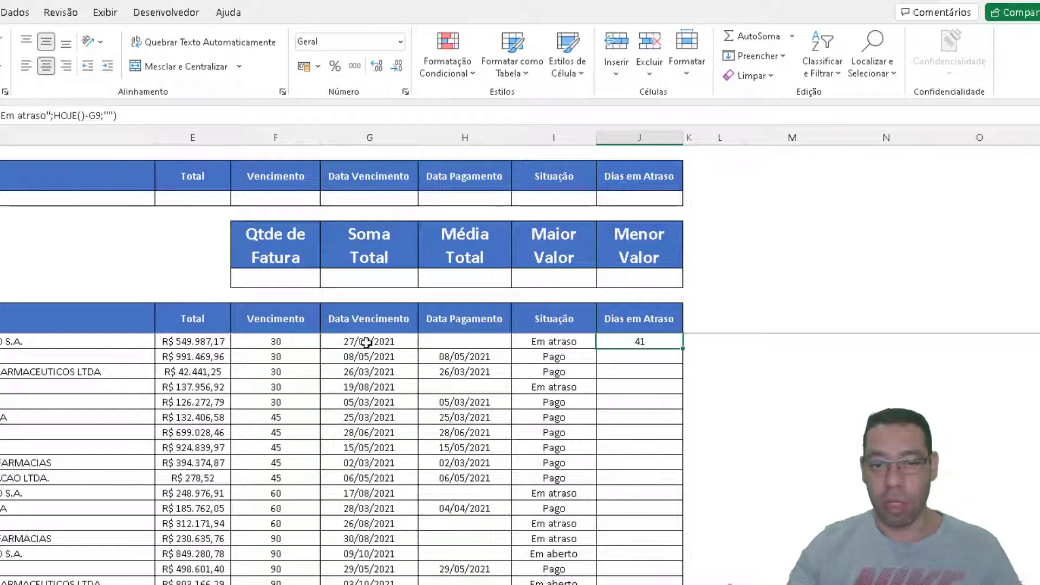
{"action": "double_click", "coordinate": [682, 350]}
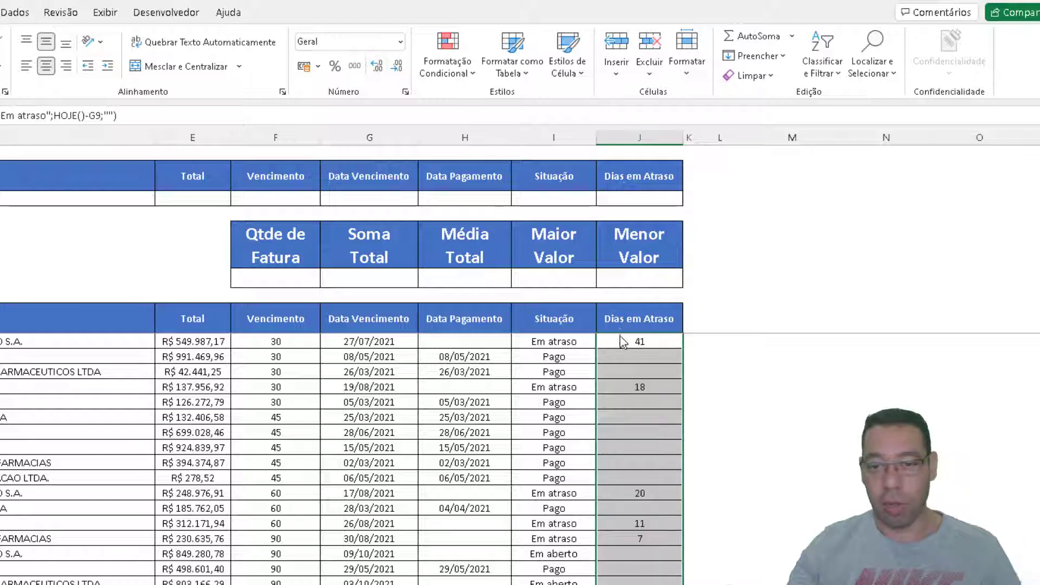
- Check the Dias em Atraso results against Data Vencimento and Situação down the table, and review the empty filter and summary blocks above it
{"action": "left_click", "coordinate": [619, 388]}
{"action": "left_click", "coordinate": [620, 496]}
{"action": "left_click", "coordinate": [620, 519]}
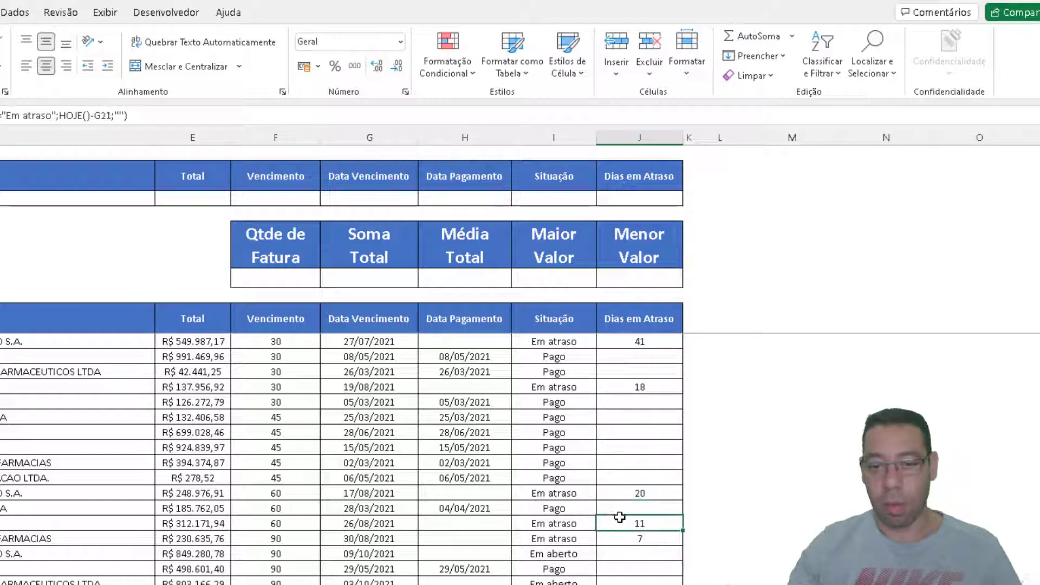
{"action": "scroll", "coordinate": [616, 535], "scroll_direction": "down", "scroll_amount": 9}
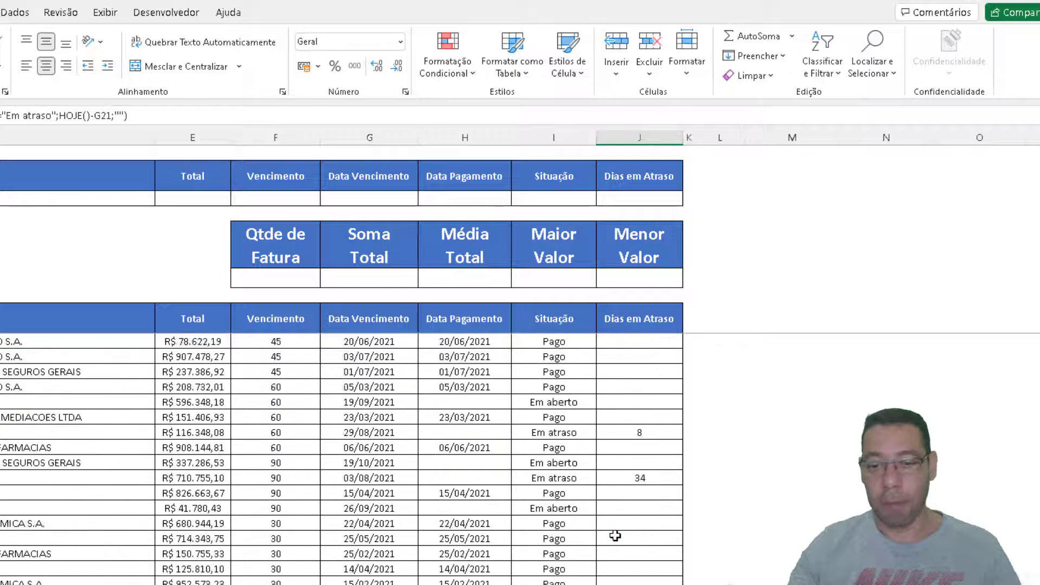
{"action": "scroll", "coordinate": [616, 535], "scroll_direction": "down", "scroll_amount": 4}
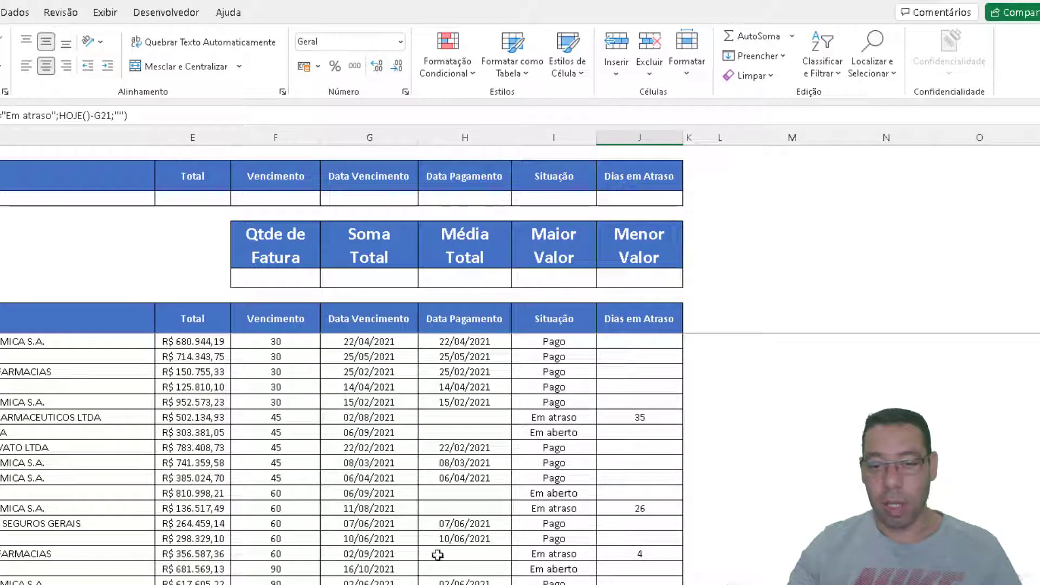
{"action": "left_click", "coordinate": [360, 555]}
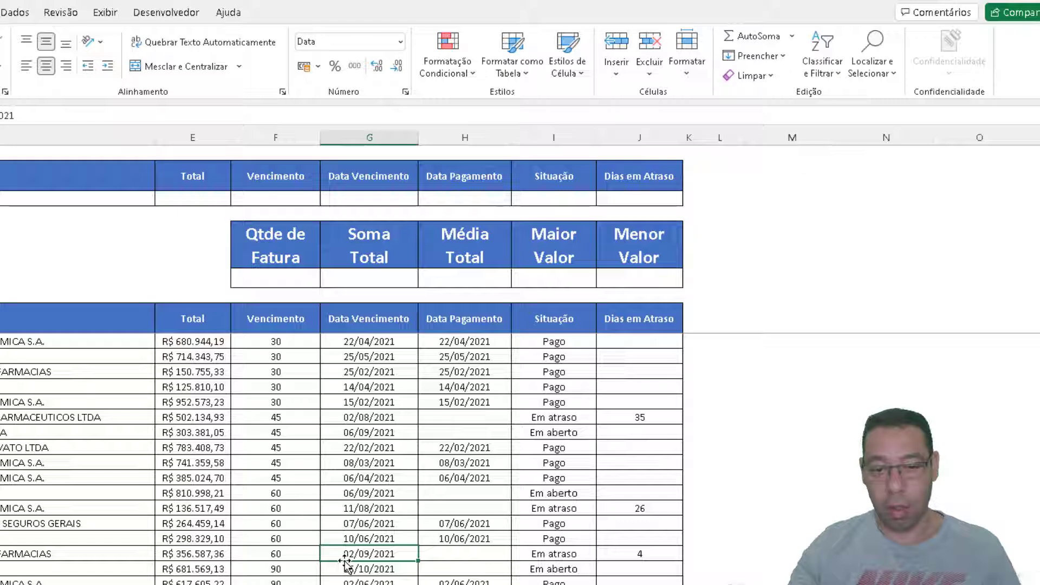
{"action": "left_click", "coordinate": [630, 556]}
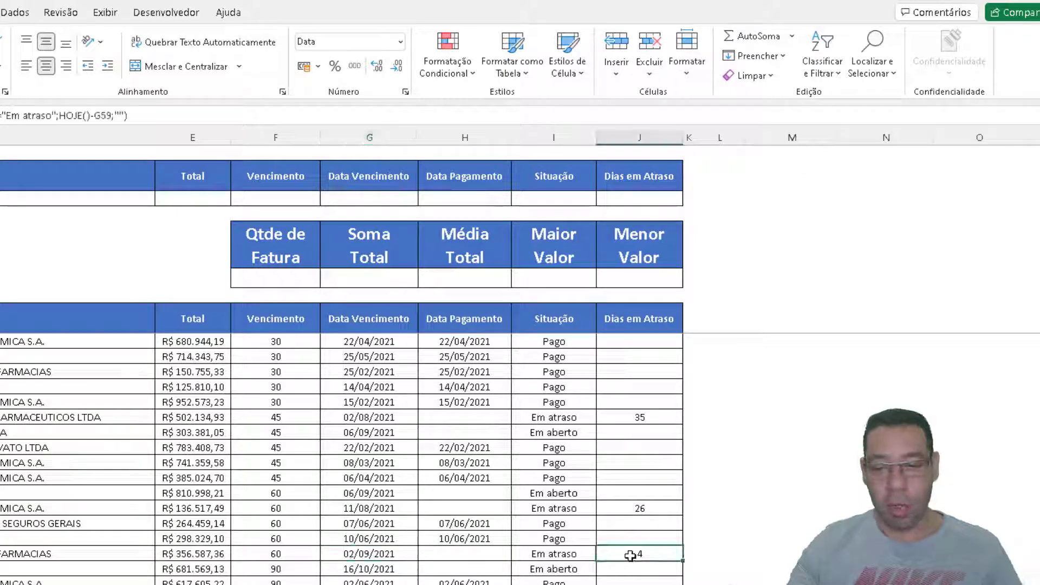
{"action": "left_click_drag", "start_coordinate": [349, 553], "coordinate": [620, 550]}
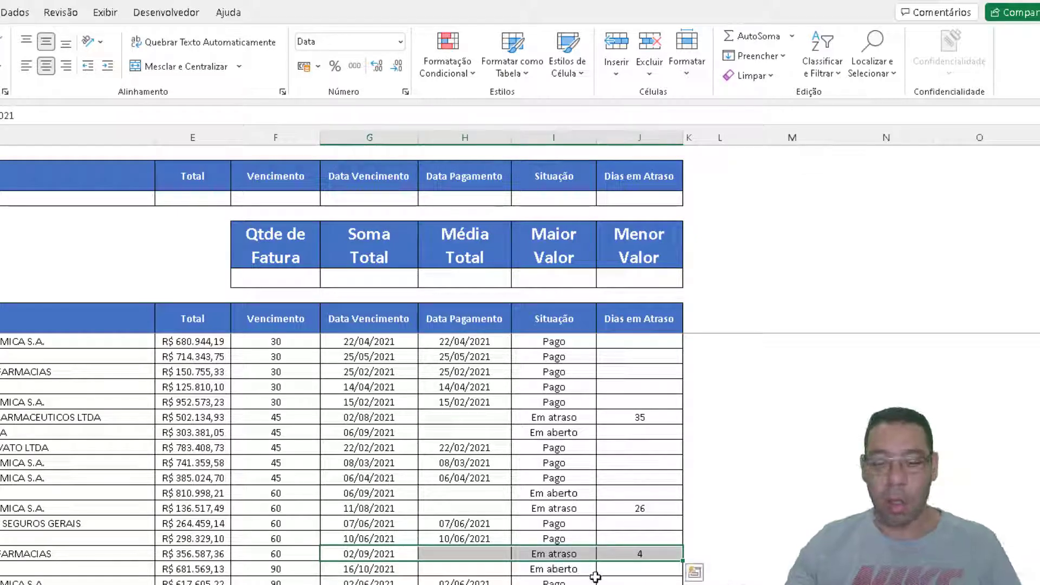
{"action": "scroll", "coordinate": [639, 581], "scroll_direction": "down", "scroll_amount": 10}
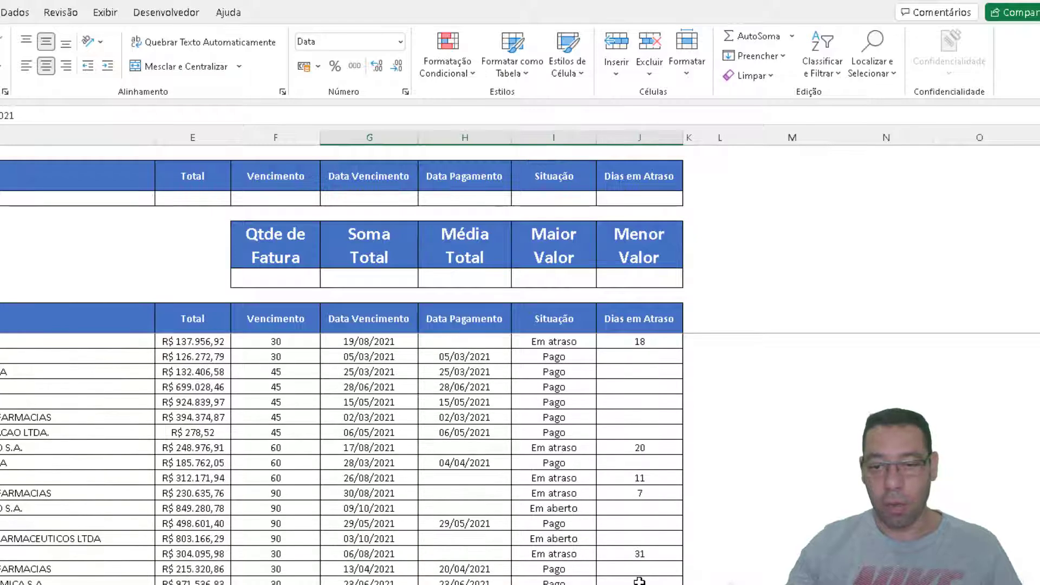
{"action": "left_click", "coordinate": [637, 341]}
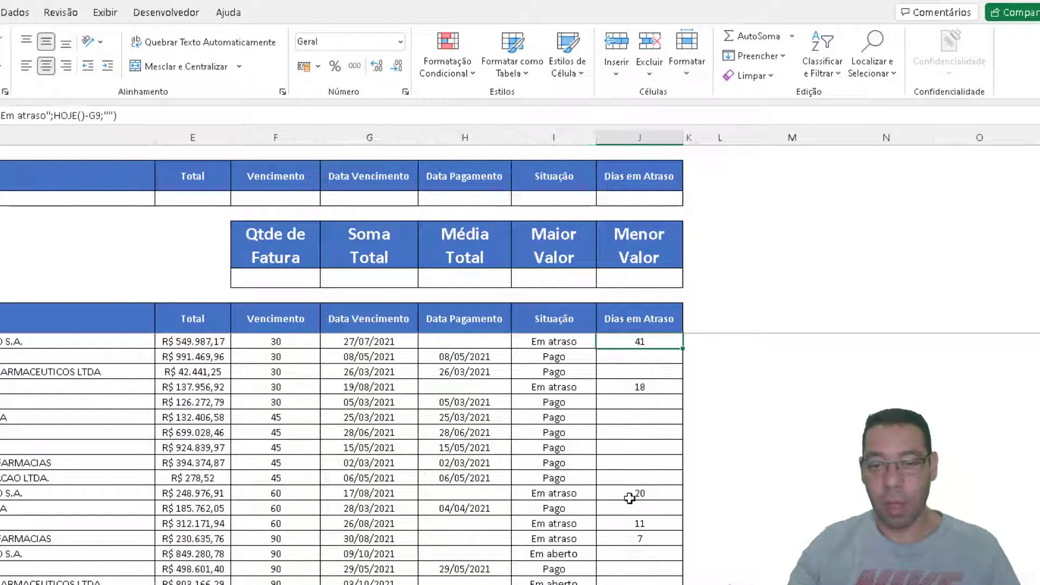
{"action": "left_click_drag", "start_coordinate": [544, 318], "coordinate": [659, 538]}
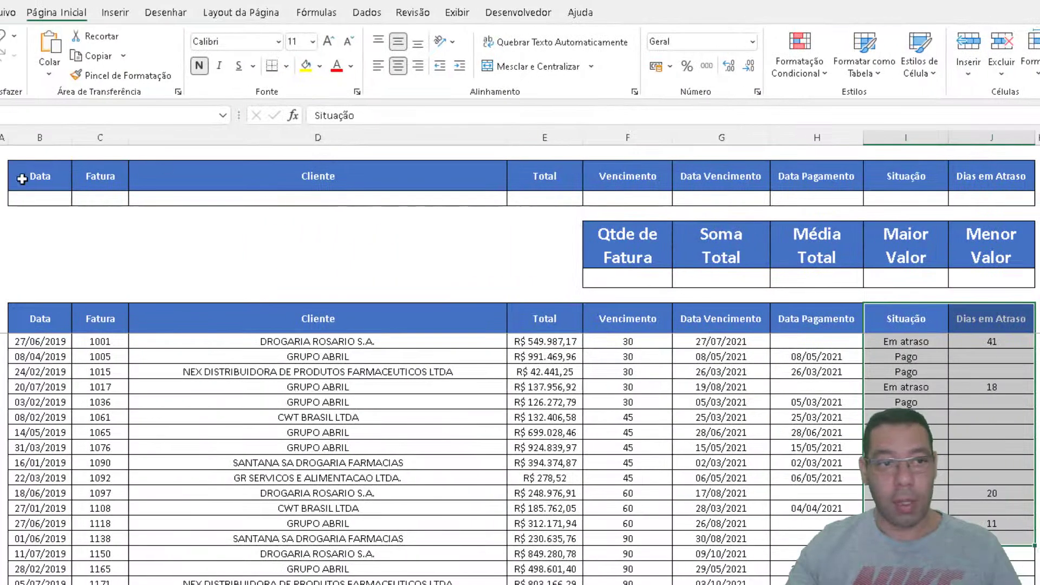
{"action": "left_click_drag", "start_coordinate": [22, 179], "coordinate": [961, 193]}
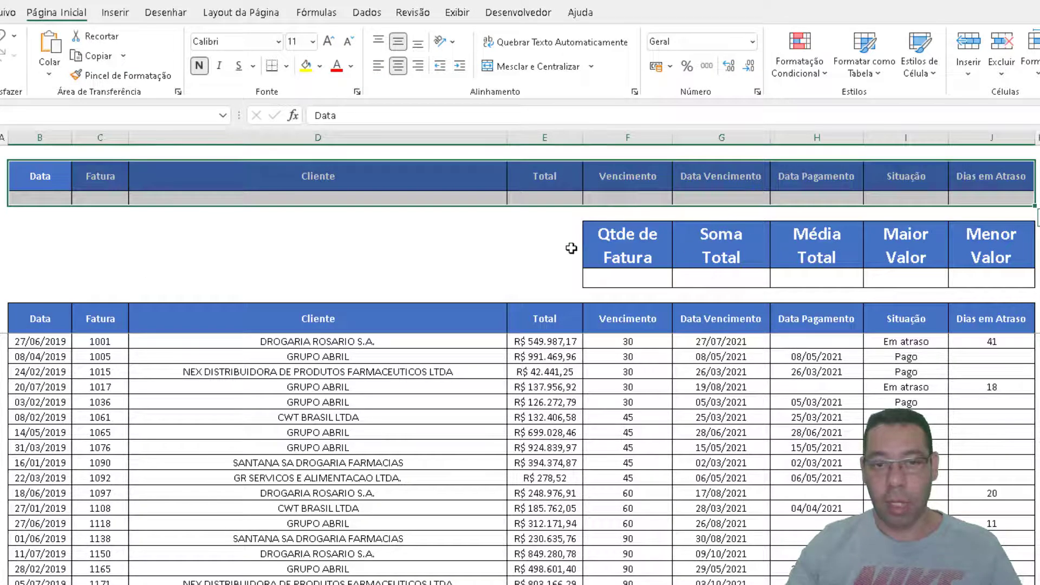
{"action": "left_click_drag", "start_coordinate": [611, 262], "coordinate": [1005, 270]}
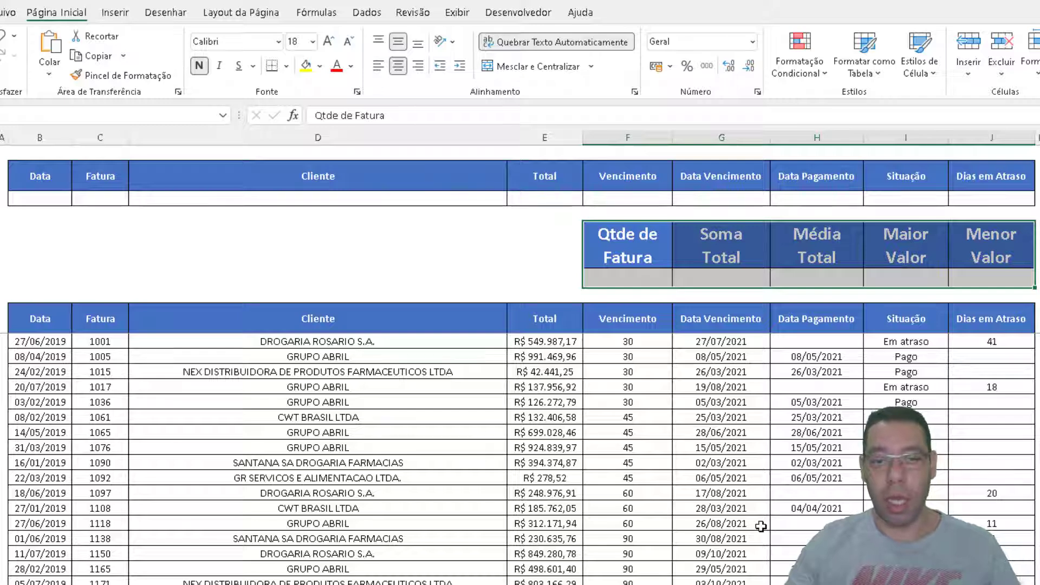
{"action": "left_click", "coordinate": [702, 463]}
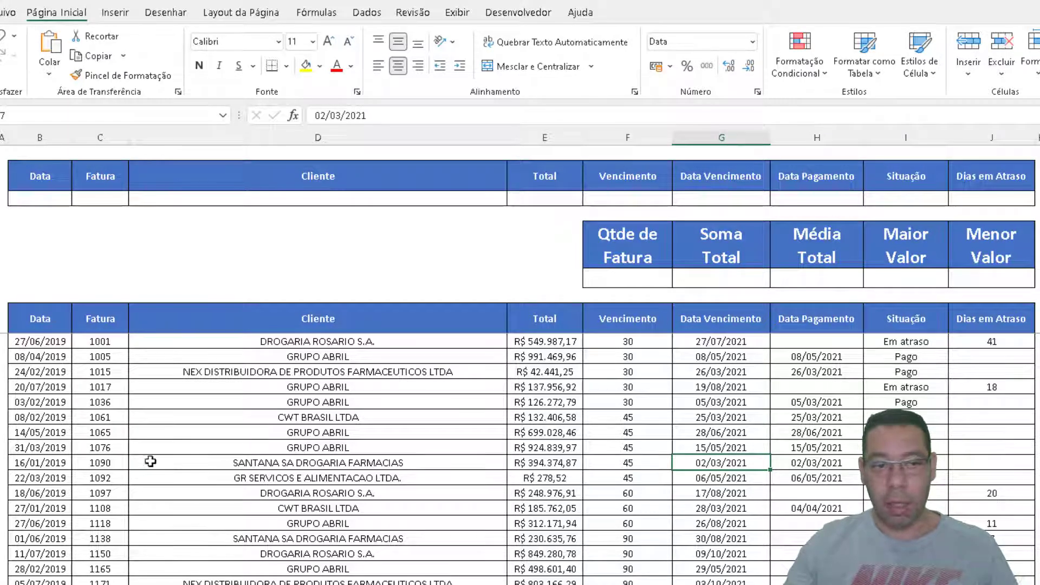
{"action": "left_click", "coordinate": [303, 460]}
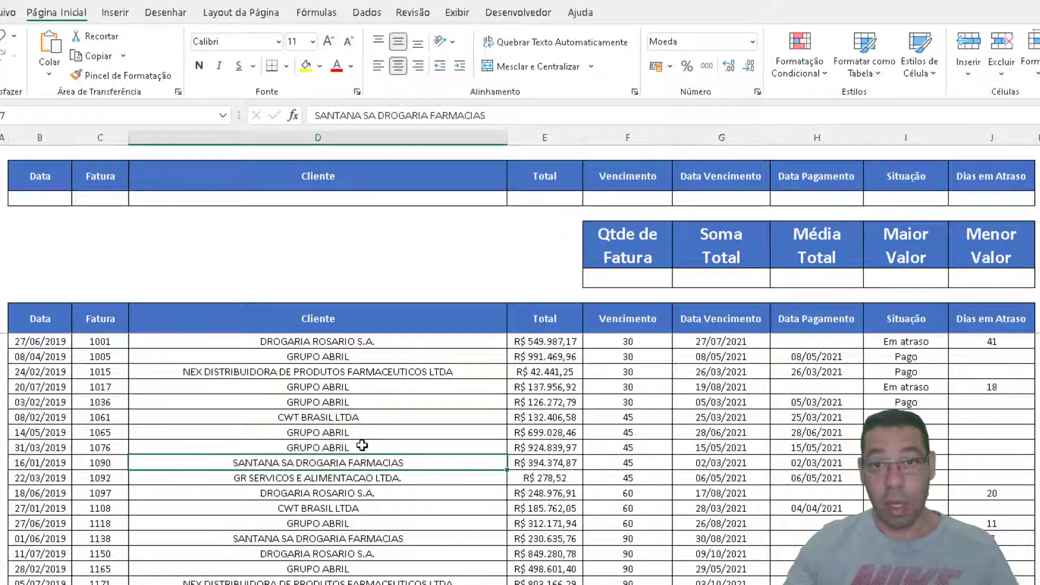
{"action": "left_click", "coordinate": [439, 421]}
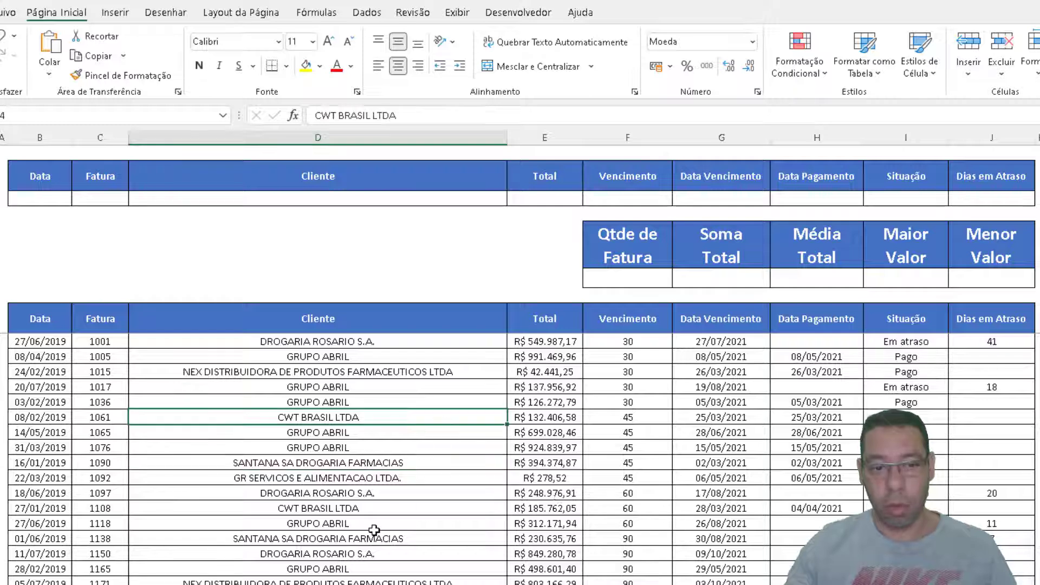
{"action": "left_click", "coordinate": [374, 528]}
{"action": "left_click", "coordinate": [547, 553]}
{"action": "left_click", "coordinate": [728, 552]}
{"action": "left_click", "coordinate": [715, 460]}
{"action": "left_click", "coordinate": [406, 461]}
{"action": "left_click", "coordinate": [487, 569]}
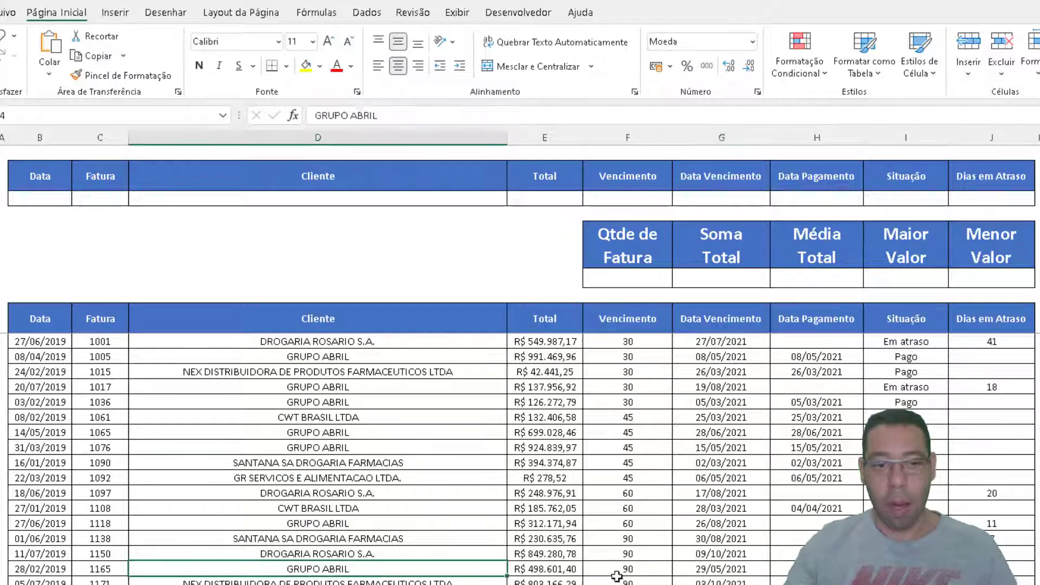
{"action": "left_click", "coordinate": [617, 574]}
{"action": "left_click", "coordinate": [463, 404]}
{"action": "left_click", "coordinate": [412, 580]}
- Format the invoice data in $B$8:$J$151 as a table with headers, and give it the plain style without coloured banding
{"action": "left_click", "coordinate": [420, 508]}
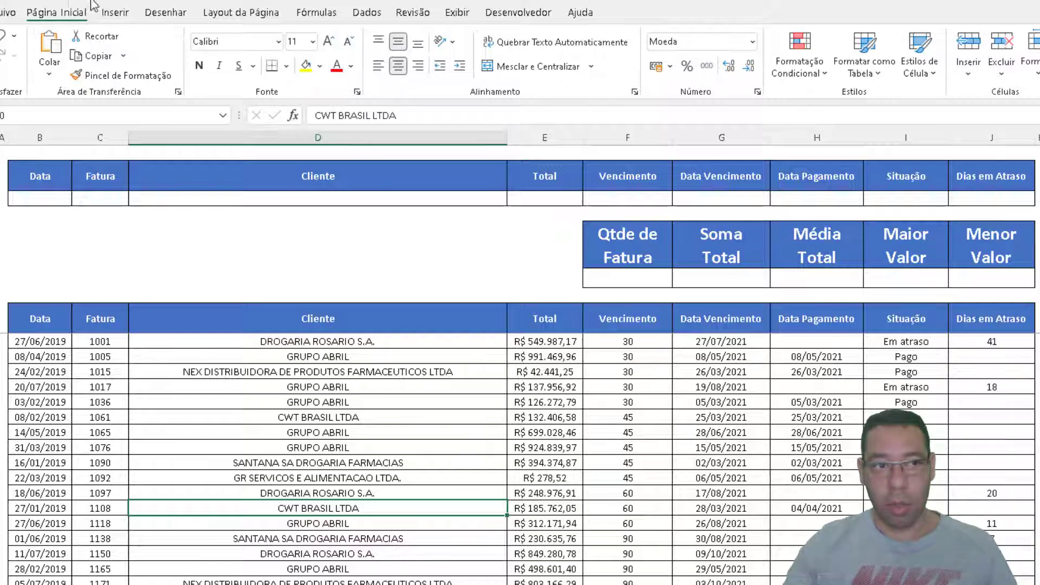
{"action": "left_click", "coordinate": [880, 68]}
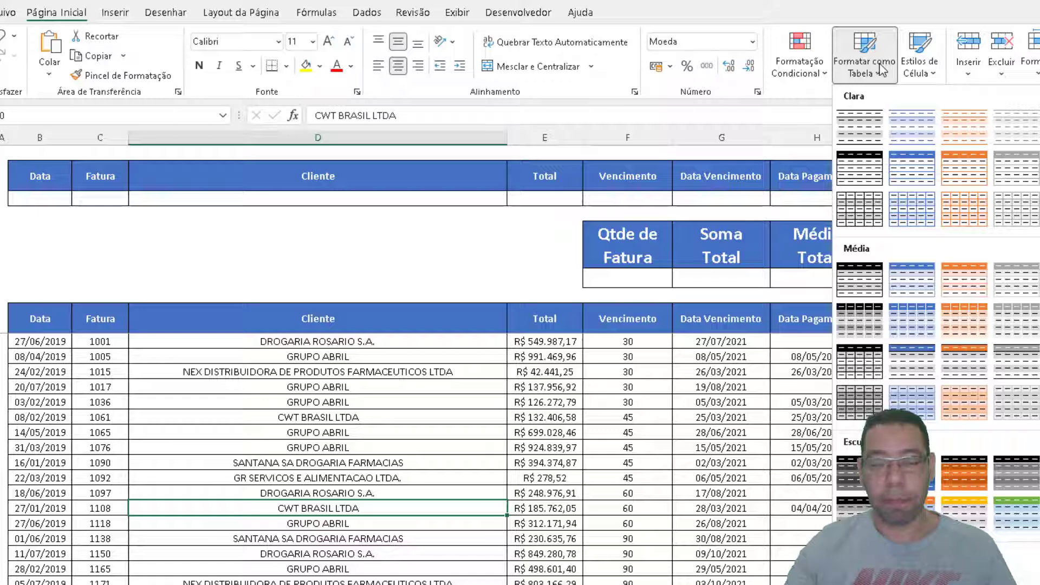
{"action": "left_click", "coordinate": [901, 135]}
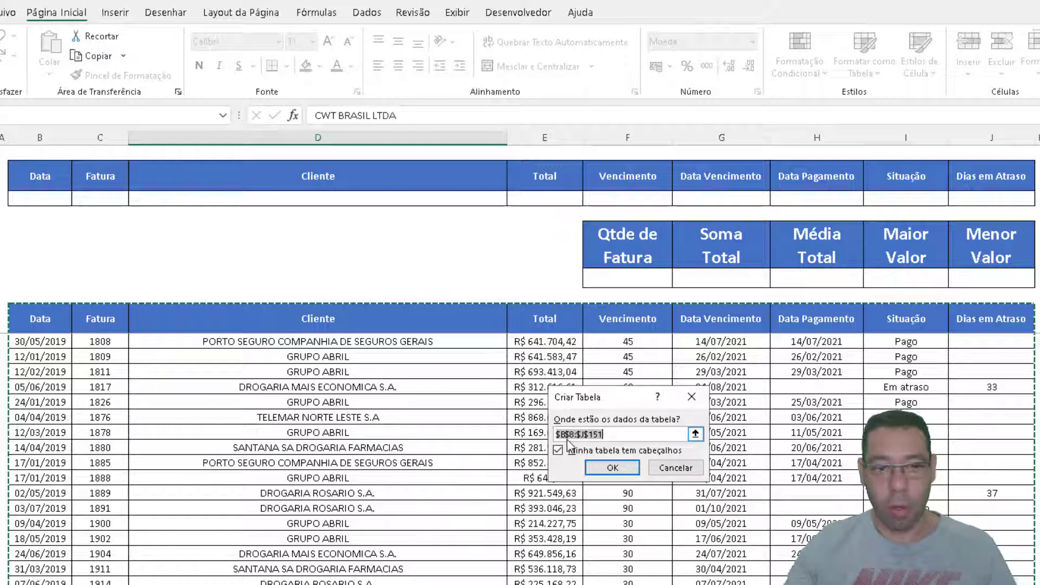
{"action": "left_click", "coordinate": [613, 467]}
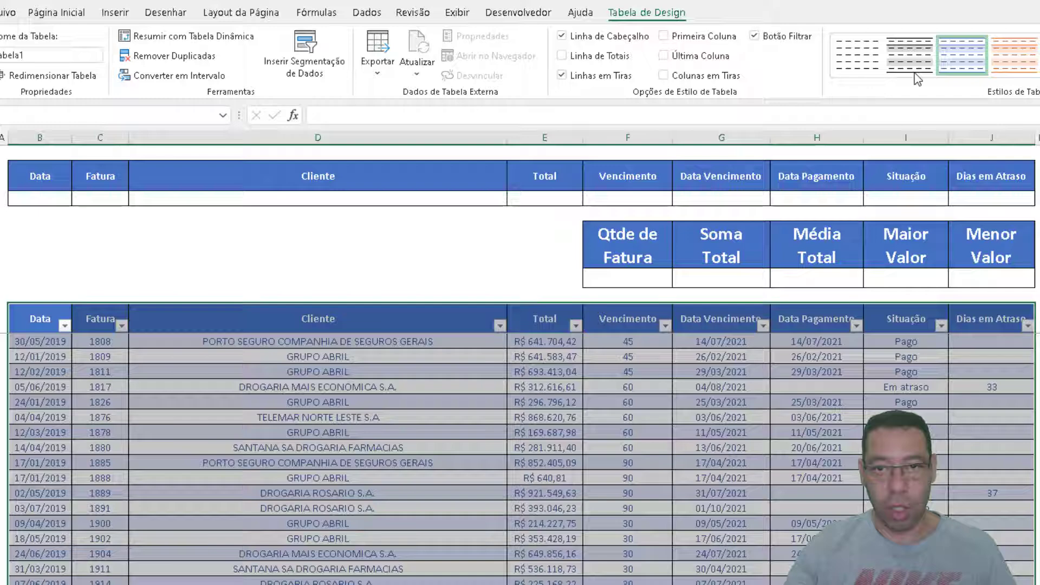
{"action": "left_click", "coordinate": [856, 54]}
{"action": "left_click", "coordinate": [581, 449]}
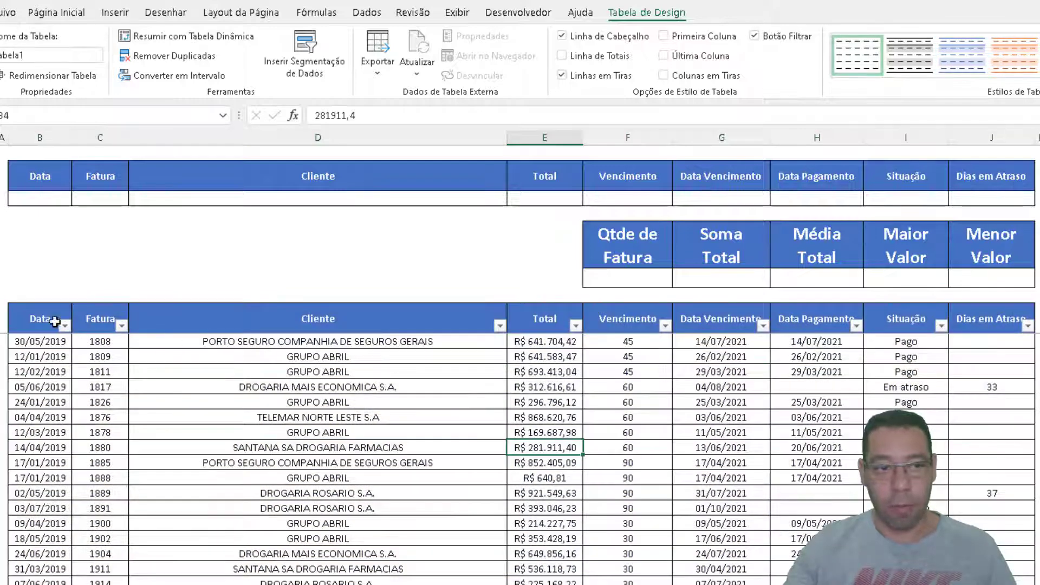
{"action": "left_click_drag", "start_coordinate": [33, 319], "coordinate": [964, 321]}
{"action": "left_click", "coordinate": [670, 432]}
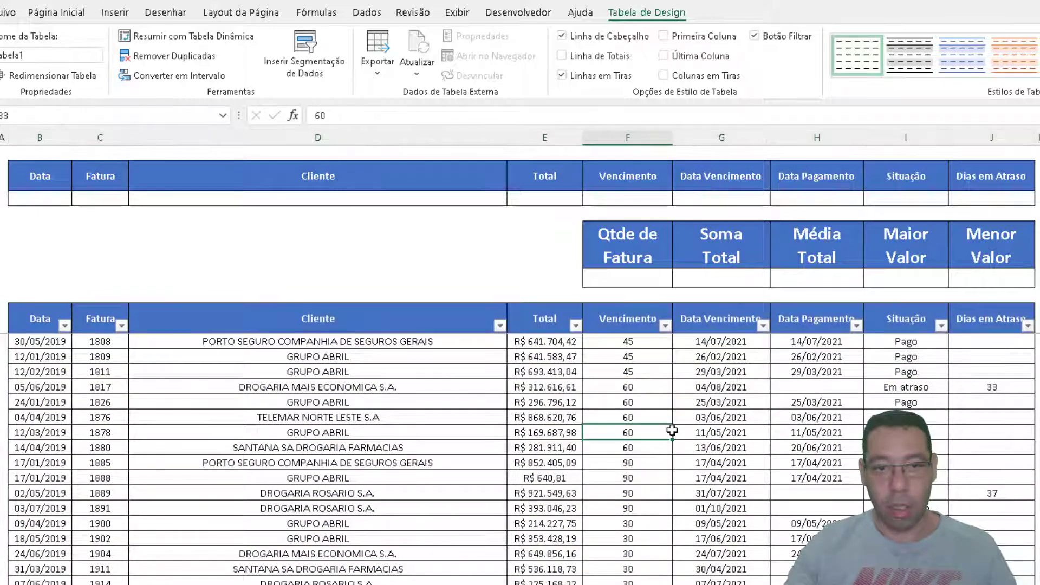
- Rename the invoice table as tabFaturas
{"action": "left_click", "coordinate": [47, 55]}
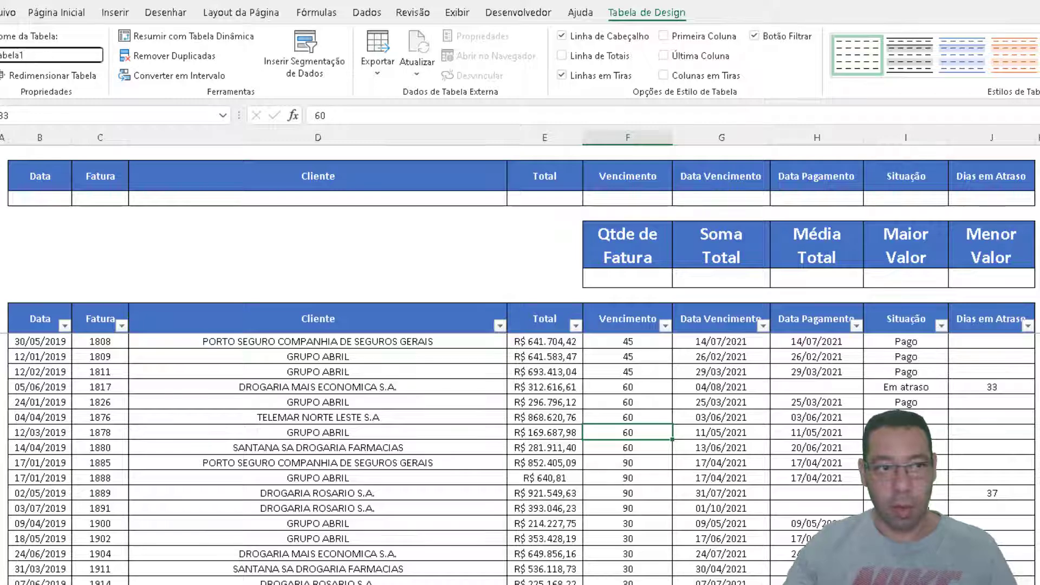
{"action": "double_click", "coordinate": [59, 55]}
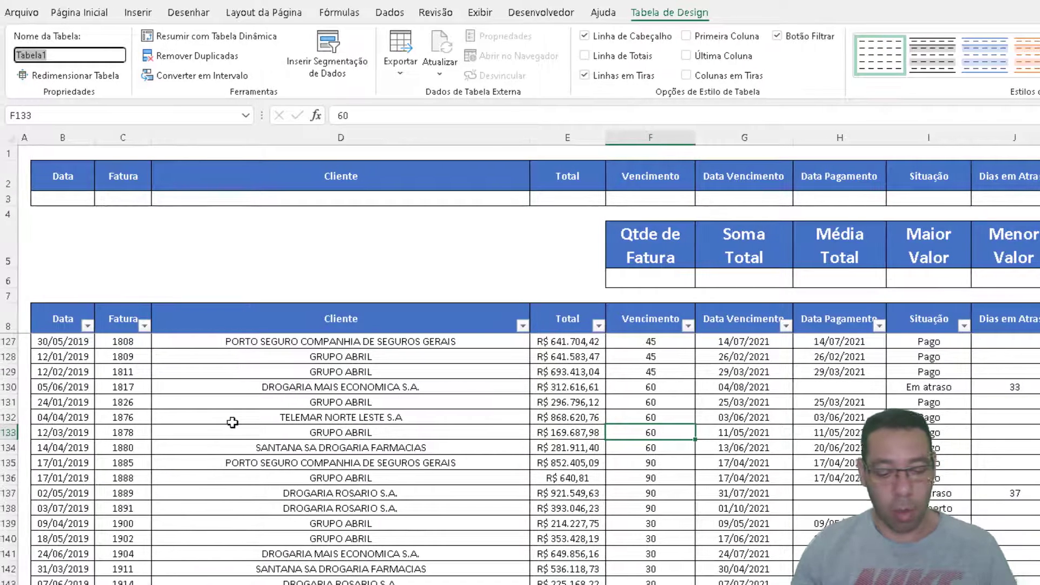
{"action": "type", "text": "tabDados"}
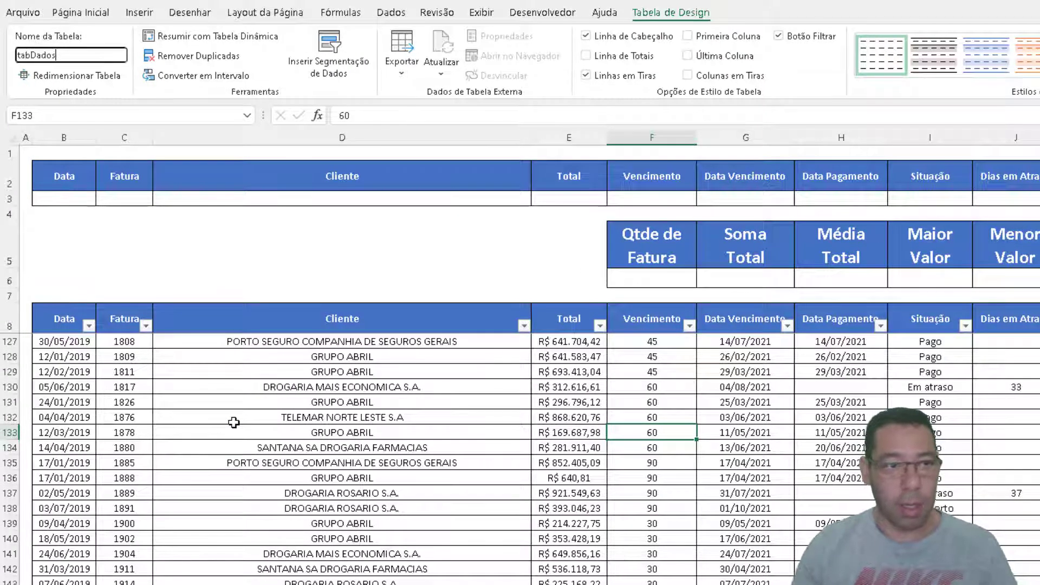
{"action": "key", "text": "BackSpace"}
{"action": "key", "text": "BackSpace"}
{"action": "key", "text": "BackSpace"}
{"action": "key", "text": "BackSpace"}
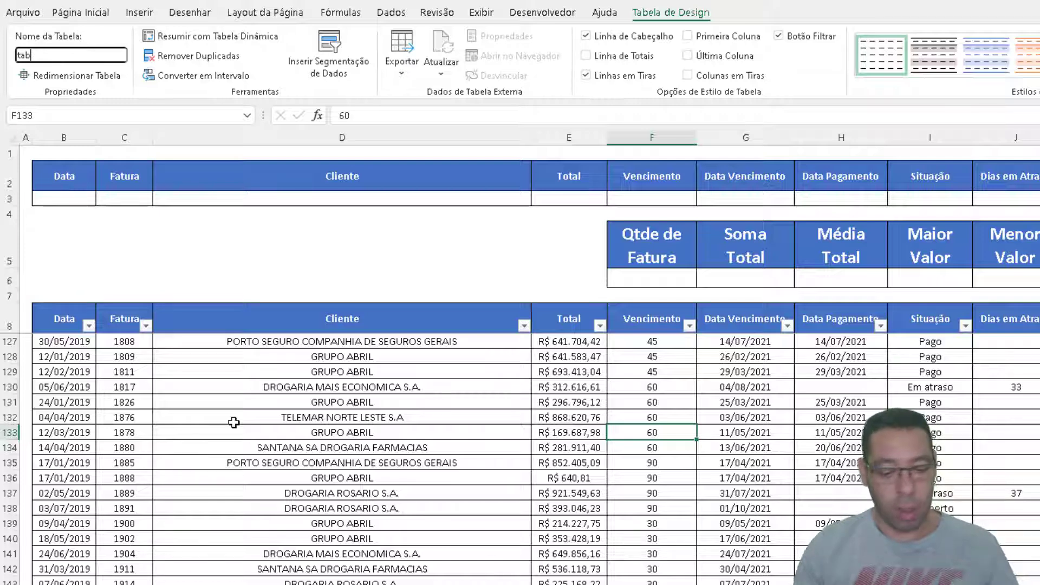
{"action": "type", "text": "Faturas"}
{"action": "key", "text": "Return"}
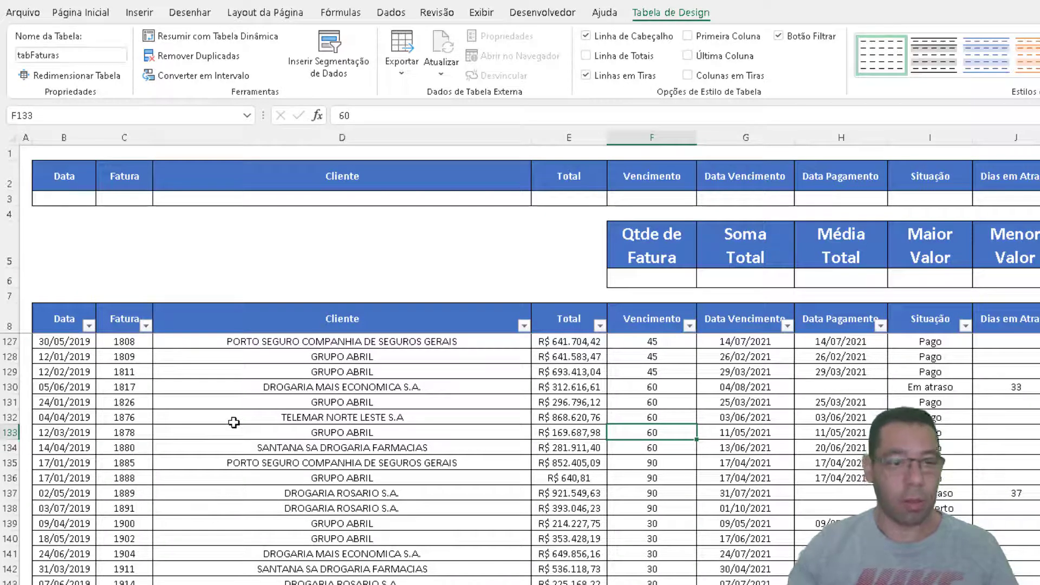
{"action": "left_click_drag", "start_coordinate": [362, 416], "coordinate": [828, 568]}
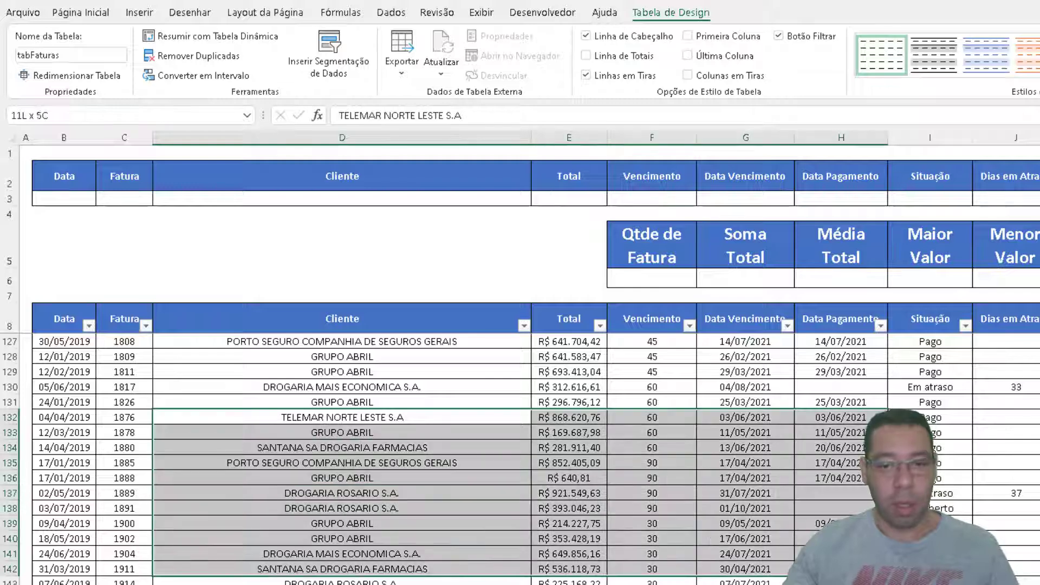
{"action": "left_click", "coordinate": [424, 482]}
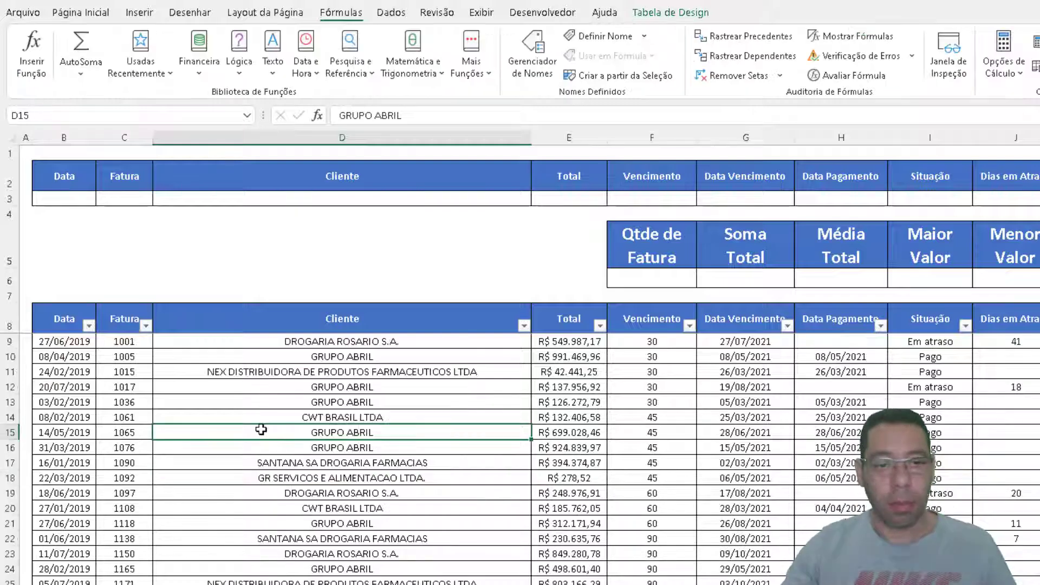
{"action": "left_click_drag", "start_coordinate": [60, 317], "coordinate": [996, 428]}
{"action": "left_click", "coordinate": [813, 432]}
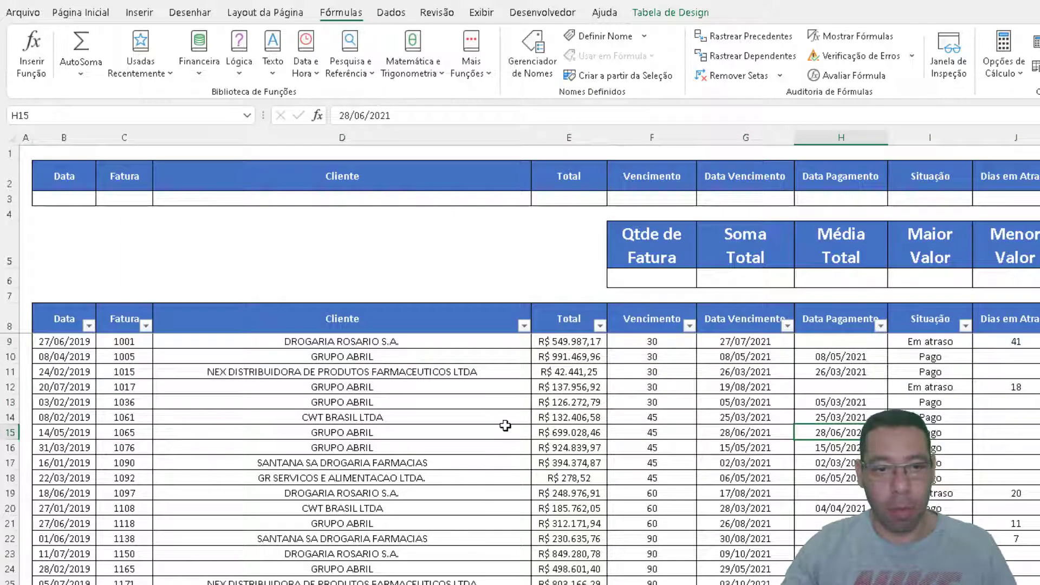
{"action": "left_click_drag", "start_coordinate": [82, 176], "coordinate": [991, 197]}
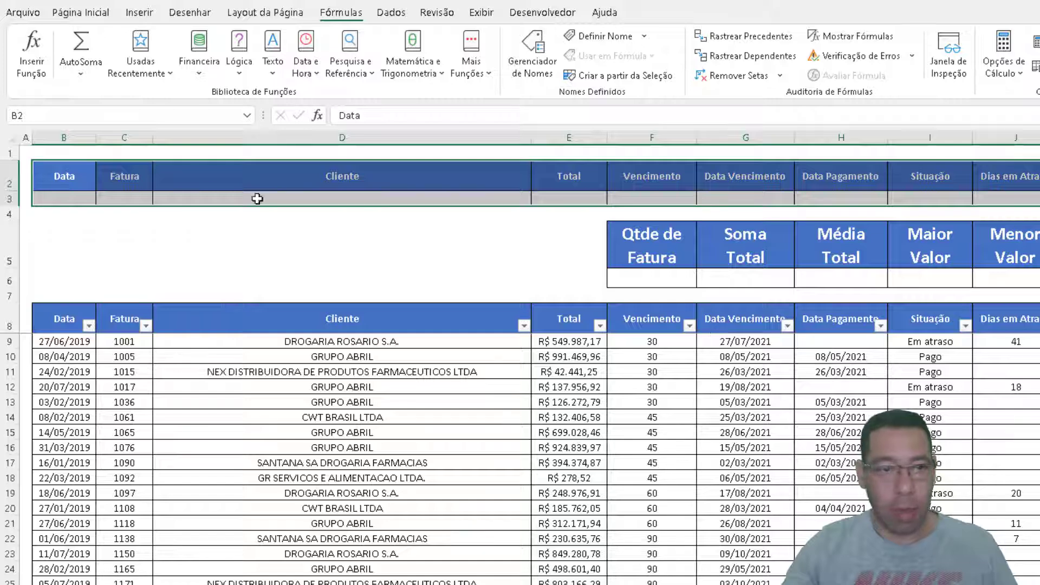
{"action": "left_click", "coordinate": [1006, 192]}
{"action": "left_click_drag", "start_coordinate": [63, 186], "coordinate": [983, 208]}
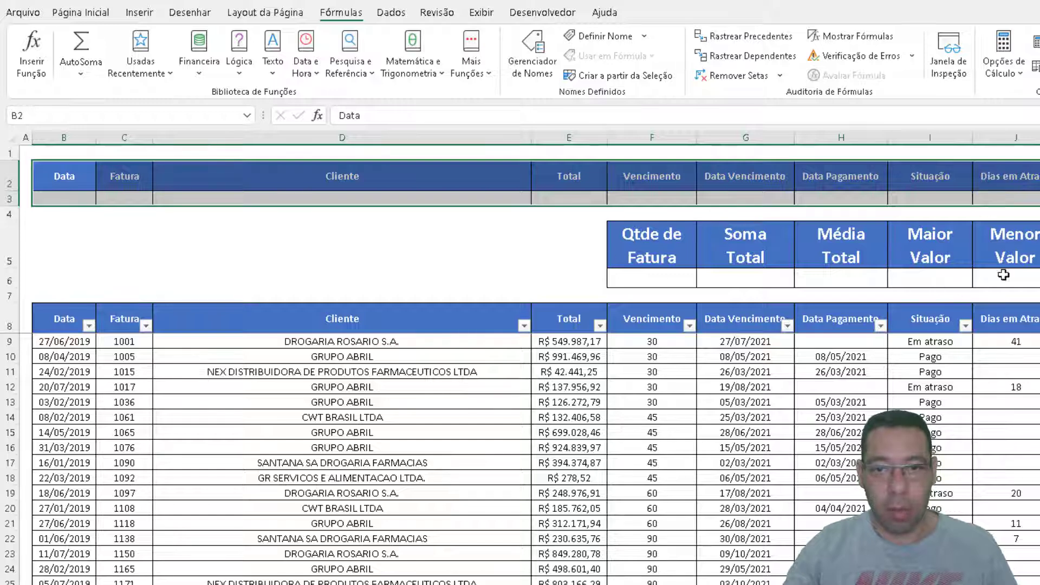
{"action": "left_click", "coordinate": [209, 186]}
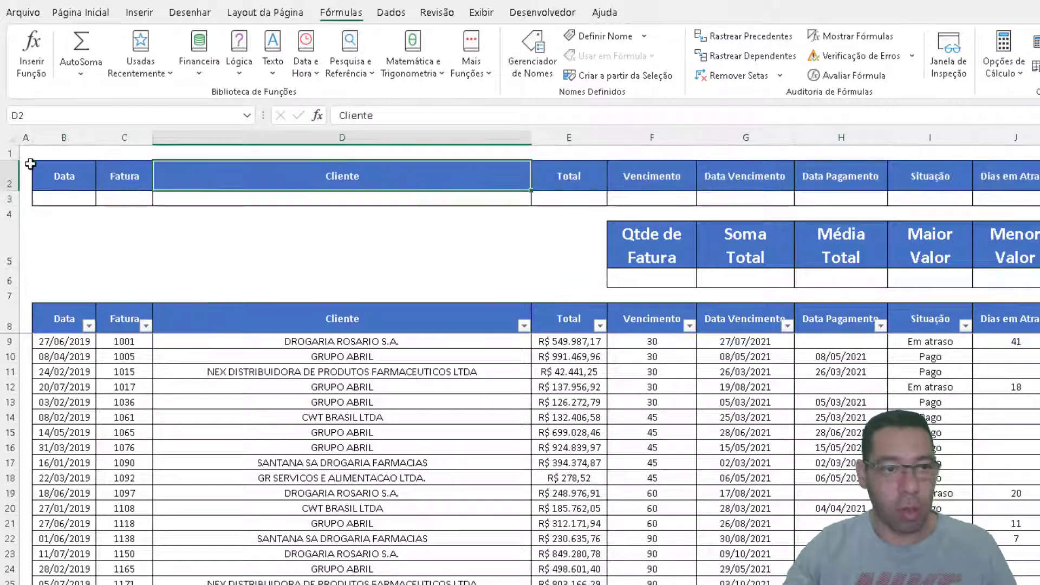
- Name the upper header row and the blank criteria row beneath it, from Data to Dias em Atraso starting at B2, as Filtro
{"action": "left_click_drag", "start_coordinate": [40, 167], "coordinate": [1005, 200]}
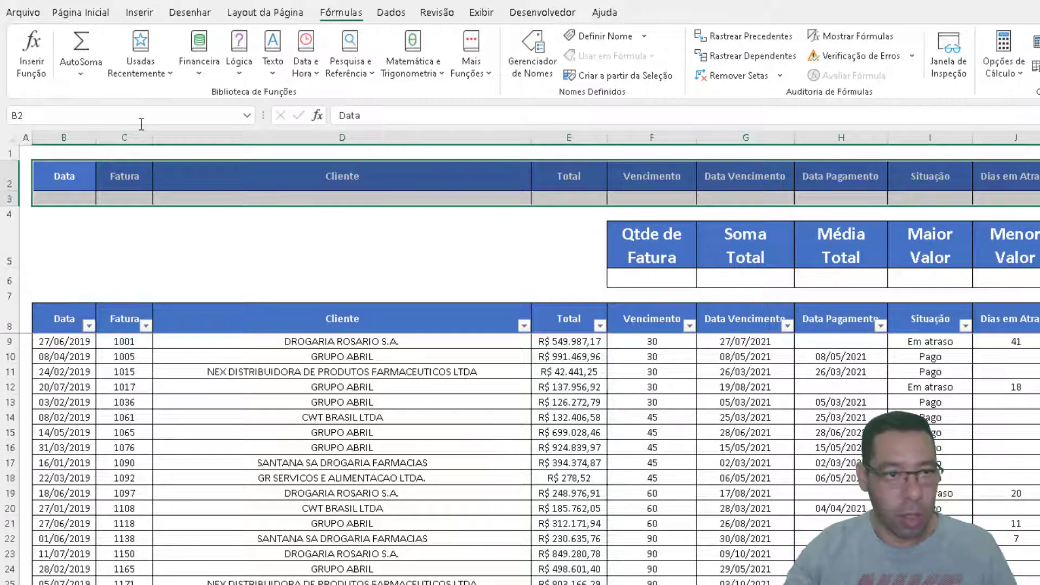
{"action": "left_click", "coordinate": [80, 11]}
{"action": "left_click", "coordinate": [77, 119]}
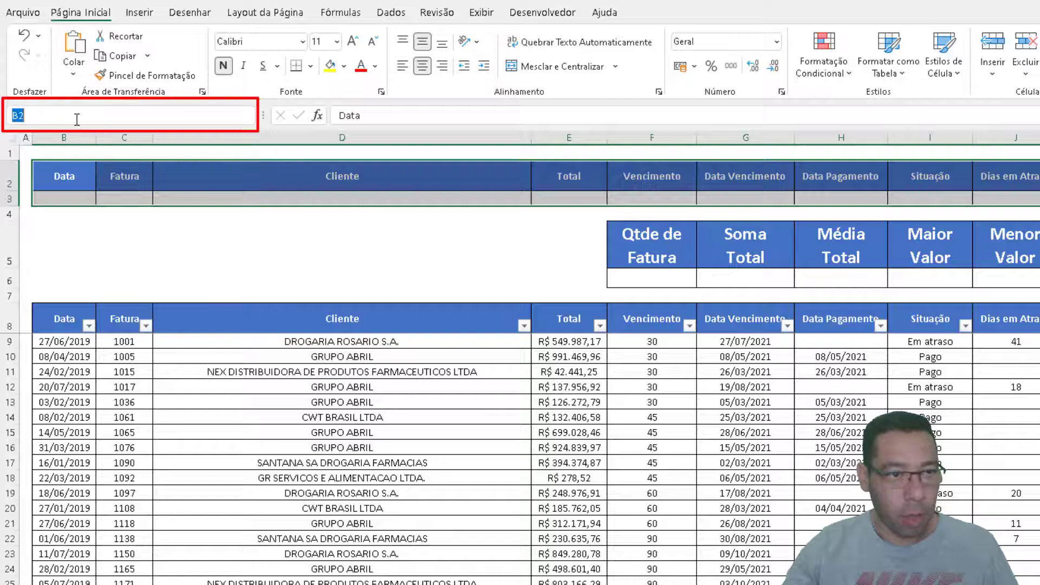
{"action": "type", "text": "Filtro"}
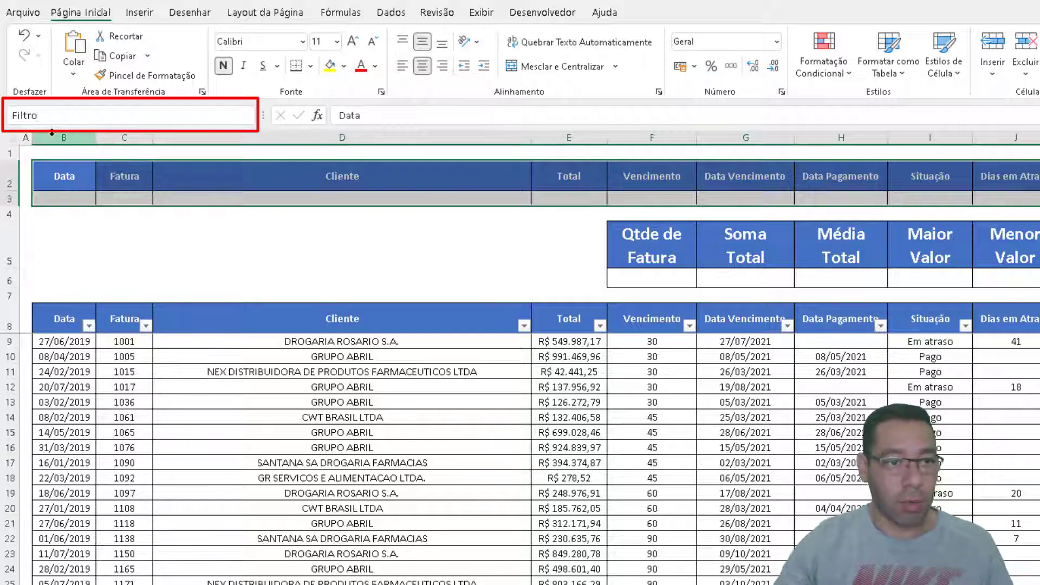
- Confirm the name Filtro for the upper header and criteria rows, and check it in the list of defined names
{"action": "key", "text": "Return"}
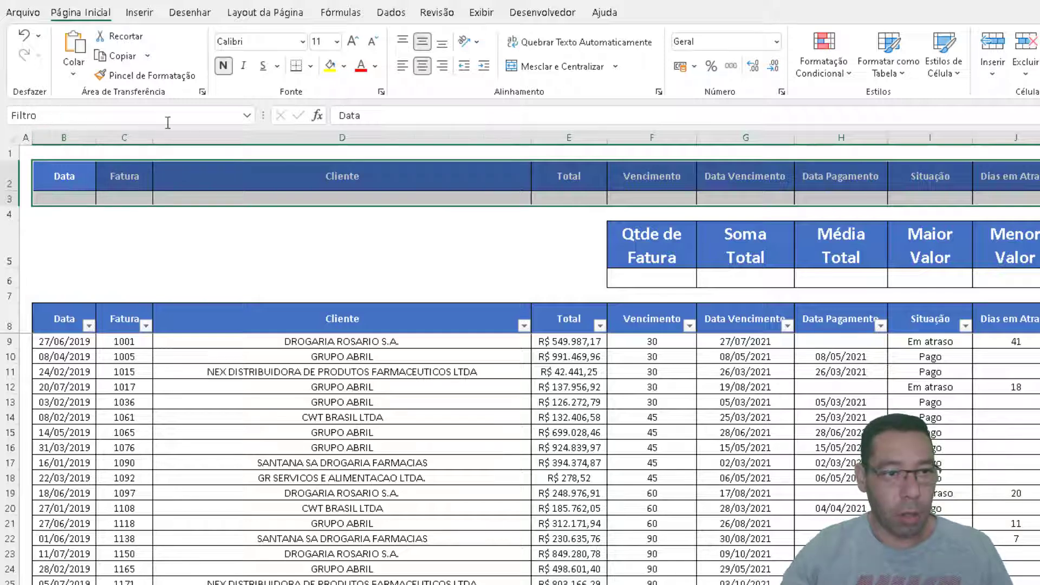
{"action": "left_click", "coordinate": [246, 116]}
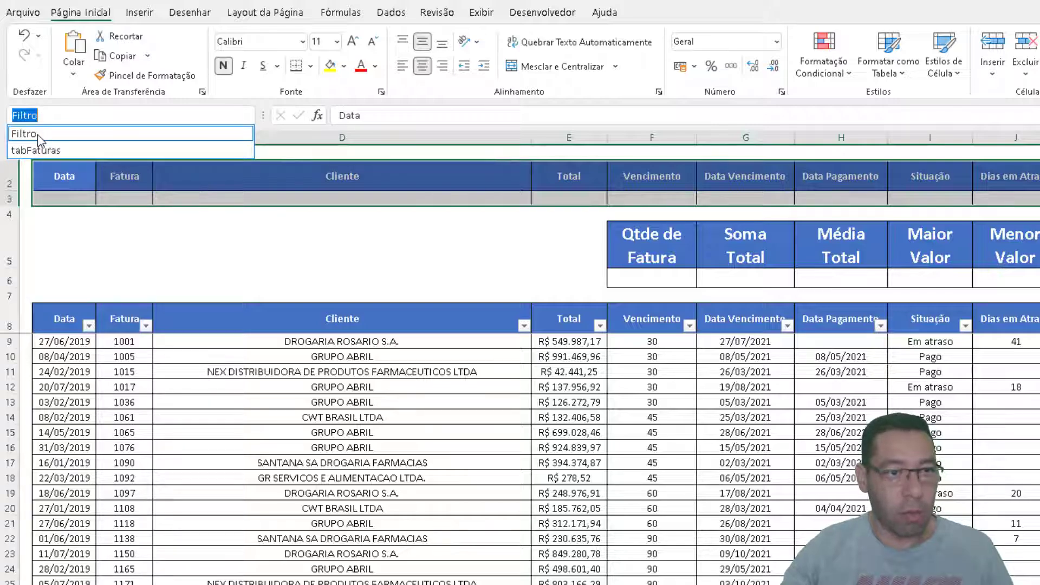
{"action": "left_click", "coordinate": [241, 277]}
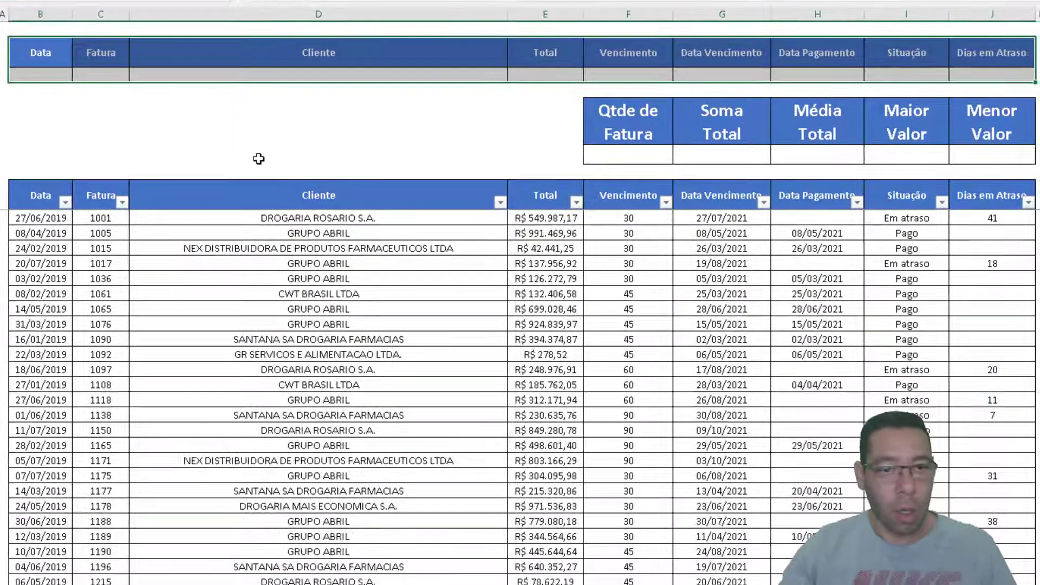
{"action": "left_click", "coordinate": [282, 278]}
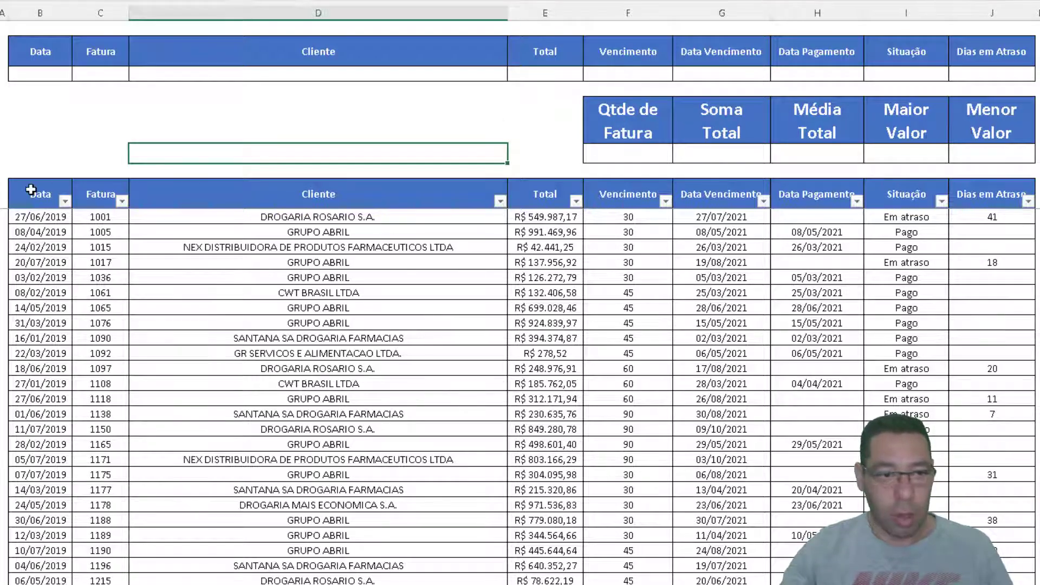
- Compare the Filtro headers and their blank criteria cells with the tabFaturas column headers from Data to Dias em Atraso
{"action": "left_click_drag", "start_coordinate": [45, 51], "coordinate": [1012, 67]}
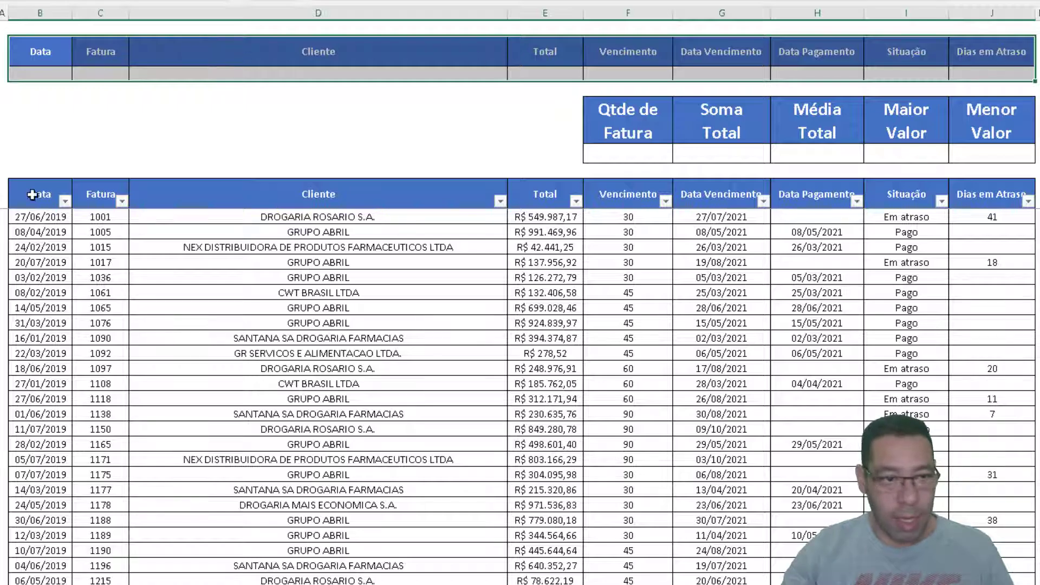
{"action": "left_click_drag", "start_coordinate": [32, 195], "coordinate": [976, 196]}
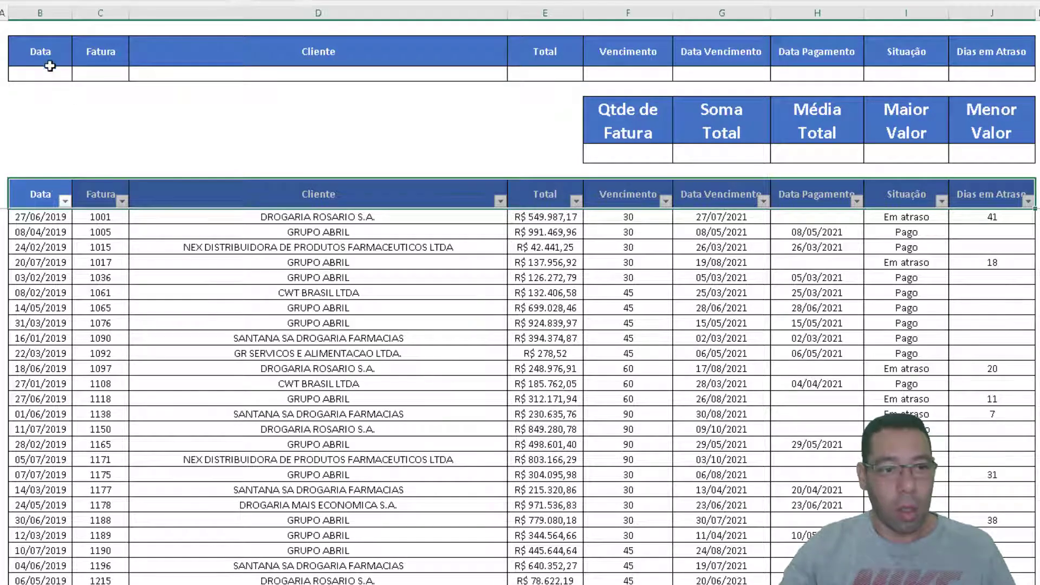
{"action": "left_click", "coordinate": [175, 75]}
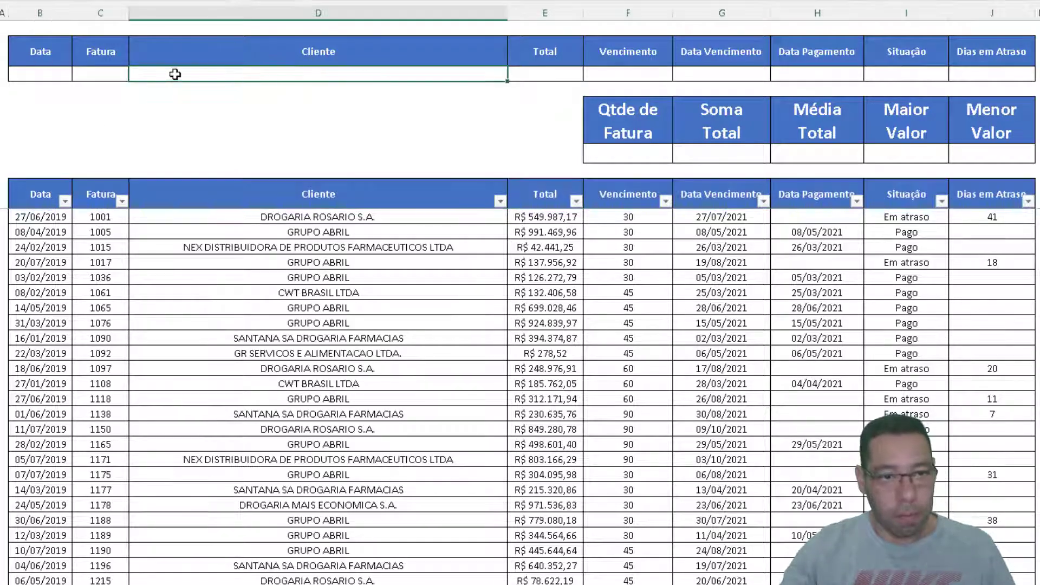
{"action": "left_click", "coordinate": [13, 72]}
{"action": "left_click", "coordinate": [99, 74]}
{"action": "left_click", "coordinate": [189, 73]}
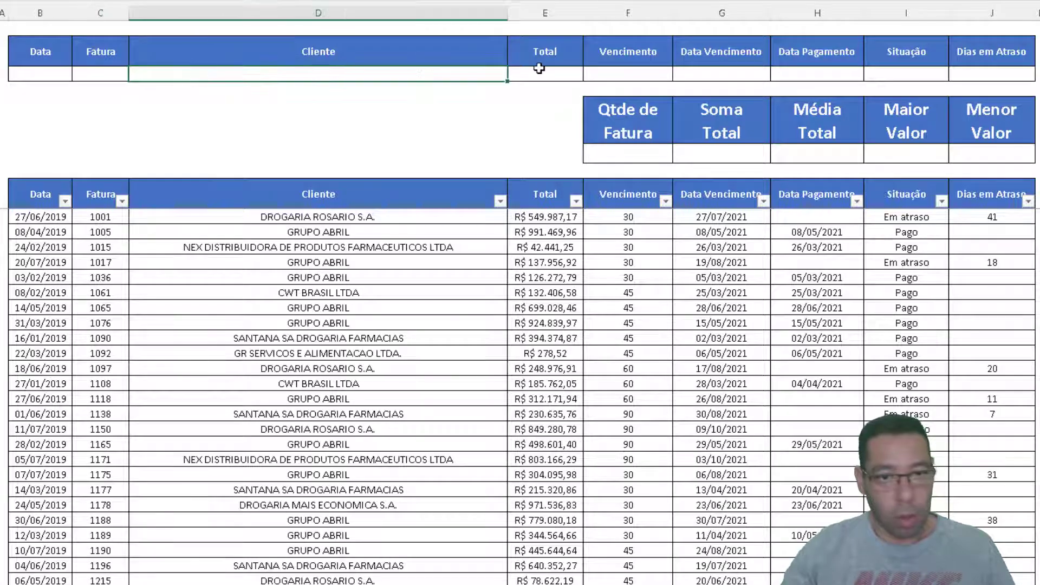
{"action": "left_click", "coordinate": [545, 72]}
{"action": "left_click", "coordinate": [634, 73]}
{"action": "left_click", "coordinate": [689, 73]}
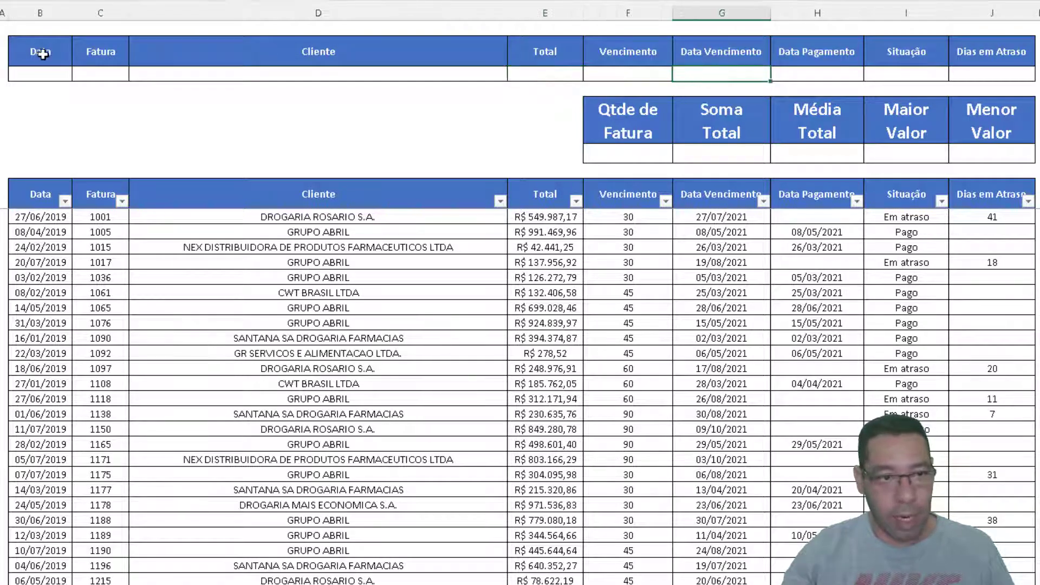
{"action": "left_click_drag", "start_coordinate": [43, 55], "coordinate": [961, 75]}
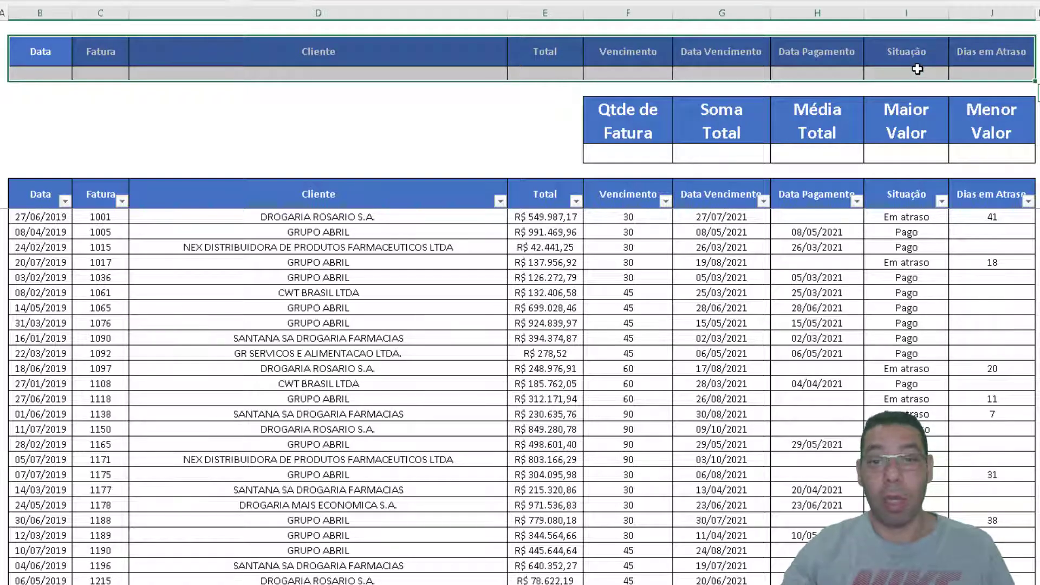
- Enter Em Atraso as the Situação criterion in the Filtro range
{"action": "left_click", "coordinate": [896, 72]}
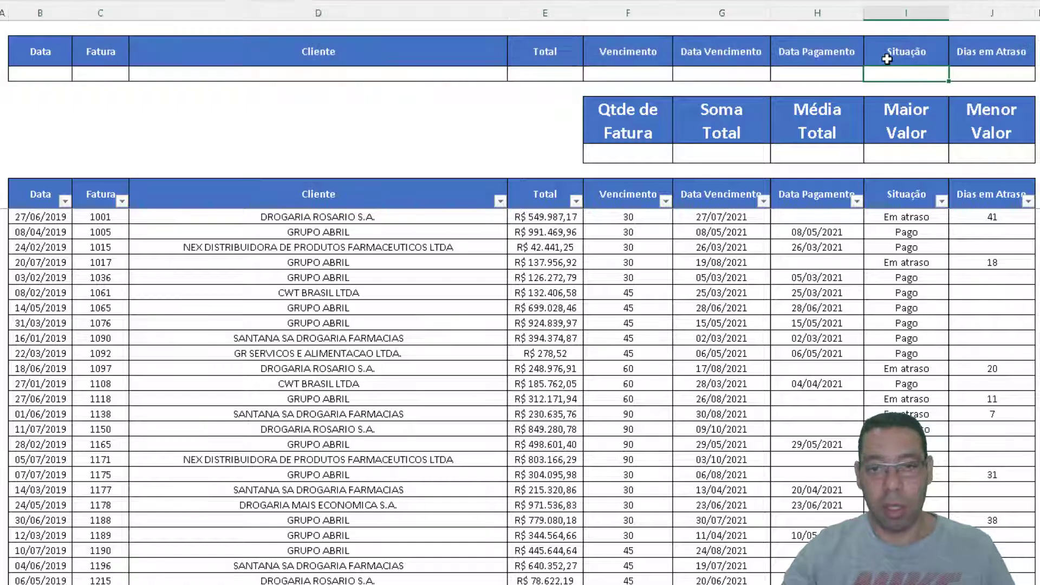
{"action": "type", "text": "Em A"}
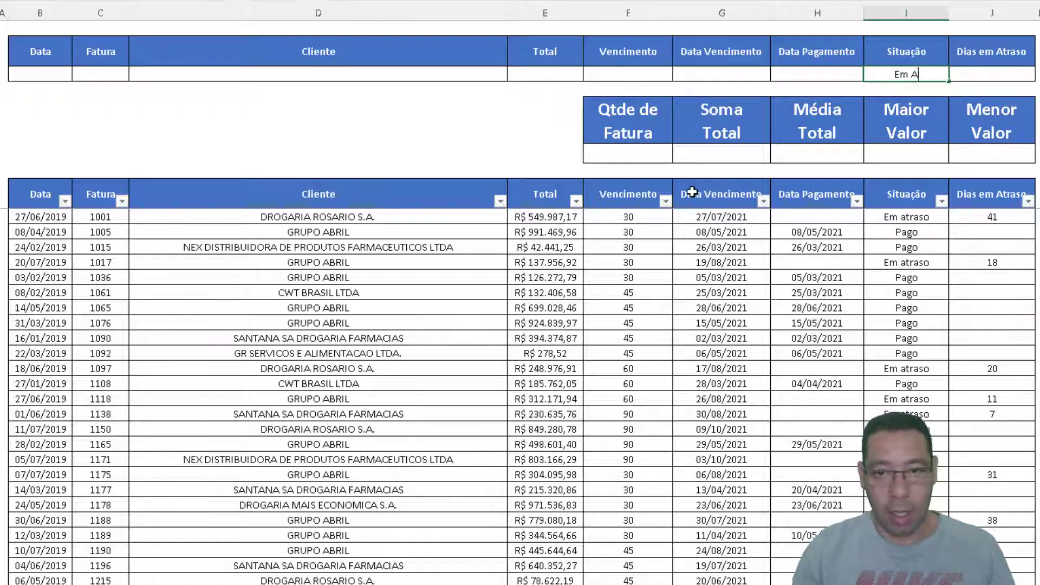
{"action": "type", "text": "traso"}
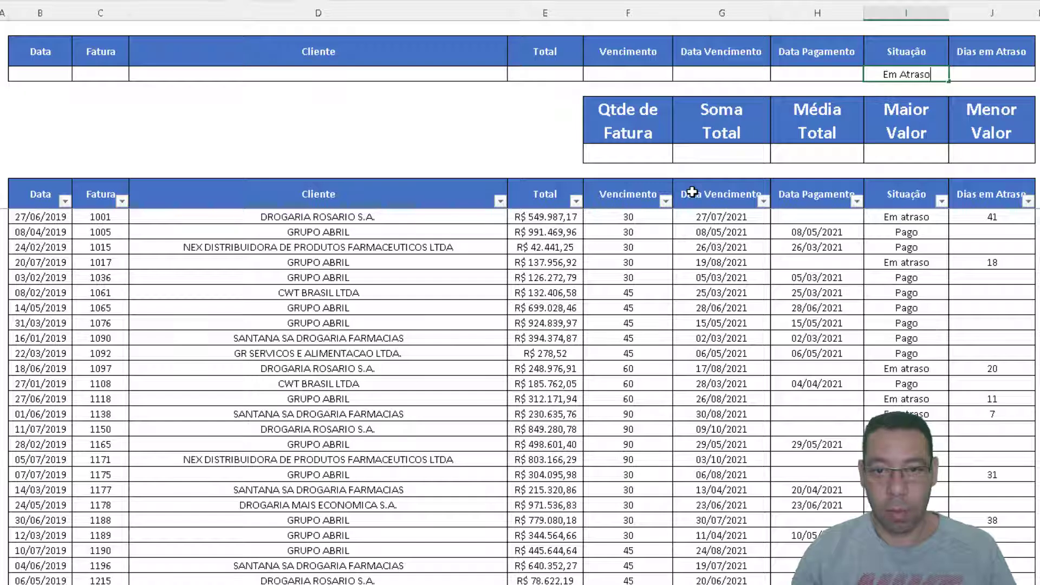
{"action": "key", "text": "Return"}
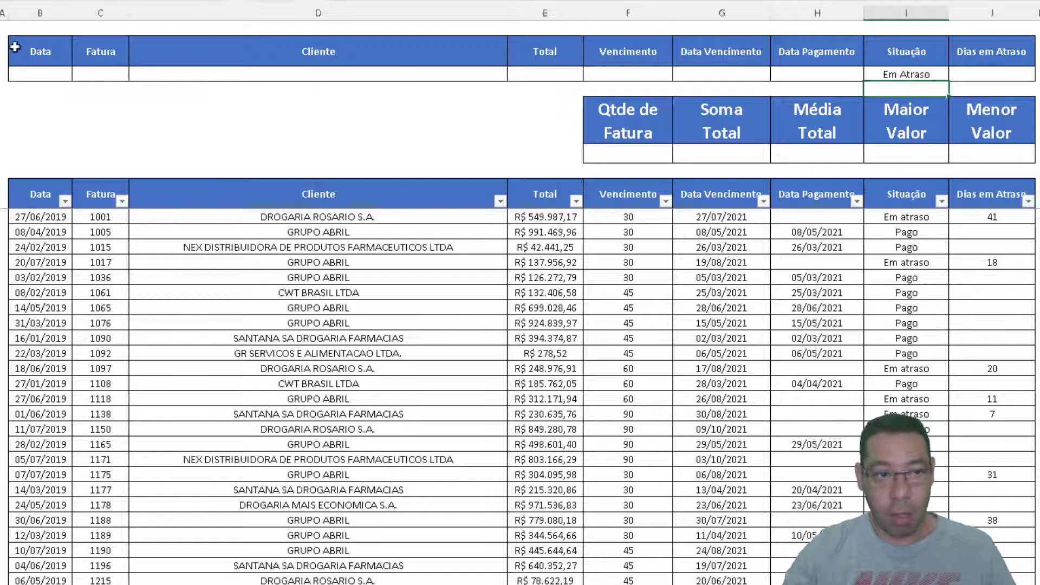
- Check the Situação criterion against the invoice table headers and go through the other criteria cells back to Data
{"action": "left_click", "coordinate": [877, 49]}
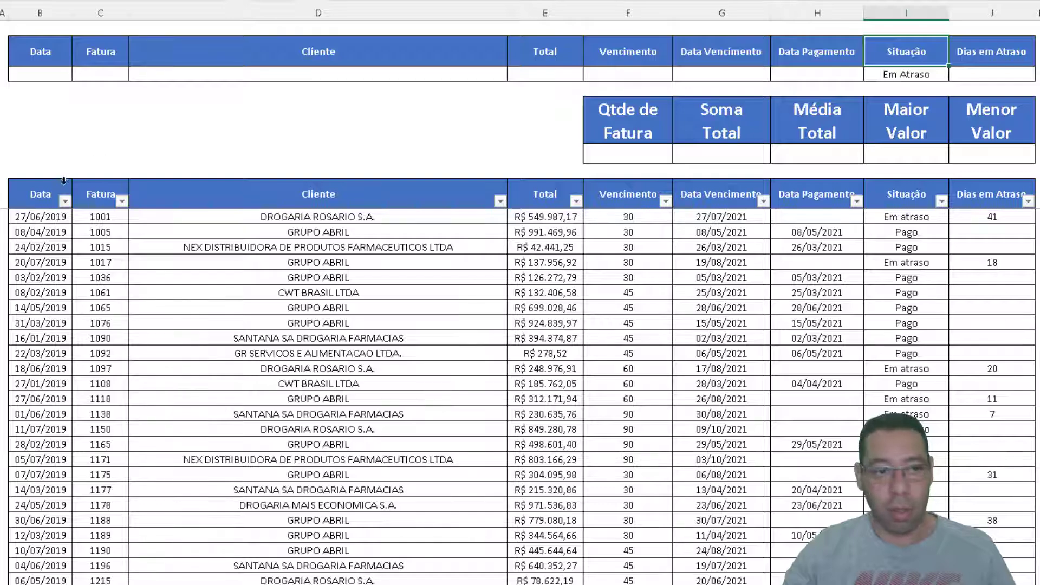
{"action": "left_click_drag", "start_coordinate": [64, 181], "coordinate": [1018, 196]}
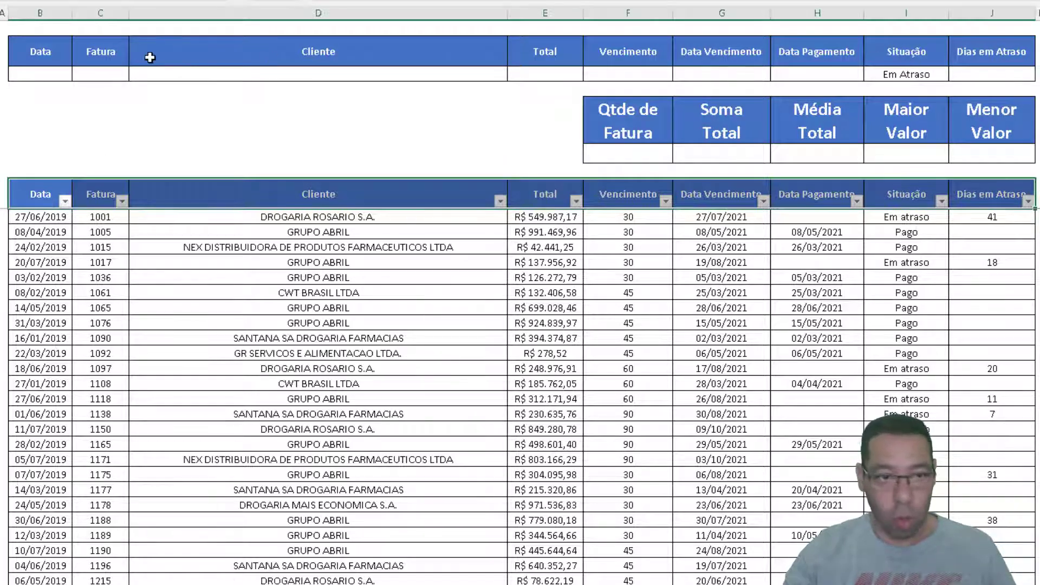
{"action": "left_click", "coordinate": [979, 71]}
{"action": "left_click", "coordinate": [942, 73]}
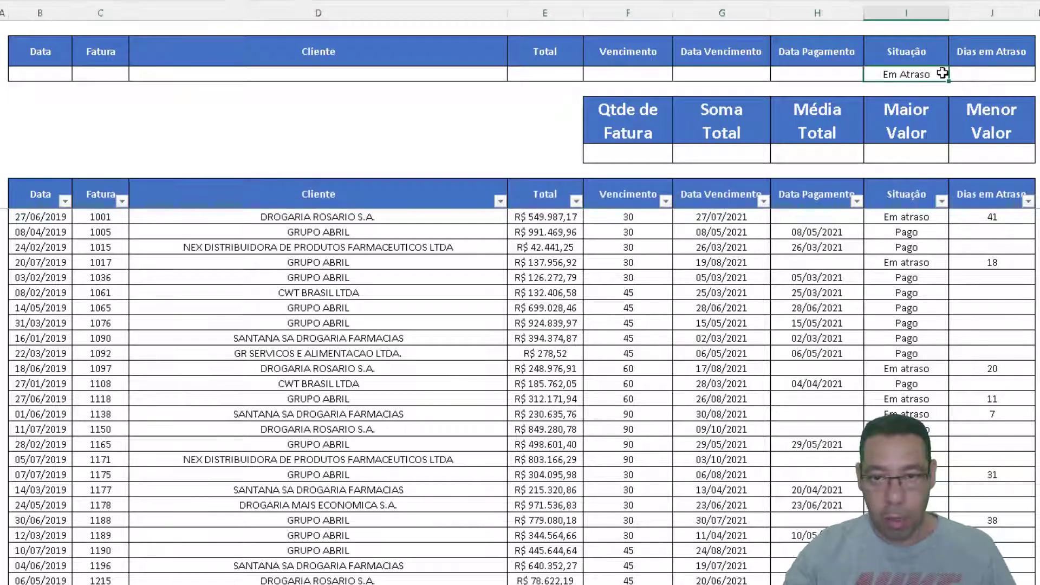
{"action": "left_click", "coordinate": [846, 73]}
{"action": "left_click", "coordinate": [744, 72]}
{"action": "left_click", "coordinate": [644, 73]}
{"action": "left_click", "coordinate": [542, 74]}
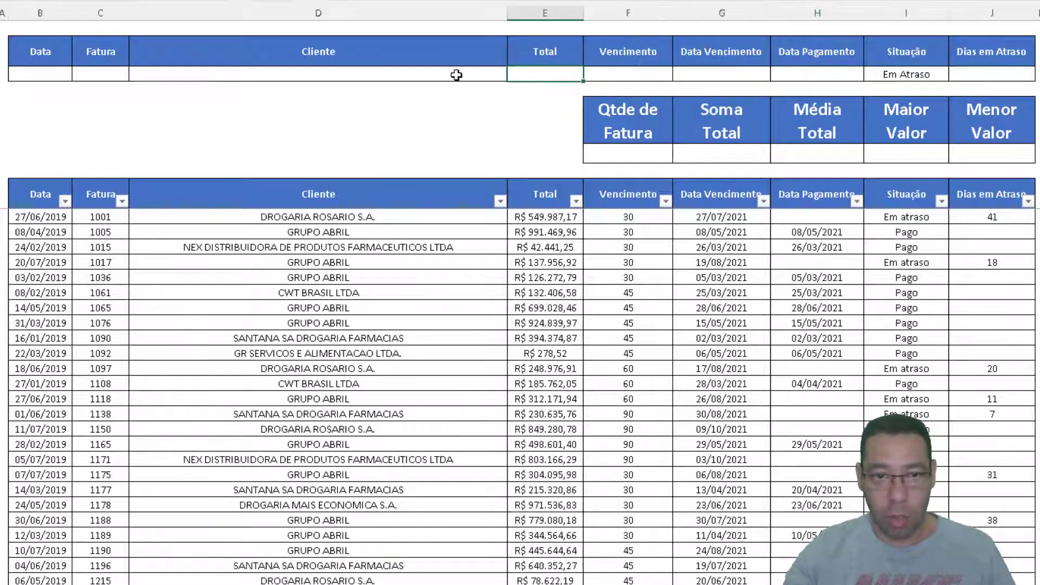
{"action": "left_click", "coordinate": [449, 74]}
{"action": "left_click", "coordinate": [114, 76]}
{"action": "left_click", "coordinate": [41, 71]}
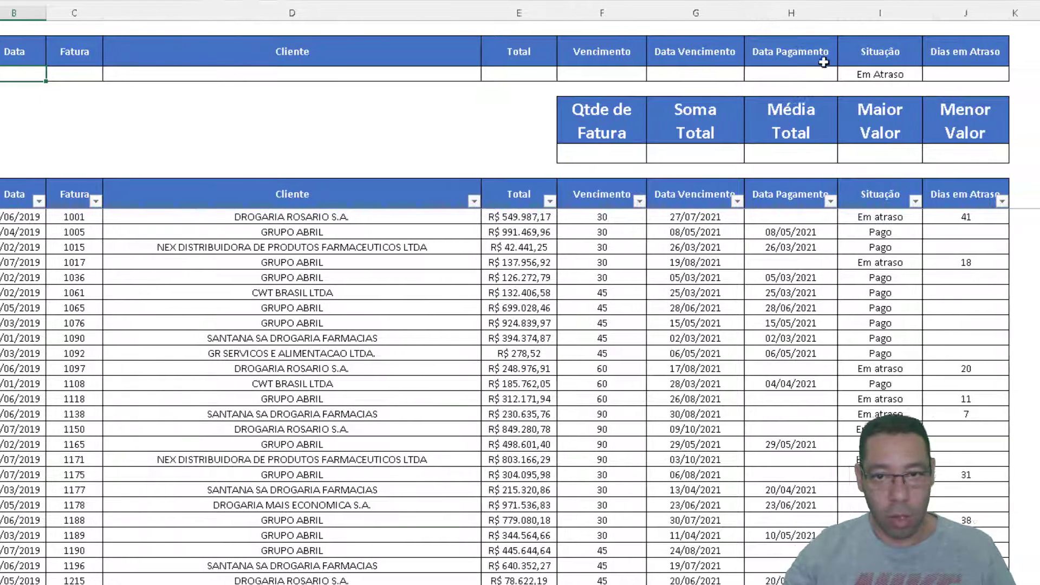
- Filter the invoice table's Situação column to show only Em atraso
{"action": "left_click", "coordinate": [757, 202]}
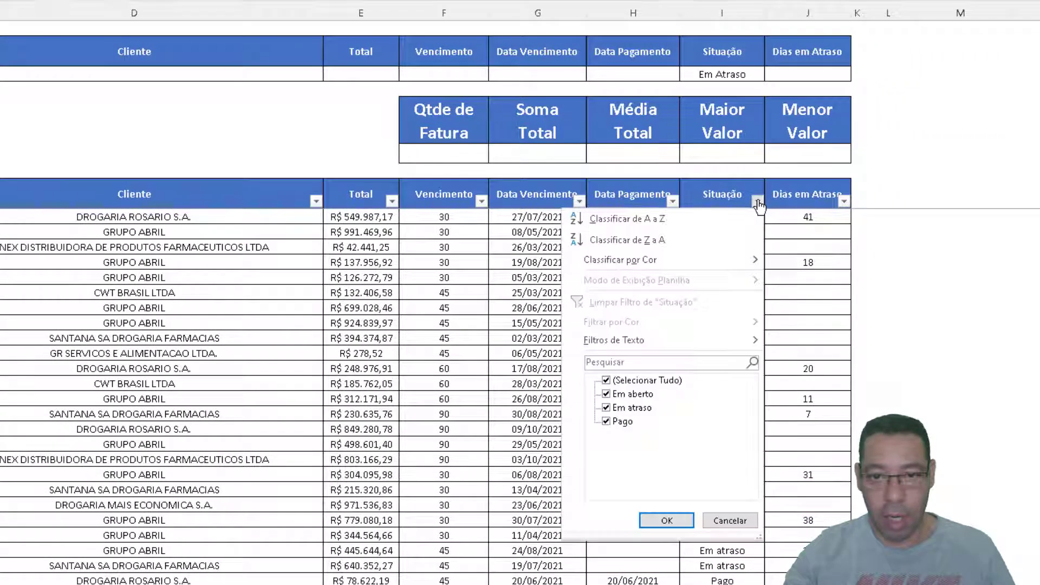
{"action": "left_click", "coordinate": [607, 380]}
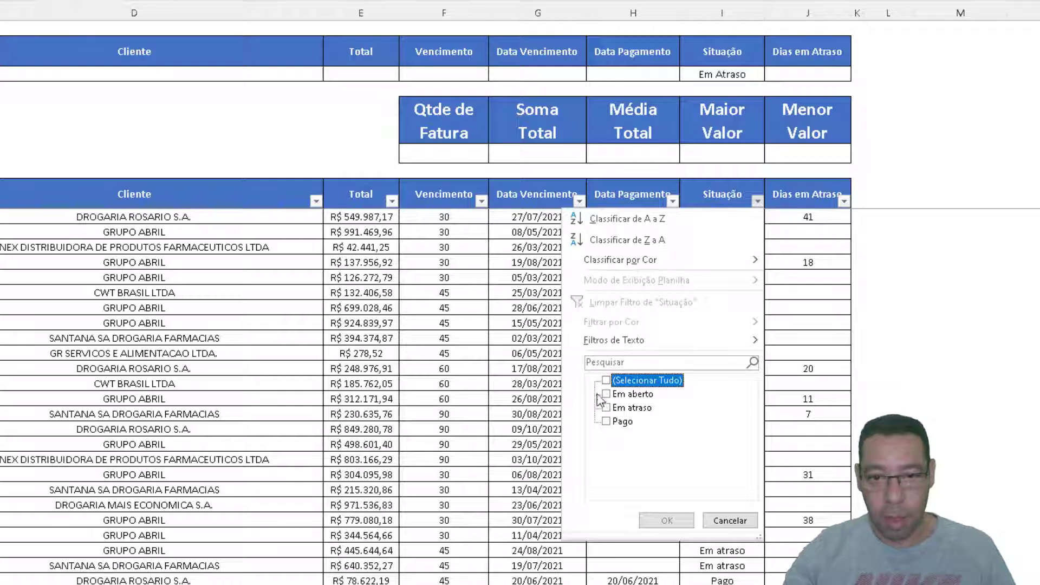
{"action": "left_click", "coordinate": [606, 408]}
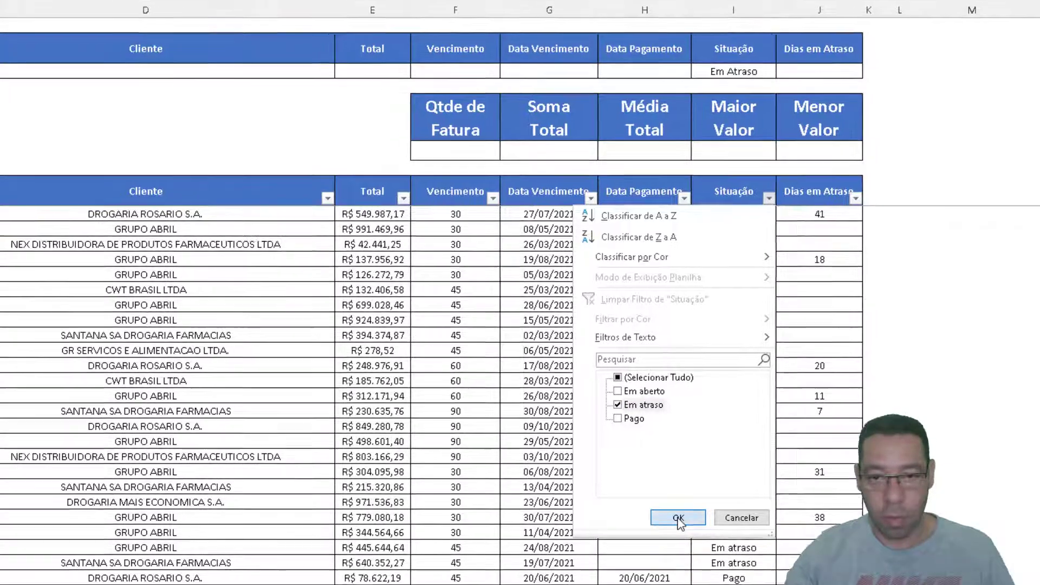
{"action": "left_click", "coordinate": [666, 520]}
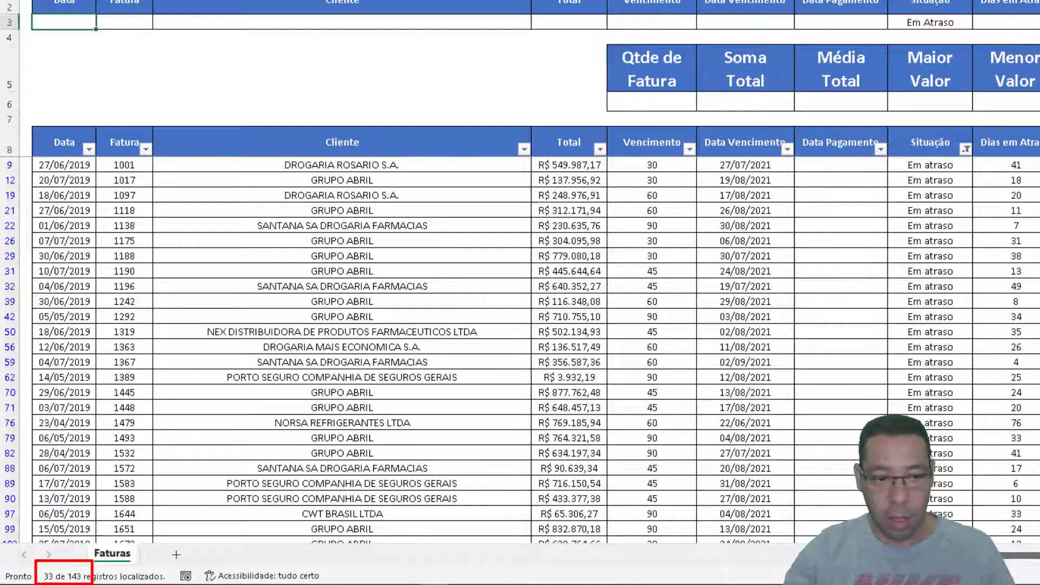
- Go over the empty summary cells and enter 33 as the Qtde de Fatura
{"action": "left_click", "coordinate": [633, 99]}
{"action": "left_click", "coordinate": [729, 98]}
{"action": "left_click", "coordinate": [840, 99]}
{"action": "left_click", "coordinate": [932, 100]}
{"action": "left_click", "coordinate": [1019, 99]}
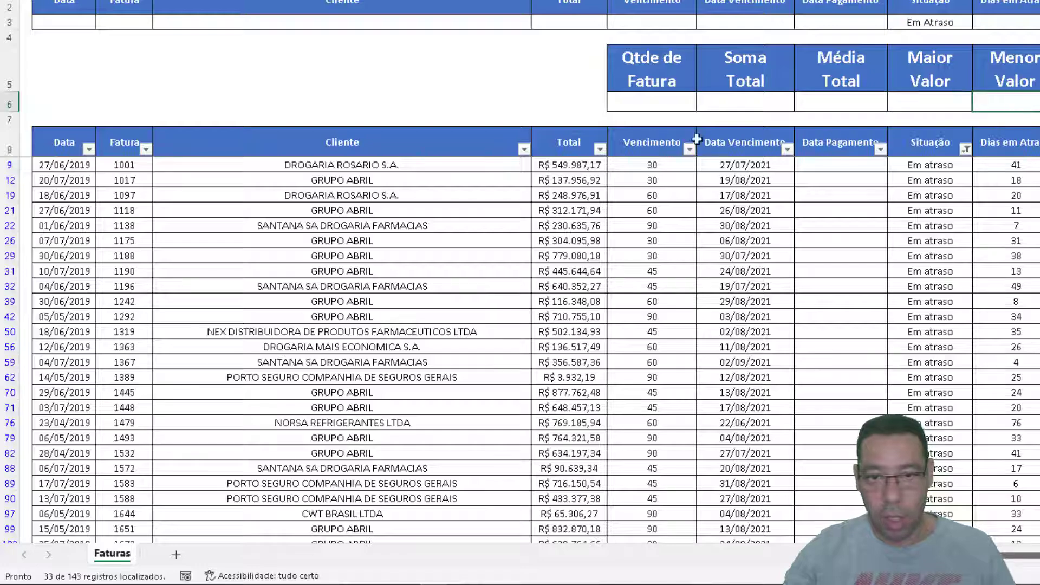
{"action": "left_click", "coordinate": [641, 103]}
{"action": "type", "text": "33"}
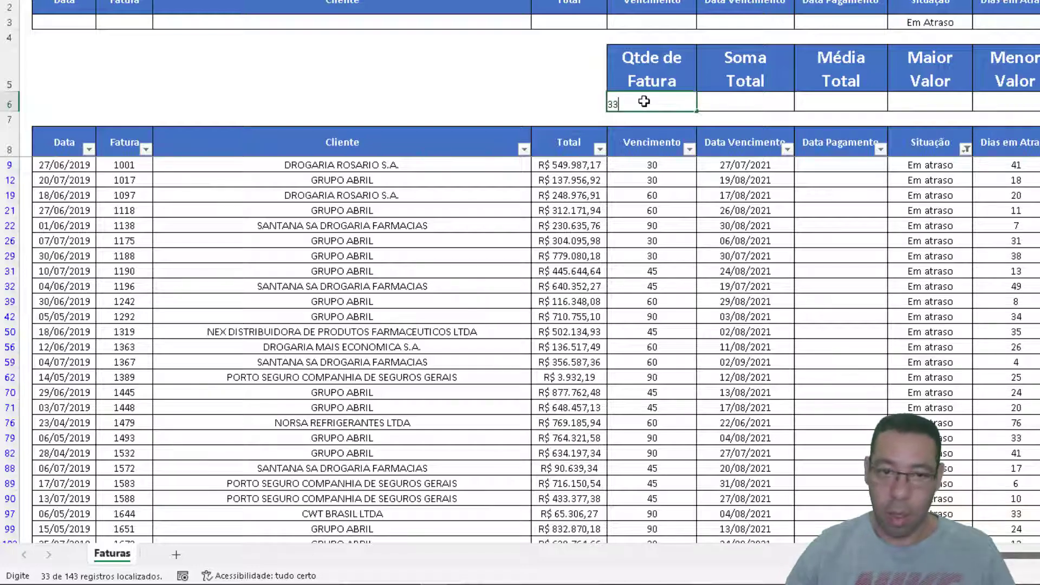
{"action": "key", "text": "Tab"}
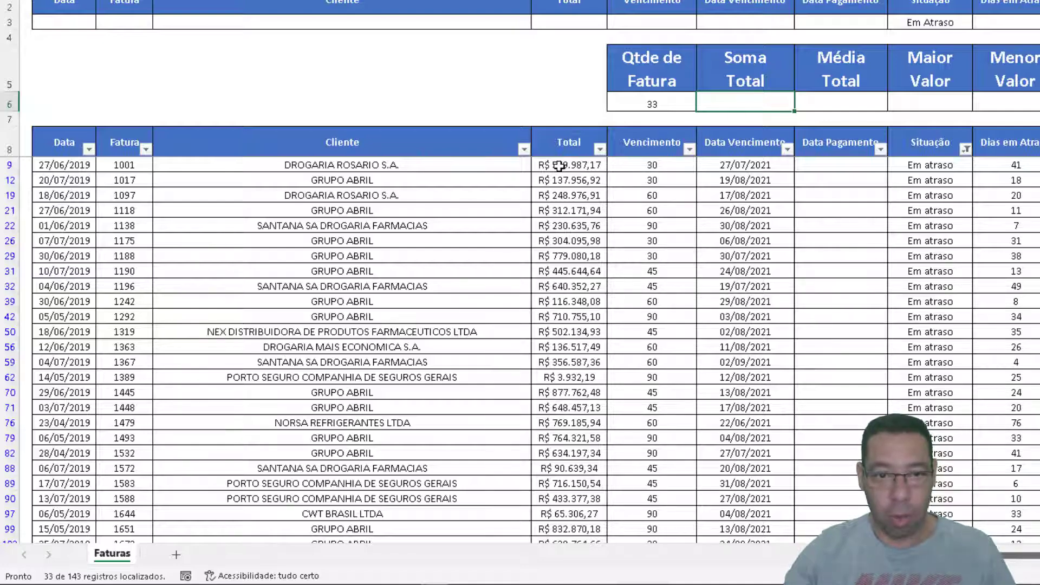
- Sum the Total values of the filtered invoices and enter 15660676,59 under Soma Total
{"action": "left_click_drag", "start_coordinate": [550, 165], "coordinate": [561, 531]}
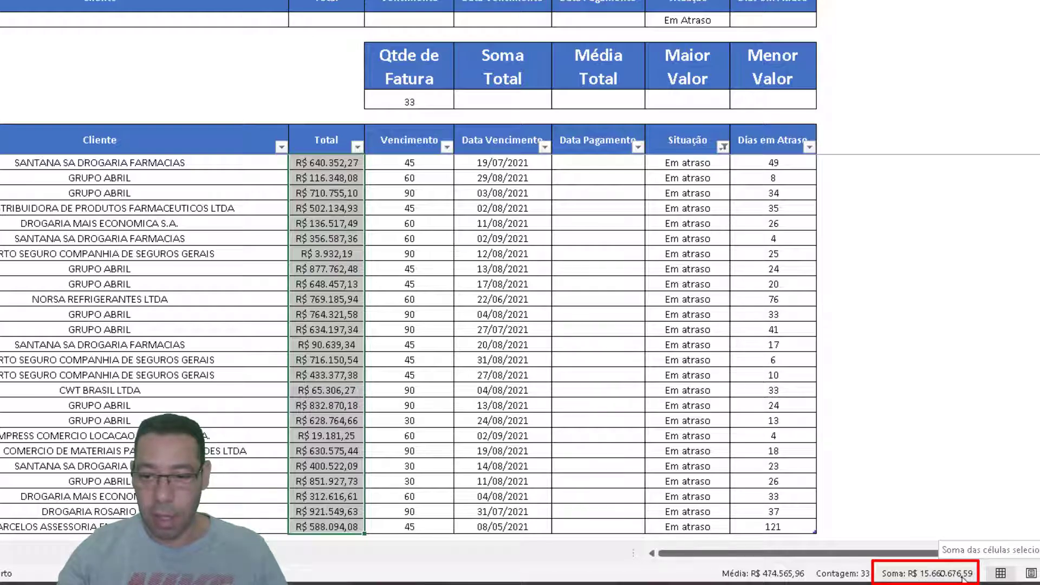
{"action": "left_click", "coordinate": [486, 101]}
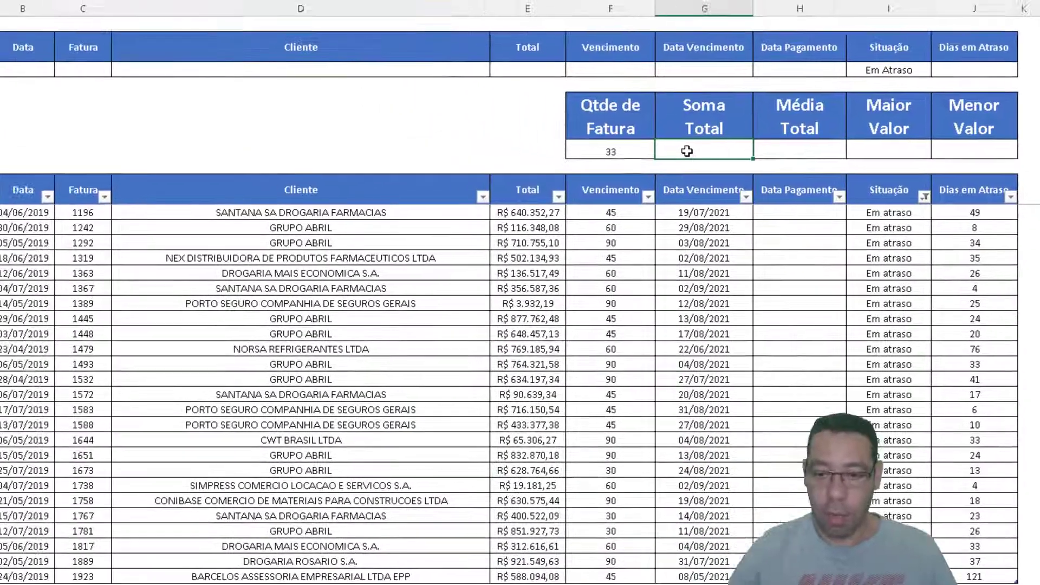
{"action": "type", "text": "15"}
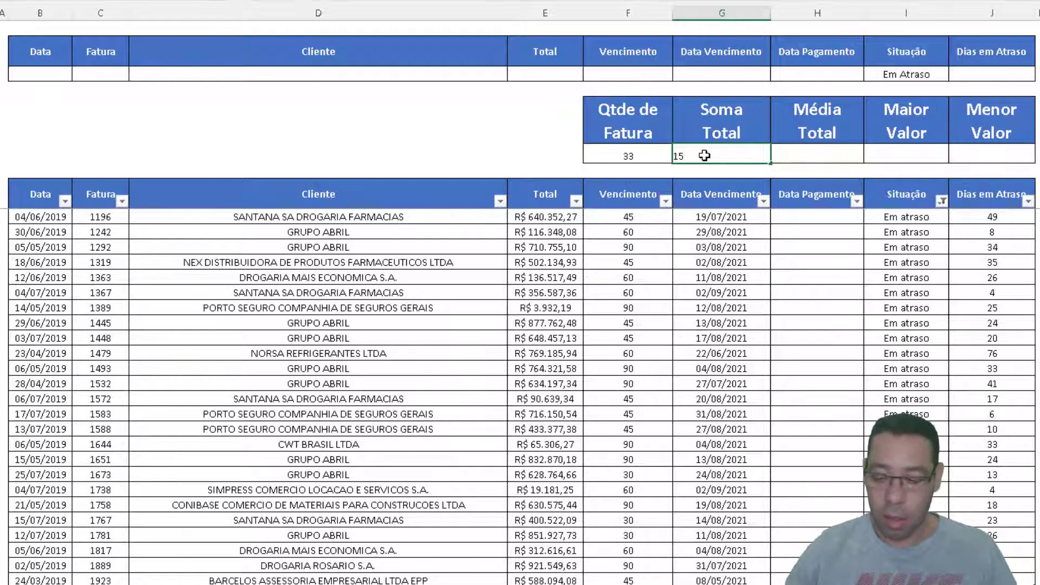
{"action": "type", "text": ".660"}
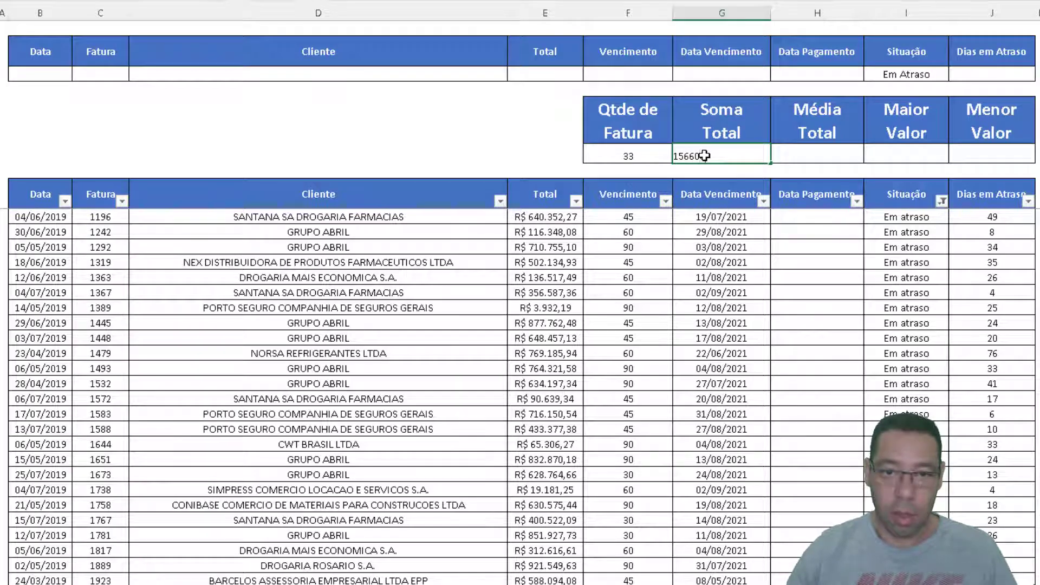
{"action": "type", "text": ".676,59"}
{"action": "key", "text": "Return"}
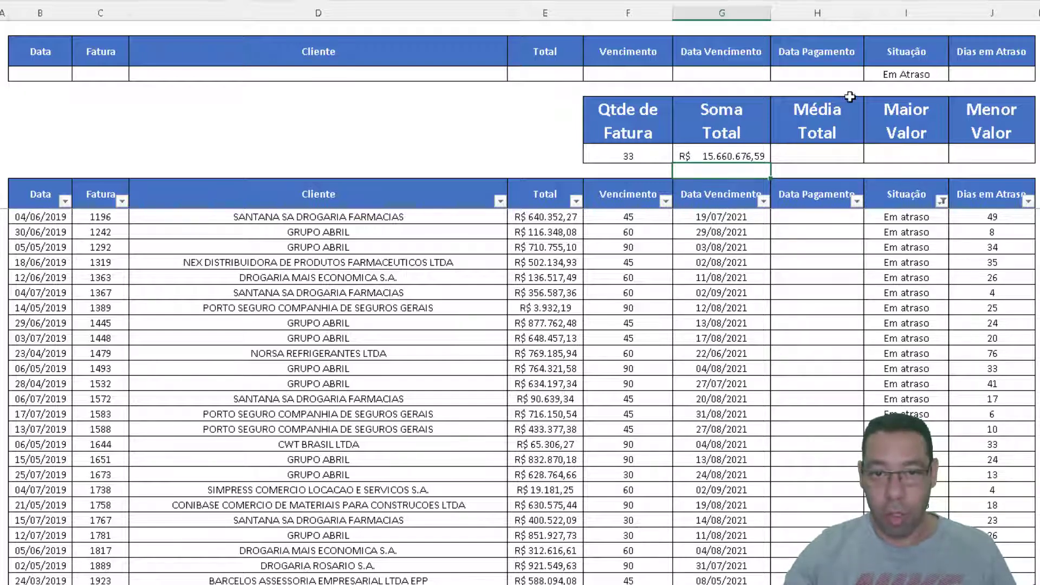
- Examine the Situação criterion and the remaining blank criteria cells of the Filtro range, from Data Pagamento back to Cliente
{"action": "left_click", "coordinate": [889, 55]}
{"action": "type", "text": "Situação Em Atraso"}
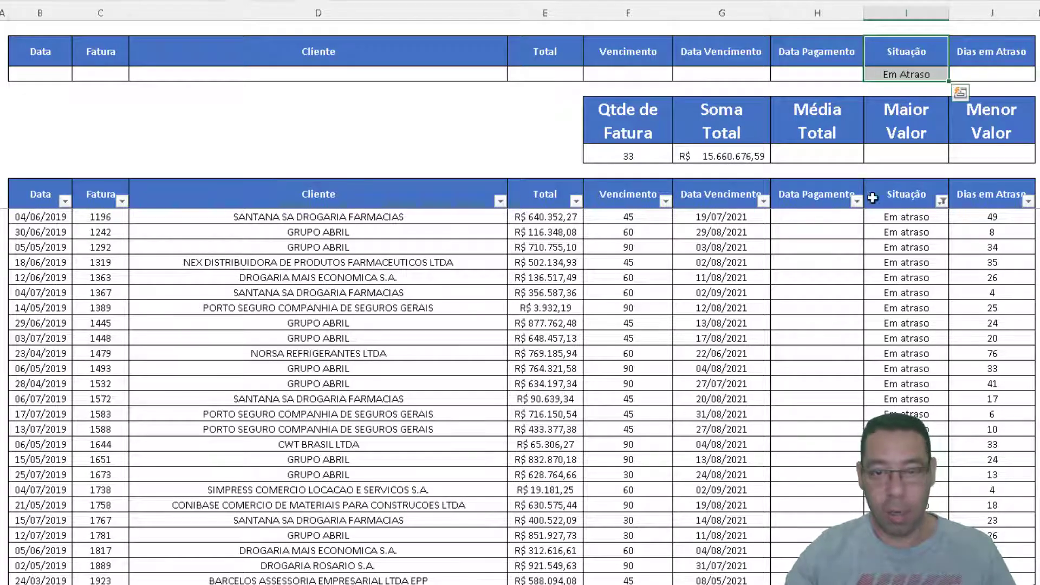
{"action": "left_click", "coordinate": [904, 54]}
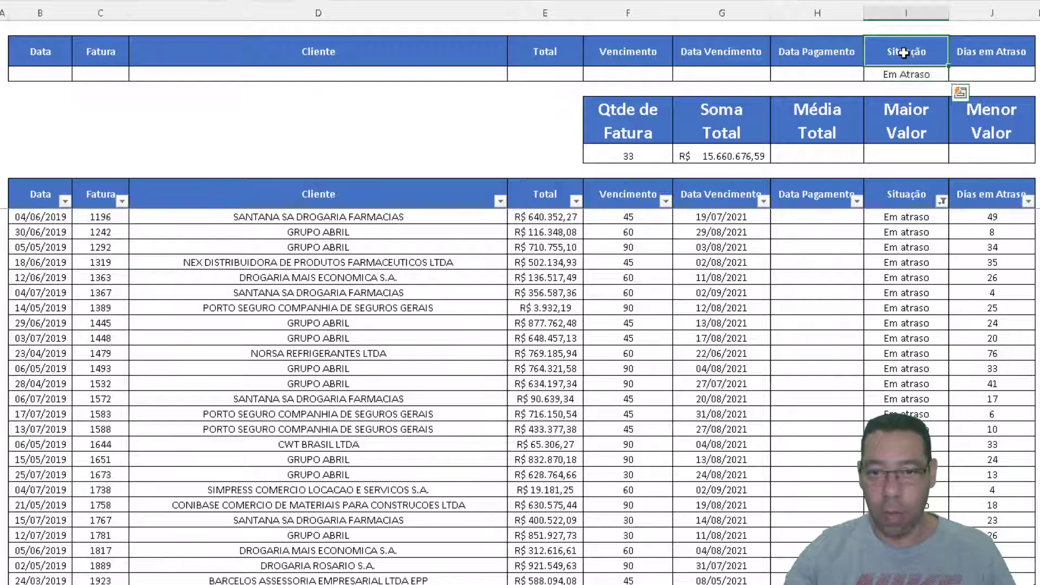
{"action": "left_click", "coordinate": [840, 63]}
{"action": "left_click", "coordinate": [712, 55]}
{"action": "left_click", "coordinate": [894, 71]}
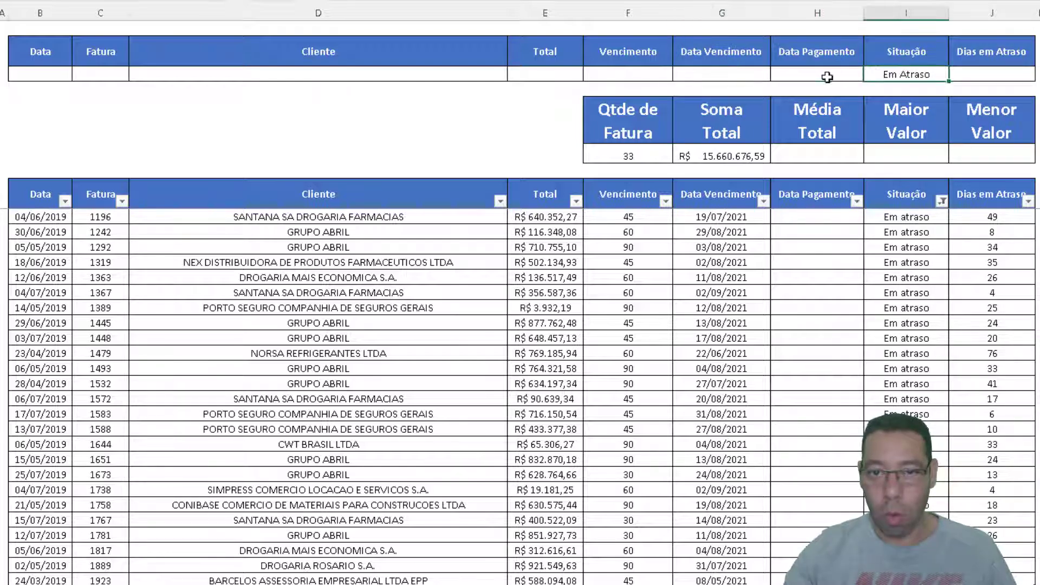
{"action": "left_click", "coordinate": [828, 78]}
{"action": "left_click", "coordinate": [731, 78]}
{"action": "left_click", "coordinate": [642, 79]}
{"action": "left_click", "coordinate": [537, 77]}
{"action": "left_click", "coordinate": [456, 76]}
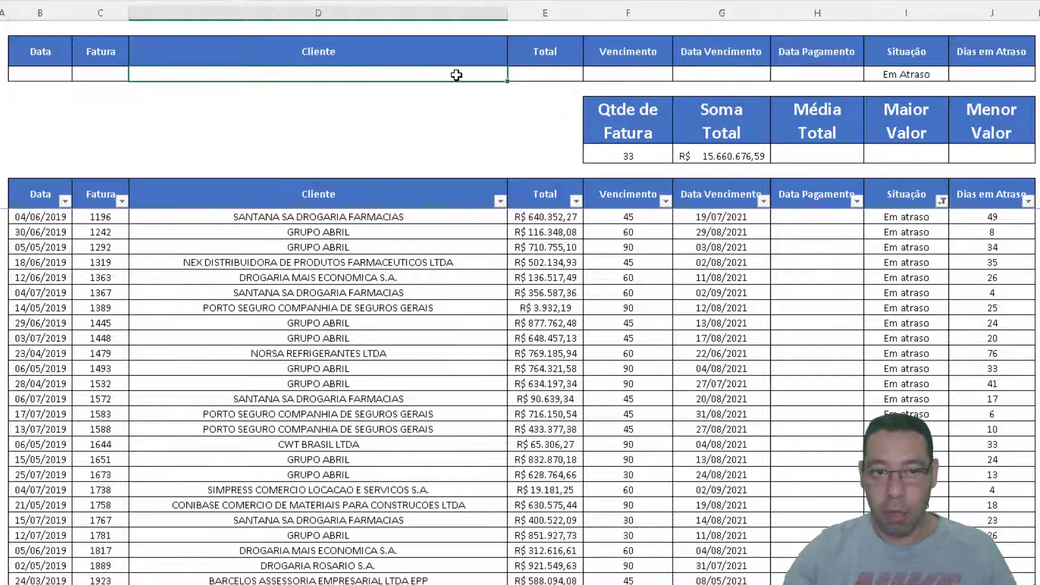
- Examine the blank criteria row, the summary cells, and the matching column headers of the Filtro range and the invoice table
{"action": "left_click_drag", "start_coordinate": [47, 74], "coordinate": [982, 67]}
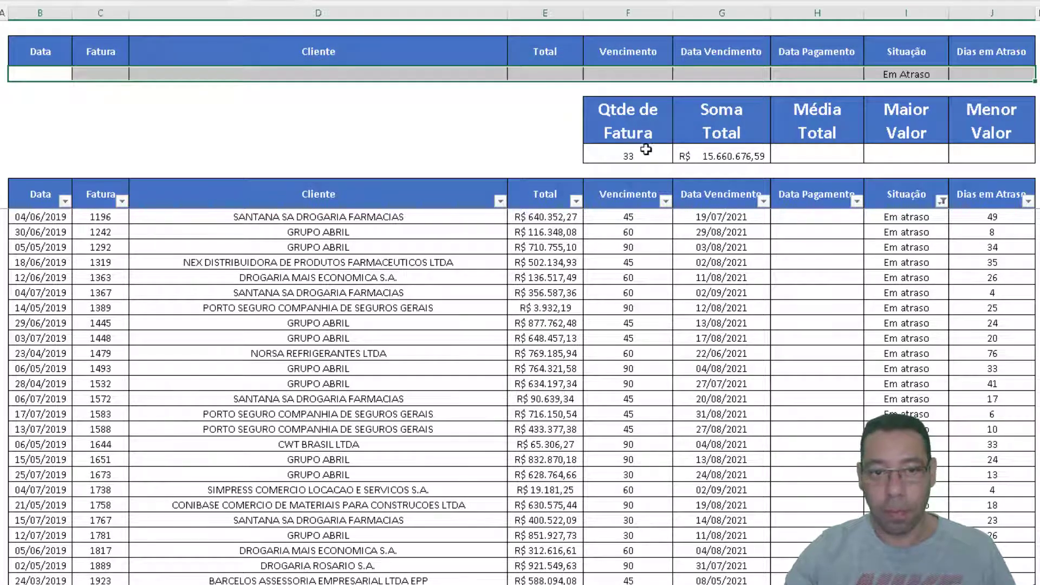
{"action": "left_click_drag", "start_coordinate": [644, 154], "coordinate": [967, 149]}
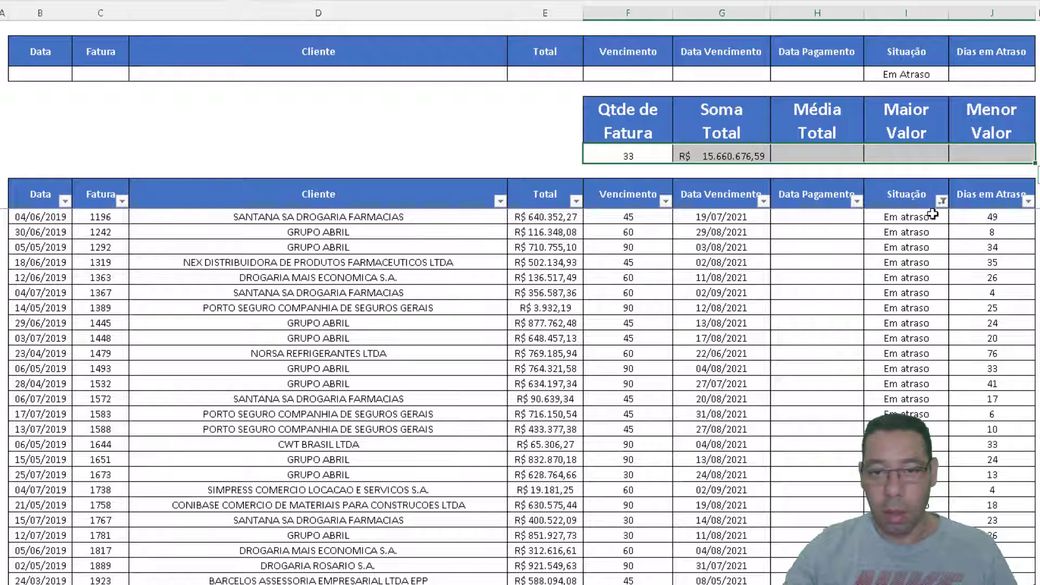
{"action": "left_click", "coordinate": [981, 48]}
{"action": "left_click", "coordinate": [910, 50]}
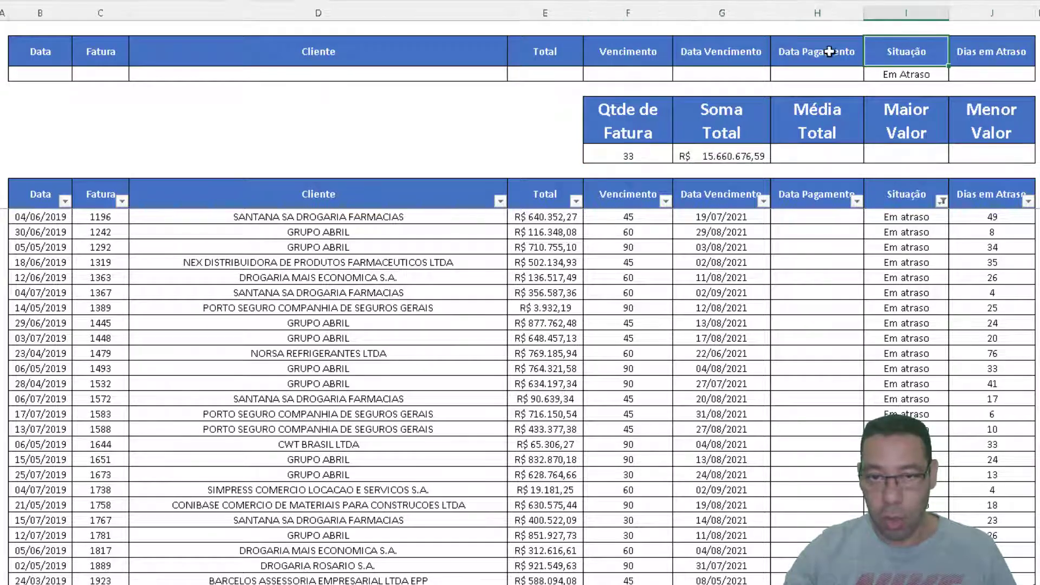
{"action": "left_click", "coordinate": [819, 50]}
{"action": "left_click", "coordinate": [748, 50]}
{"action": "left_click", "coordinate": [596, 52]}
{"action": "left_click", "coordinate": [548, 51]}
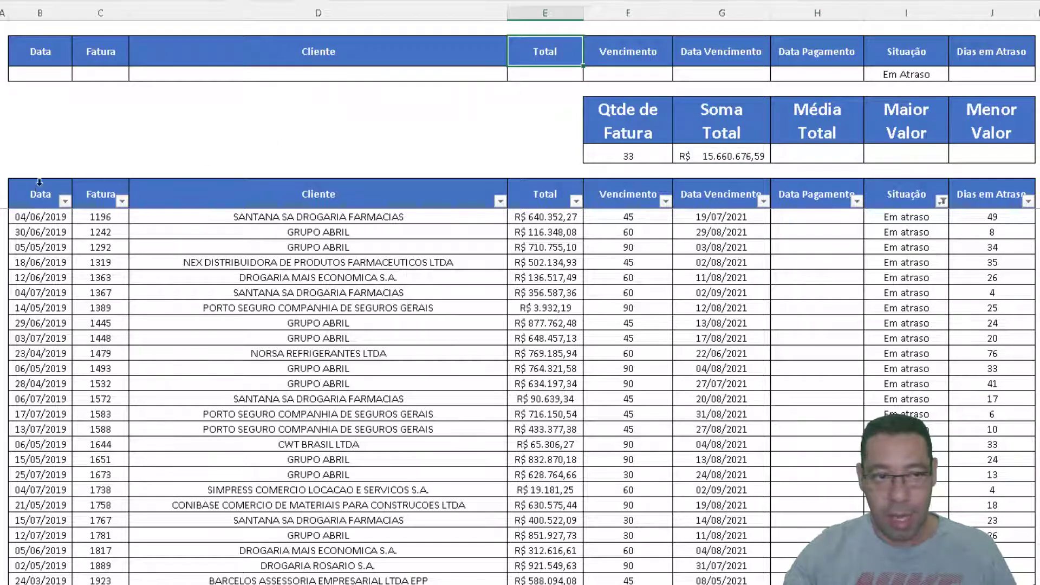
{"action": "left_click_drag", "start_coordinate": [39, 191], "coordinate": [991, 192]}
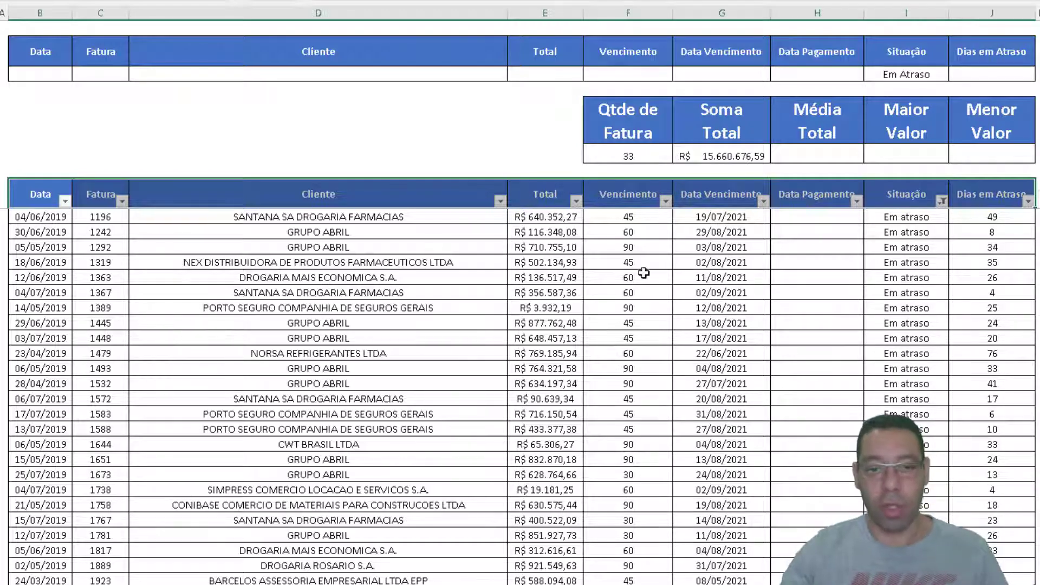
{"action": "left_click", "coordinate": [49, 44]}
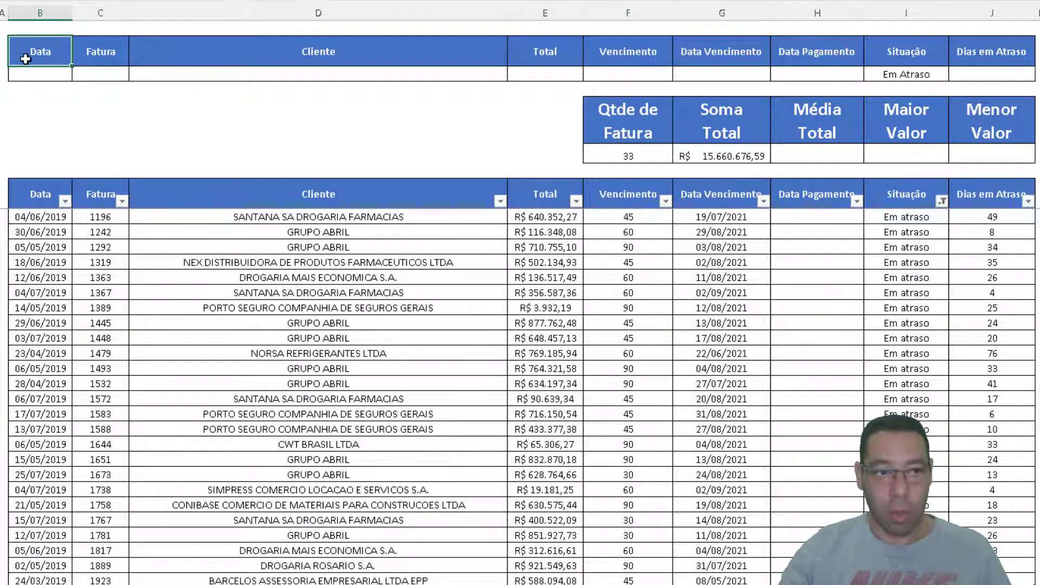
{"action": "left_click", "coordinate": [0, 194]}
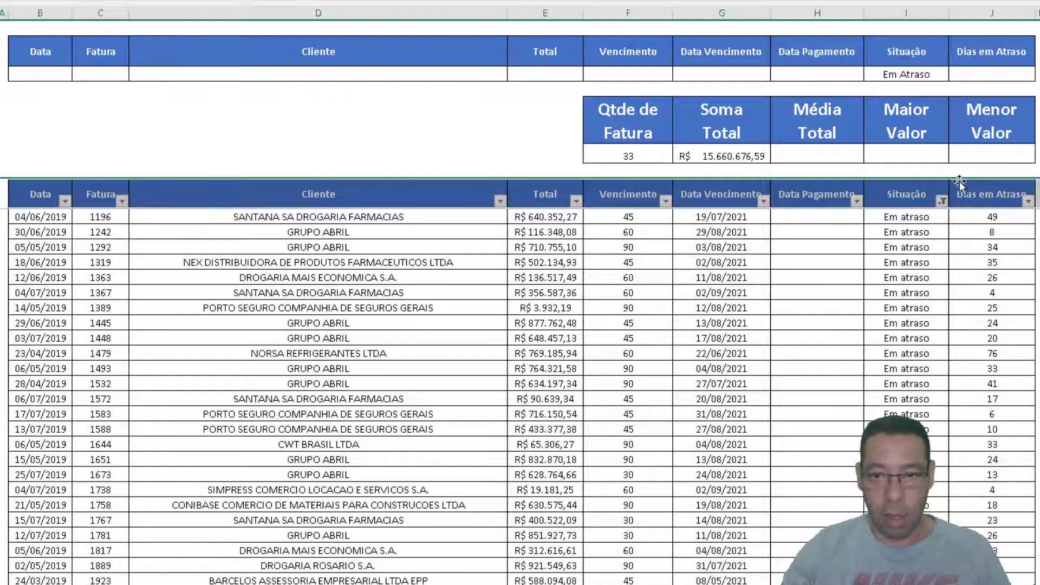
{"action": "left_click", "coordinate": [29, 195]}
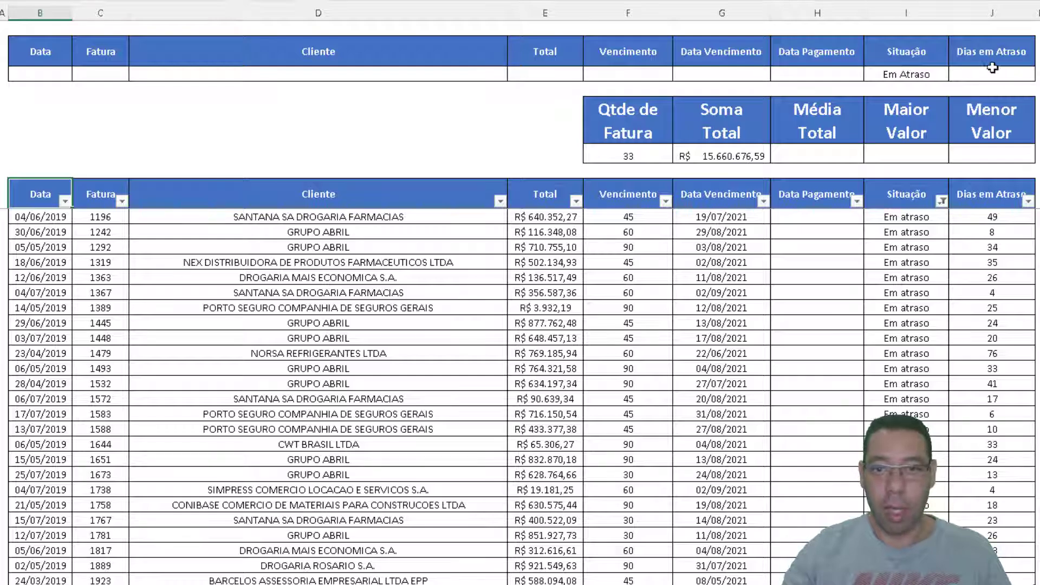
- Clear the Situação criterion in the Filtro range and the manually entered Qtde de Fatura and Soma Total values
{"action": "left_click", "coordinate": [902, 77]}
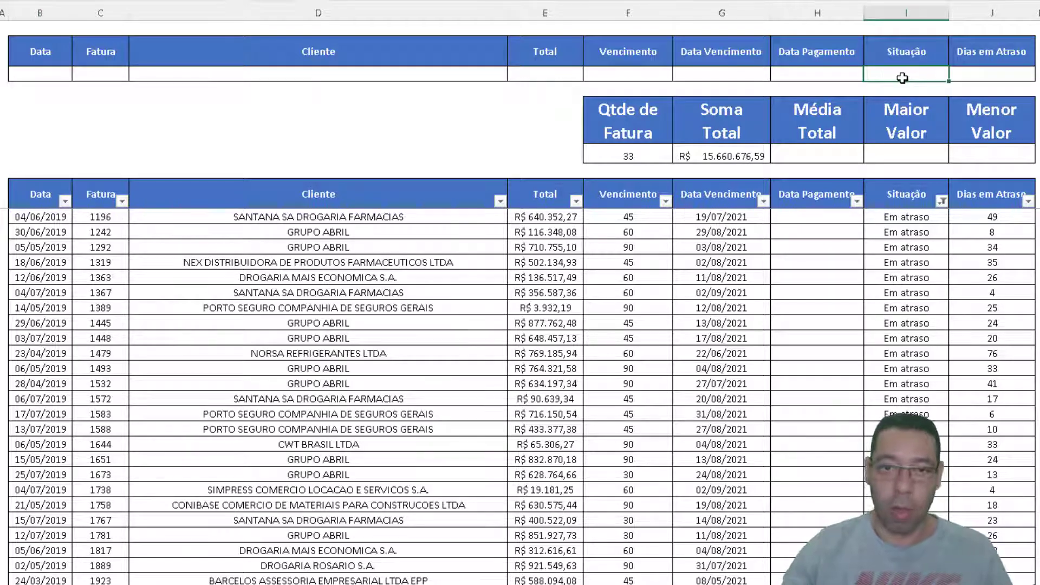
{"action": "left_click_drag", "start_coordinate": [610, 153], "coordinate": [873, 159]}
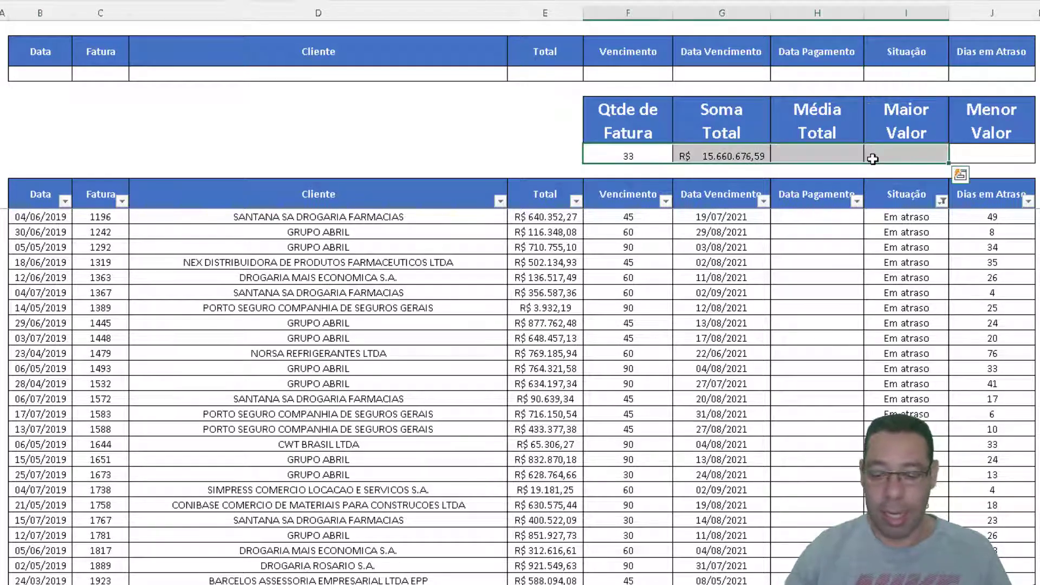
{"action": "key", "text": "Delete"}
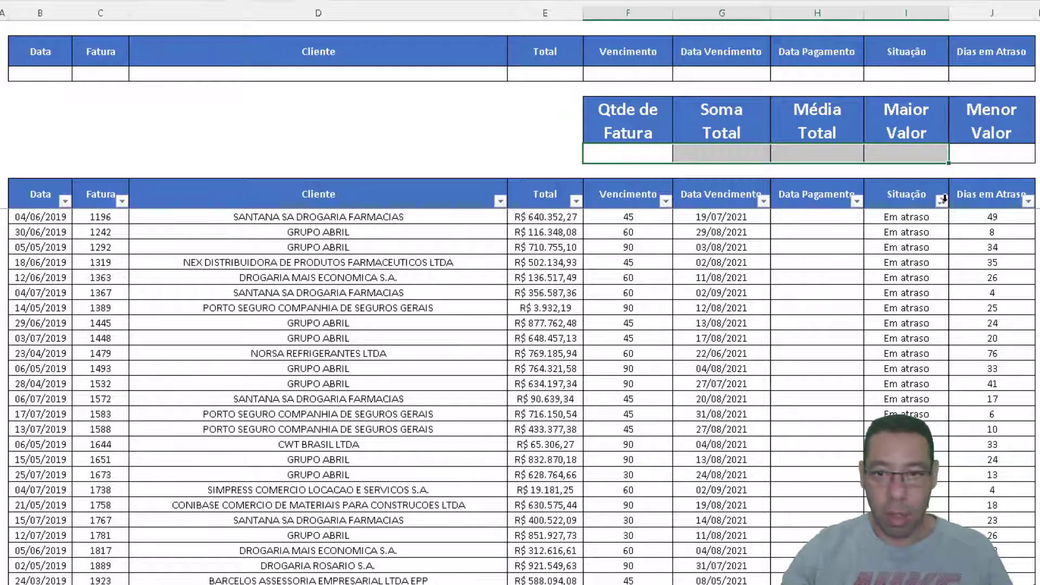
- Compare the Filtro headers with the invoice table's headers and clear the table's Situação filter
{"action": "left_click_drag", "start_coordinate": [1002, 54], "coordinate": [41, 54]}
{"action": "left_click", "coordinate": [12, 193]}
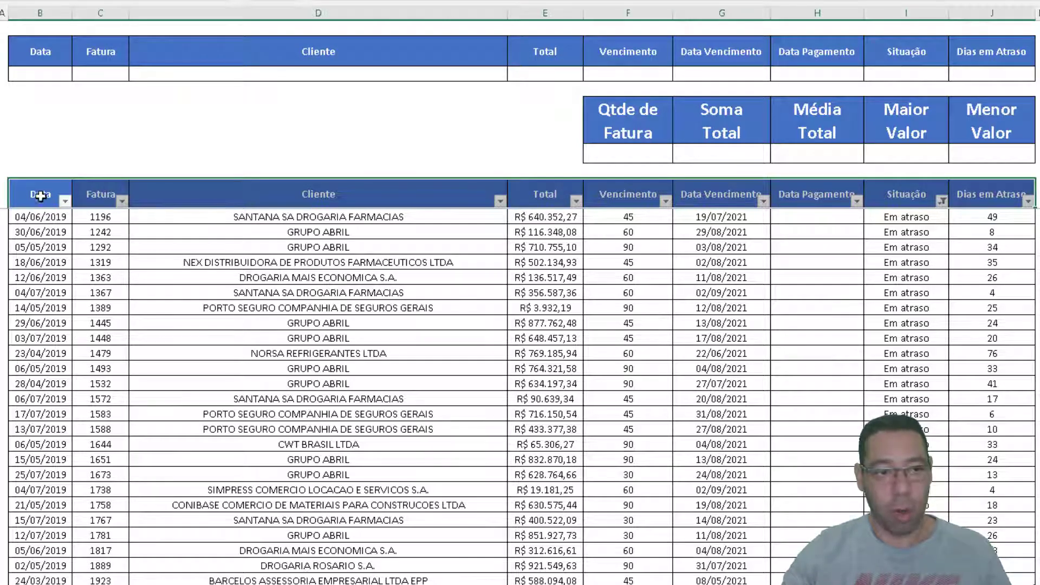
{"action": "left_click_drag", "start_coordinate": [47, 49], "coordinate": [993, 54]}
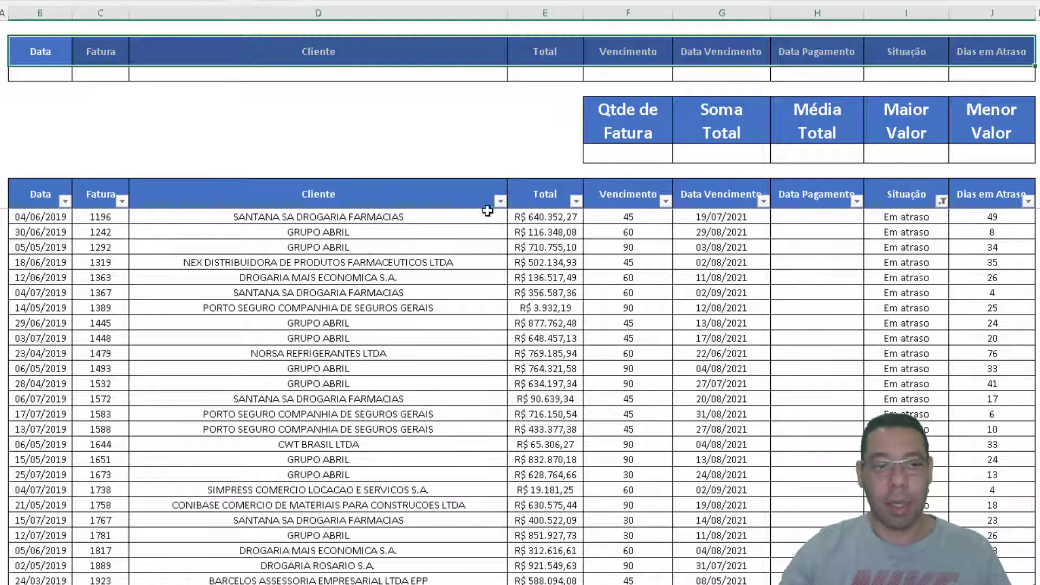
{"action": "left_click", "coordinate": [942, 202]}
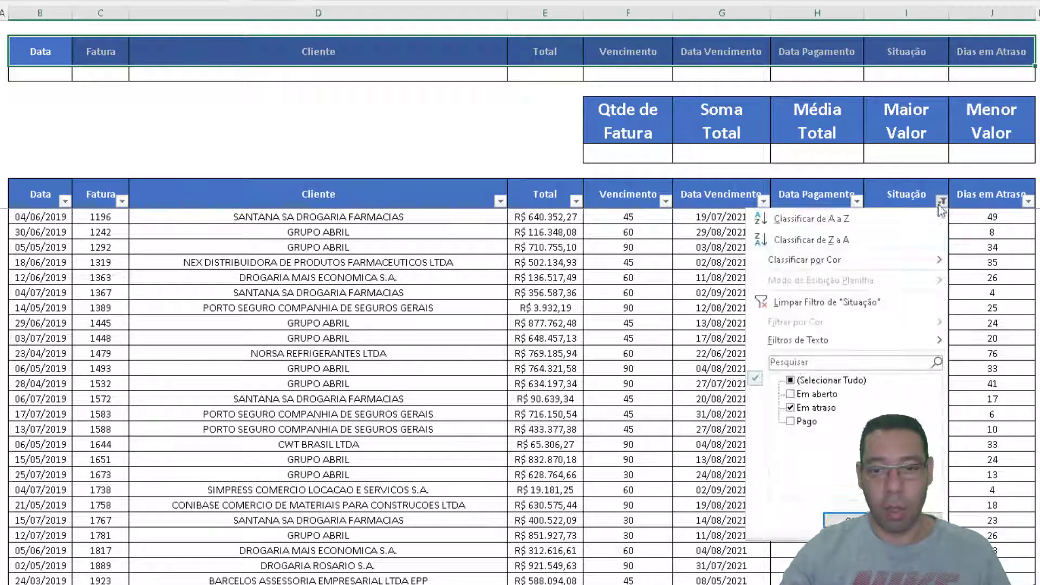
{"action": "left_click", "coordinate": [766, 304]}
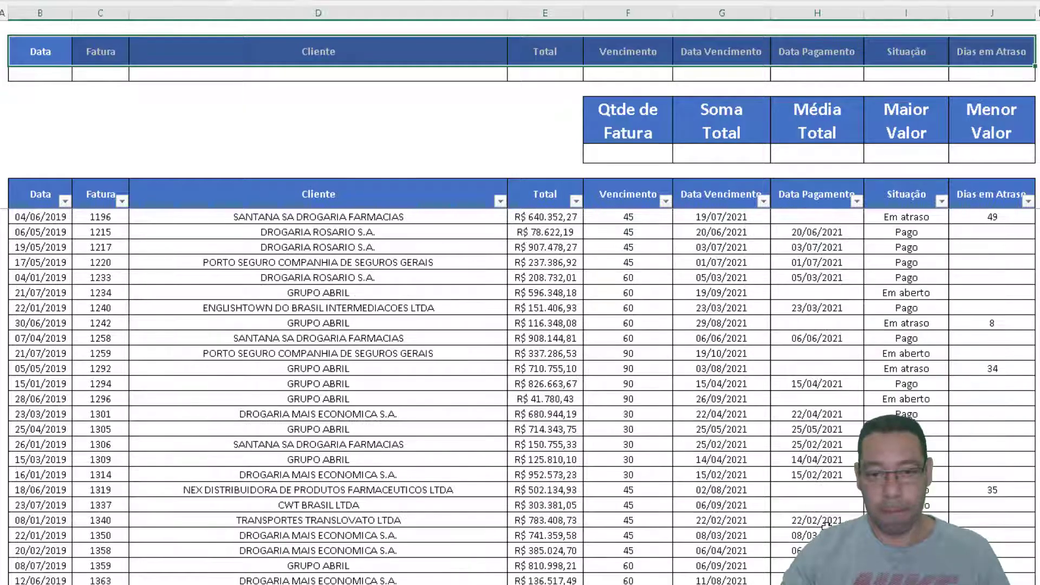
{"action": "left_click", "coordinate": [775, 297]}
{"action": "scroll", "coordinate": [556, 325], "scroll_direction": "up", "scroll_amount": 3}
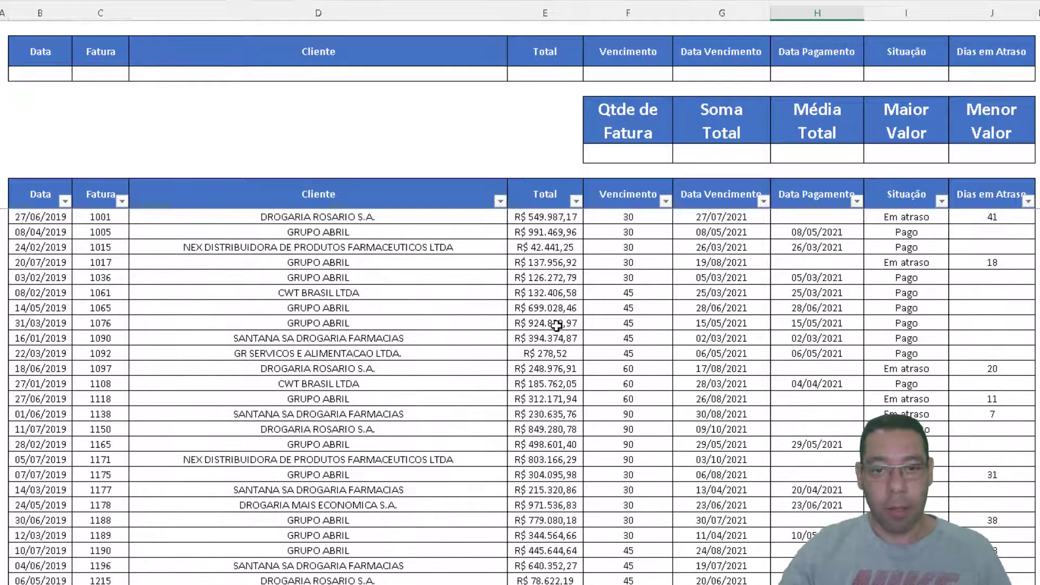
- Review the Filtro criteria range and start a BDCONTARA formula in the cell under Qtde de Fatura
{"action": "left_click", "coordinate": [611, 153]}
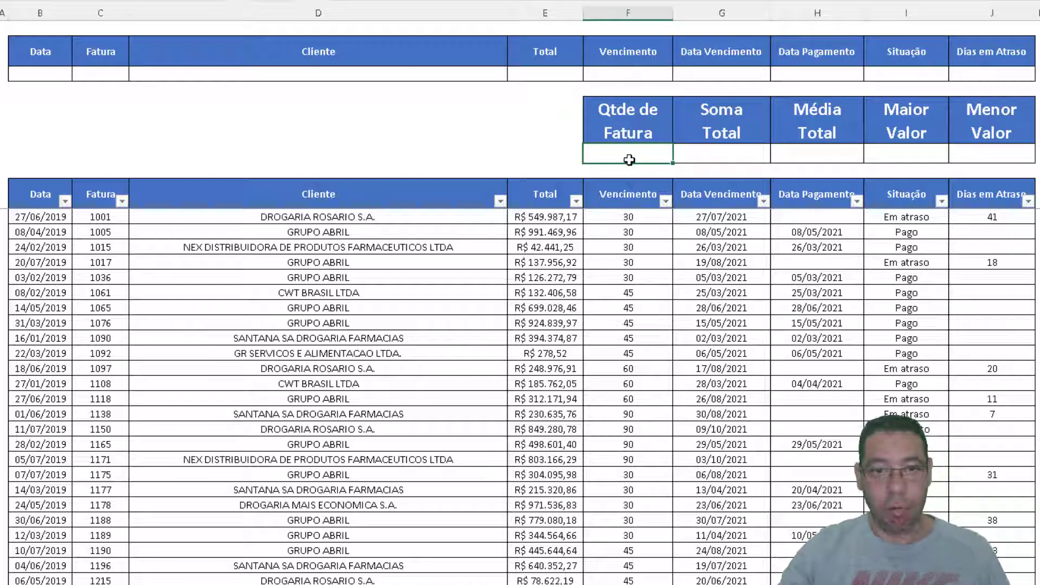
{"action": "left_click", "coordinate": [605, 116]}
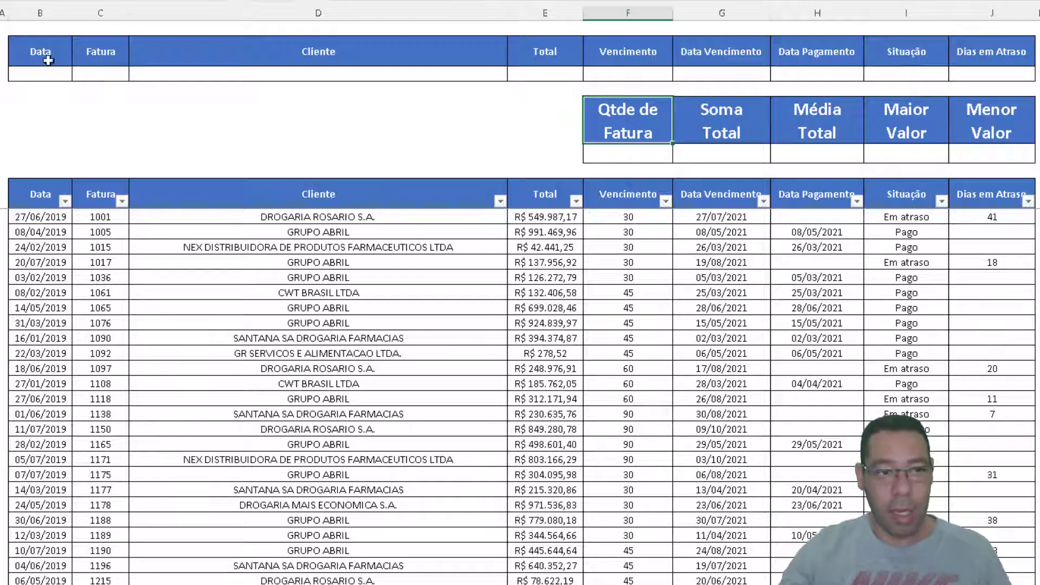
{"action": "left_click_drag", "start_coordinate": [46, 57], "coordinate": [1004, 75]}
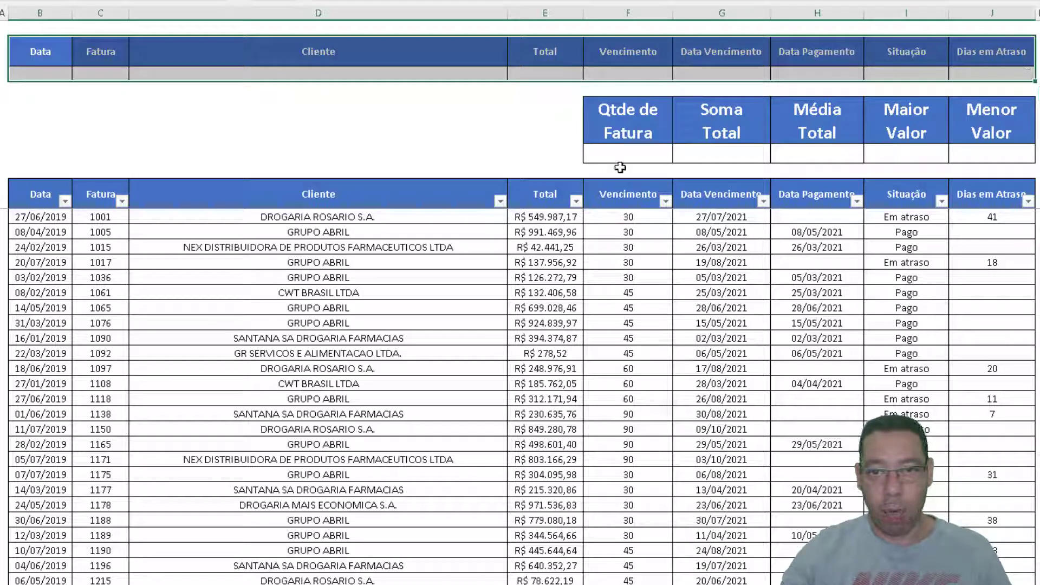
{"action": "left_click", "coordinate": [608, 157]}
{"action": "type", "text": "="}
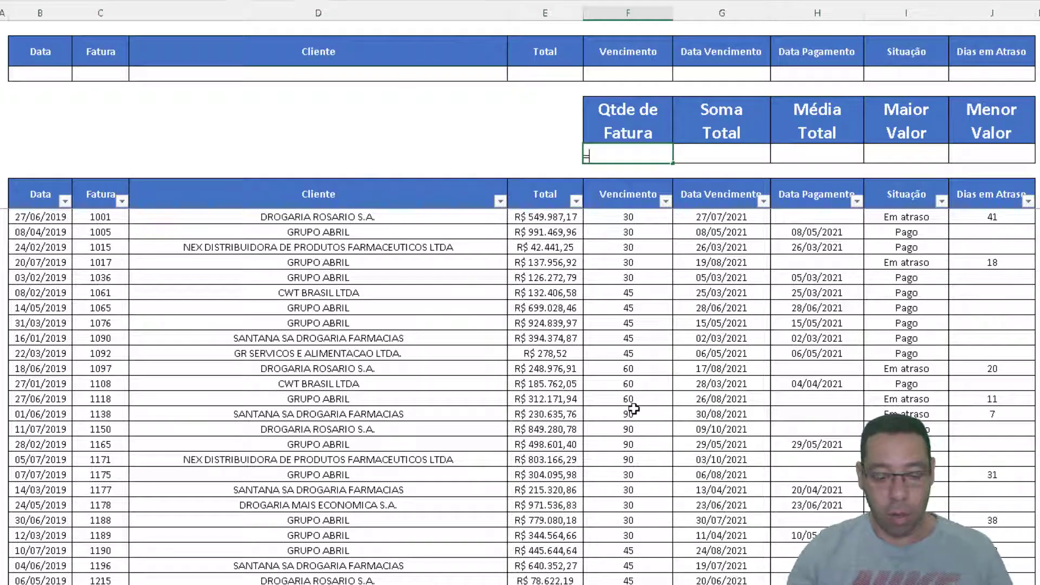
{"action": "type", "text": "bdcon"}
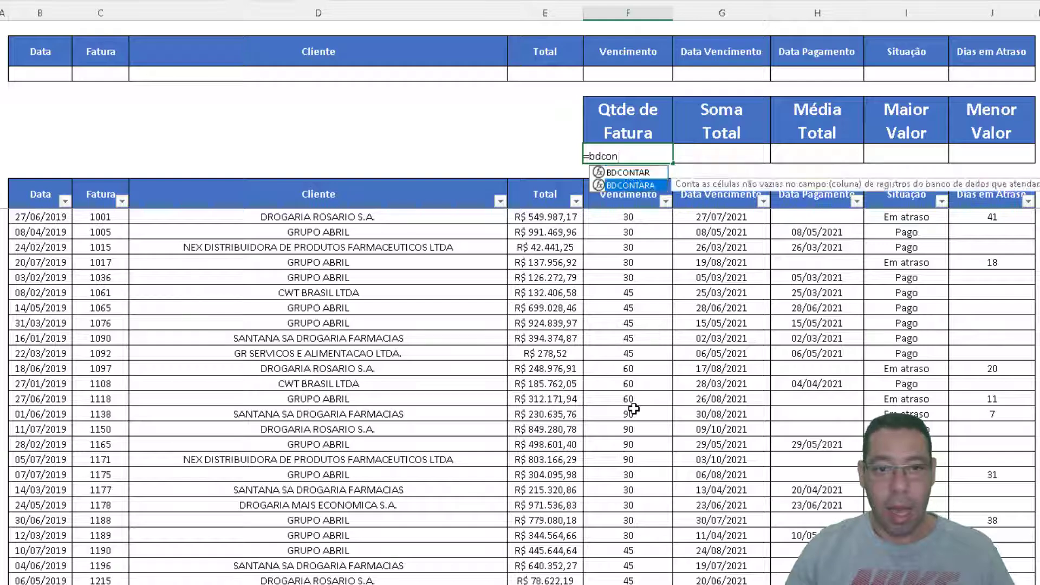
{"action": "key", "text": "Tab"}
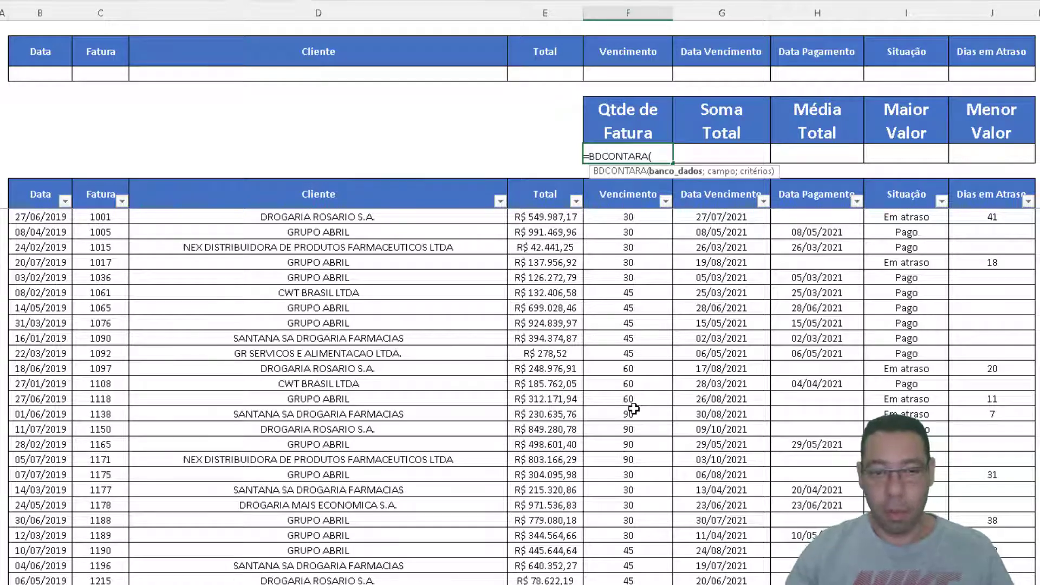
{"action": "key", "text": "BackSpace"}
{"action": "key", "text": "BackSpace"}
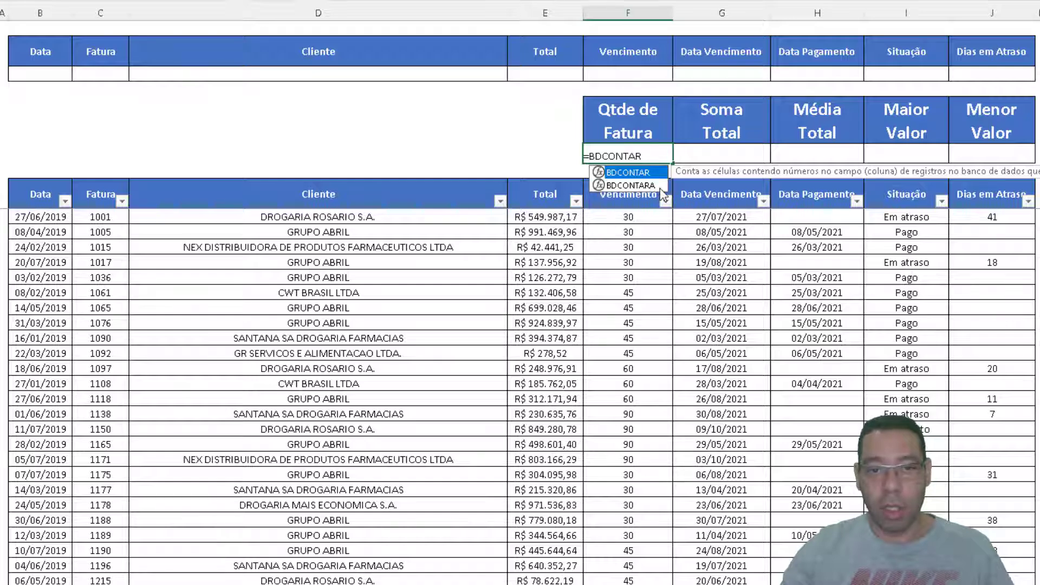
{"action": "double_click", "coordinate": [624, 184]}
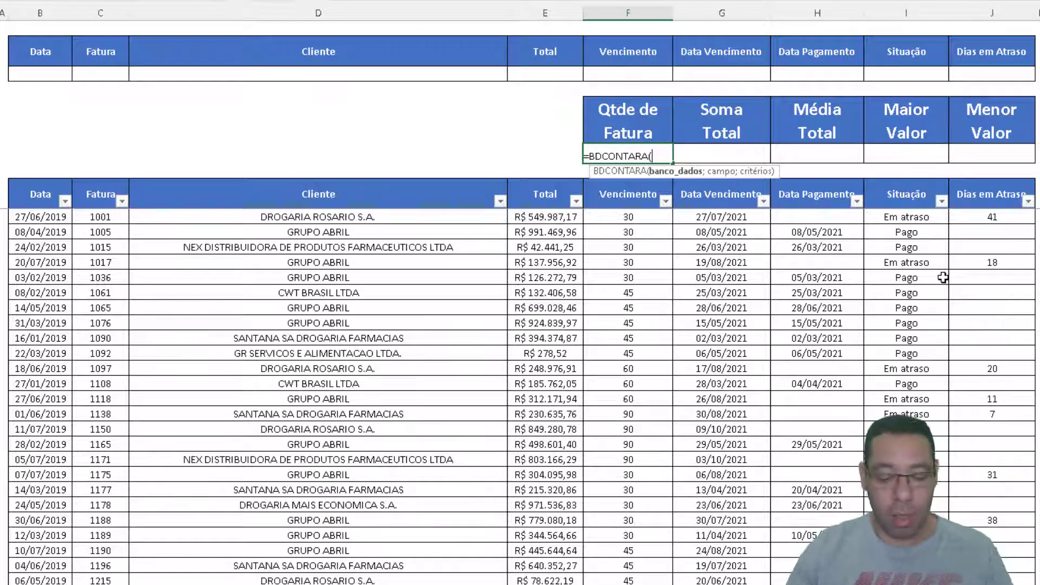
- Set the formula's database argument to the entire invoice table including headers, tabFaturas[#Tudo]
{"action": "type", "text": "tab"}
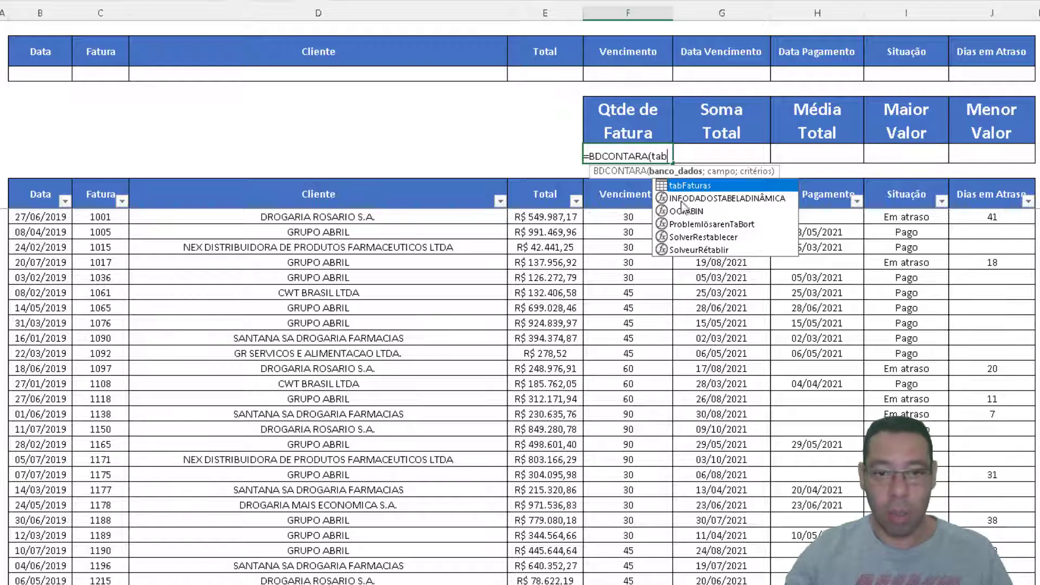
{"action": "double_click", "coordinate": [694, 187]}
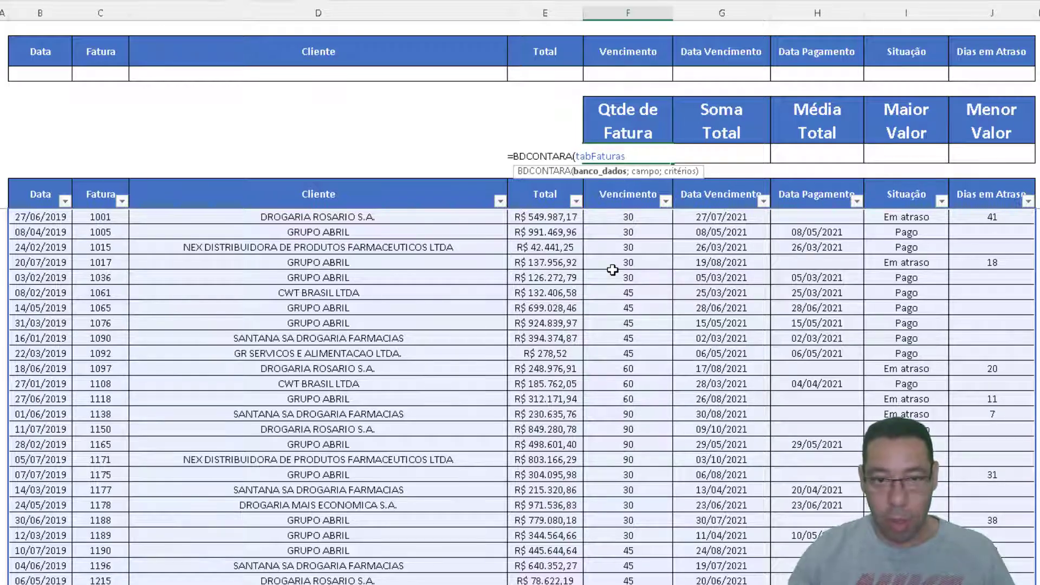
{"action": "type", "text": "["}
{"action": "double_click", "coordinate": [660, 315]}
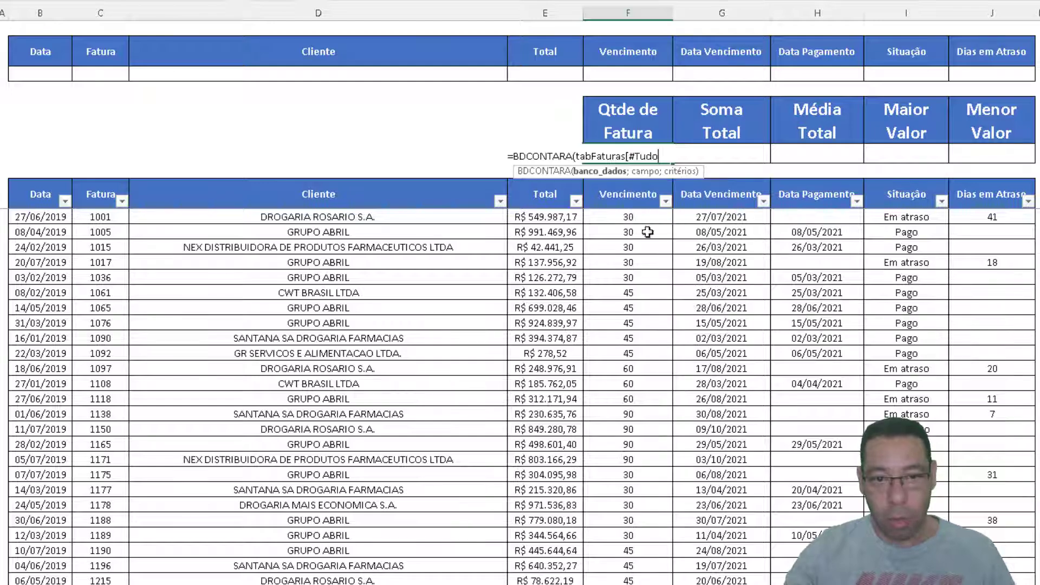
{"action": "type", "text": "]"}
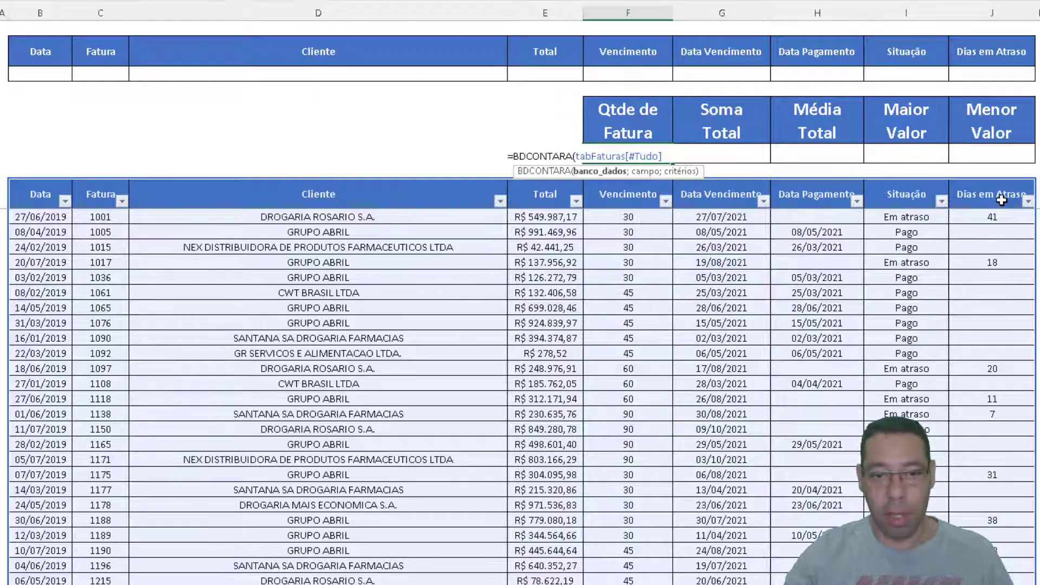
{"action": "type", "text": ";"}
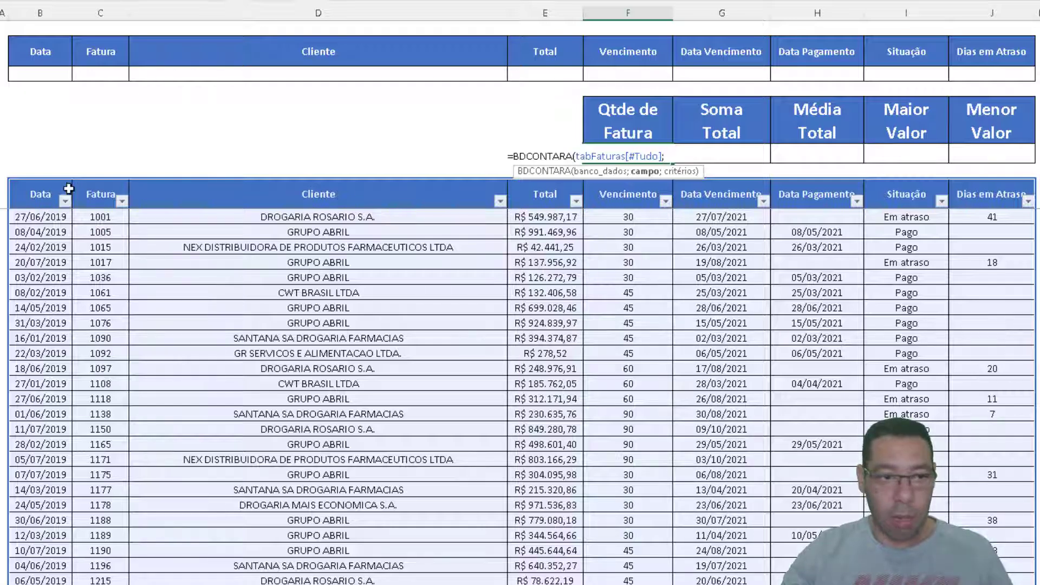
- Set the formula's field argument to the invoice table's Fatura header, tabFaturas[[#Cabeçalhos];[Fatura]]
{"action": "left_click", "coordinate": [100, 196]}
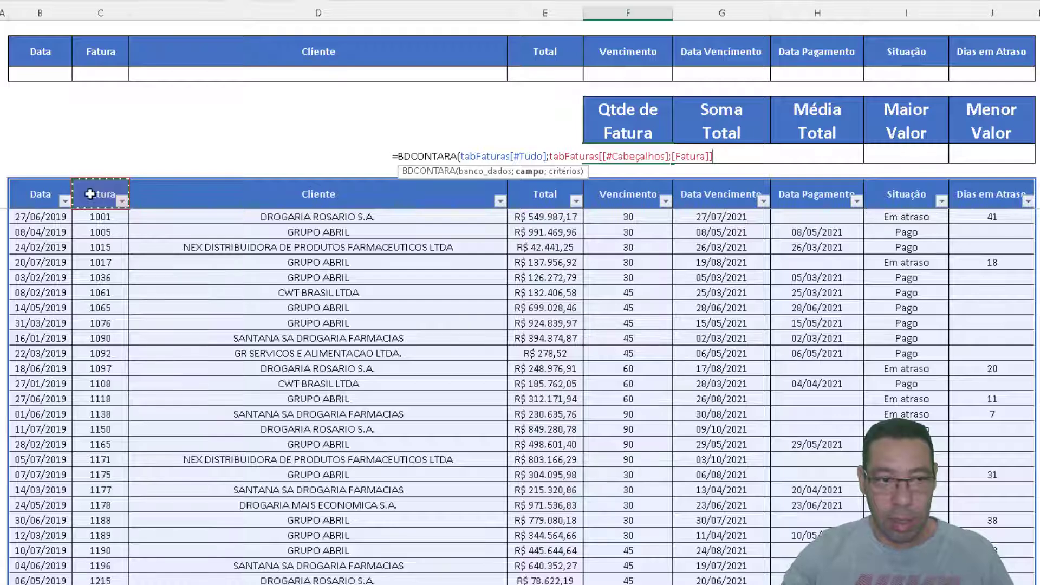
{"action": "left_click_drag", "start_coordinate": [88, 194], "coordinate": [98, 521]}
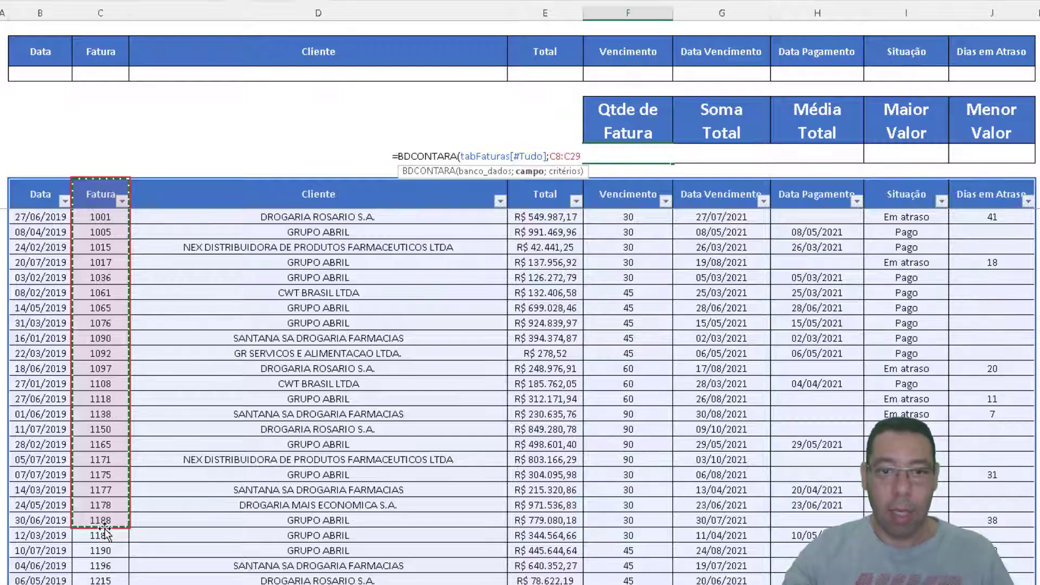
{"action": "left_click", "coordinate": [85, 195]}
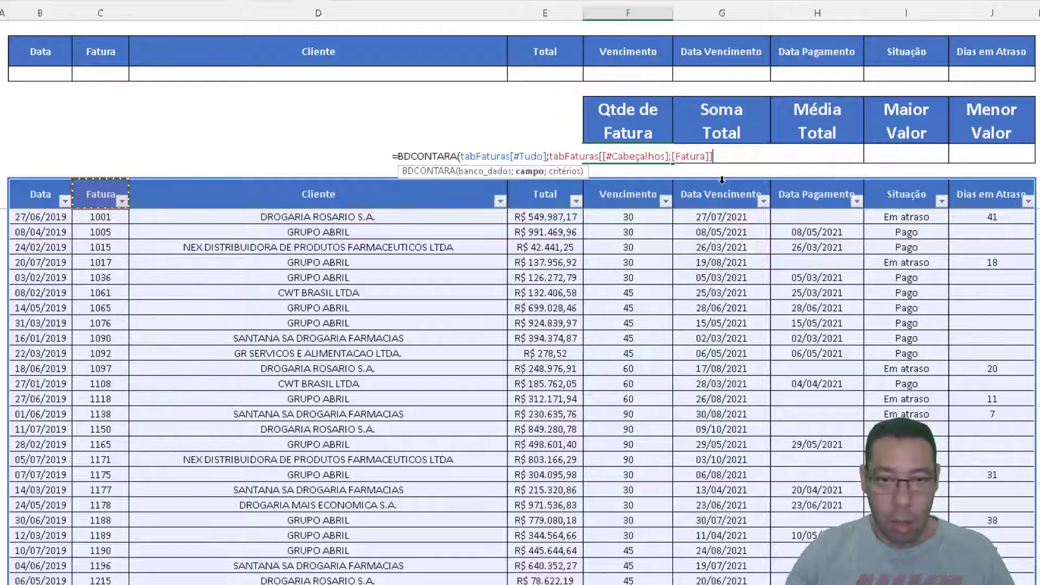
{"action": "type", "text": ";"}
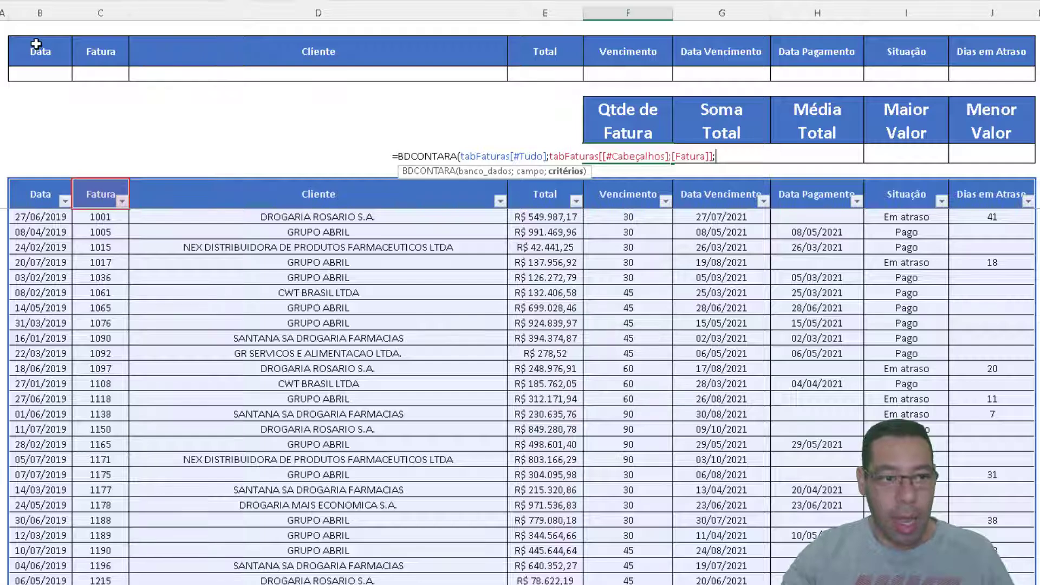
- Use the Filtro range, headers and criteria row together, as the criteria argument and complete the BDCONTARA formula
{"action": "left_click_drag", "start_coordinate": [40, 59], "coordinate": [979, 71]}
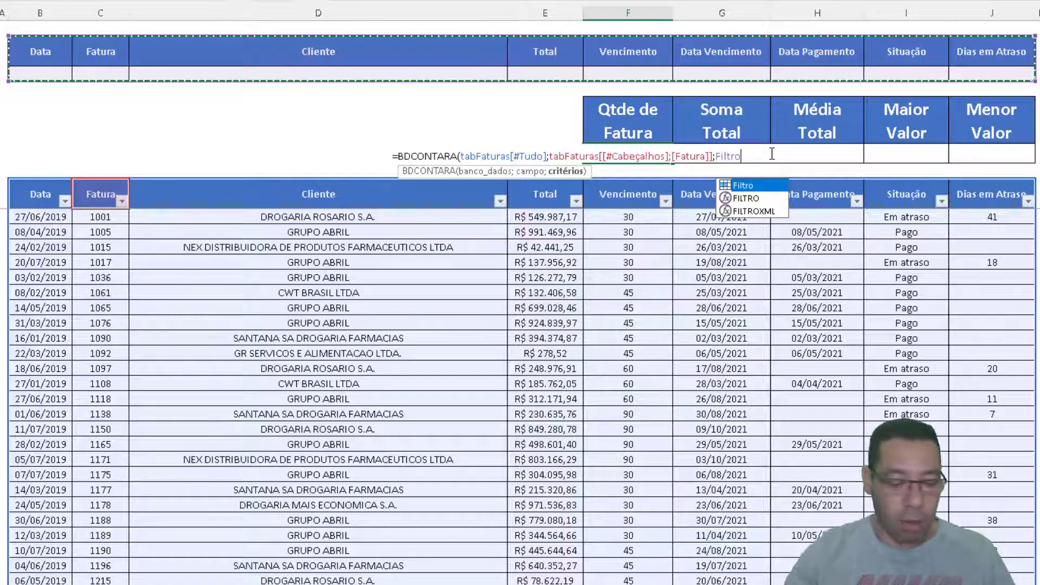
{"action": "type", "text": ")"}
{"action": "key", "text": "Return"}
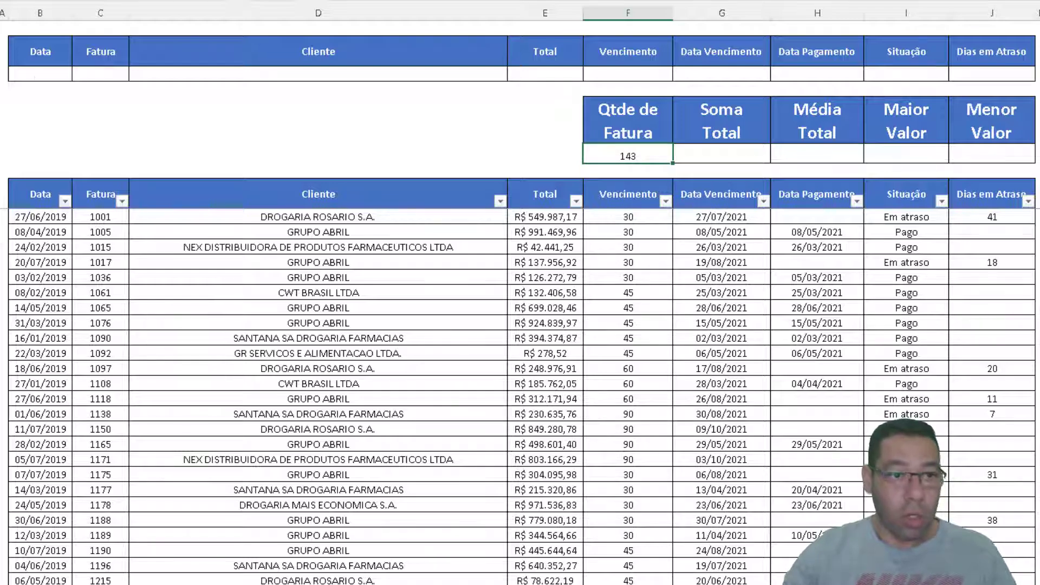
- Check the blank Filtro criteria row and select the table's entire Fatura column to compare its row count with Qtde de Fatura
{"action": "left_click_drag", "start_coordinate": [38, 75], "coordinate": [1001, 76]}
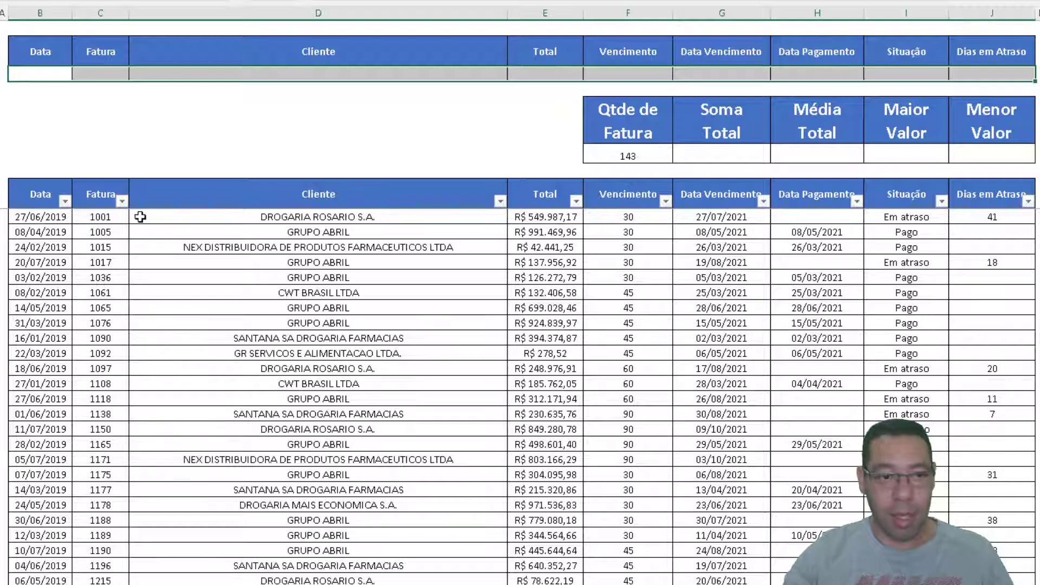
{"action": "left_click", "coordinate": [87, 218]}
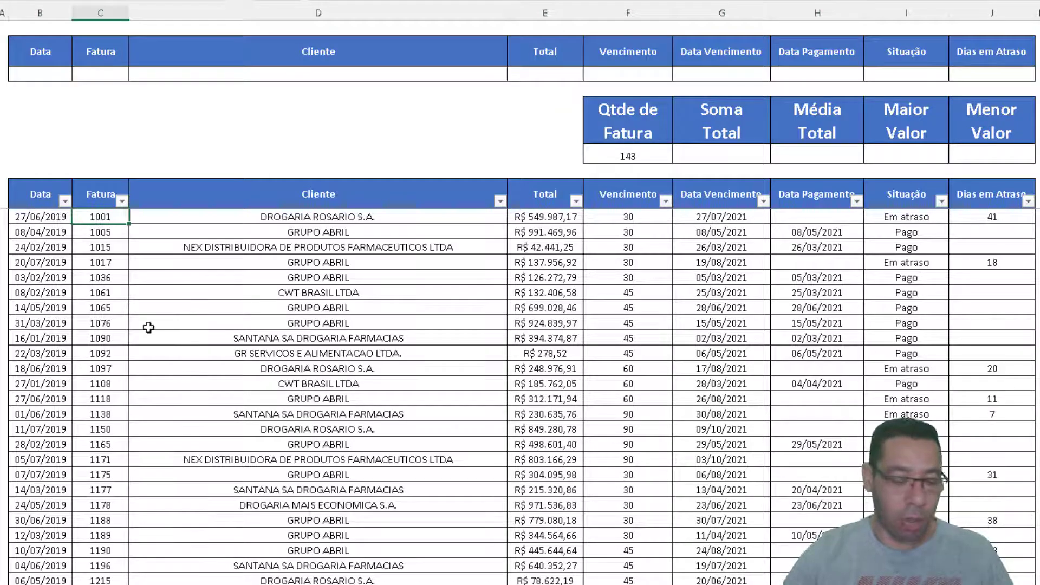
{"action": "key", "text": "ctrl+shift+Down"}
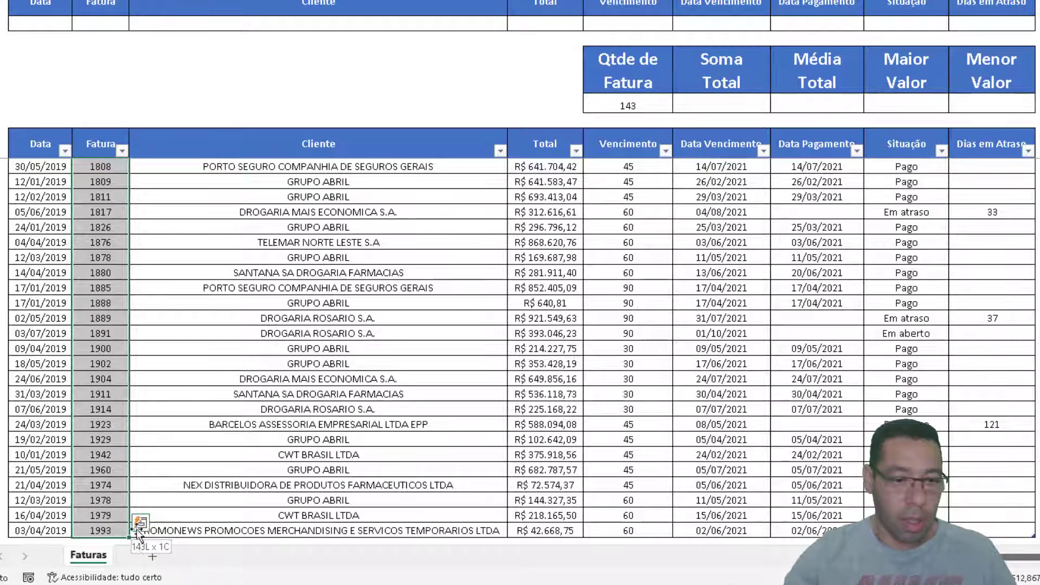
{"action": "left_click", "coordinate": [102, 363]}
{"action": "key", "text": "ctrl+Up"}
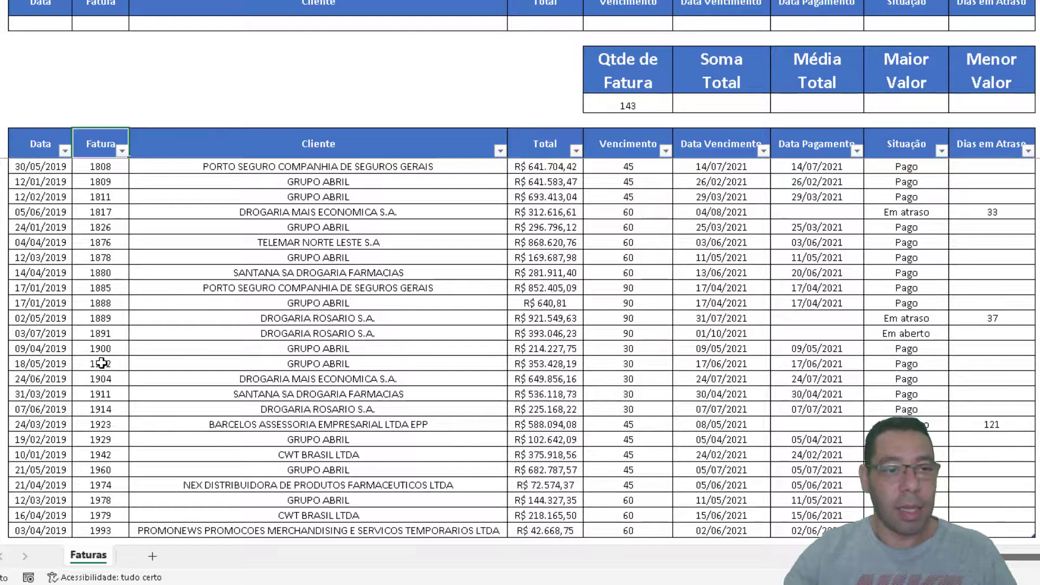
{"action": "scroll", "coordinate": [102, 363], "scroll_direction": "up", "scroll_amount": 20}
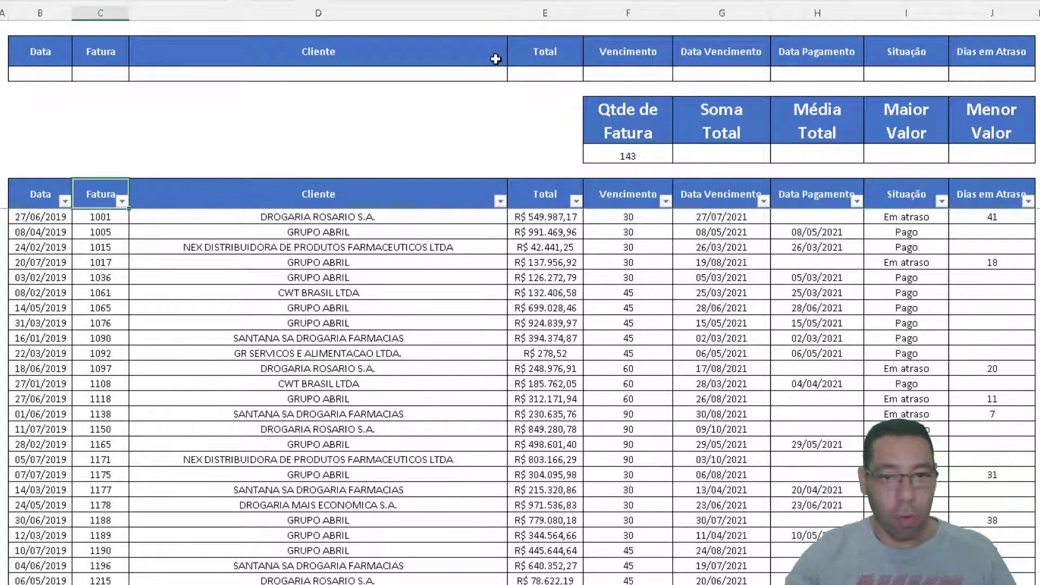
- Test the Qtde de Fatura formula with Pago as the Situação criterion, clearing that criterion after the check
{"action": "left_click", "coordinate": [980, 75]}
{"action": "left_click", "coordinate": [874, 76]}
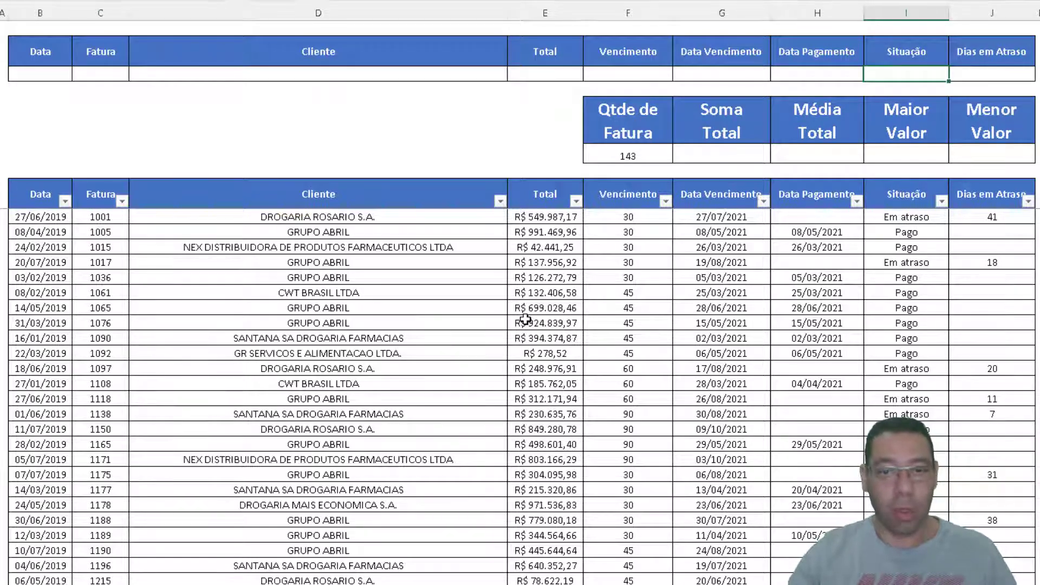
{"action": "type", "text": "Pago"}
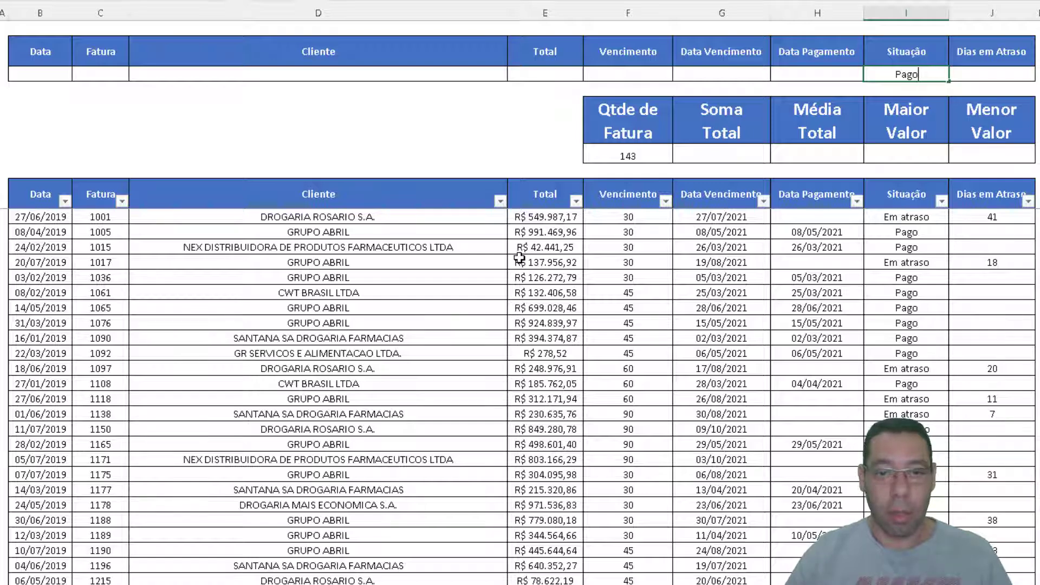
{"action": "key", "text": "Return"}
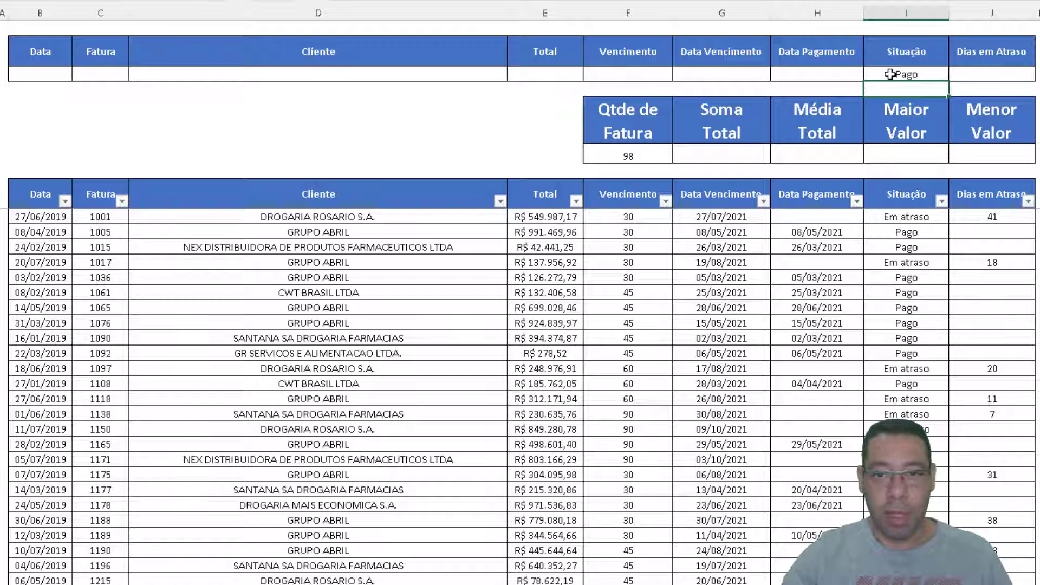
{"action": "left_click_drag", "start_coordinate": [618, 74], "coordinate": [918, 74]}
{"action": "key", "text": "Delete"}
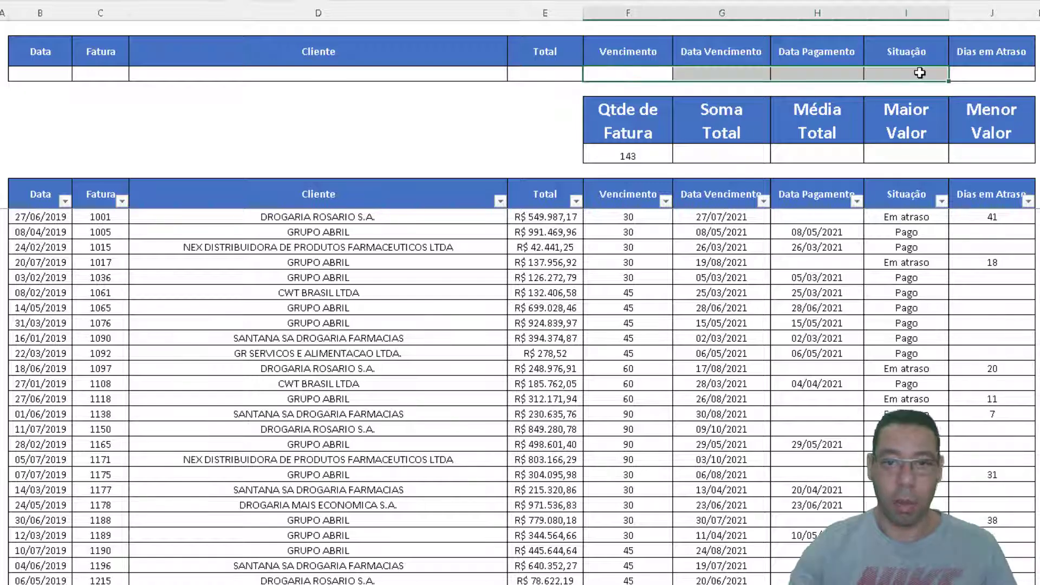
{"action": "left_click", "coordinate": [612, 153]}
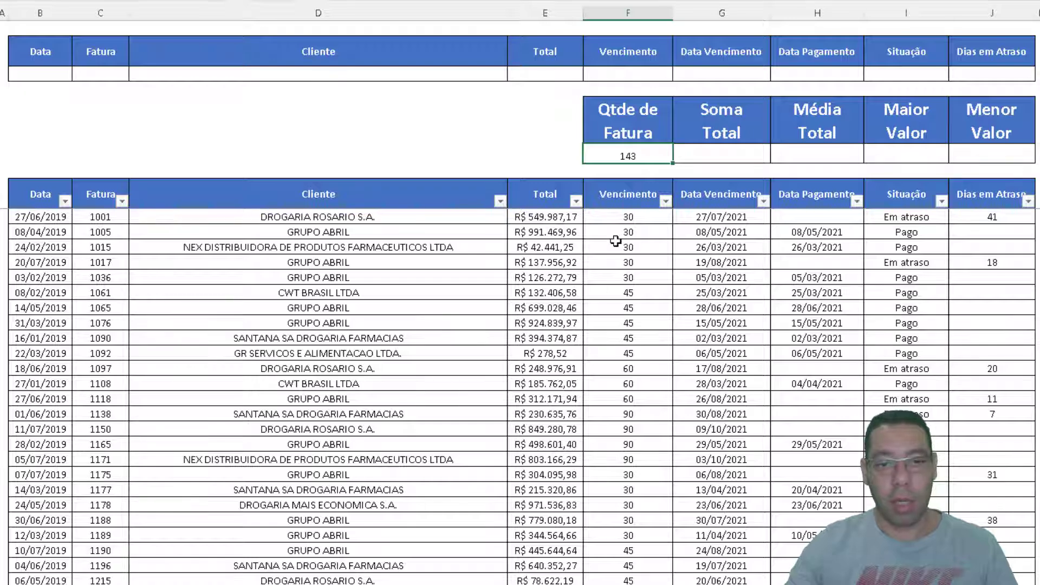
- Enter GRUPO ABRIL as the Cliente criterion in the Filtro range to test the invoice count
{"action": "left_click", "coordinate": [317, 75]}
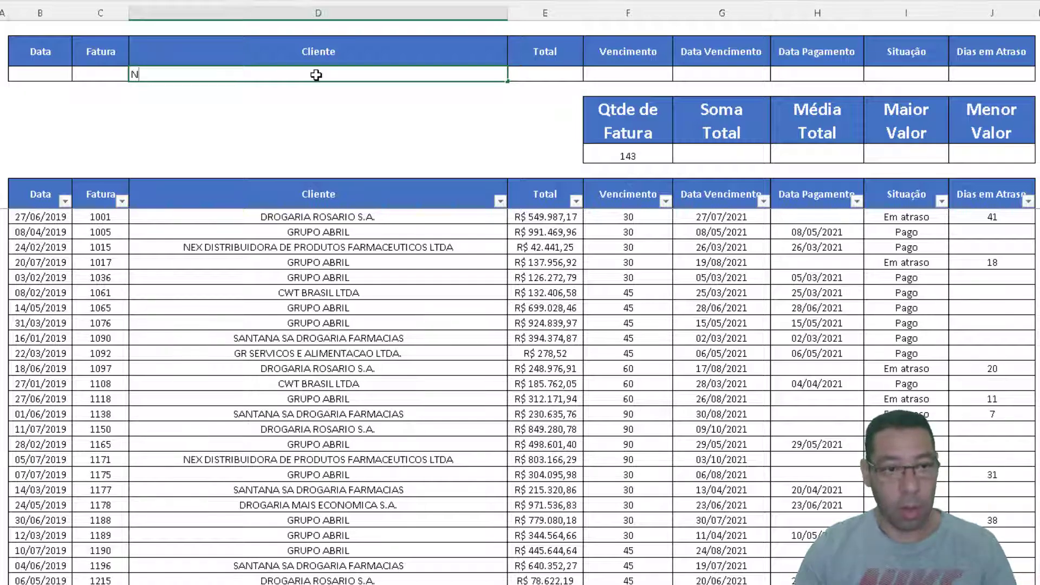
{"action": "type", "text": "GRUPO ABRIL"}
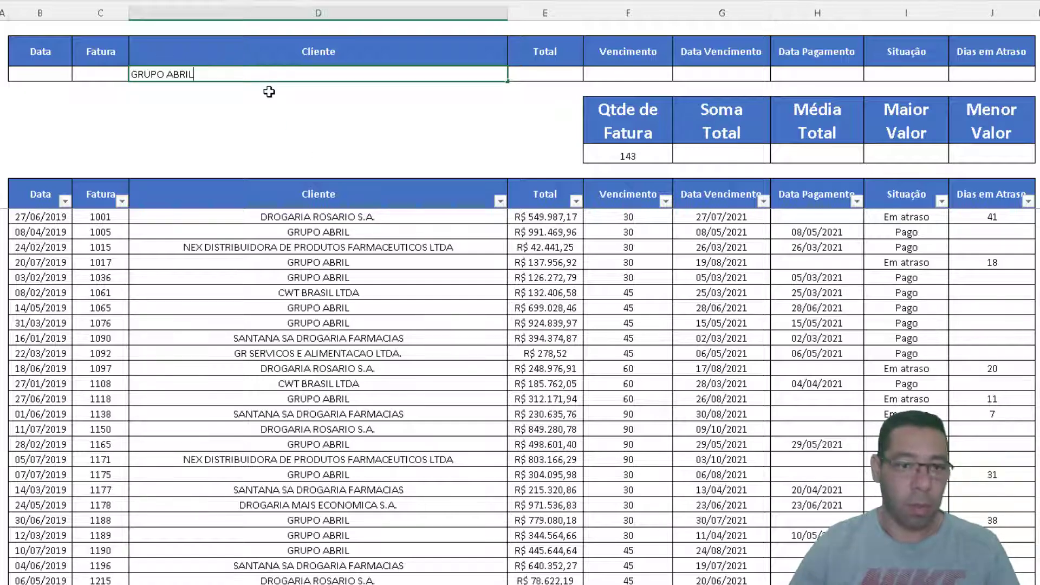
{"action": "key", "text": "Return"}
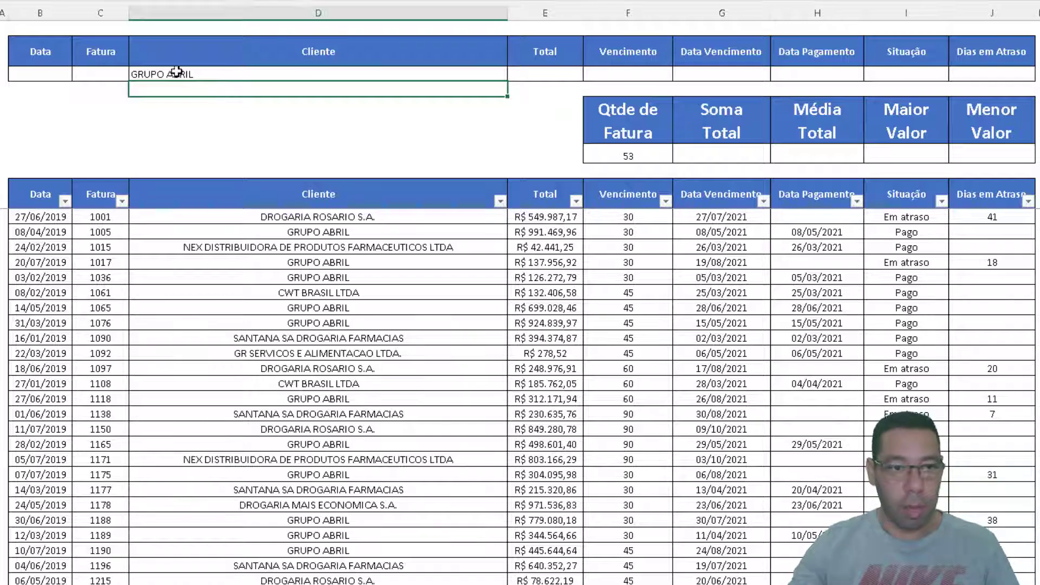
{"action": "left_click", "coordinate": [226, 73]}
{"action": "left_click_drag", "start_coordinate": [232, 53], "coordinate": [235, 89]}
{"action": "left_click_drag", "start_coordinate": [304, 196], "coordinate": [243, 181]}
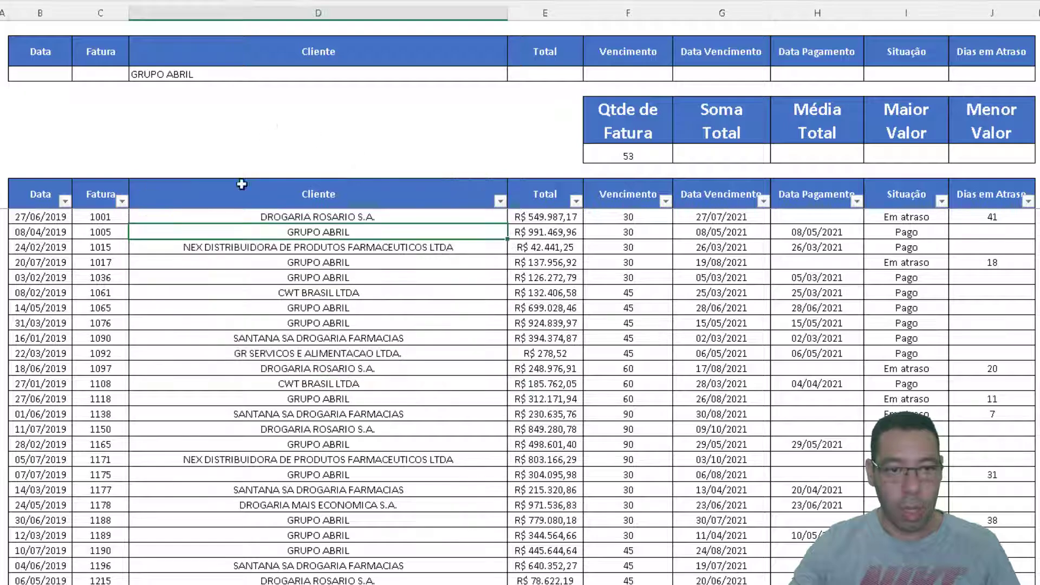
- Replace the Cliente criterion with DROGARIA ROSARIO S.A
{"action": "left_click", "coordinate": [240, 75]}
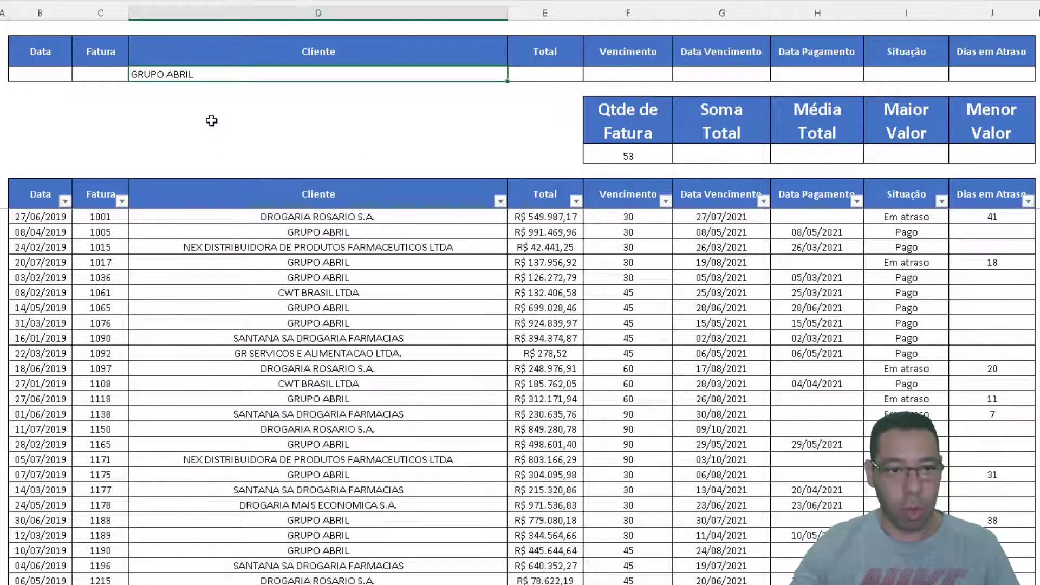
{"action": "type", "text": "D"}
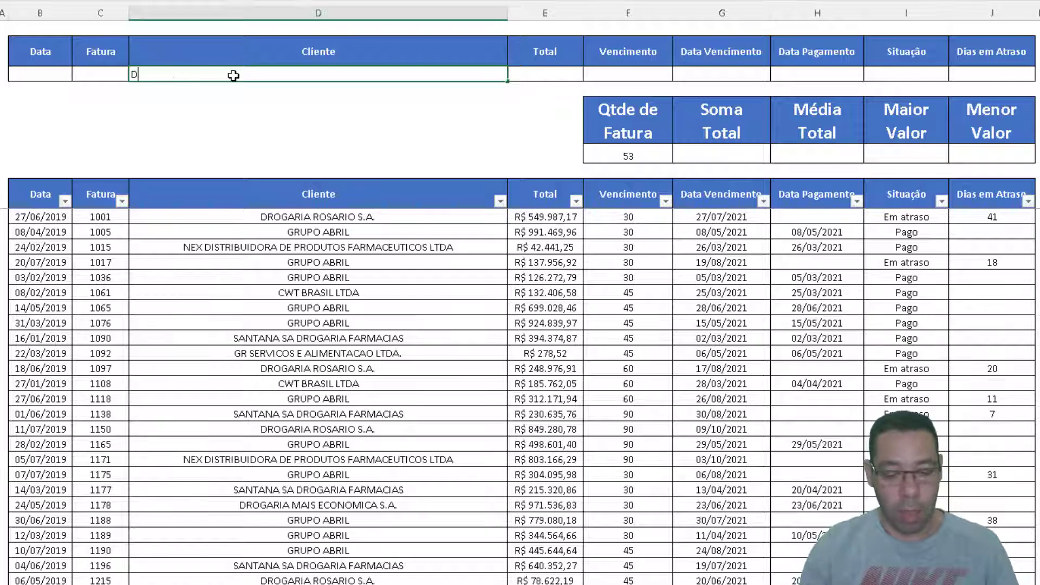
{"action": "type", "text": "ROGRARIA ROSARIO"}
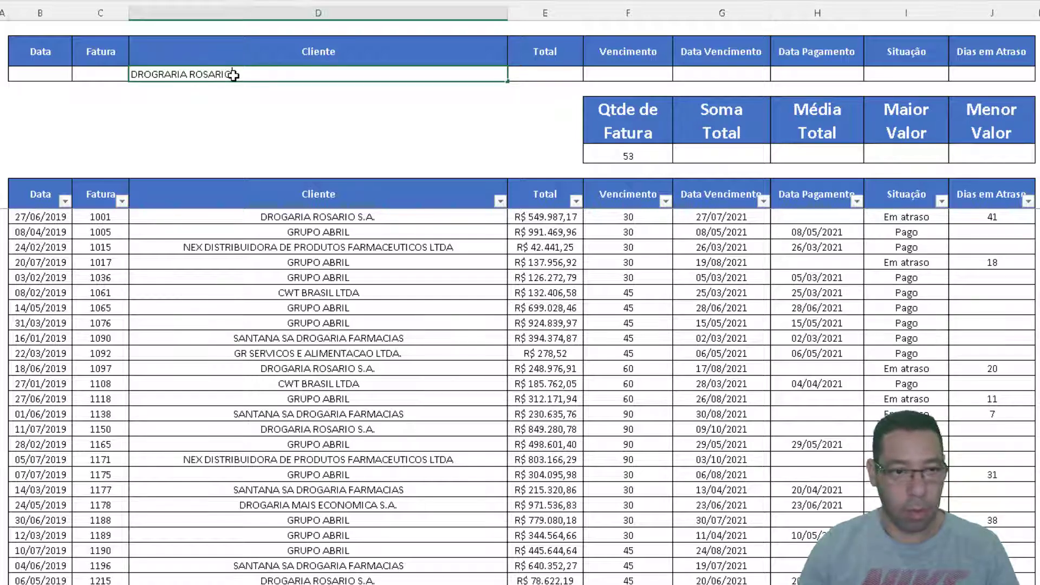
{"action": "type", "text": " S.A."}
{"action": "key", "text": "Return"}
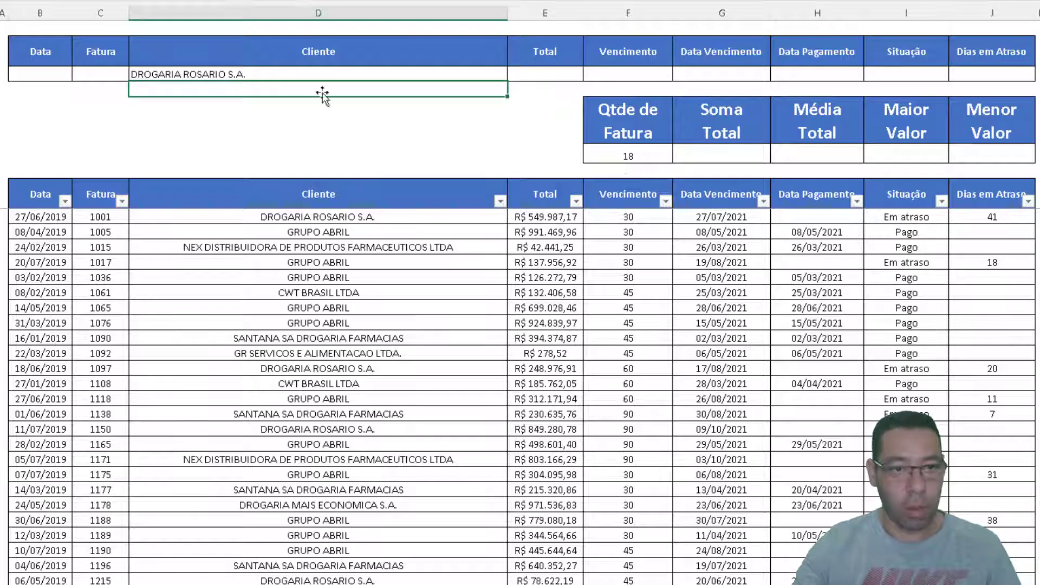
- Shorten the Cliente criterion to the wildcard D* and check the Qtde de Fatura result
{"action": "left_click", "coordinate": [184, 74]}
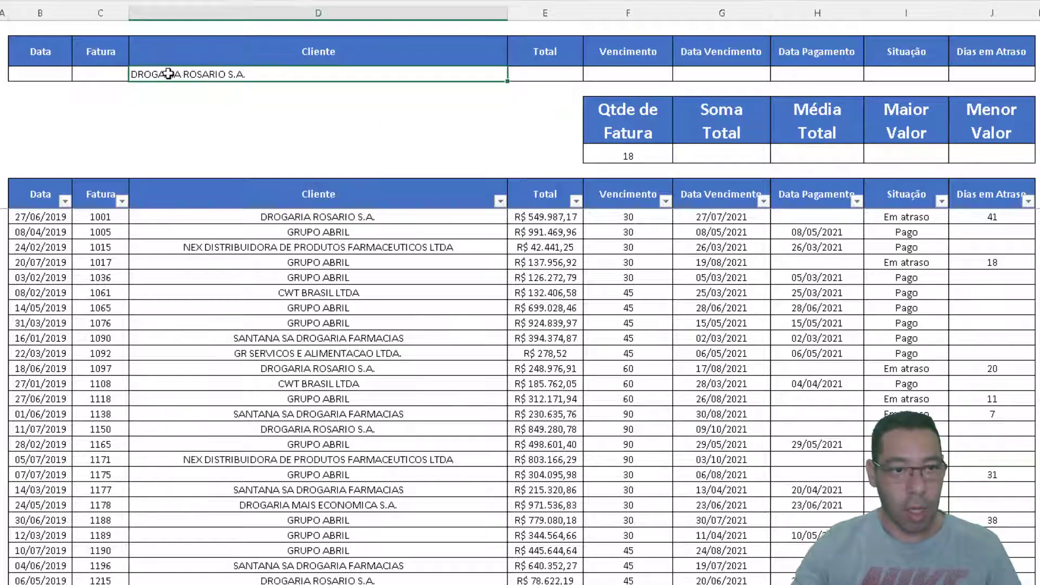
{"action": "left_click", "coordinate": [145, 73]}
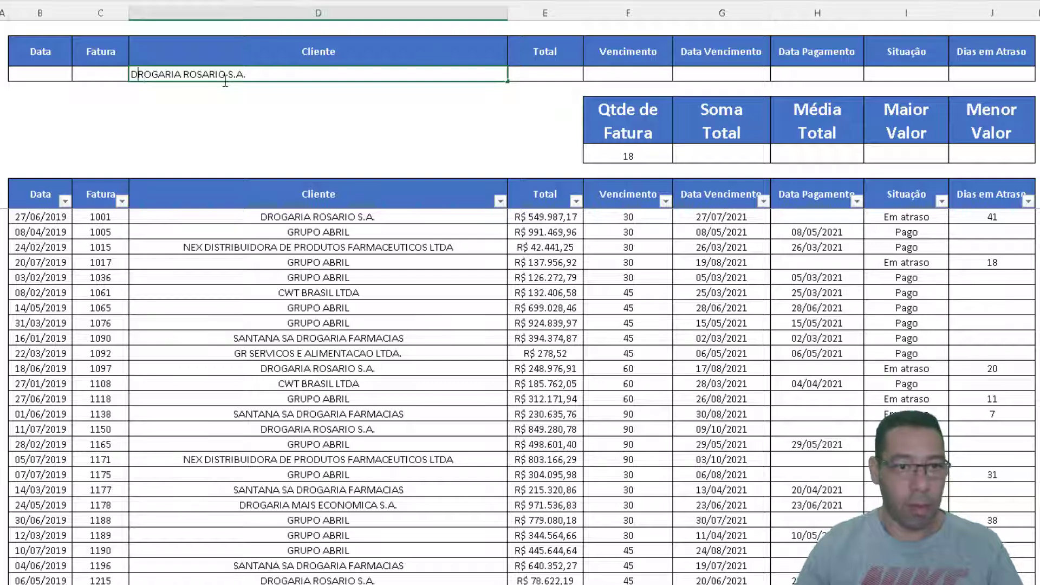
{"action": "key", "text": "shift+End"}
{"action": "type", "text": "*"}
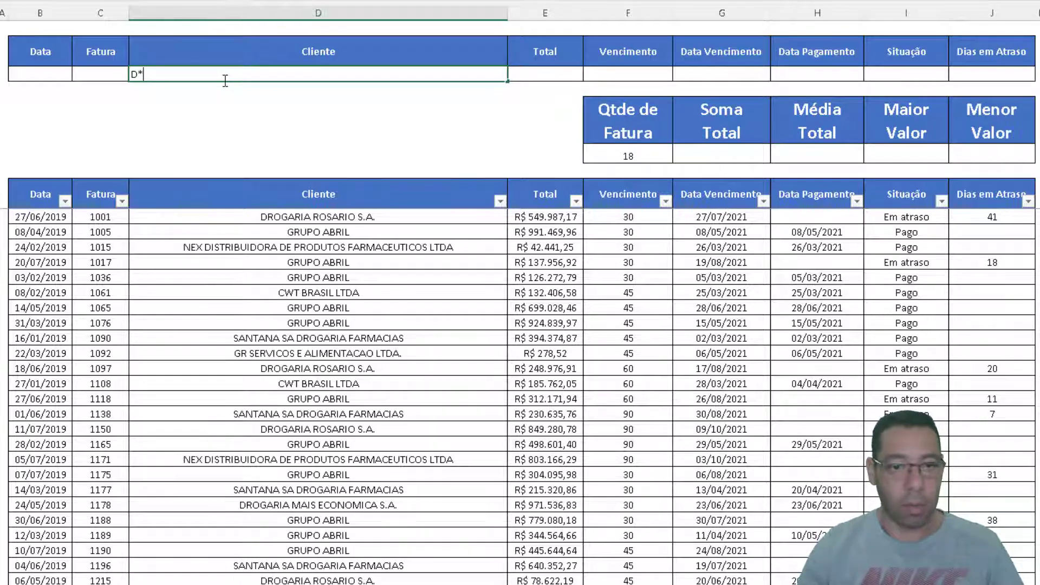
{"action": "key", "text": "Return"}
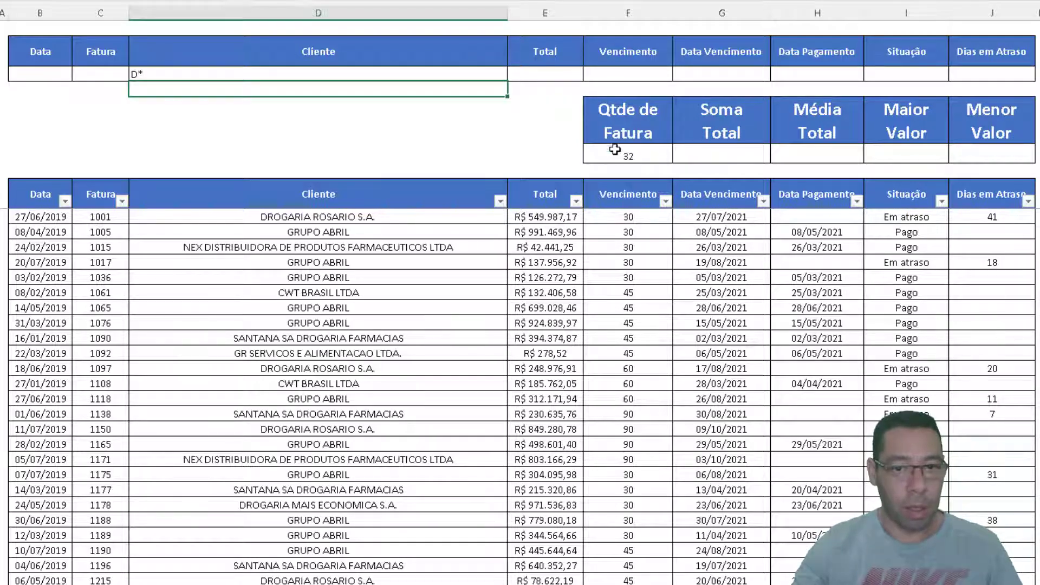
{"action": "left_click_drag", "start_coordinate": [612, 130], "coordinate": [596, 162]}
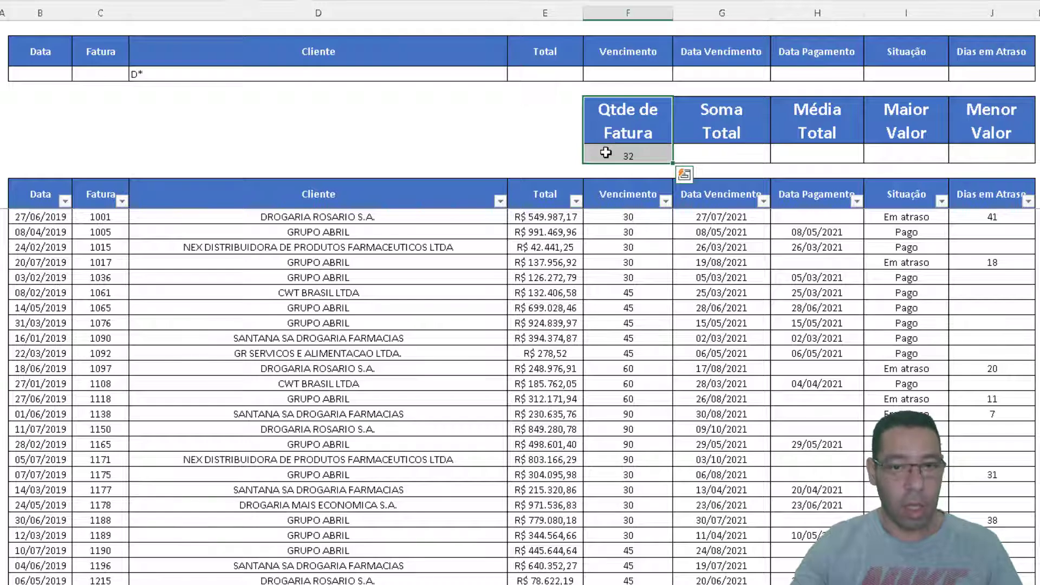
- Filter the invoice table's Cliente column with a custom text filter for names that begin with D
{"action": "left_click", "coordinate": [225, 76]}
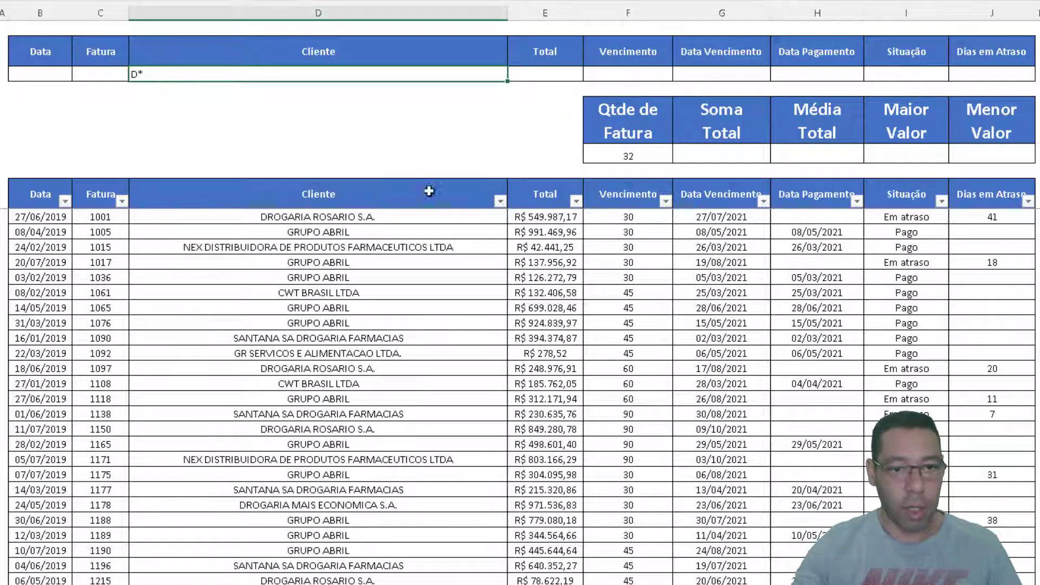
{"action": "left_click", "coordinate": [500, 201]}
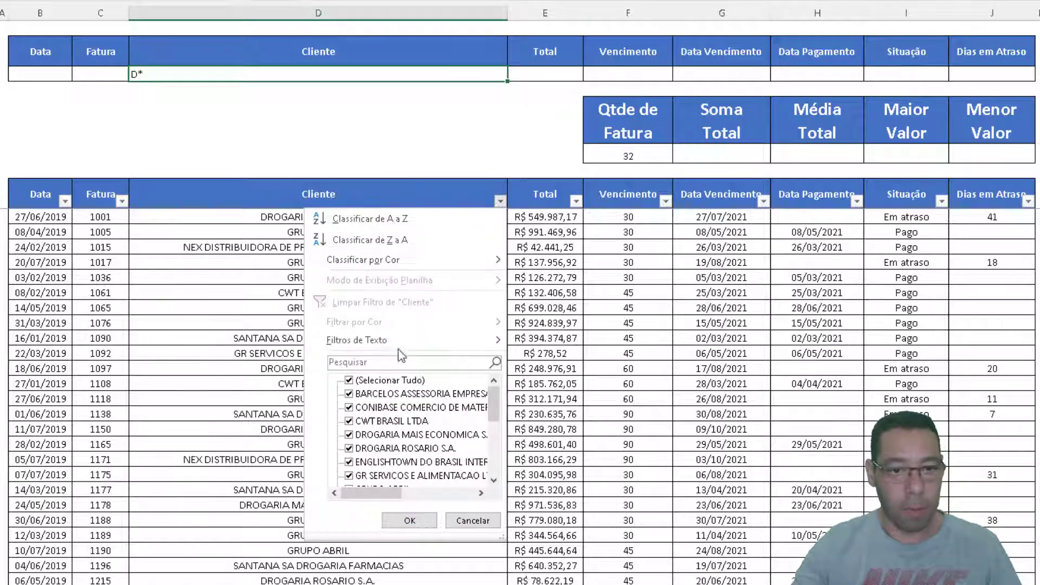
{"action": "left_click", "coordinate": [566, 389]}
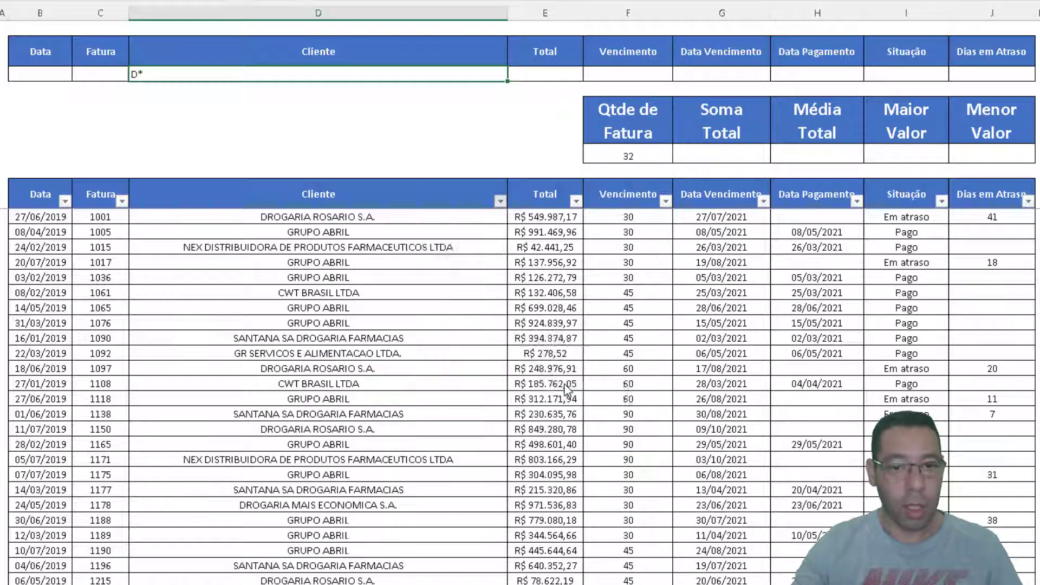
{"action": "left_click", "coordinate": [577, 284]}
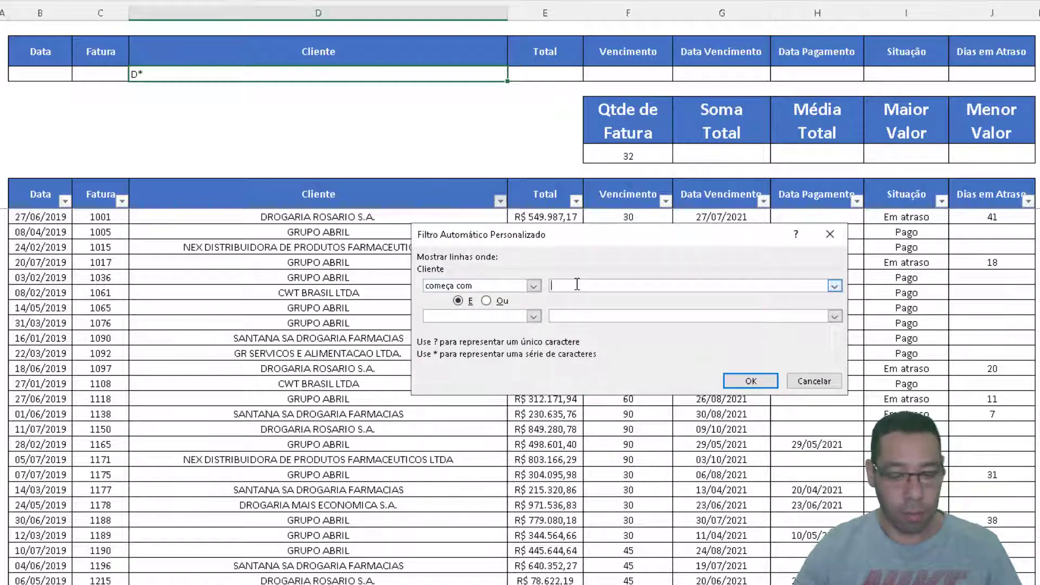
{"action": "type", "text": "S"}
{"action": "key", "text": "Delete"}
{"action": "type", "text": "D"}
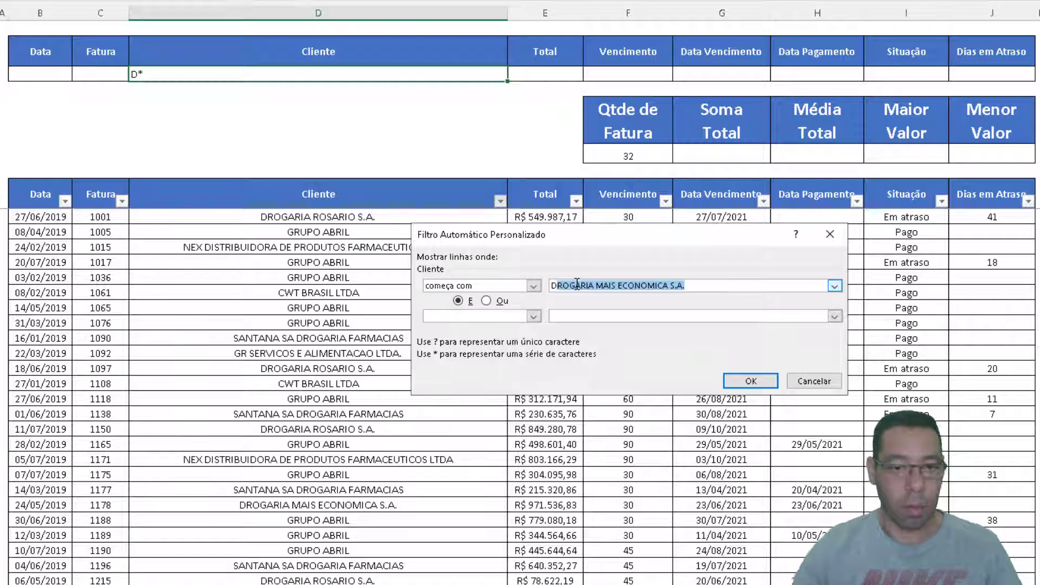
{"action": "key", "text": "Delete"}
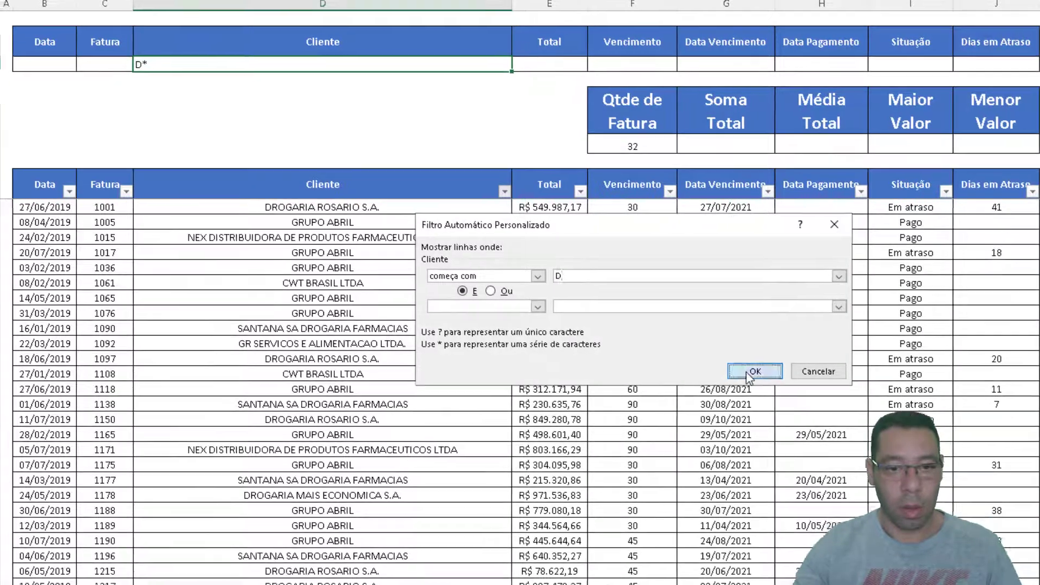
{"action": "left_click", "coordinate": [750, 373]}
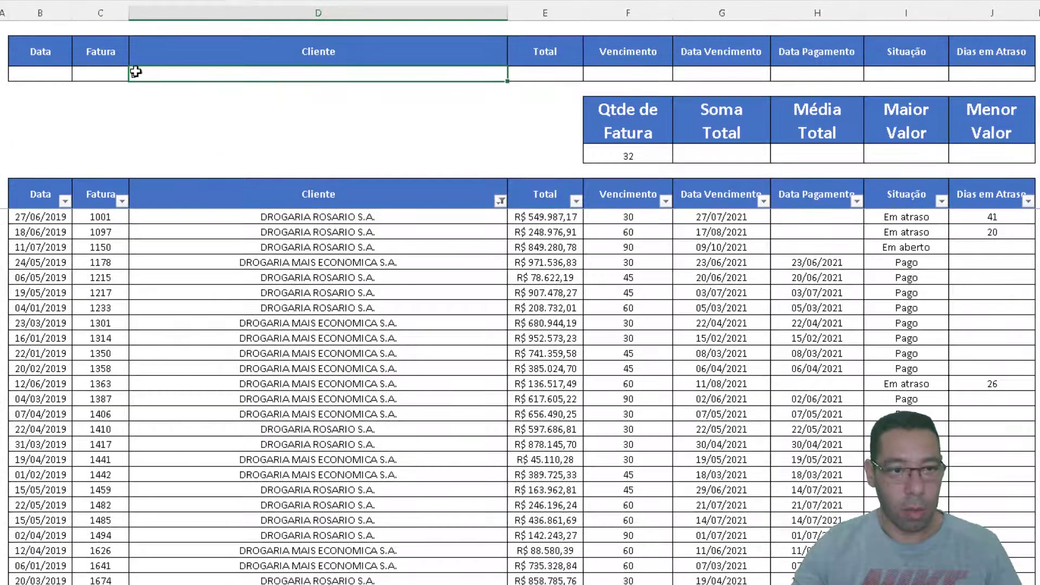
- Keep D* as the Cliente criterion and clear the filter from the invoice table's Cliente column
{"action": "type", "text": "*"}
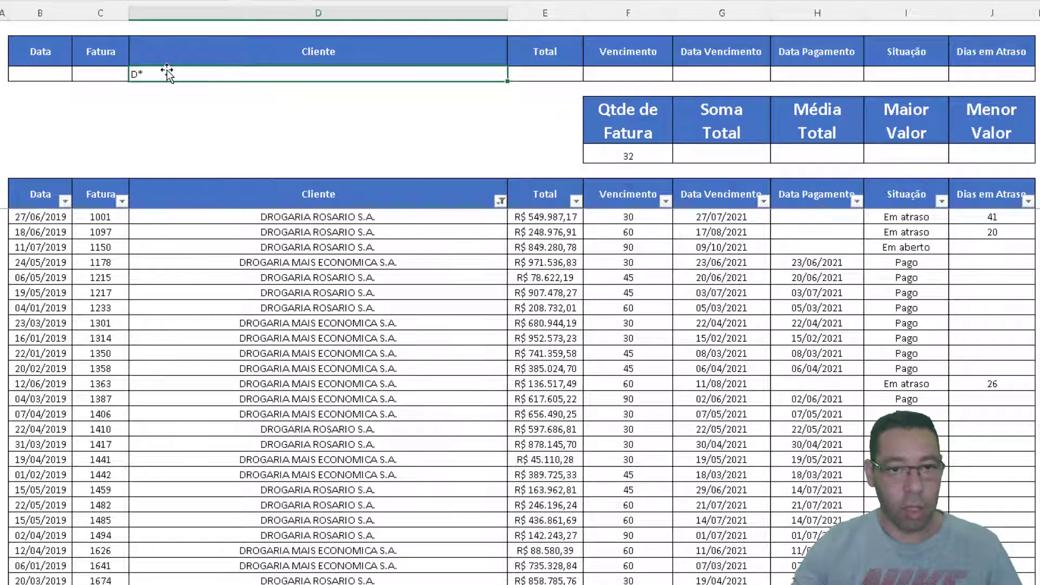
{"action": "left_click", "coordinate": [499, 201]}
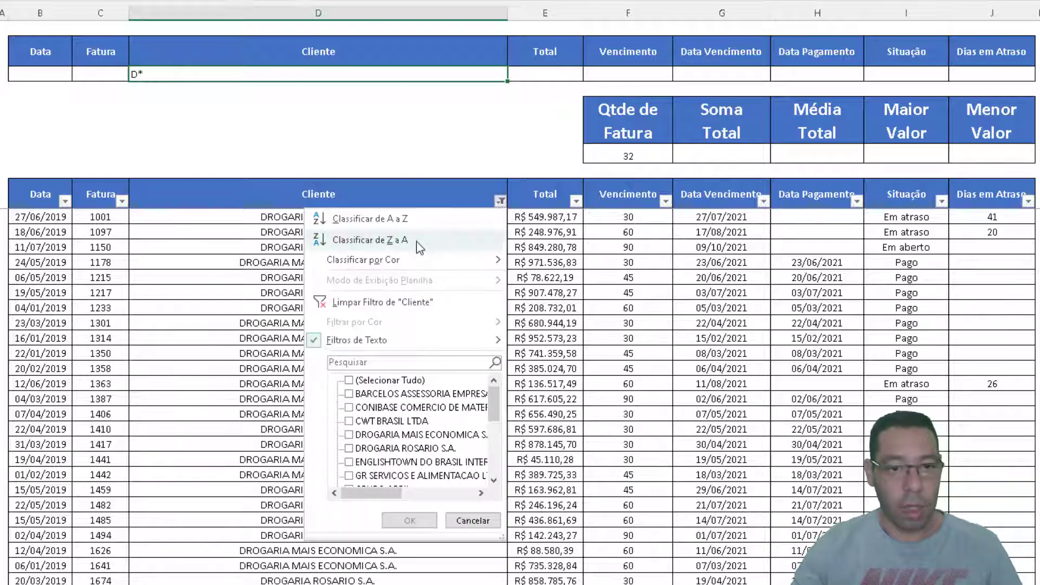
{"action": "left_click", "coordinate": [384, 302]}
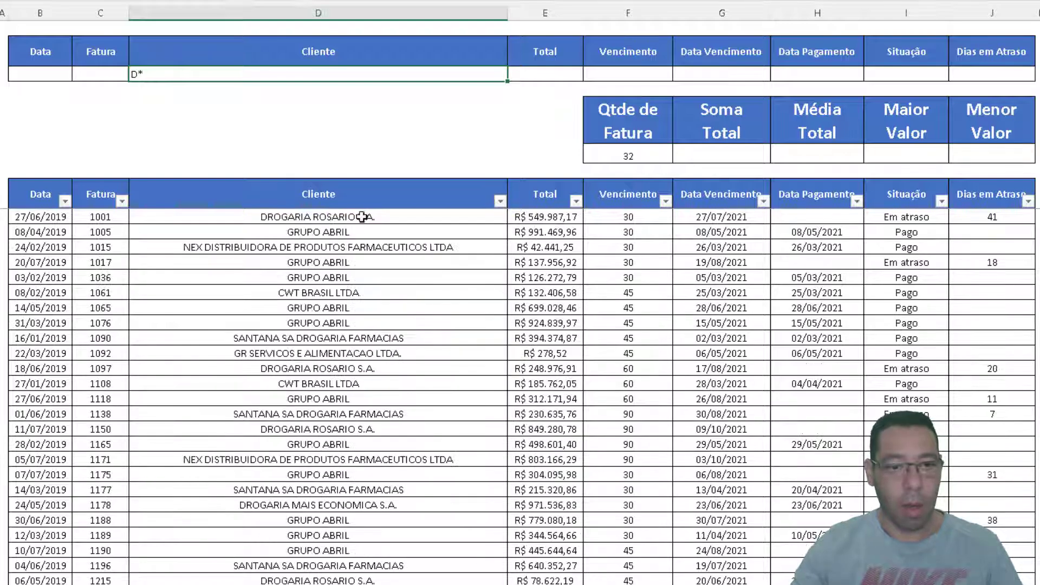
{"action": "left_click", "coordinate": [652, 153]}
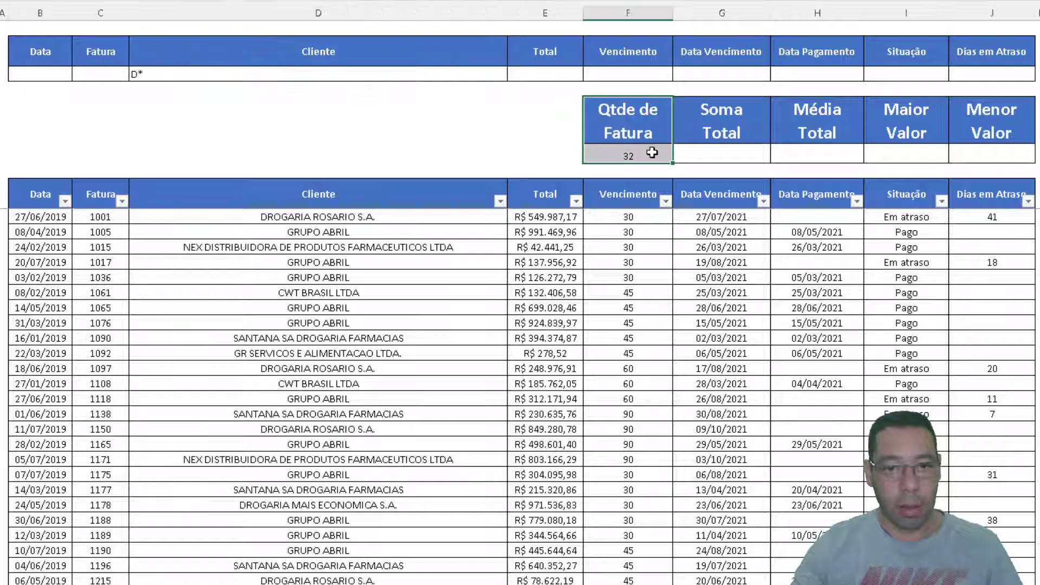
{"action": "key", "text": "ctrl+v"}
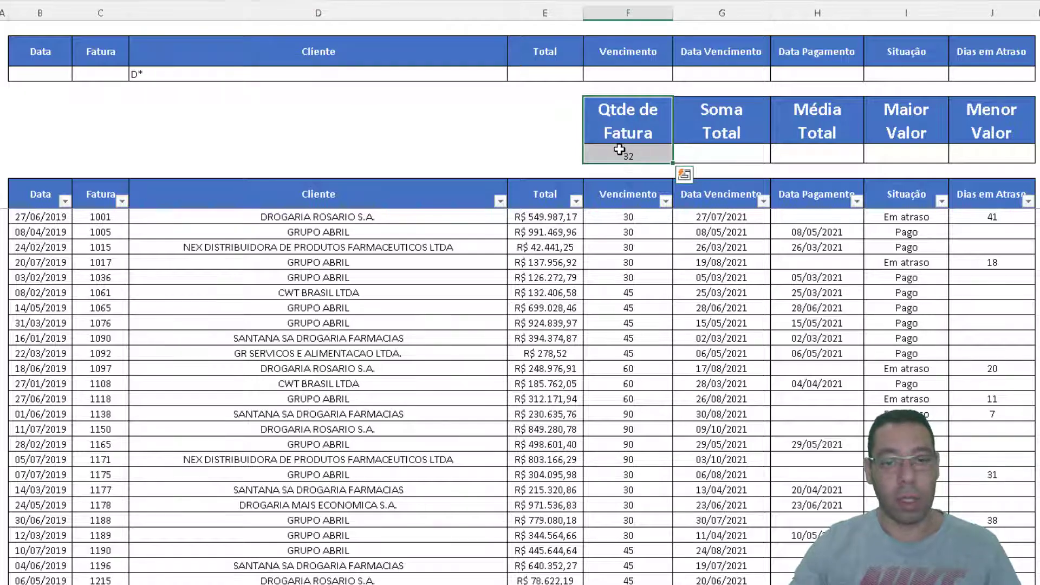
- Clear the D* wildcard from the Cliente criterion
{"action": "left_click", "coordinate": [206, 71]}
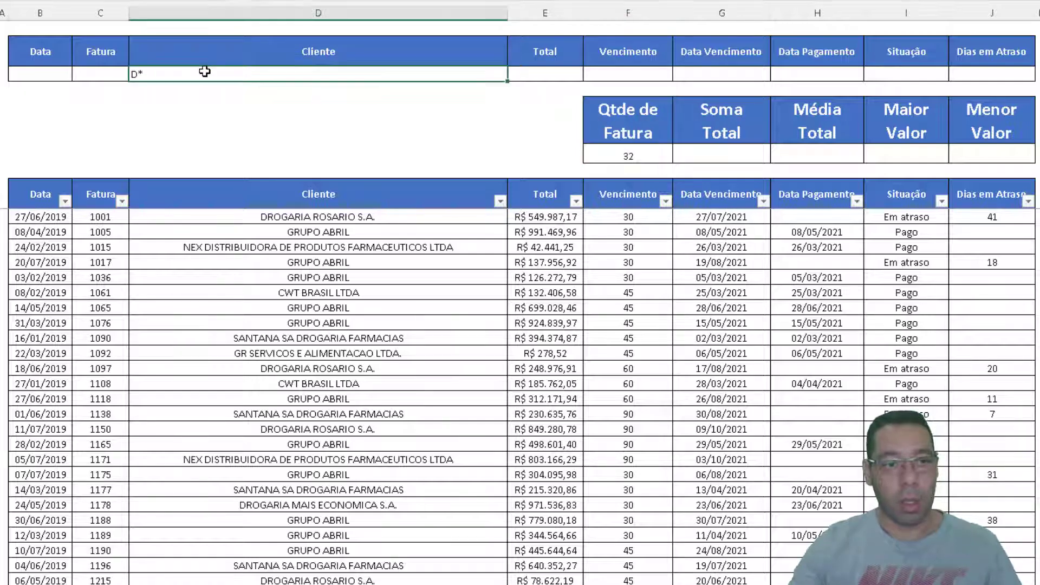
{"action": "key", "text": "Delete"}
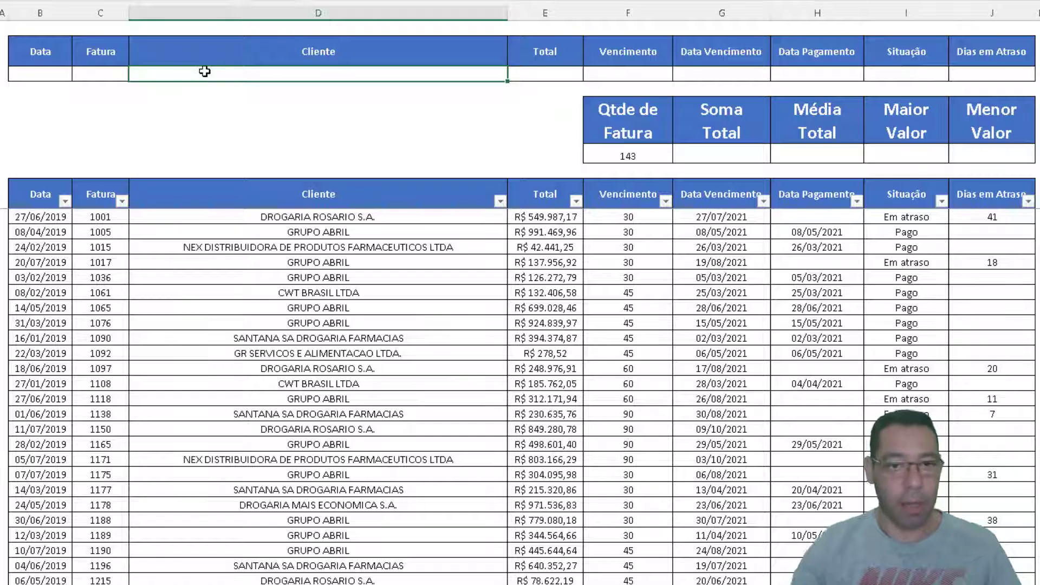
{"action": "left_click", "coordinate": [484, 146]}
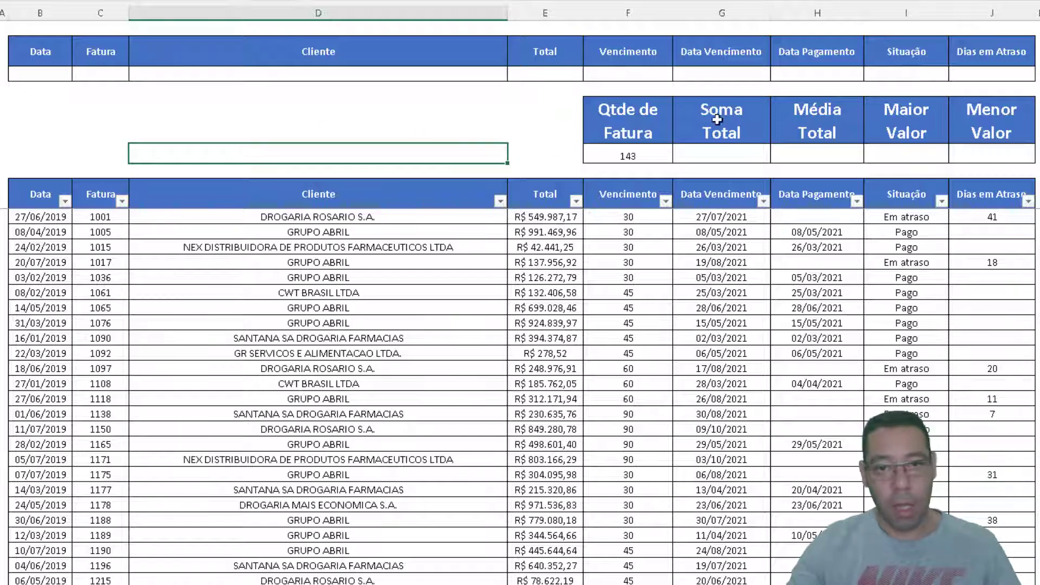
- Review the BDCONTARA formula behind Qtde de Fatura and the Soma Total, Média Total, Maior Valor and Menor Valor fields
{"action": "left_click_drag", "start_coordinate": [717, 119], "coordinate": [818, 153]}
{"action": "left_click_drag", "start_coordinate": [887, 153], "coordinate": [970, 154]}
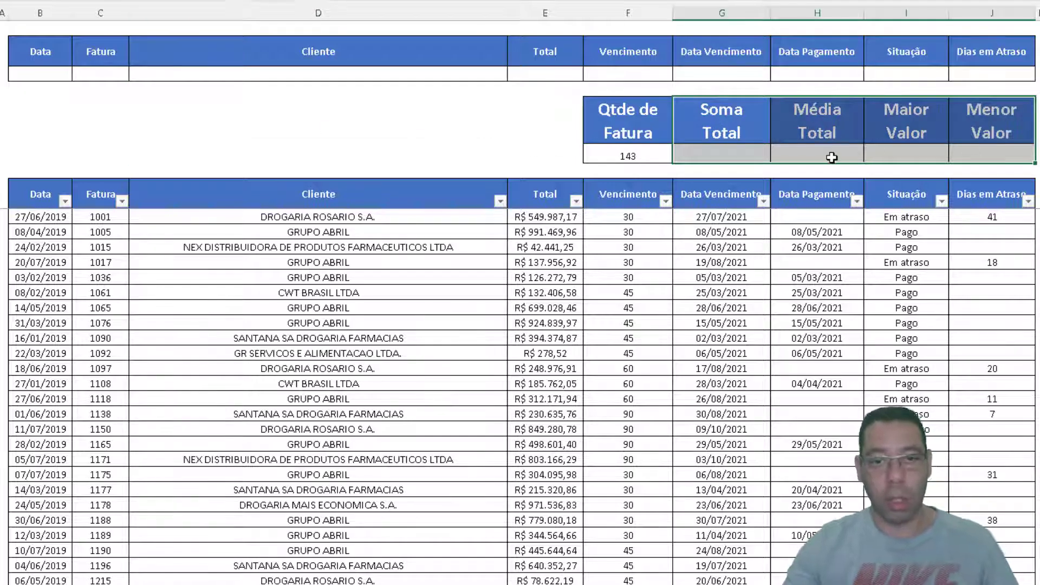
{"action": "double_click", "coordinate": [629, 155]}
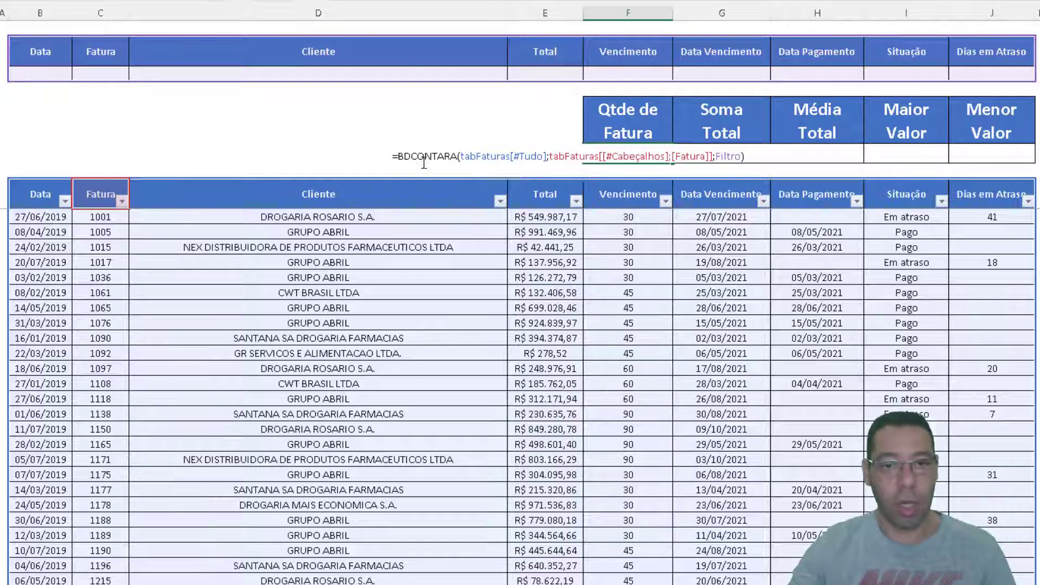
{"action": "key", "text": "Escape"}
{"action": "left_click", "coordinate": [712, 119]}
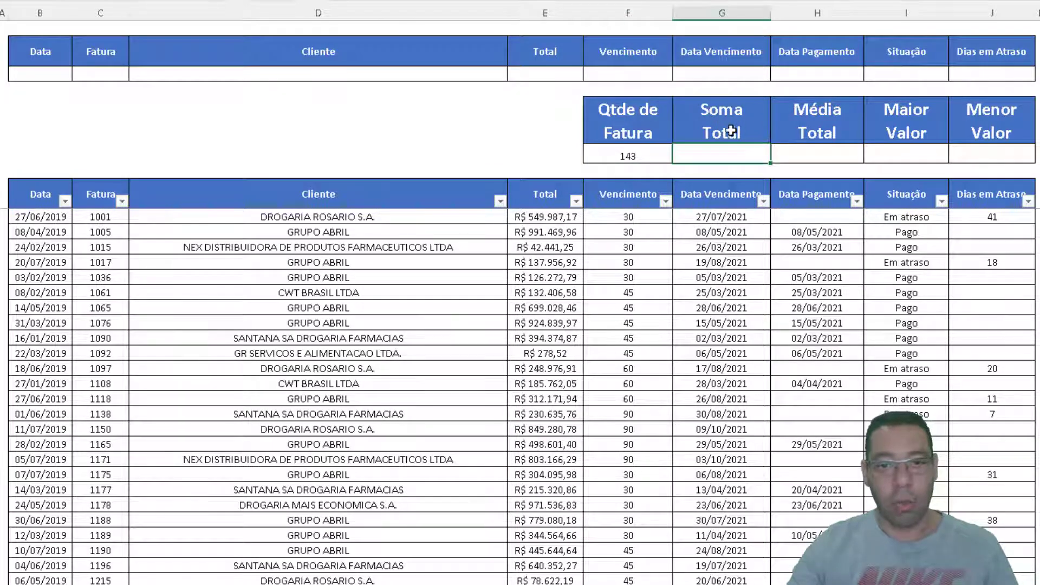
{"action": "left_click", "coordinate": [812, 121]}
{"action": "left_click", "coordinate": [905, 122]}
{"action": "left_click", "coordinate": [990, 114]}
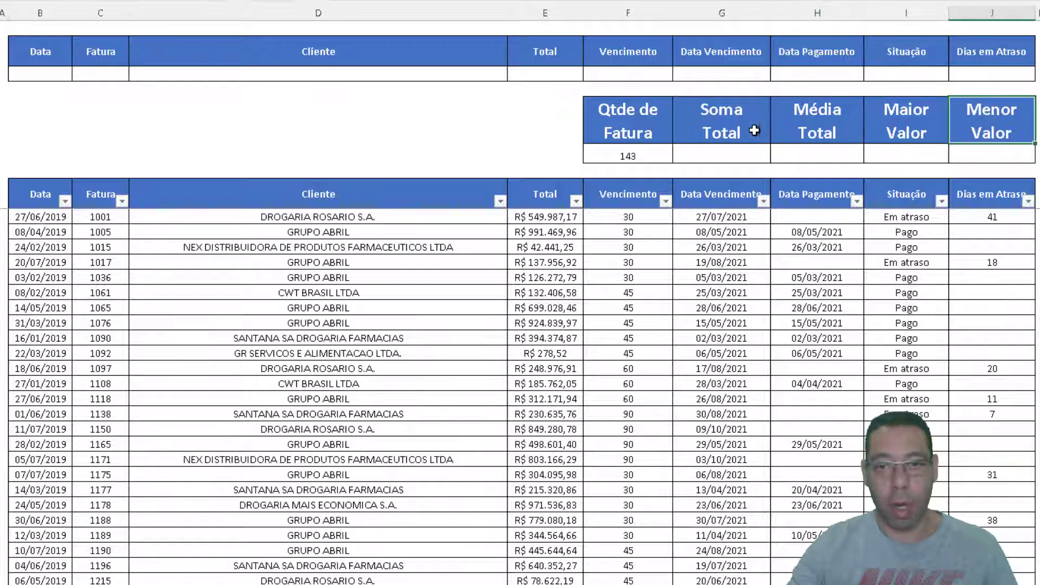
- Start a BDSOMA formula in the Soma Total result cell with the entire invoice table, tabFaturas[#Tudo], as the database
{"action": "left_click", "coordinate": [728, 157]}
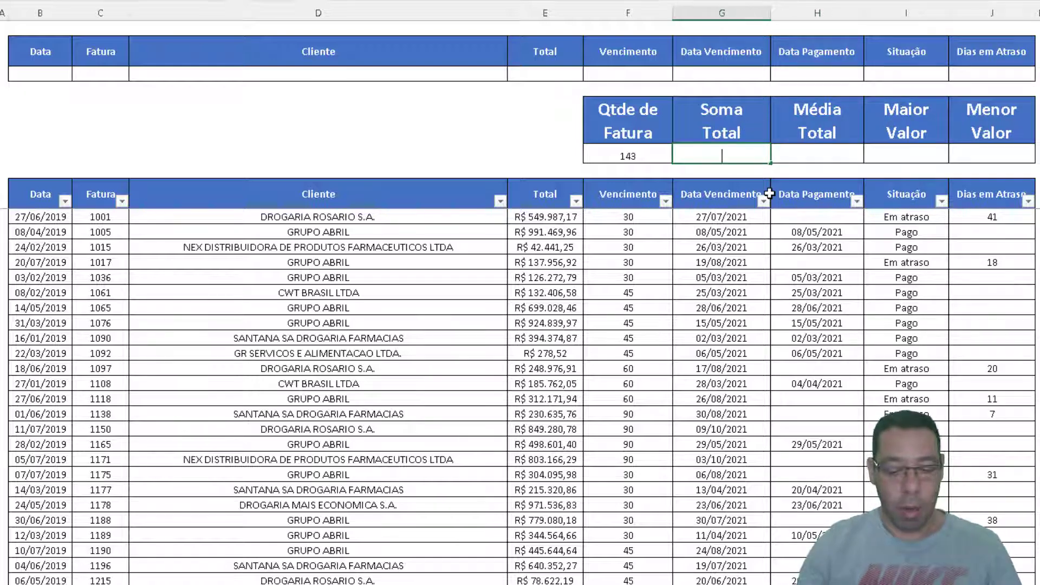
{"action": "type", "text": "="}
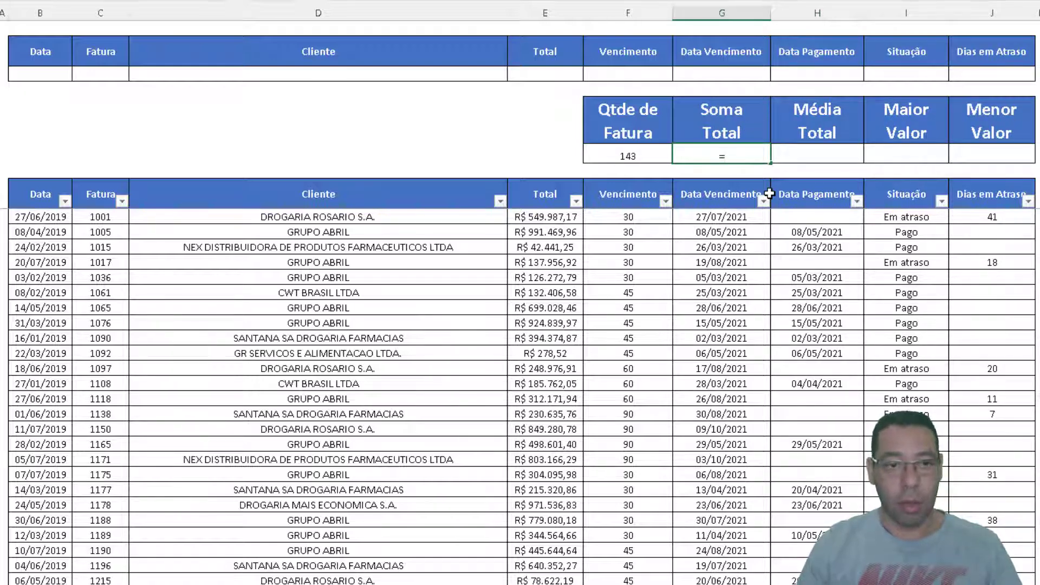
{"action": "type", "text": "BDSOMA("}
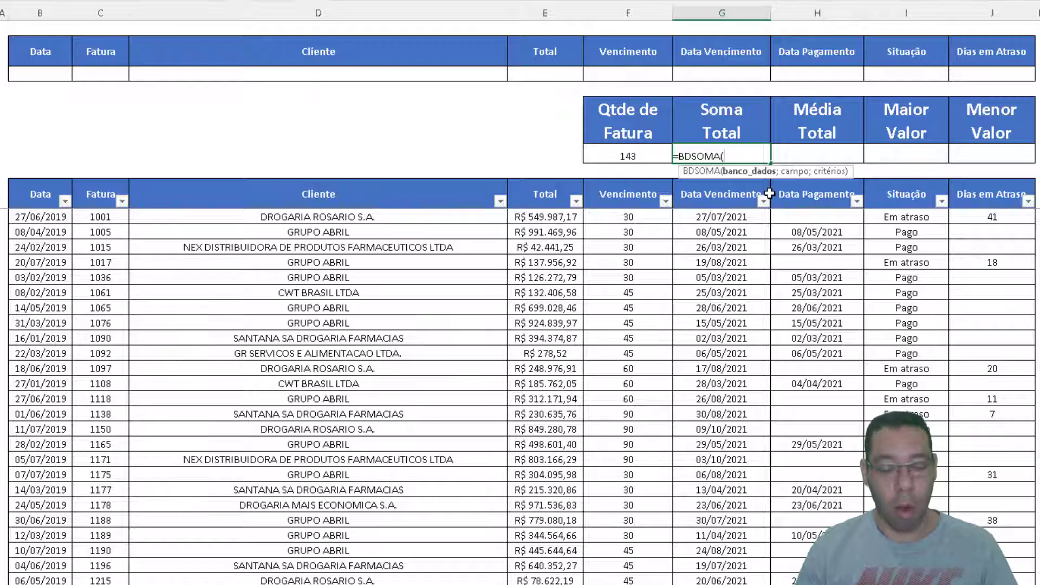
{"action": "type", "text": "tab"}
{"action": "key", "text": "Tab"}
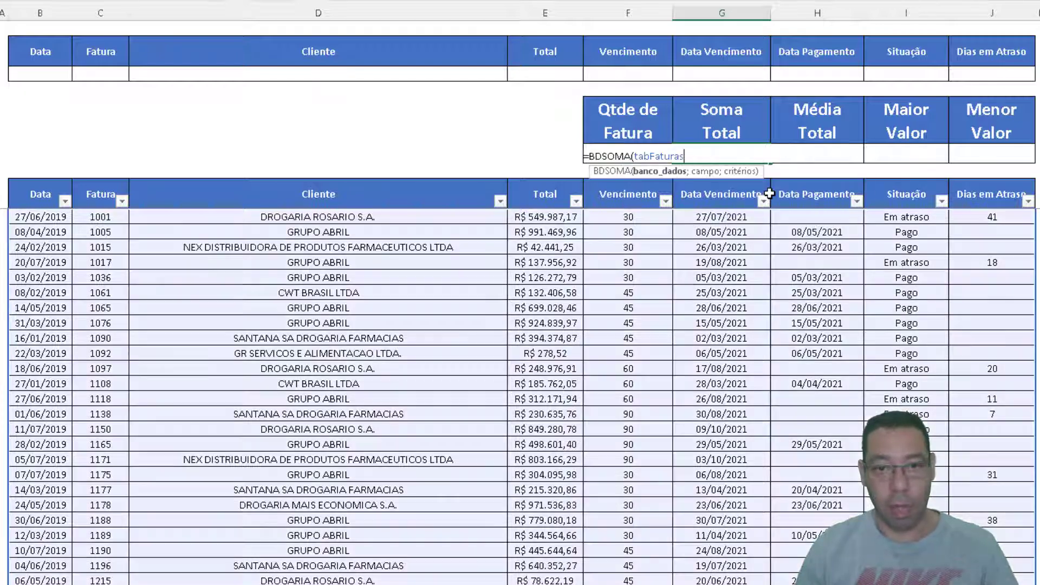
{"action": "type", "text": "["}
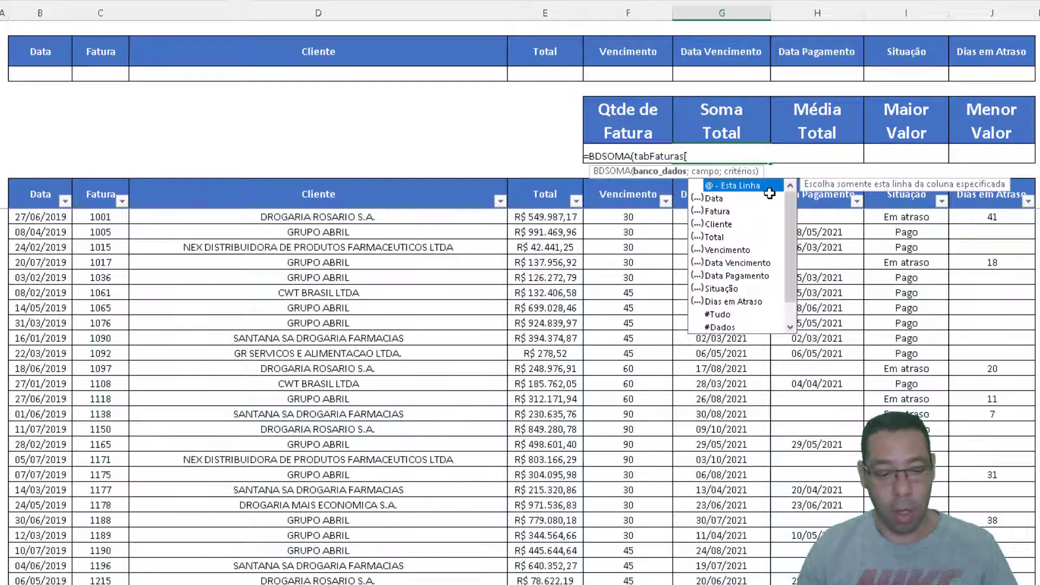
{"action": "type", "text": "#"}
{"action": "key", "text": "Tab"}
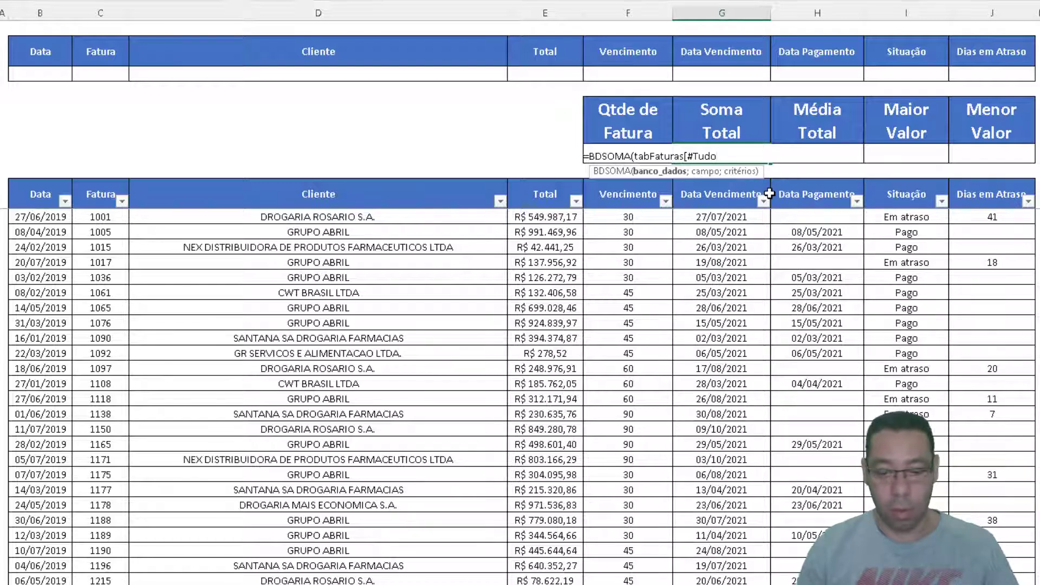
{"action": "type", "text": "]"}
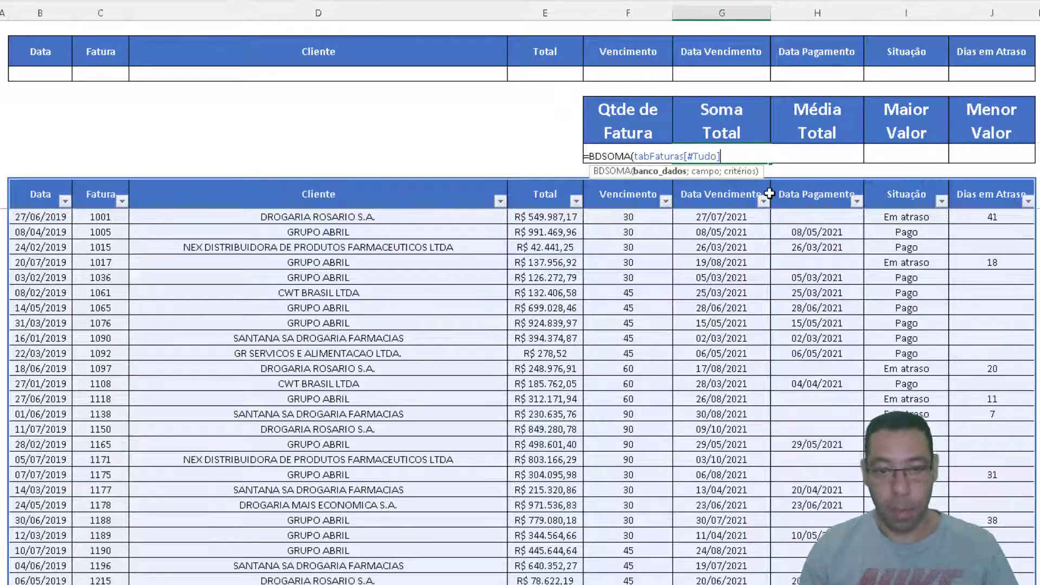
{"action": "type", "text": ";"}
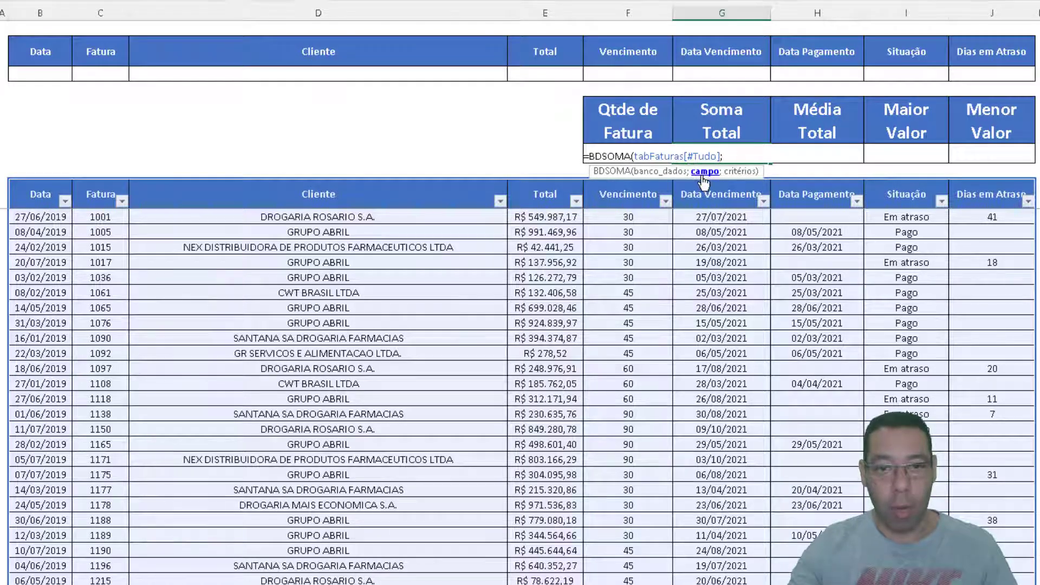
- Complete the BDSOMA formula with the invoice table's Total header as the field and Filtro as the criteria
{"action": "left_click", "coordinate": [547, 197]}
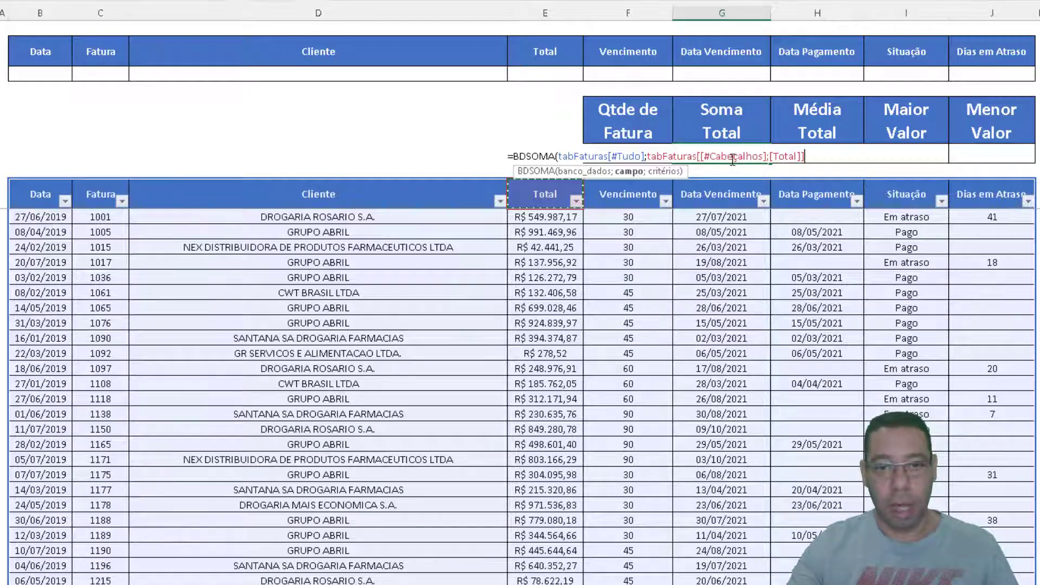
{"action": "type", "text": ";"}
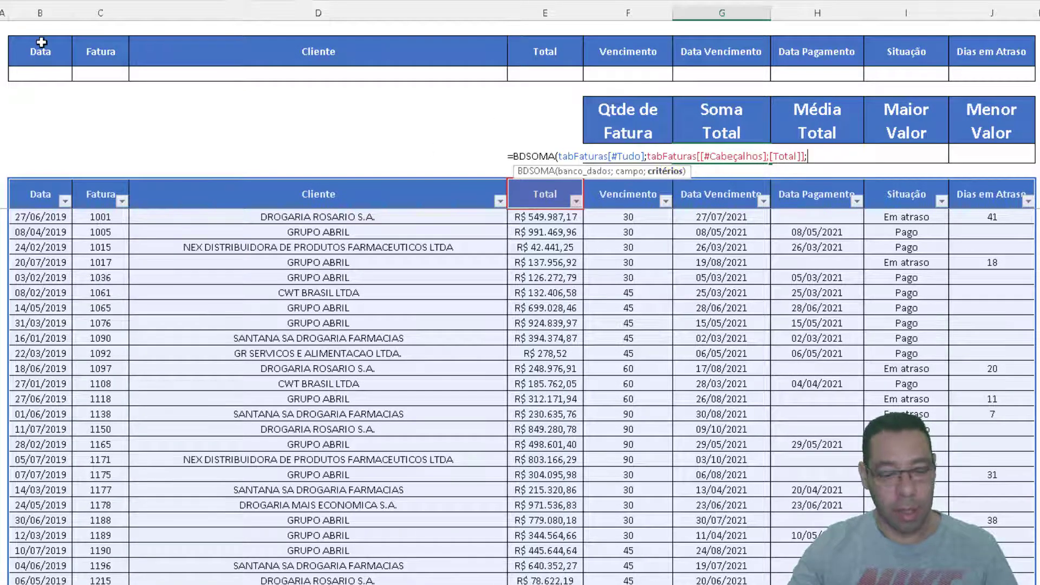
{"action": "type", "text": "Filtro"}
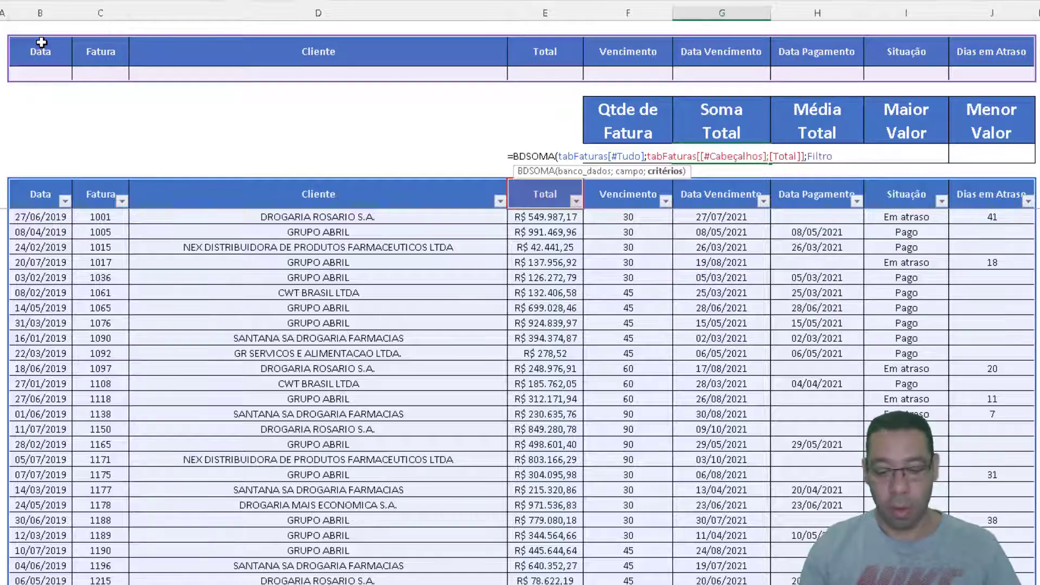
{"action": "type", "text": ")"}
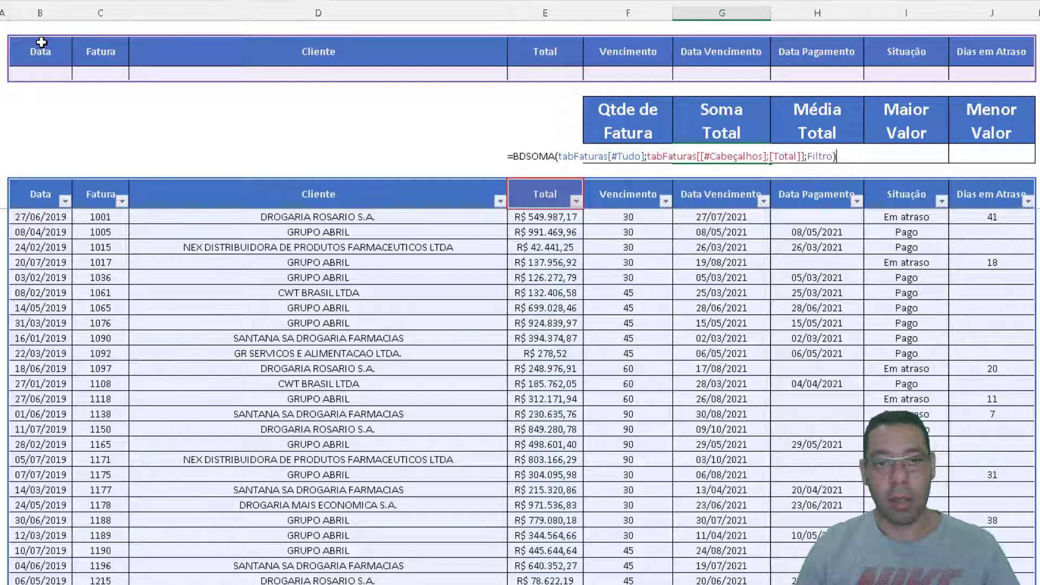
{"action": "key", "text": "Return"}
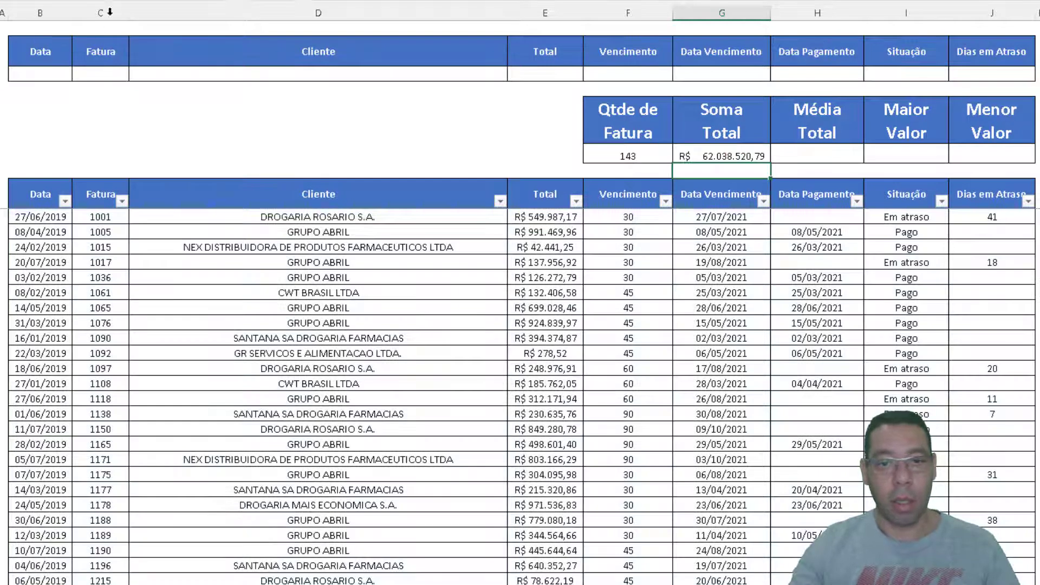
{"action": "left_click", "coordinate": [698, 159]}
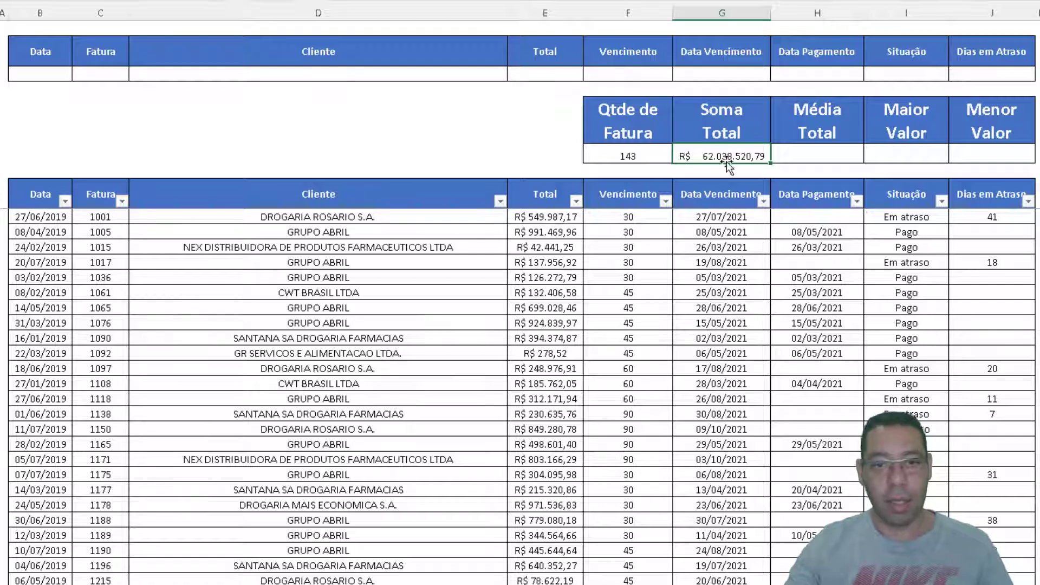
- Set the Situação criterion to Em atraso and check the Soma Total result
{"action": "left_click_drag", "start_coordinate": [16, 68], "coordinate": [1010, 75]}
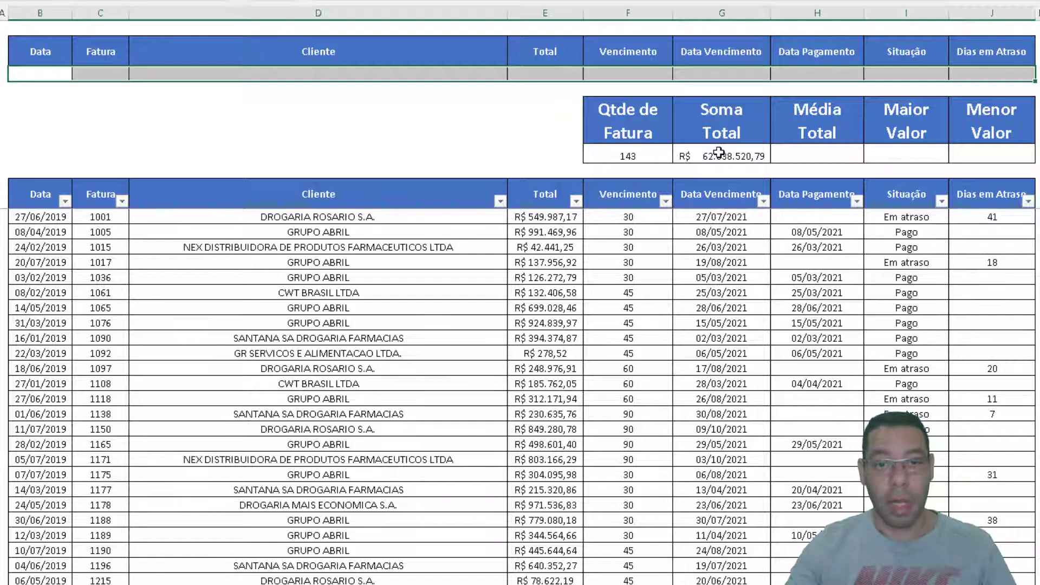
{"action": "left_click", "coordinate": [914, 77]}
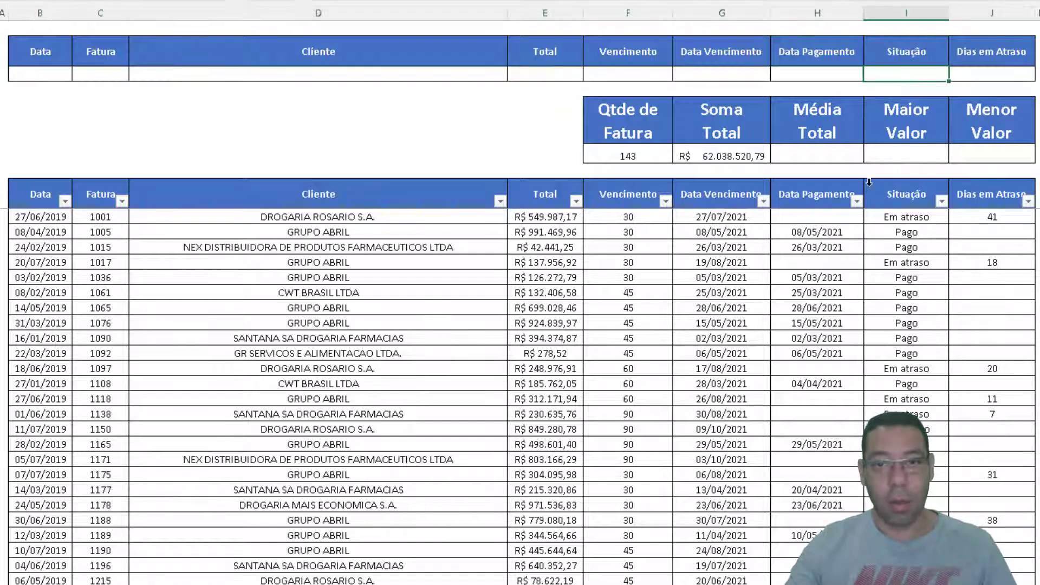
{"action": "type", "text": "em atras"}
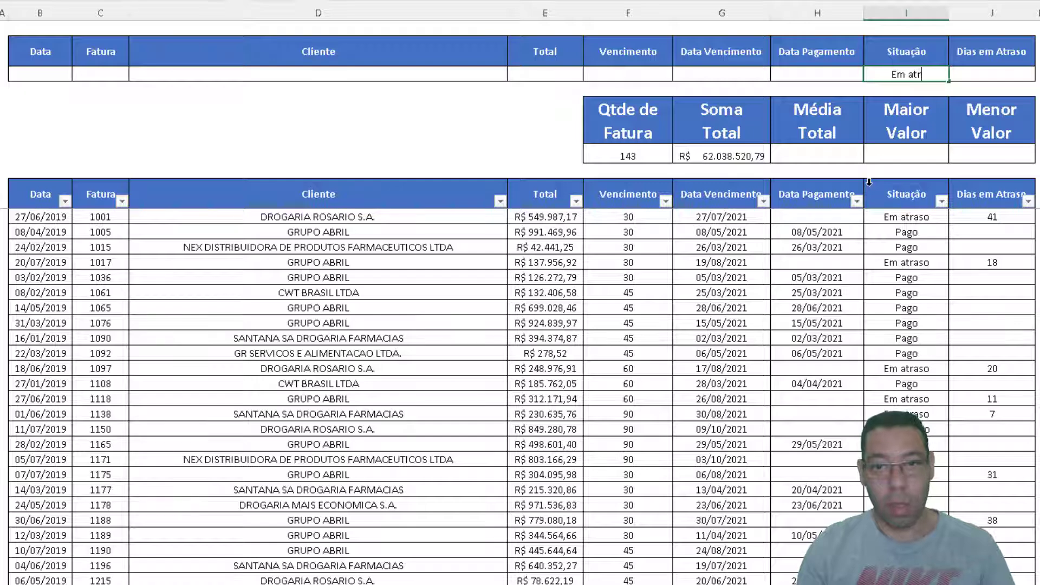
{"action": "type", "text": "o"}
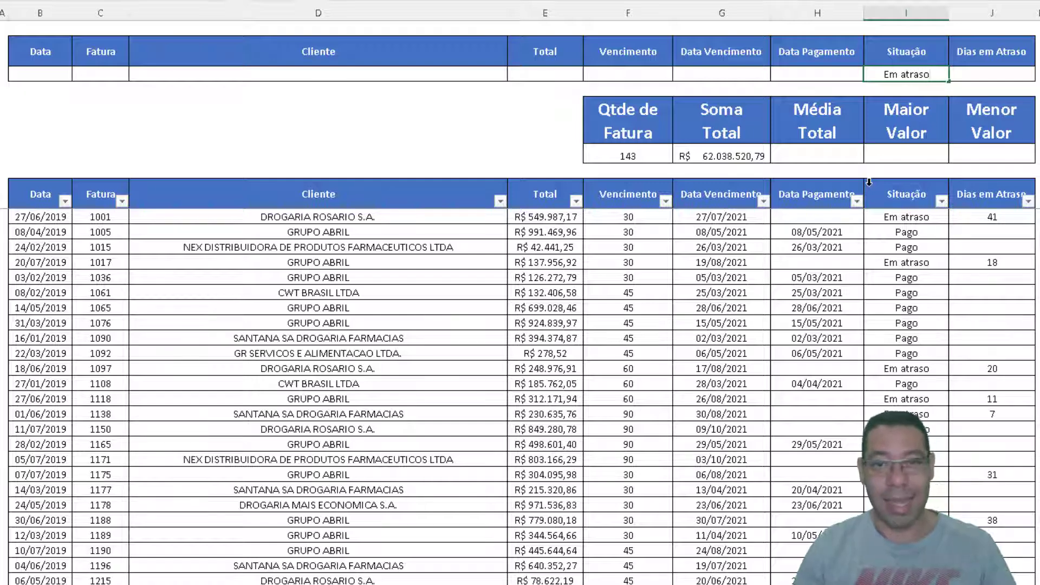
{"action": "key", "text": "Return"}
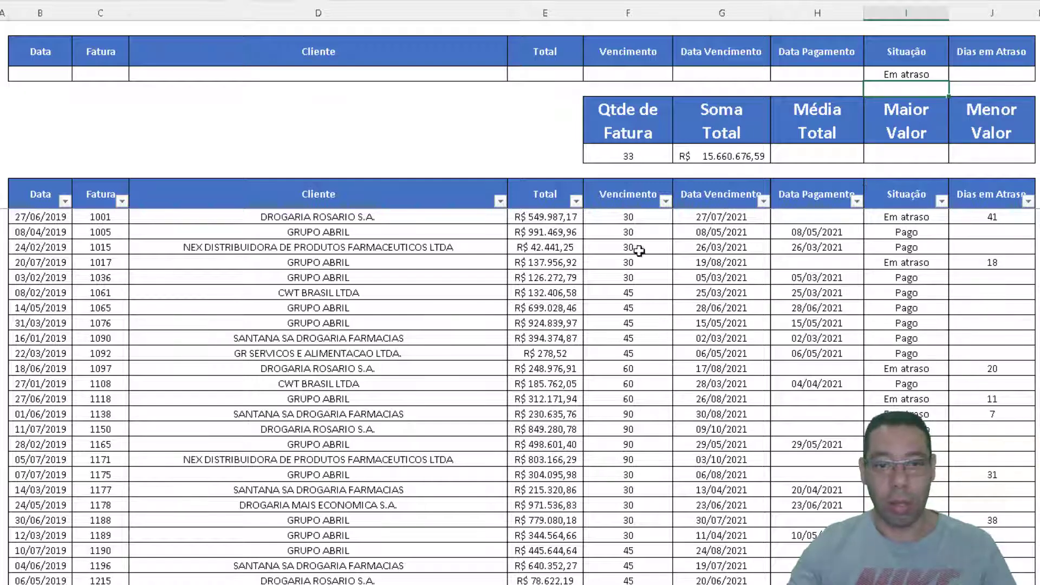
{"action": "left_click", "coordinate": [703, 156]}
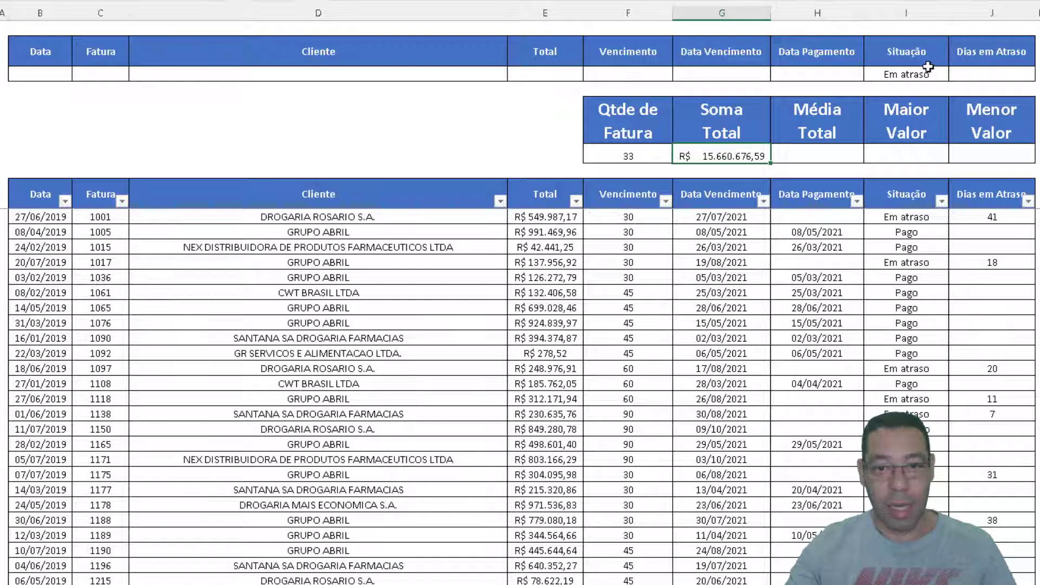
- Add 90 as the Vencimento criterion and check the Qtde de Fatura result
{"action": "left_click", "coordinate": [615, 75]}
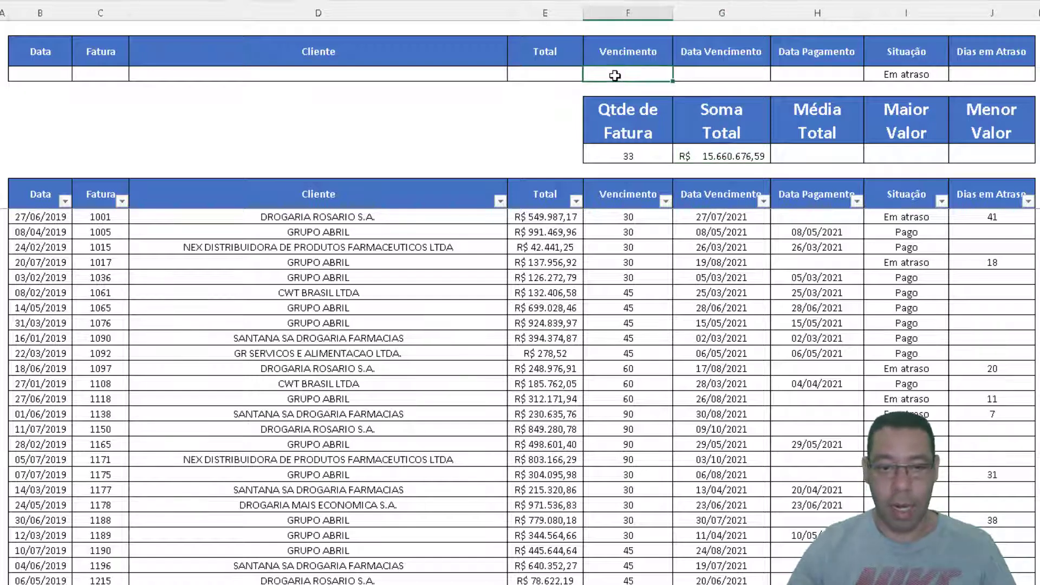
{"action": "type", "text": "90"}
{"action": "key", "text": "Return"}
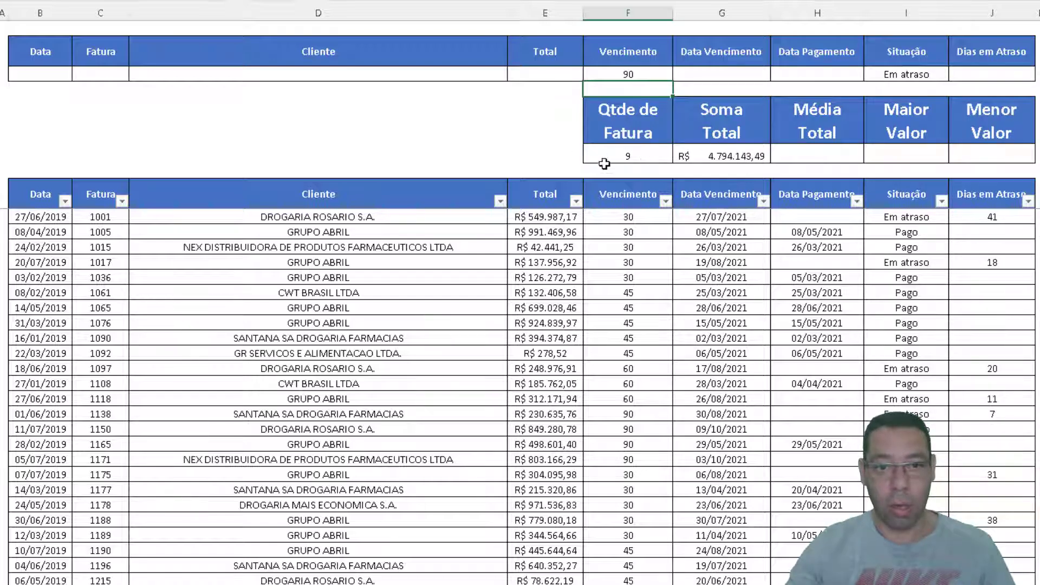
{"action": "left_click", "coordinate": [624, 156]}
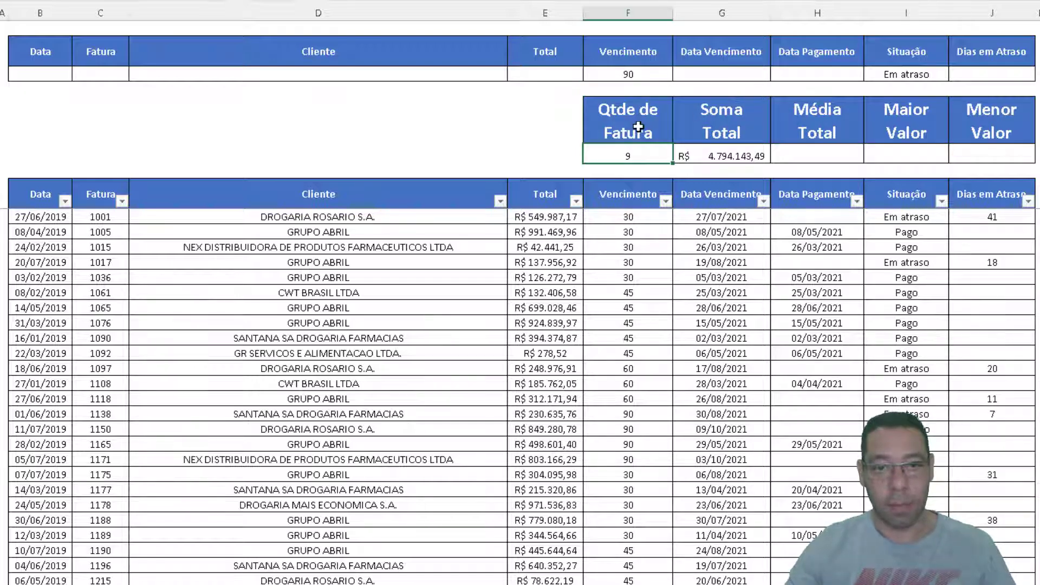
- Clear the criteria from Vencimento through Dias em Atraso
{"action": "left_click_drag", "start_coordinate": [606, 77], "coordinate": [961, 77]}
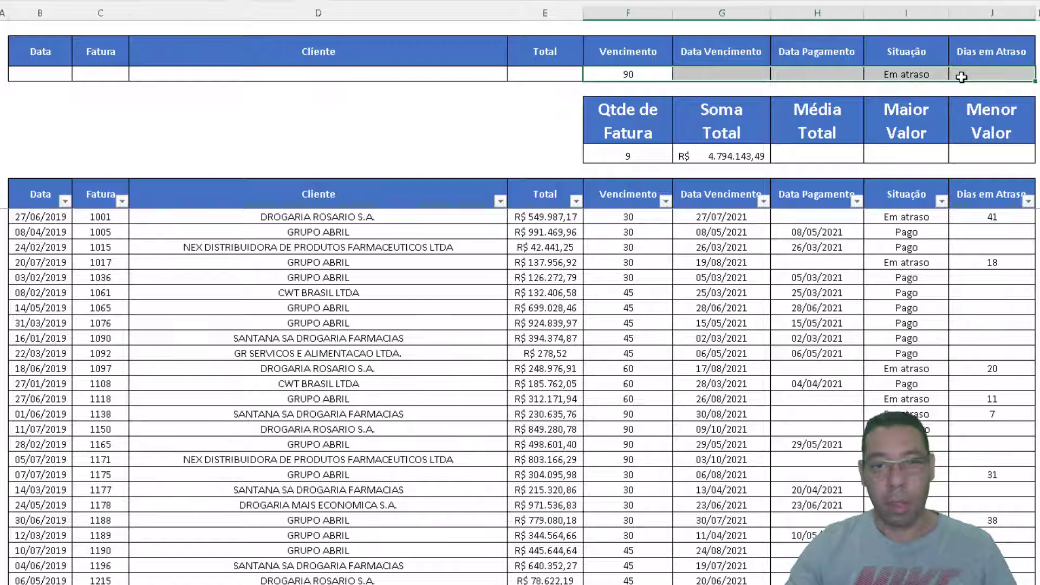
{"action": "key", "text": "Delete"}
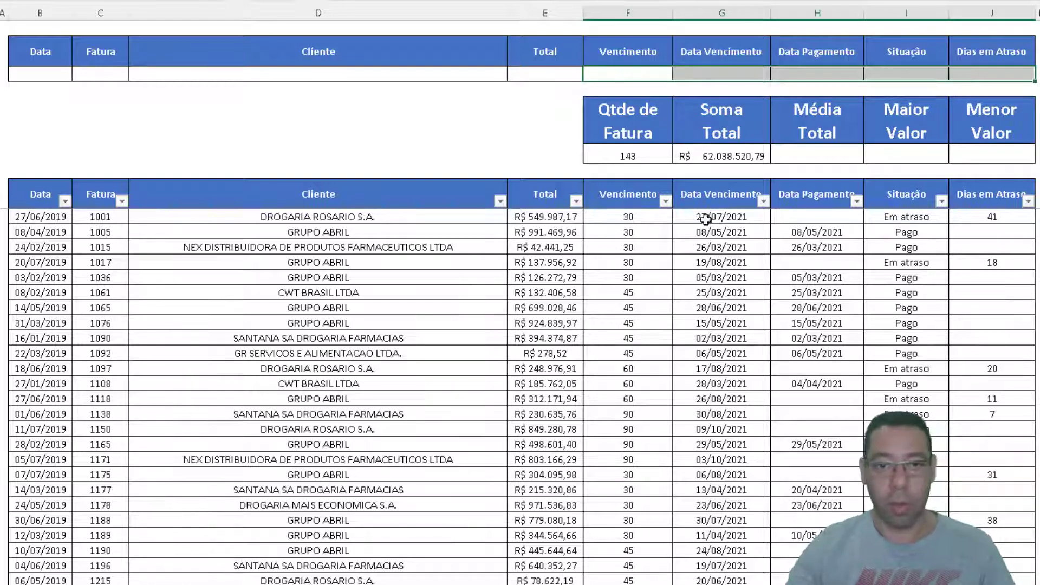
{"action": "left_click", "coordinate": [615, 155]}
{"action": "left_click", "coordinate": [815, 153]}
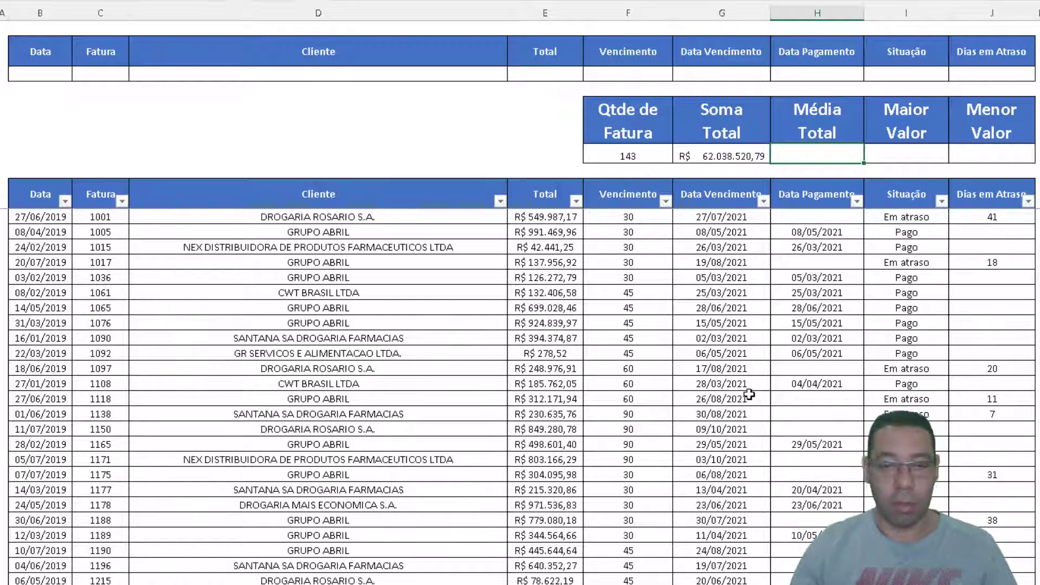
{"action": "key", "text": "Left"}
{"action": "key", "text": "Left"}
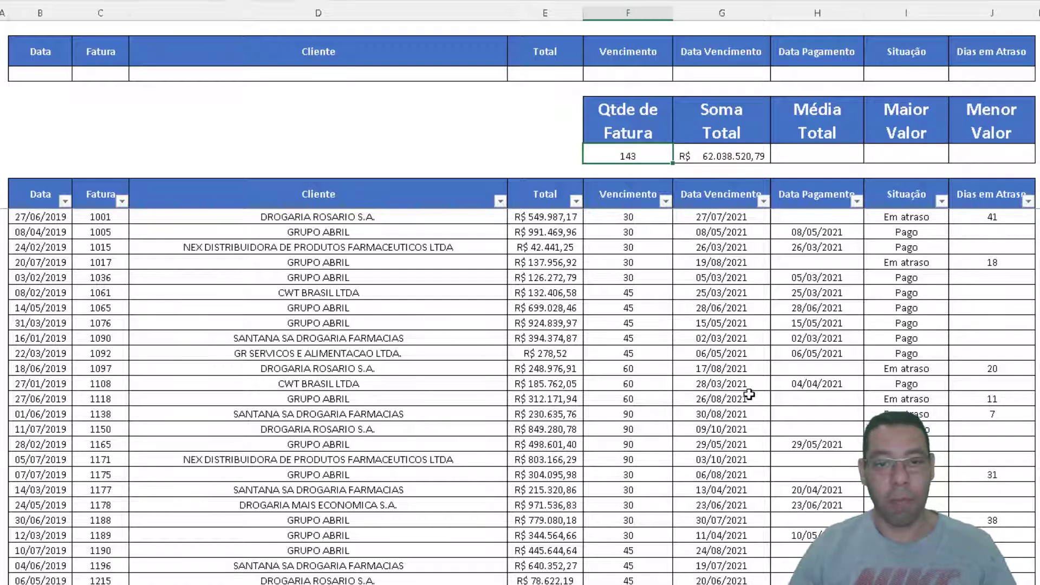
{"action": "key", "text": "Right"}
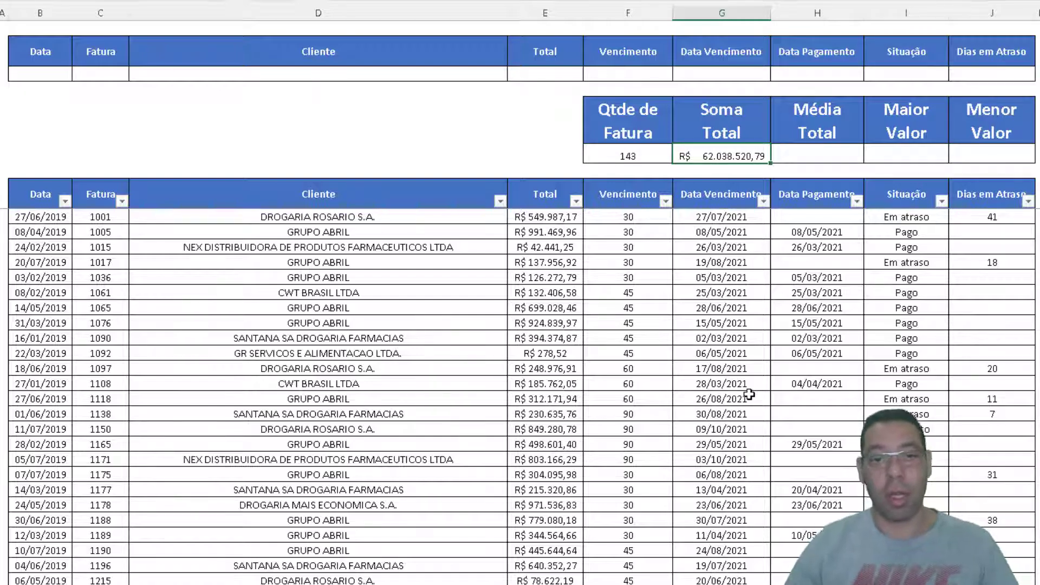
- Begin a BDMÉDIA formula in the Média Total cell with tabFaturas[#Tudo] as the database
{"action": "key", "text": "Right"}
{"action": "type", "text": "="}
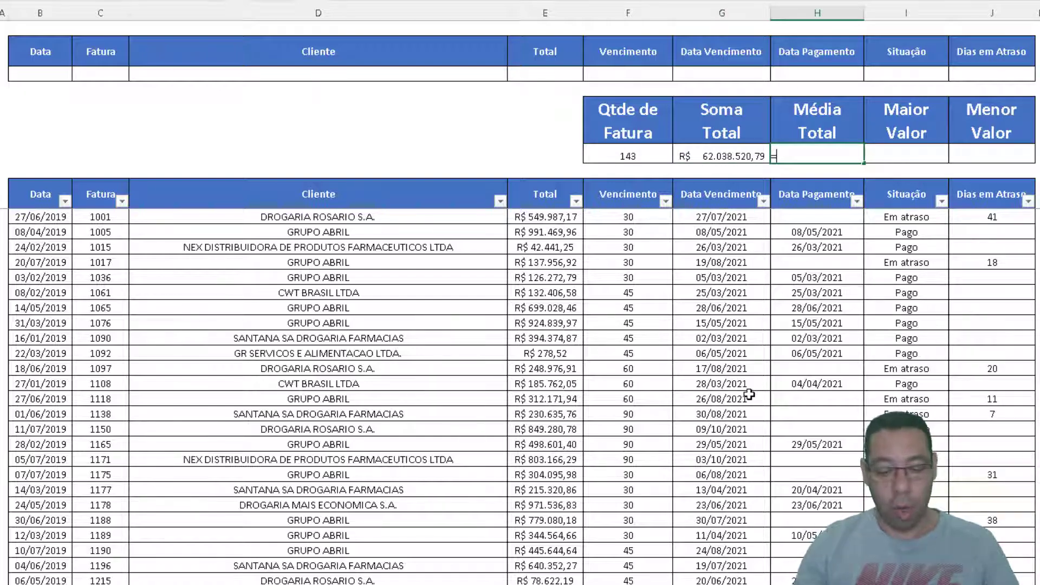
{"action": "type", "text": "BDMÉDIA("}
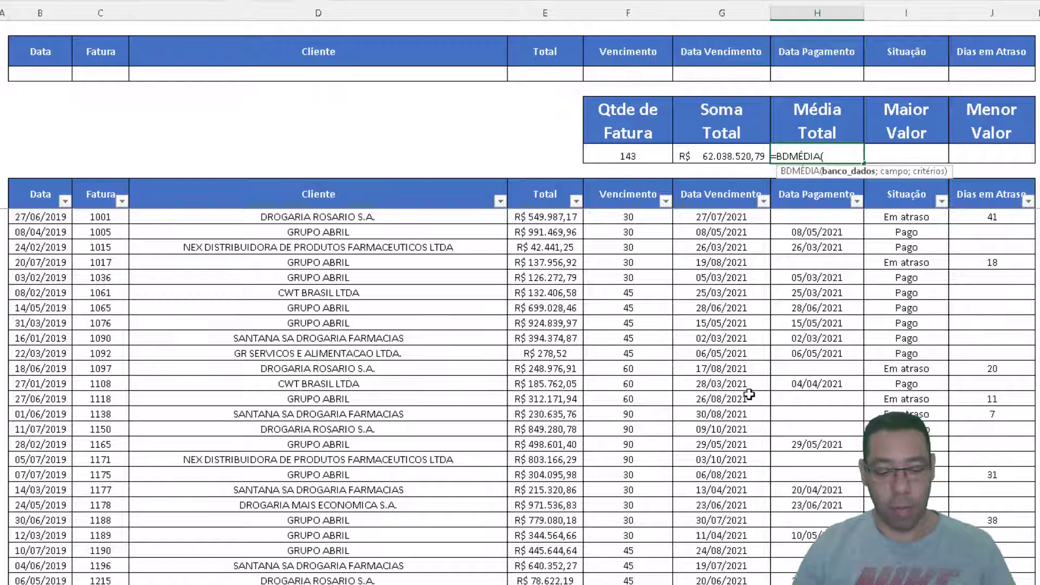
{"action": "type", "text": "tab"}
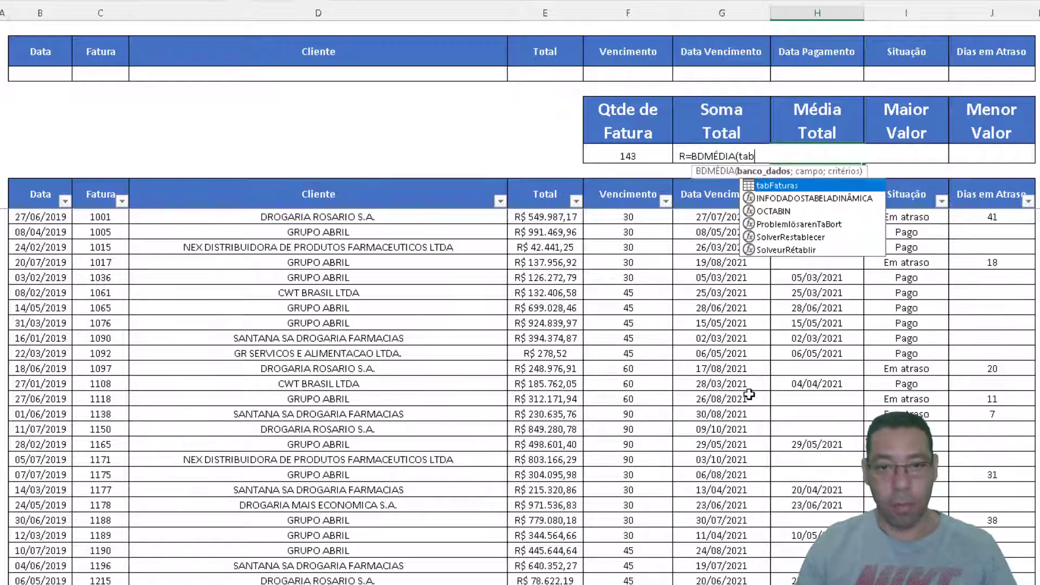
{"action": "key", "text": "Tab"}
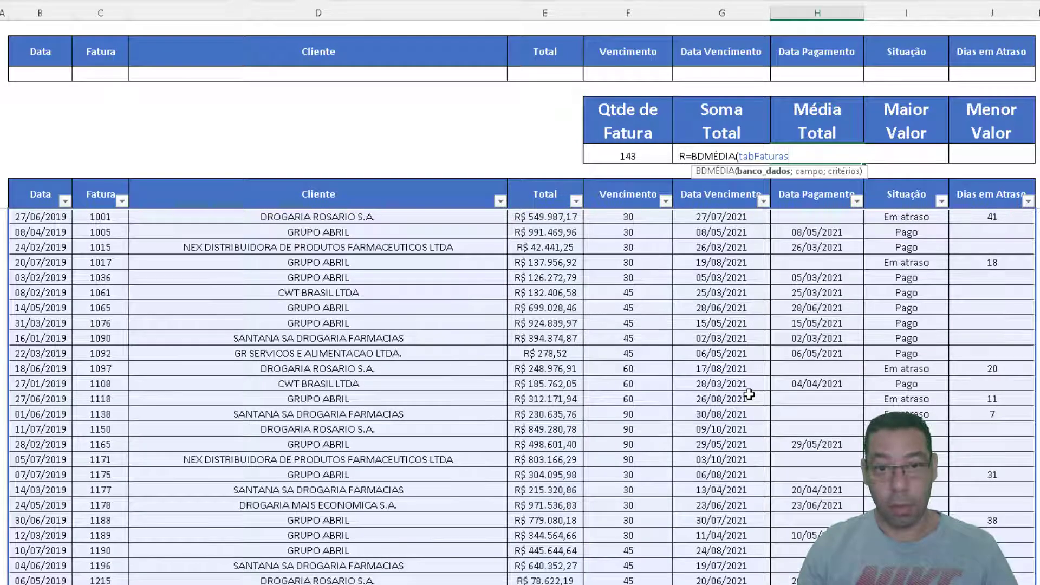
{"action": "type", "text": "["}
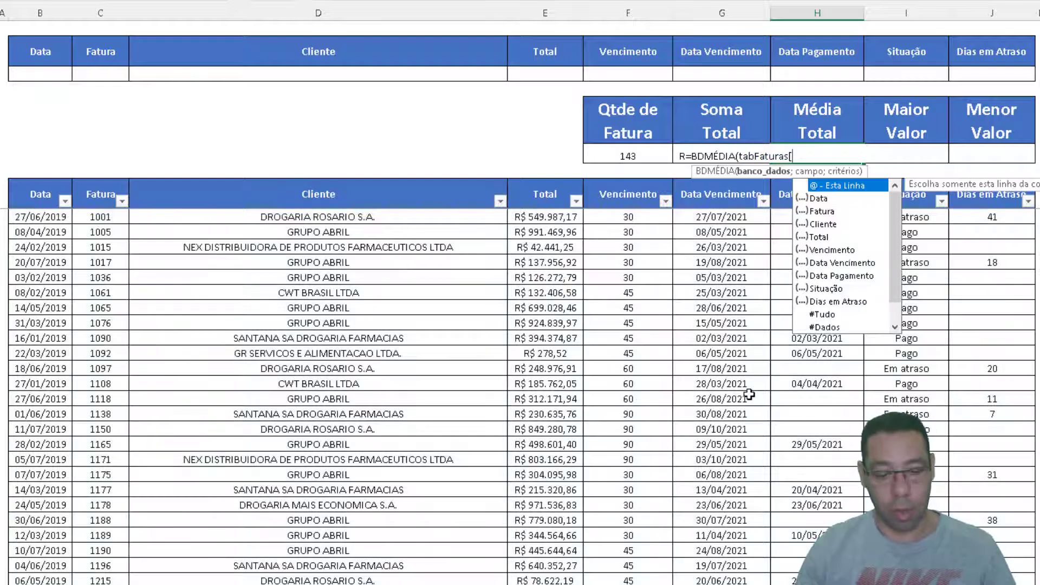
{"action": "type", "text": "#"}
{"action": "key", "text": "Tab"}
{"action": "type", "text": "]"}
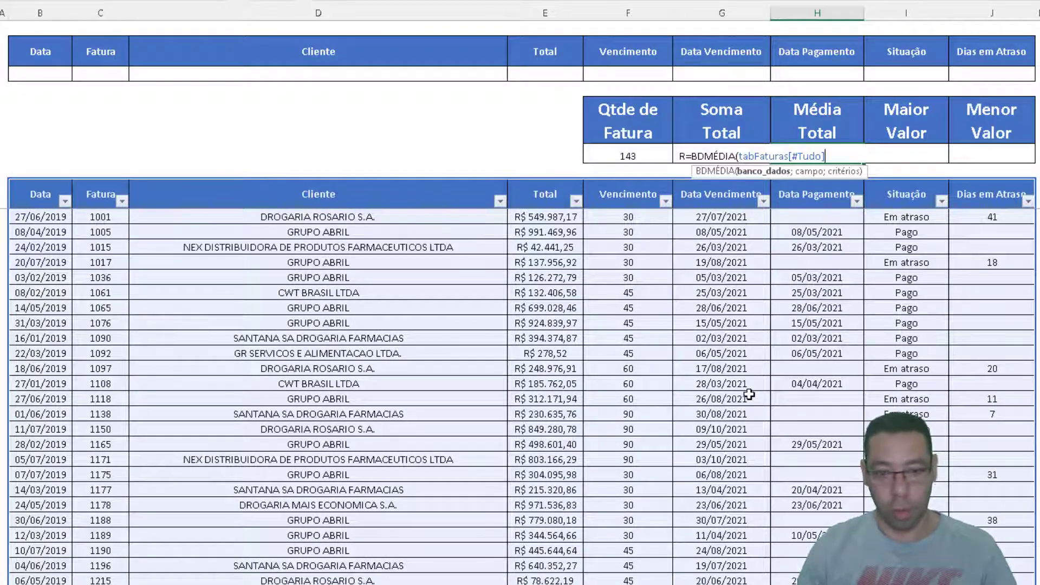
{"action": "type", "text": ";"}
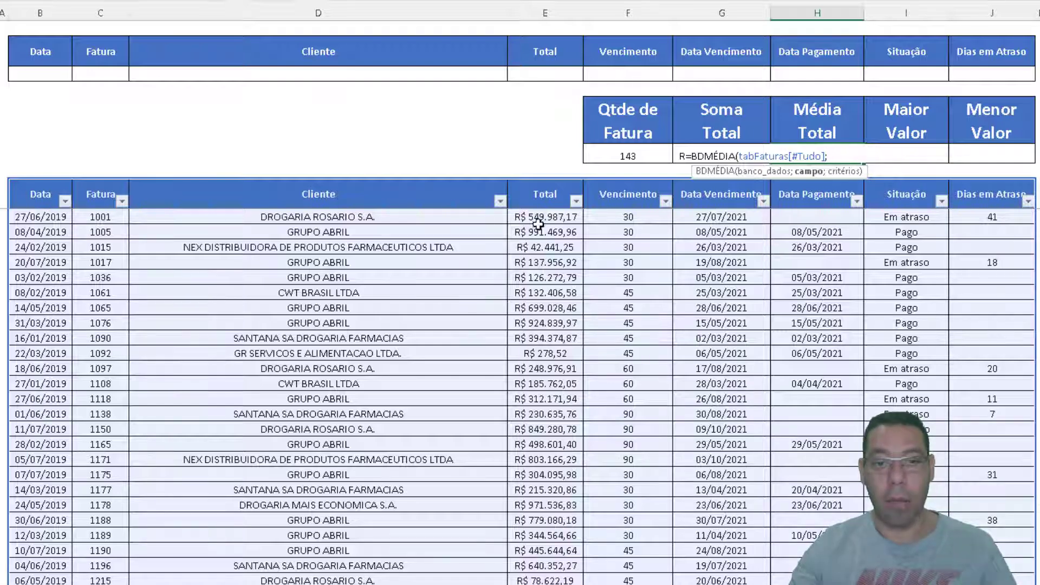
- Complete the BDMÉDIA formula with the invoice table's Total header as the field and Filtro as the criteria
{"action": "left_click", "coordinate": [530, 200]}
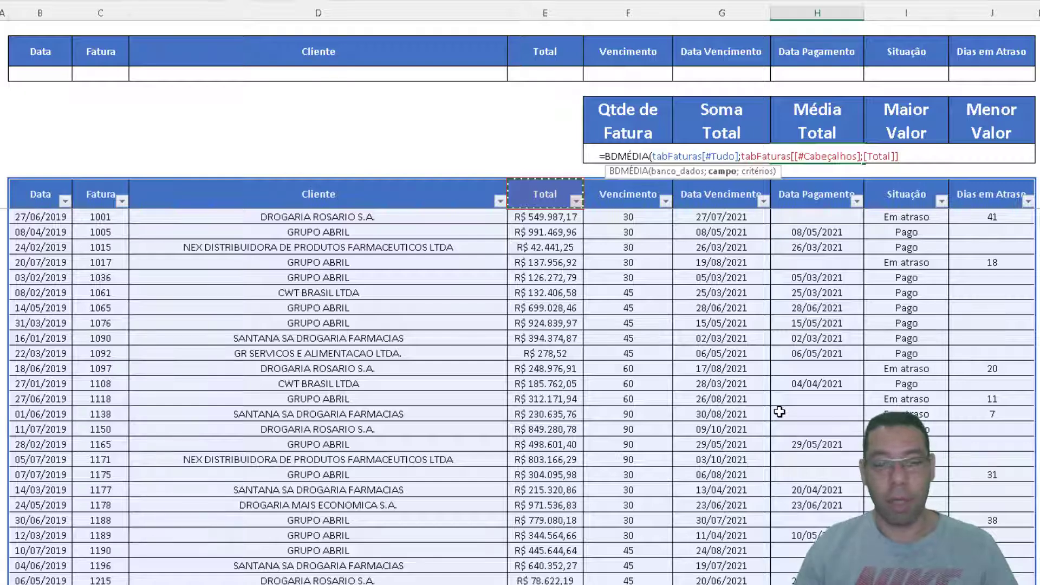
{"action": "type", "text": ";"}
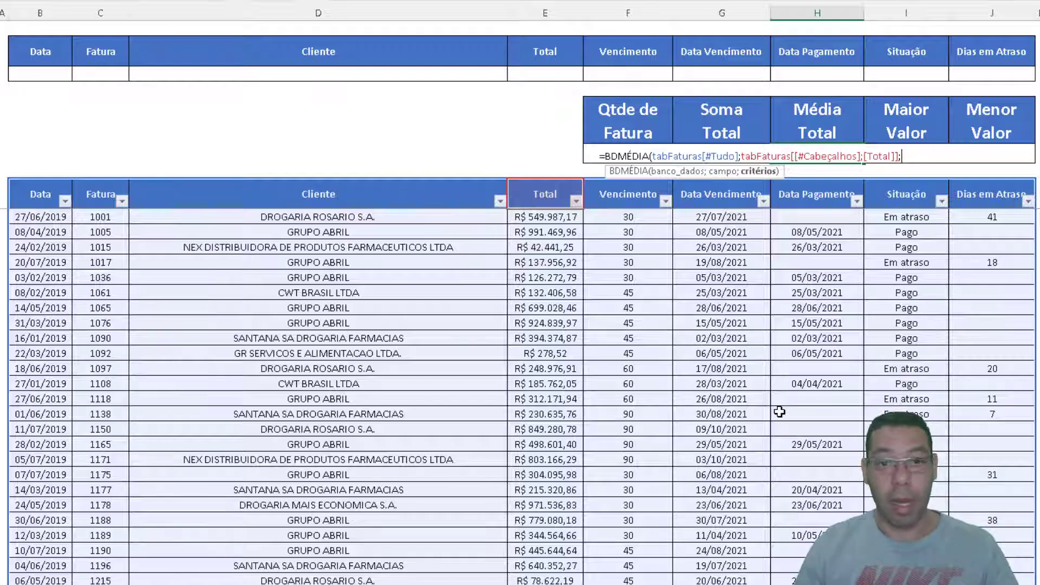
{"action": "type", "text": "filtro"}
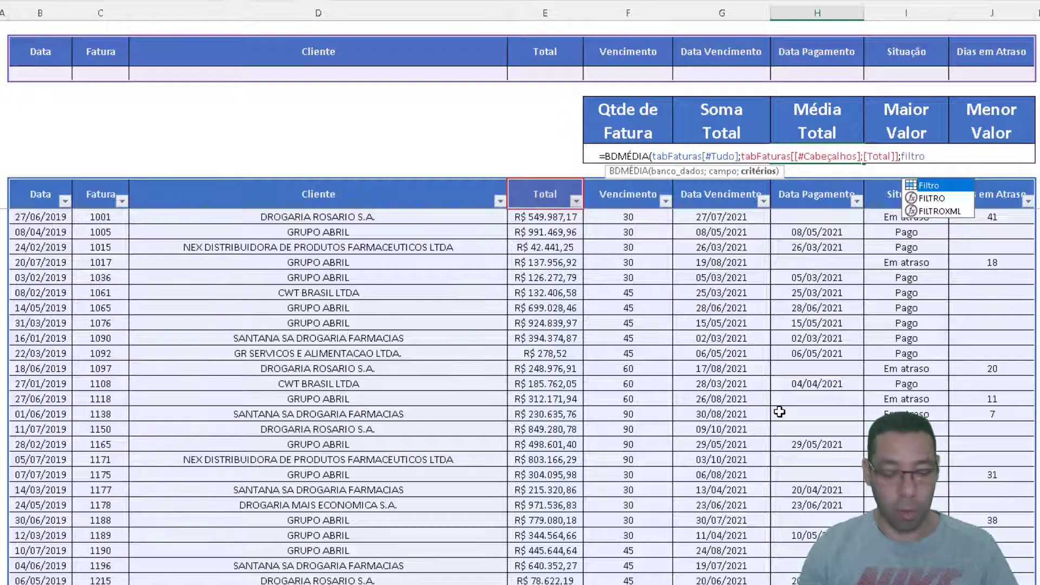
{"action": "key", "text": "Tab"}
{"action": "type", "text": ")"}
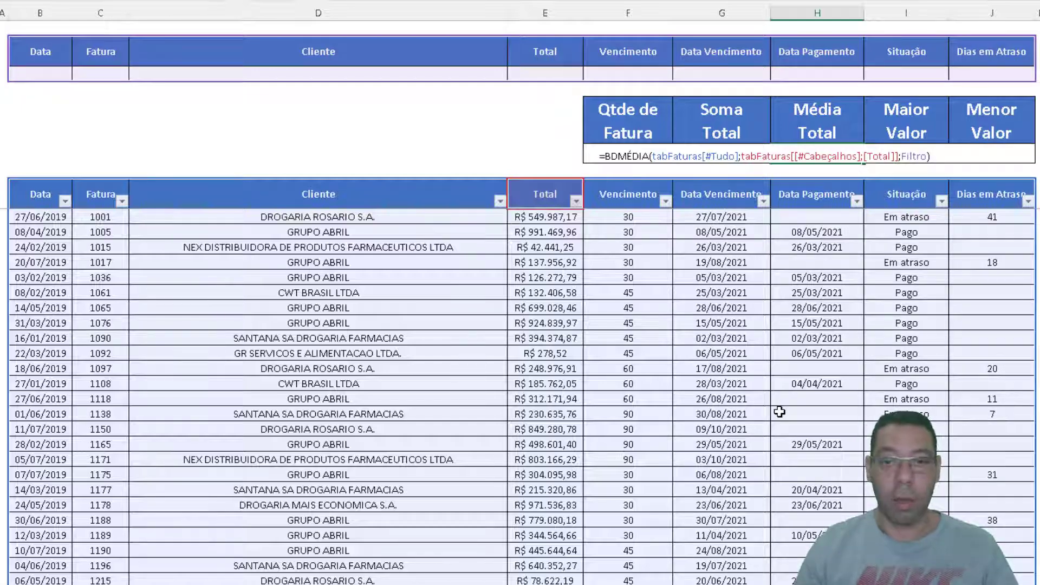
{"action": "key", "text": "Return"}
{"action": "key", "text": "Up"}
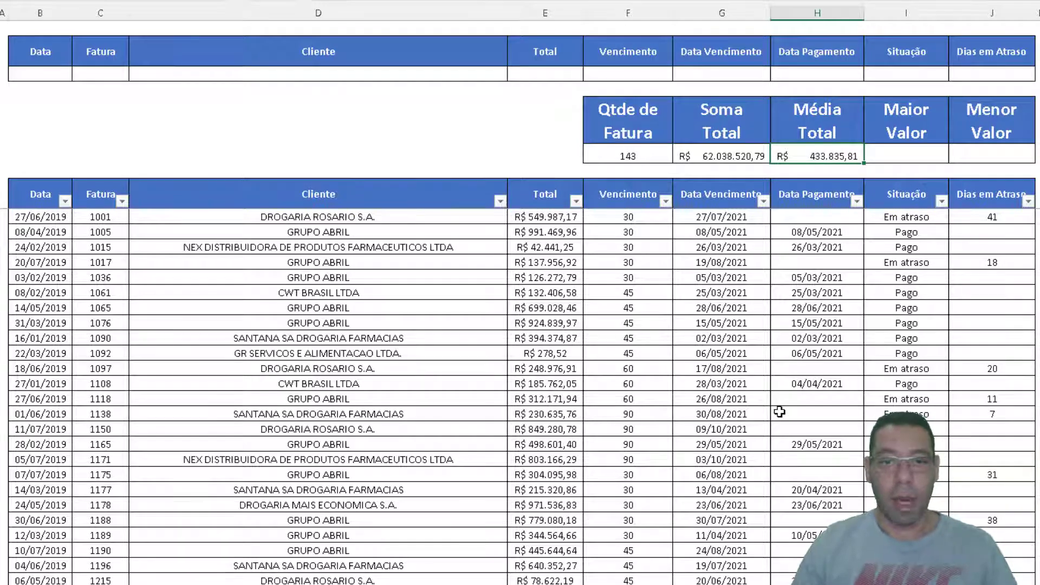
{"action": "key", "text": "Left"}
{"action": "key", "text": "Left"}
{"action": "key", "text": "Right"}
{"action": "key", "text": "Right"}
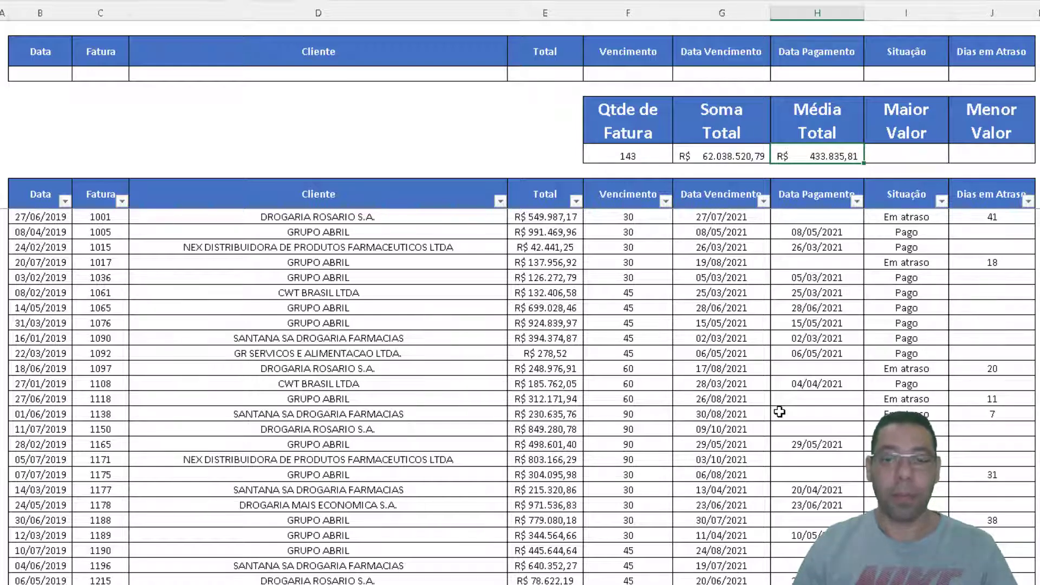
- Set the Vencimento criterion to 30 and check the Média Total result
{"action": "key", "text": "Up"}
{"action": "key", "text": "Up"}
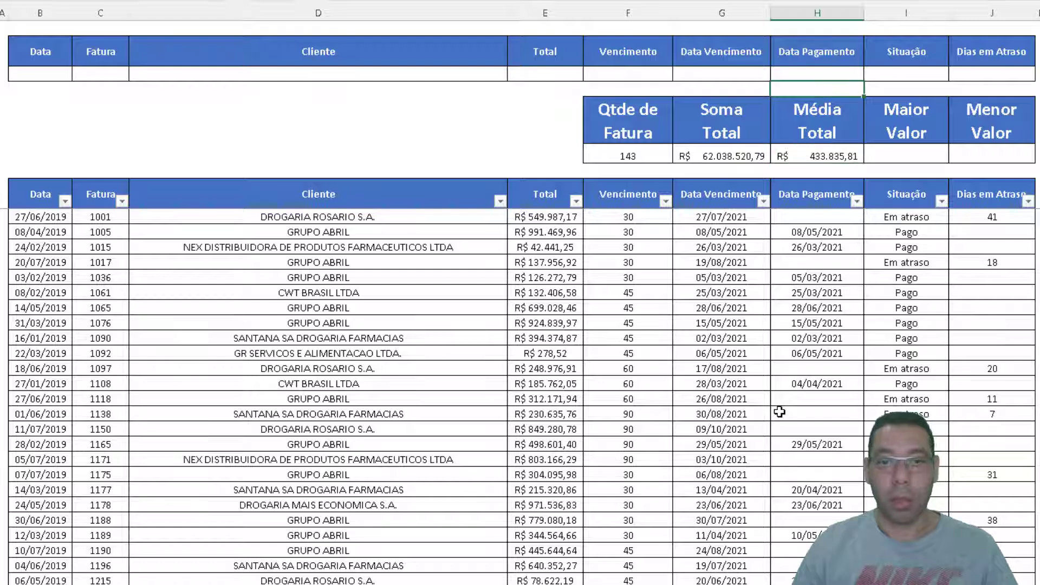
{"action": "key", "text": "Left"}
{"action": "key", "text": "Left"}
{"action": "key", "text": "Left"}
{"action": "key", "text": "Right"}
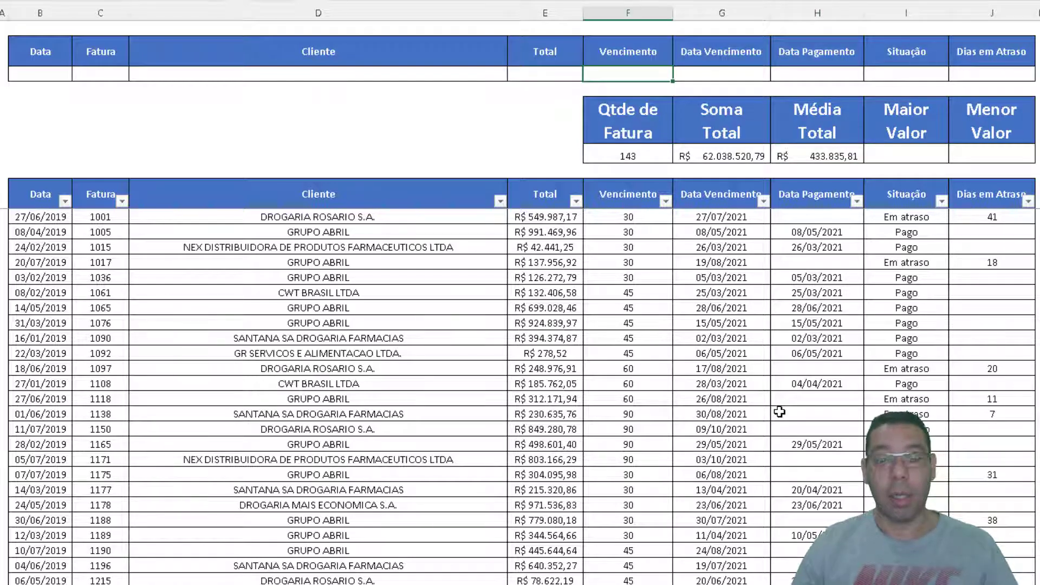
{"action": "type", "text": "30"}
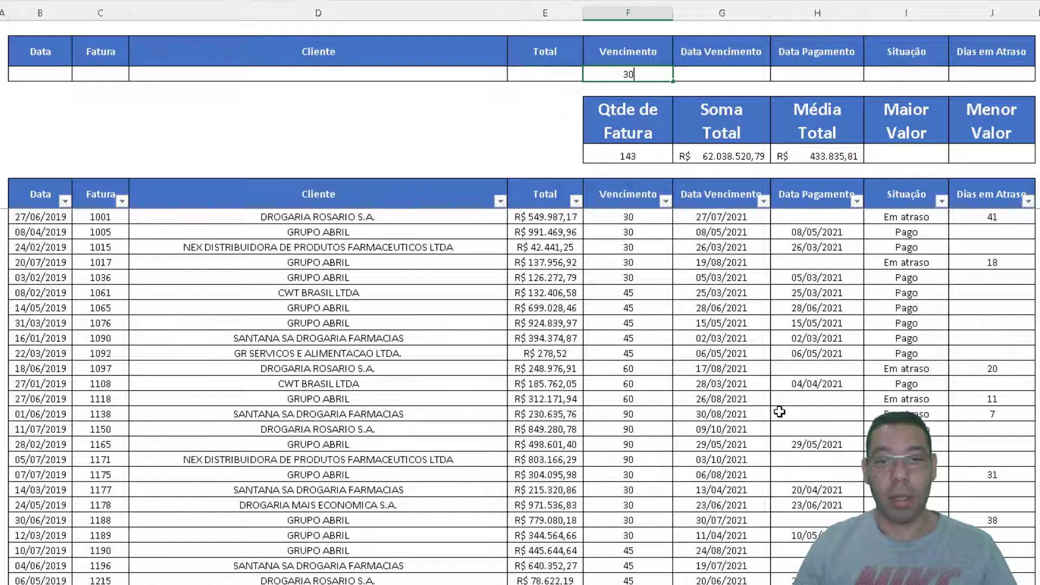
{"action": "key", "text": "Return"}
{"action": "key", "text": "Down"}
{"action": "key", "text": "Down"}
{"action": "key", "text": "Down"}
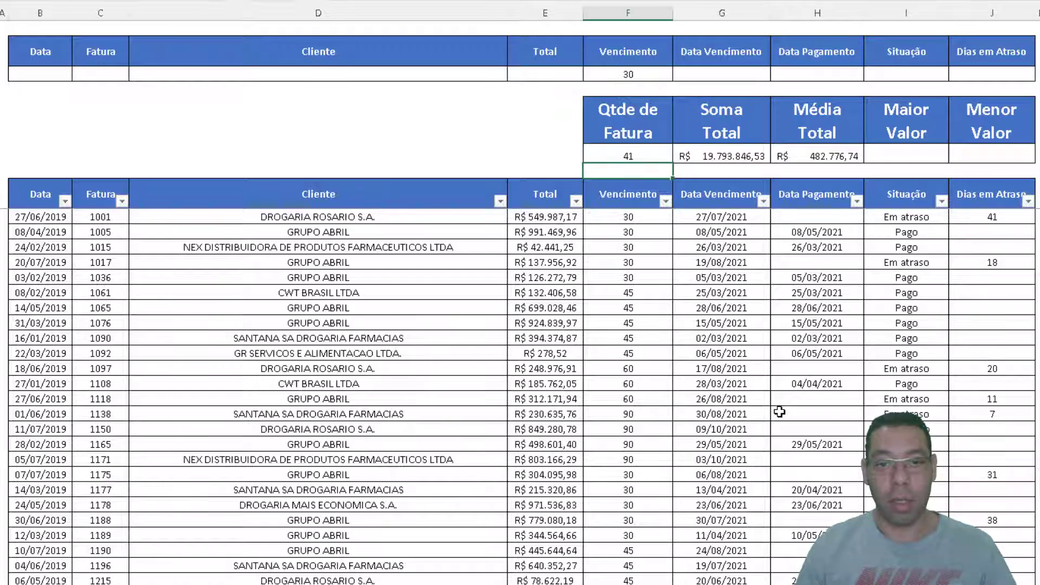
{"action": "key", "text": "Up"}
{"action": "key", "text": "Right"}
{"action": "key", "text": "Right"}
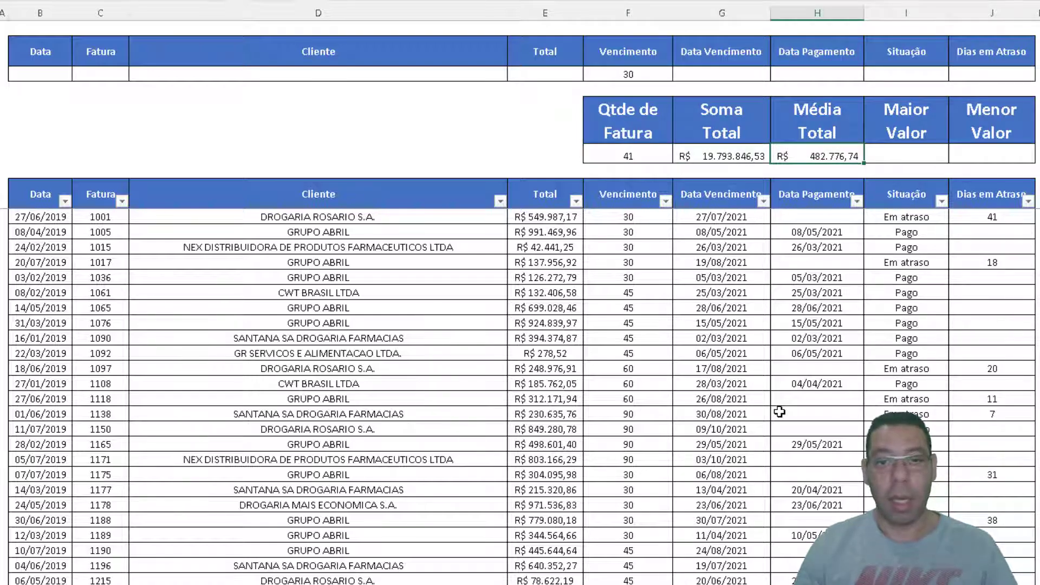
- Add Pago as the Situação criterion and check the Média Total result
{"action": "key", "text": "Left"}
{"action": "key", "text": "Left"}
{"action": "key", "text": "Up"}
{"action": "key", "text": "Up"}
{"action": "key", "text": "Up"}
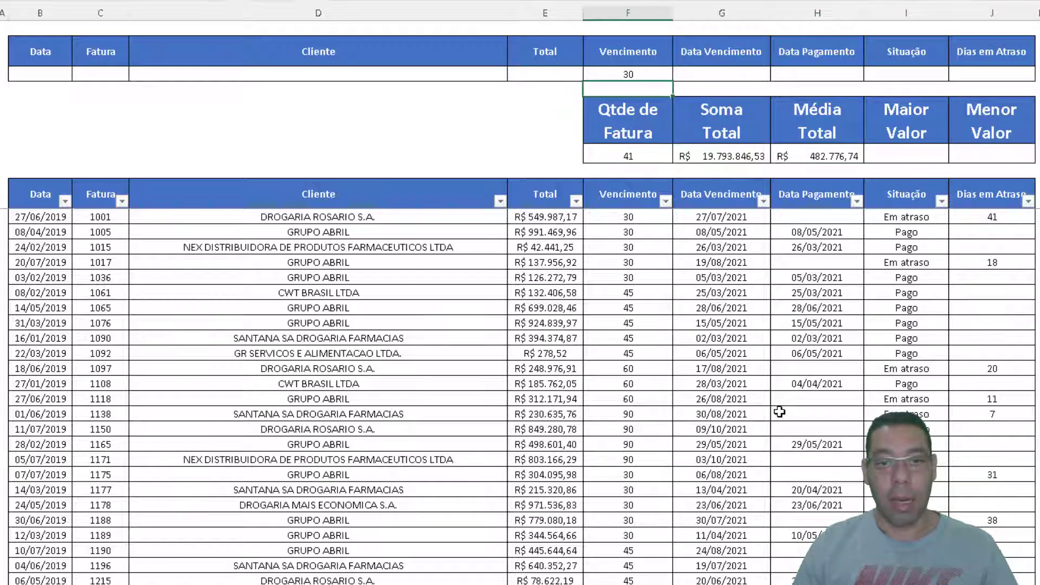
{"action": "key", "text": "Right"}
{"action": "key", "text": "Right"}
{"action": "key", "text": "Right"}
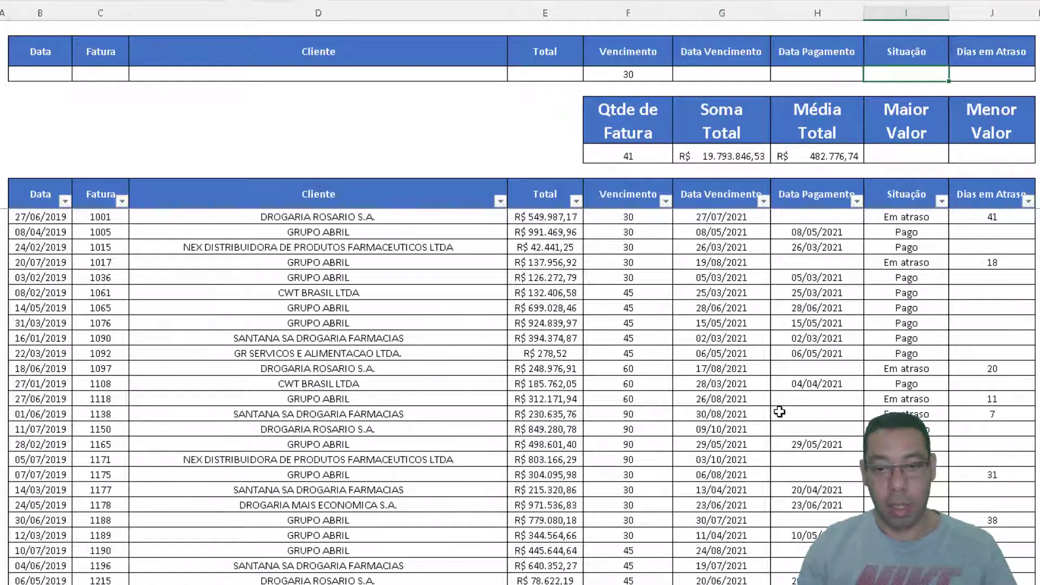
{"action": "type", "text": "Pago"}
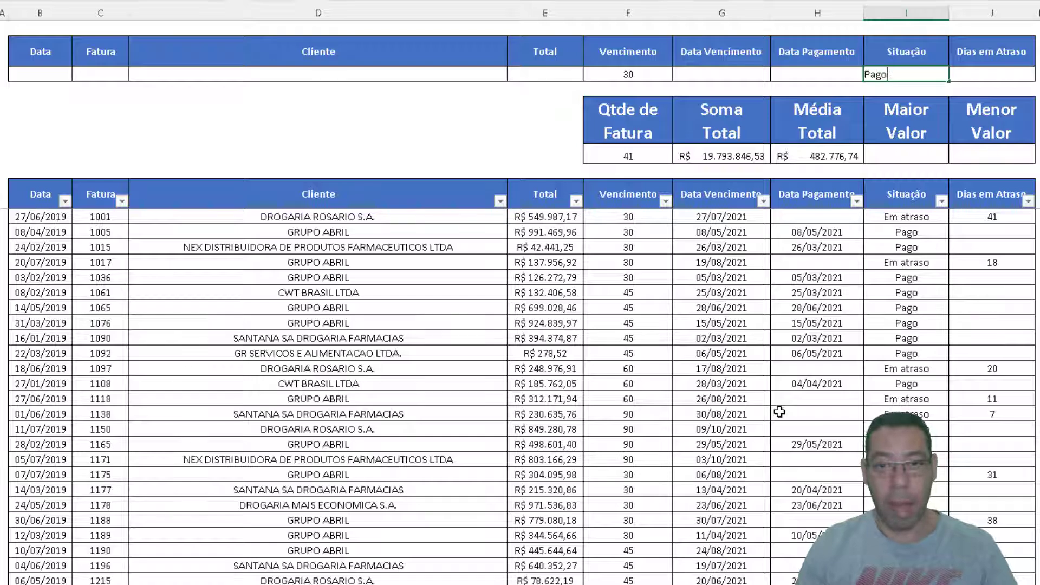
{"action": "key", "text": "Return"}
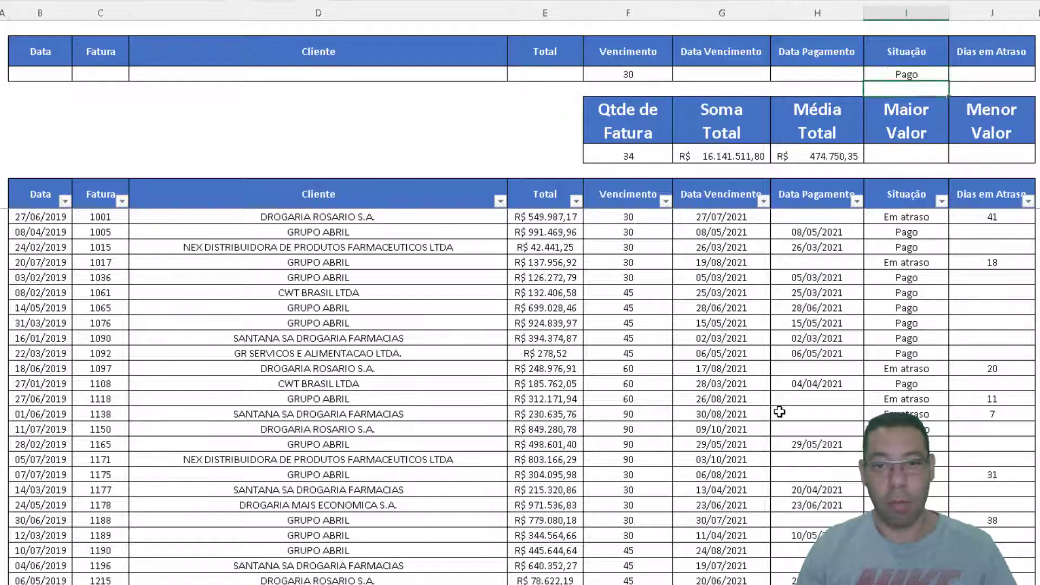
{"action": "key", "text": "Down"}
{"action": "key", "text": "Left"}
{"action": "key", "text": "Down"}
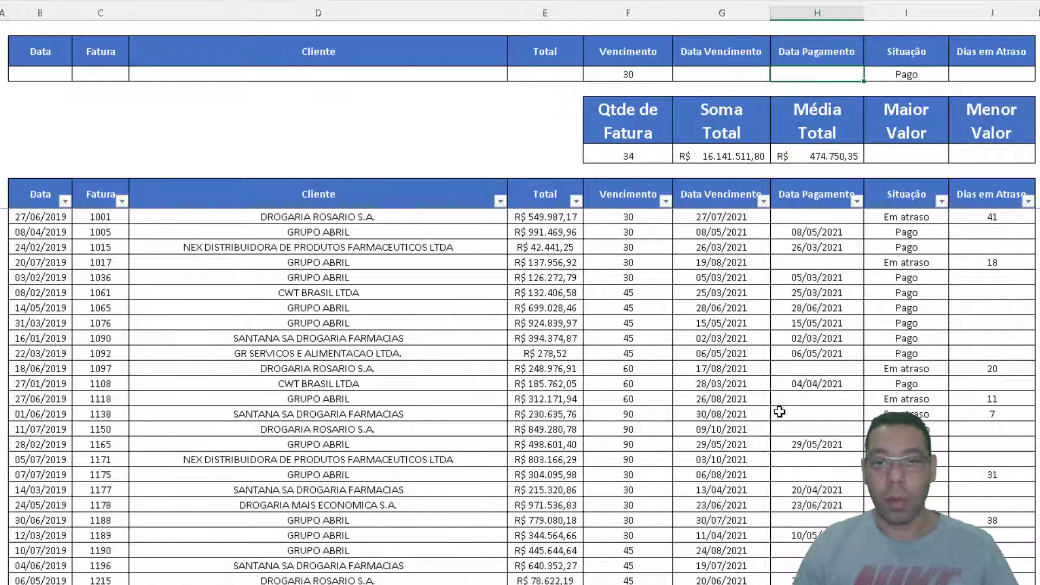
{"action": "key", "text": "Right"}
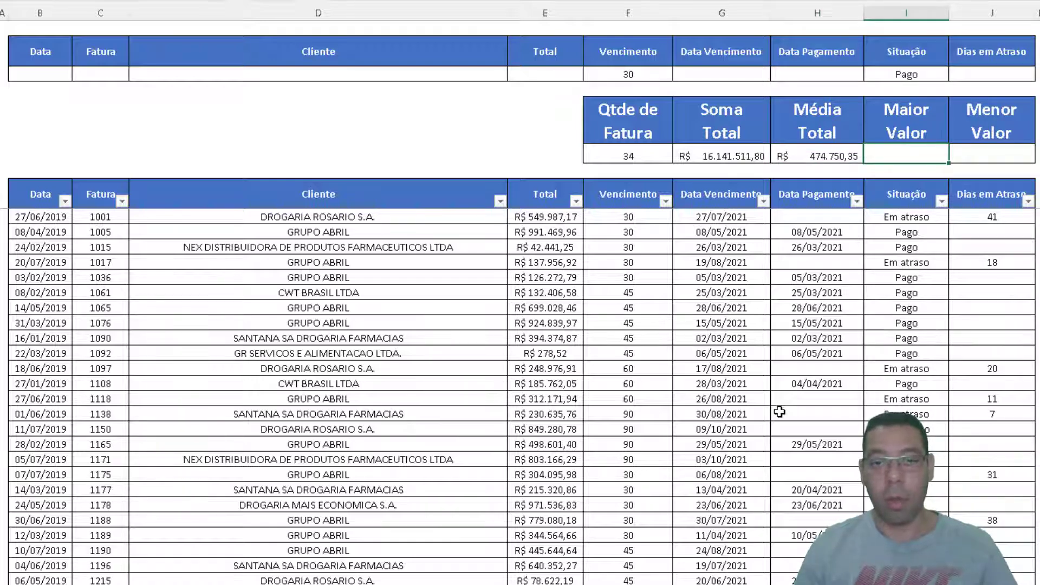
- Clear the Situação and Vencimento criteria
{"action": "key", "text": "Up"}
{"action": "key", "text": "Up"}
{"action": "key", "text": "Up"}
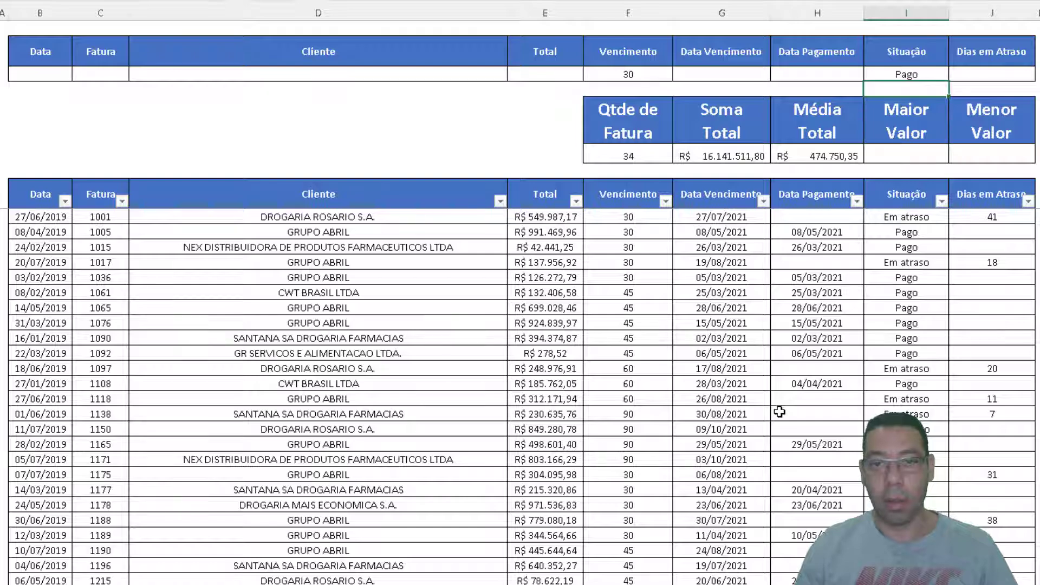
{"action": "key", "text": "Delete"}
{"action": "key", "text": "Left"}
{"action": "key", "text": "Left"}
{"action": "key", "text": "Left"}
{"action": "key", "text": "Left"}
{"action": "key", "text": "Right"}
{"action": "key", "text": "Delete"}
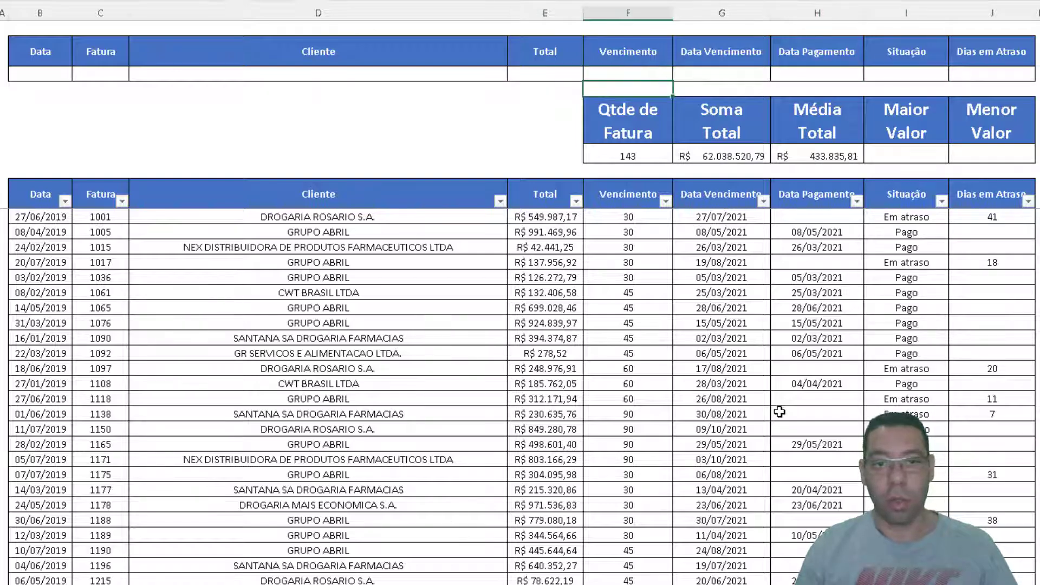
- Begin a BDMÁX formula in the Maior Valor cell with tabFaturas[#Tudo] as the database
{"action": "key", "text": "Down"}
{"action": "key", "text": "Down"}
{"action": "key", "text": "Down"}
{"action": "key", "text": "Right"}
{"action": "key", "text": "Right"}
{"action": "key", "text": "Right"}
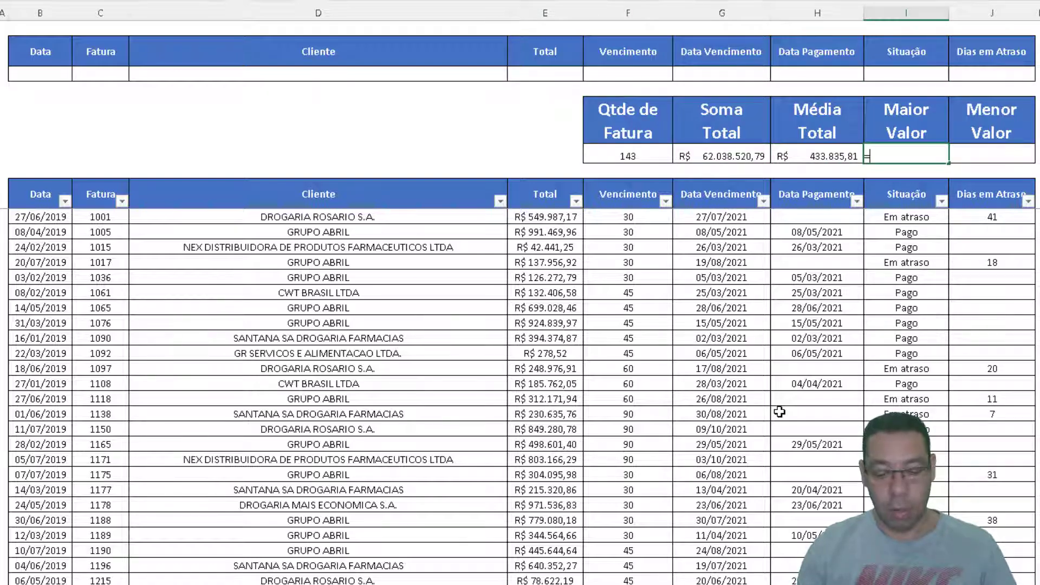
{"action": "type", "text": "=bdmá"}
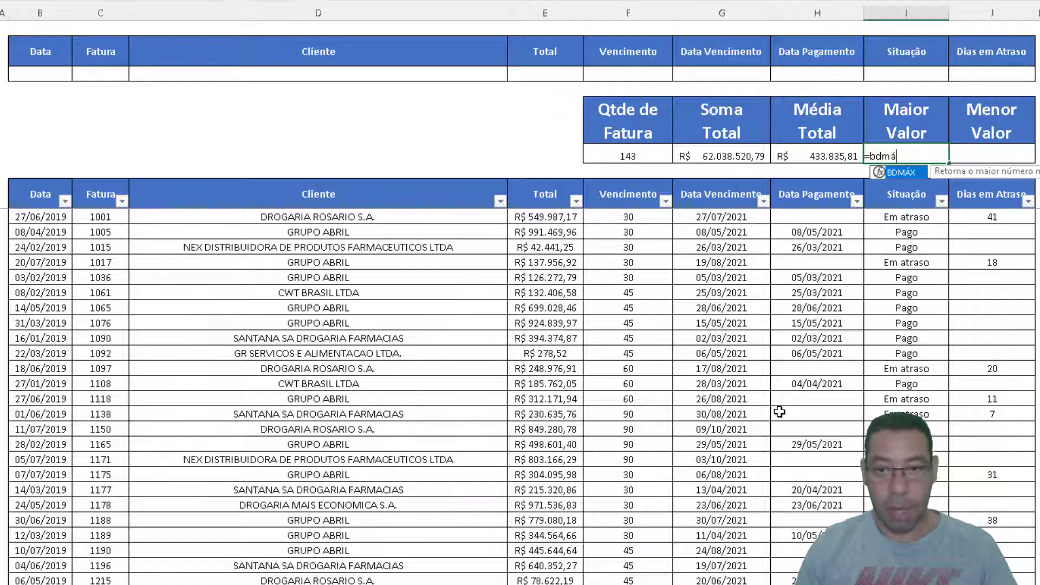
{"action": "key", "text": "Tab"}
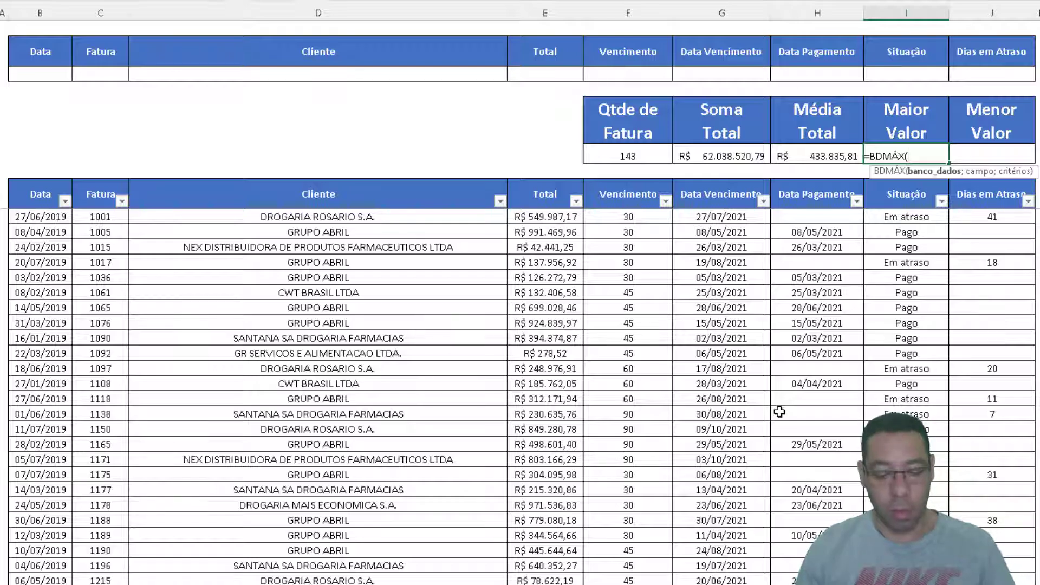
{"action": "type", "text": "tab"}
{"action": "key", "text": "Tab"}
{"action": "type", "text": "["}
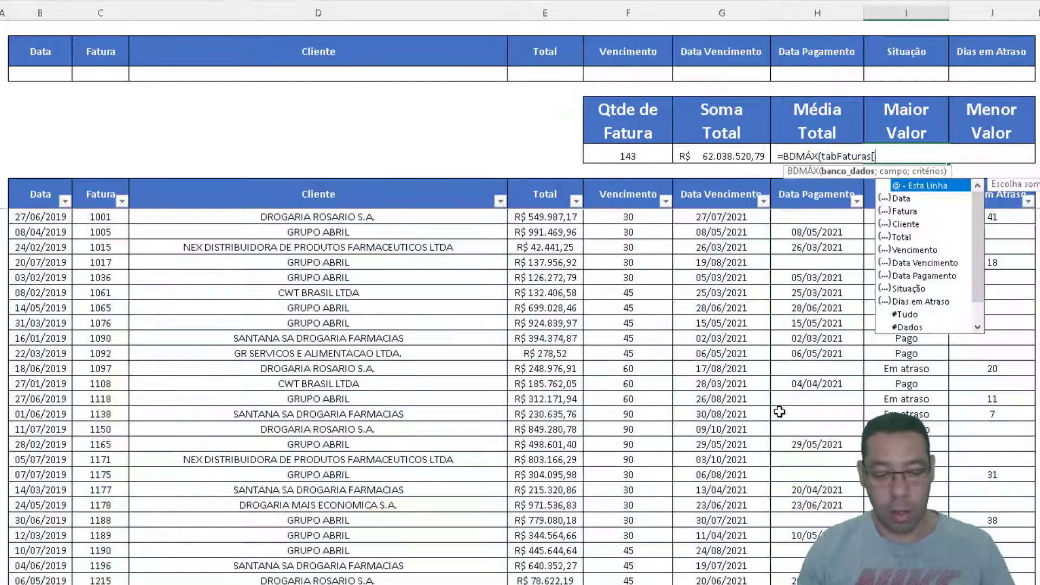
{"action": "type", "text": "#t"}
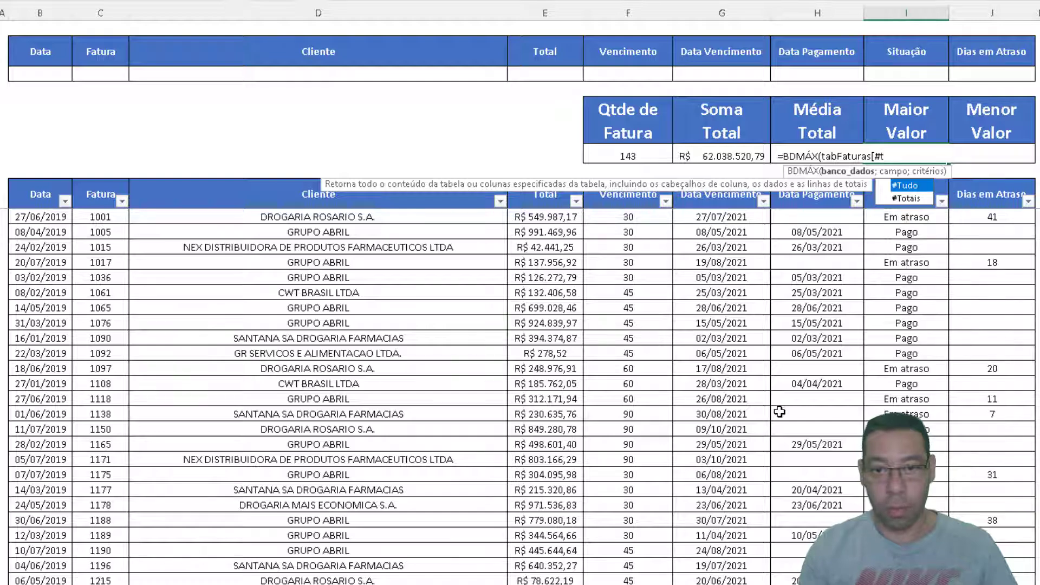
{"action": "key", "text": "Tab"}
{"action": "type", "text": "];"}
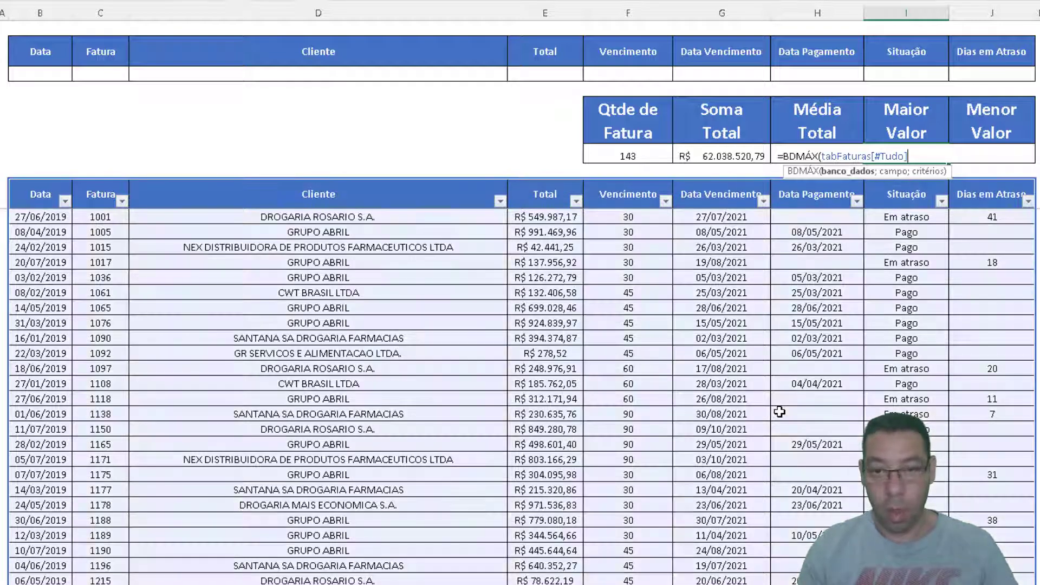
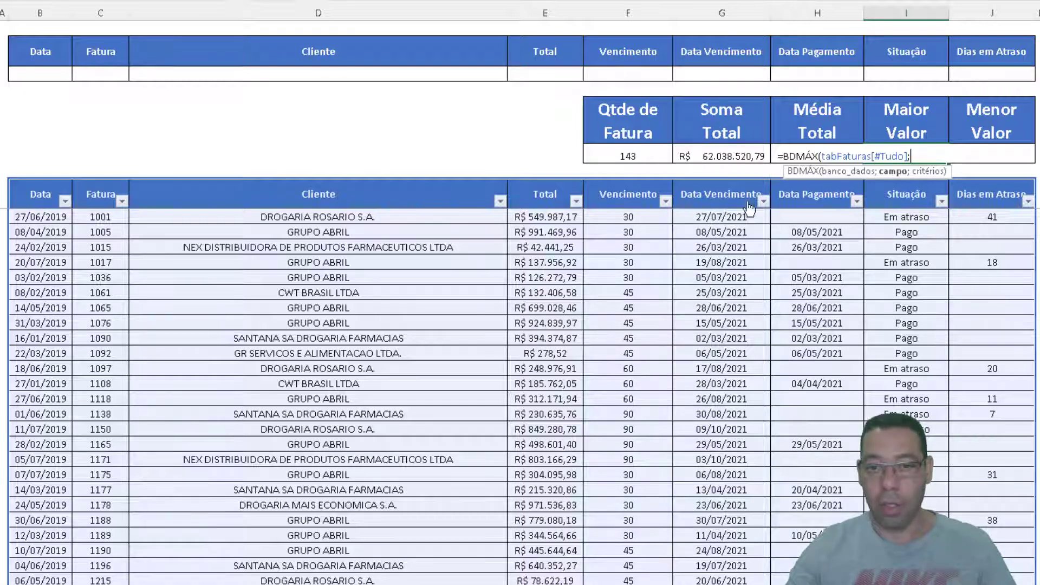
- Complete the BDMÁX formula with the Total header as the field and Filtro as the criteria, and compare it with the matching invoice row
{"action": "left_click", "coordinate": [537, 193]}
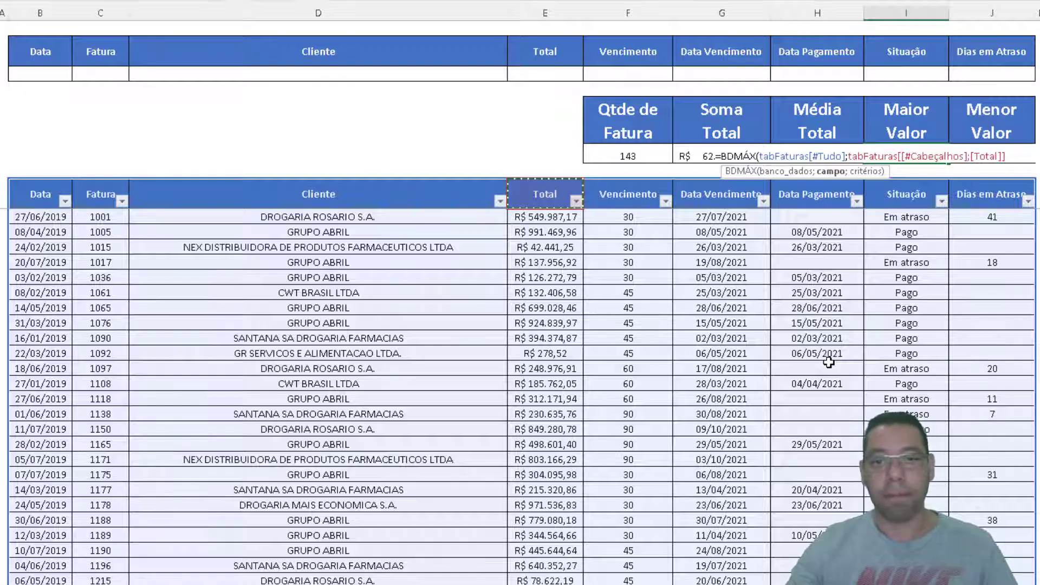
{"action": "type", "text": ";"}
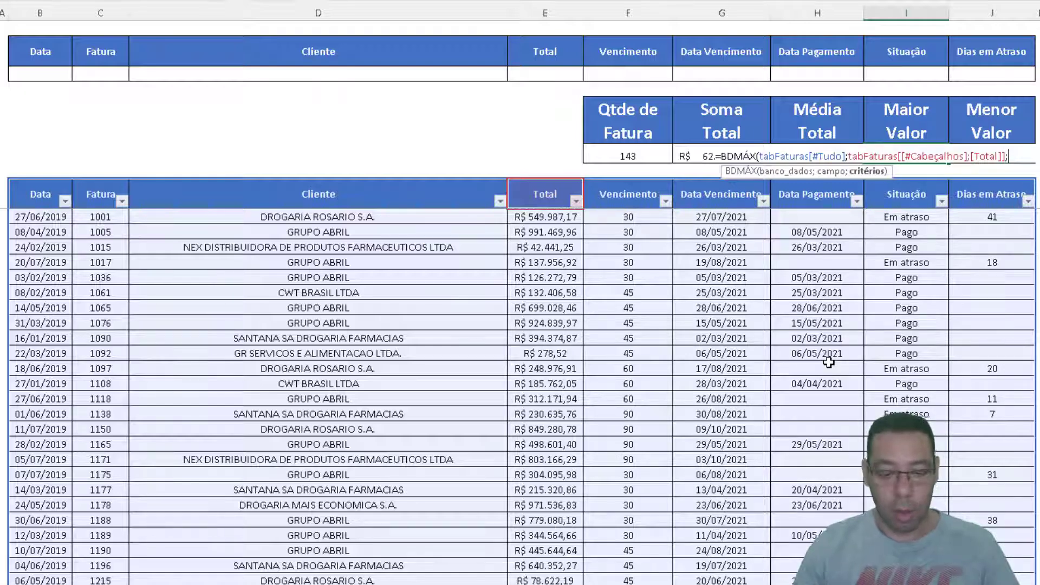
{"action": "type", "text": "Filtro"}
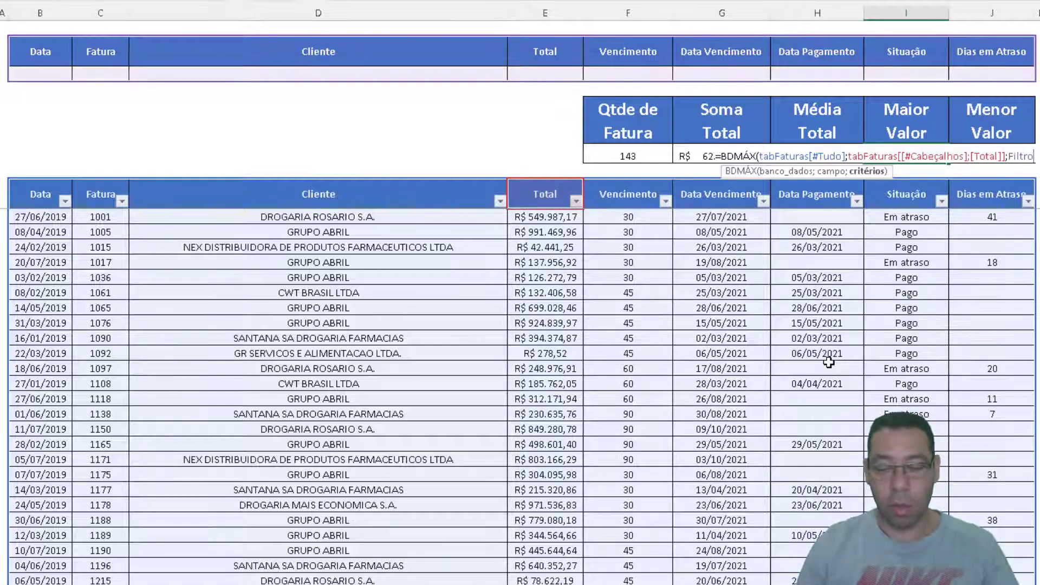
{"action": "type", "text": ")"}
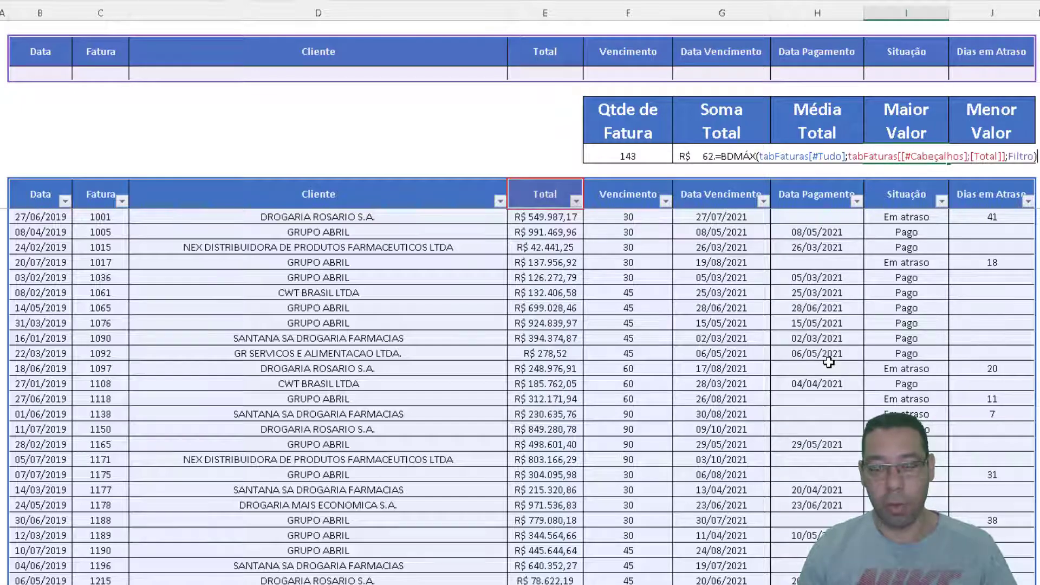
{"action": "key", "text": "Return"}
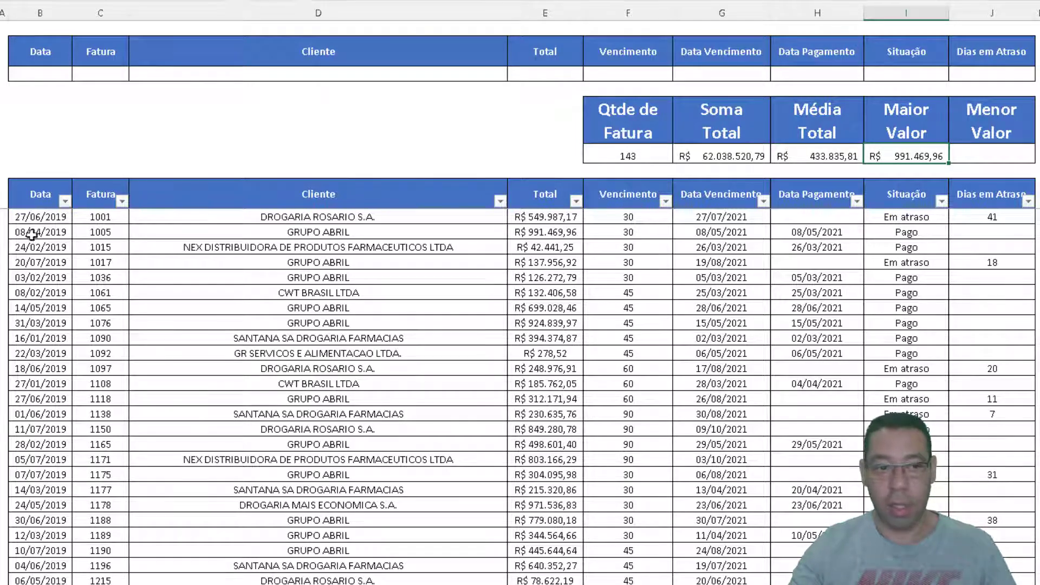
{"action": "left_click", "coordinate": [2, 237]}
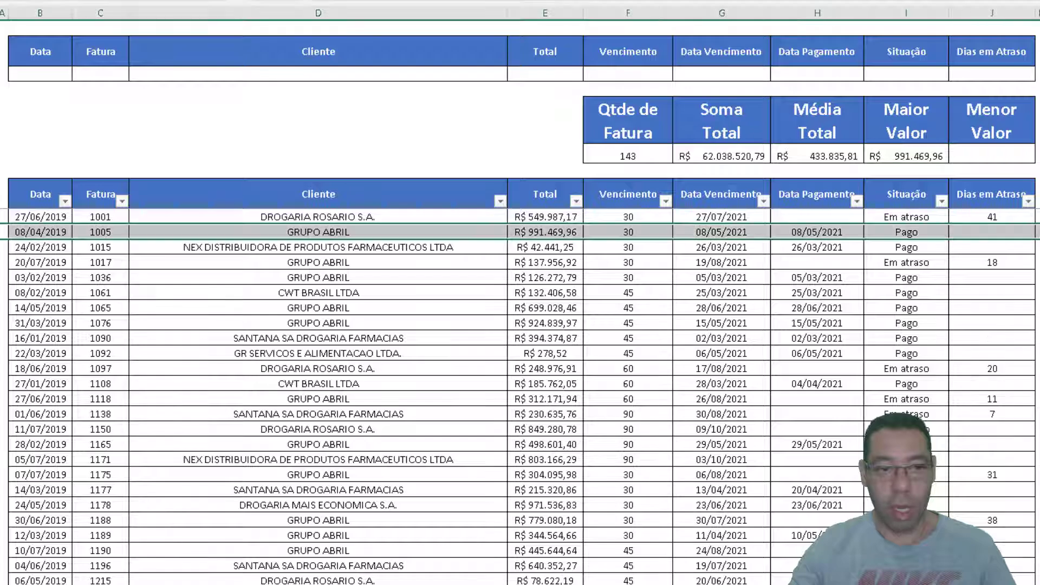
{"action": "left_click", "coordinate": [547, 234]}
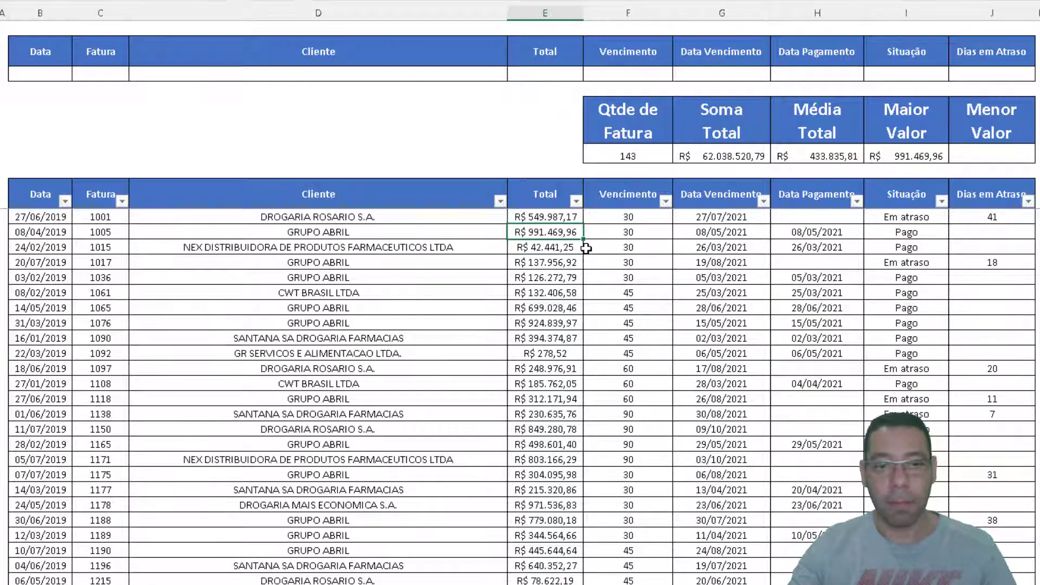
- Begin a BDMÍN formula in the Menor Valor cell with tabFaturas[#Tudo] as the database
{"action": "left_click", "coordinate": [974, 149]}
{"action": "scroll", "coordinate": [973, 149], "scroll_direction": "right", "scroll_amount": 3}
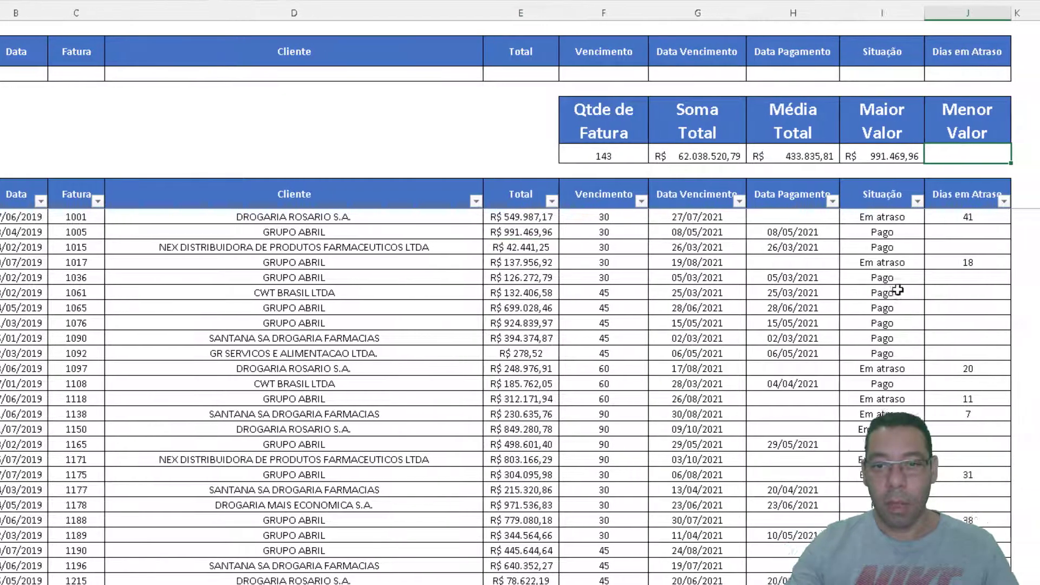
{"action": "type", "text": "="}
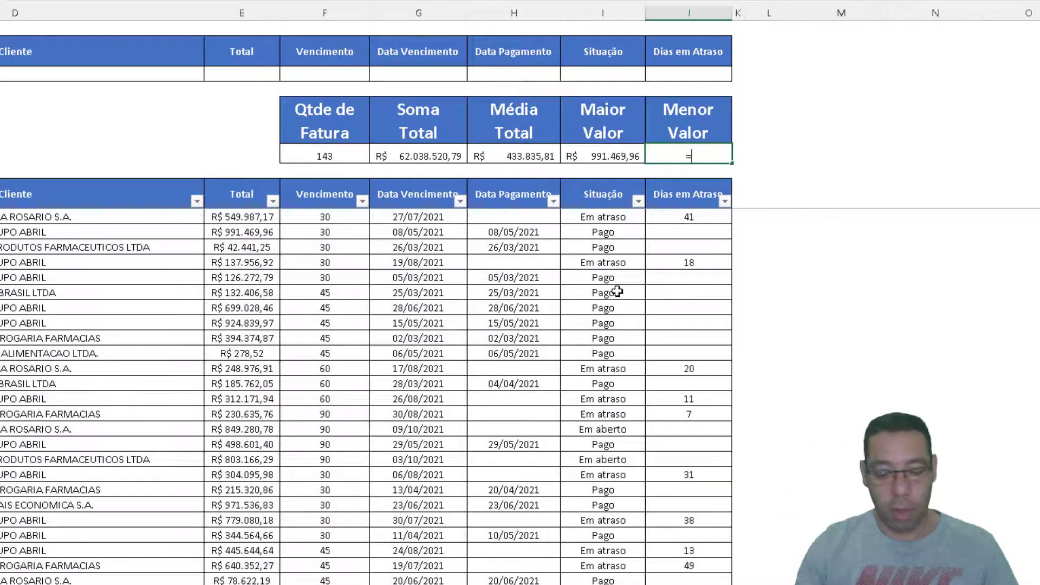
{"action": "type", "text": "bdm"}
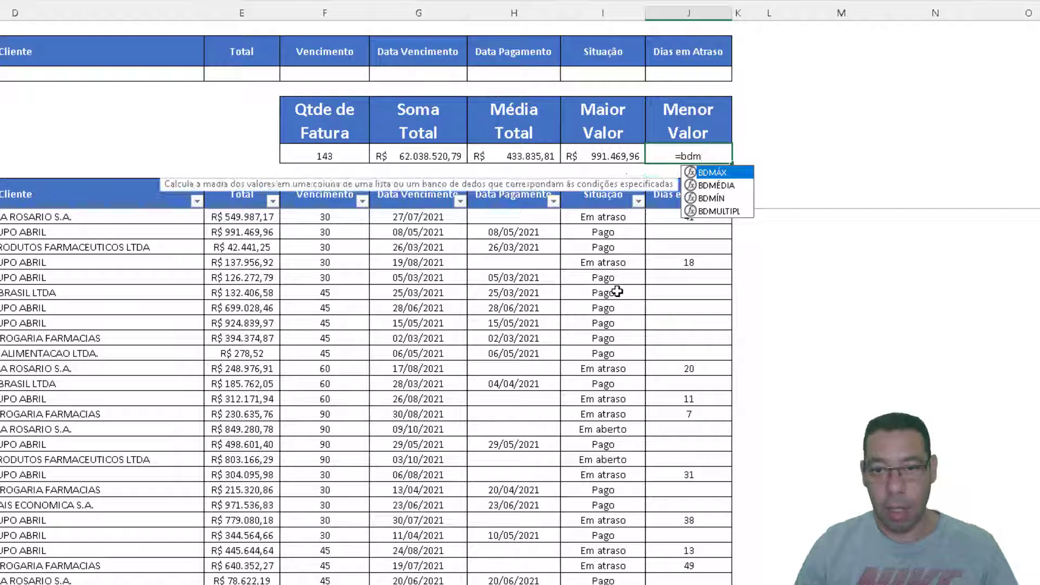
{"action": "key", "text": "Down"}
{"action": "key", "text": "Down"}
{"action": "key", "text": "Tab"}
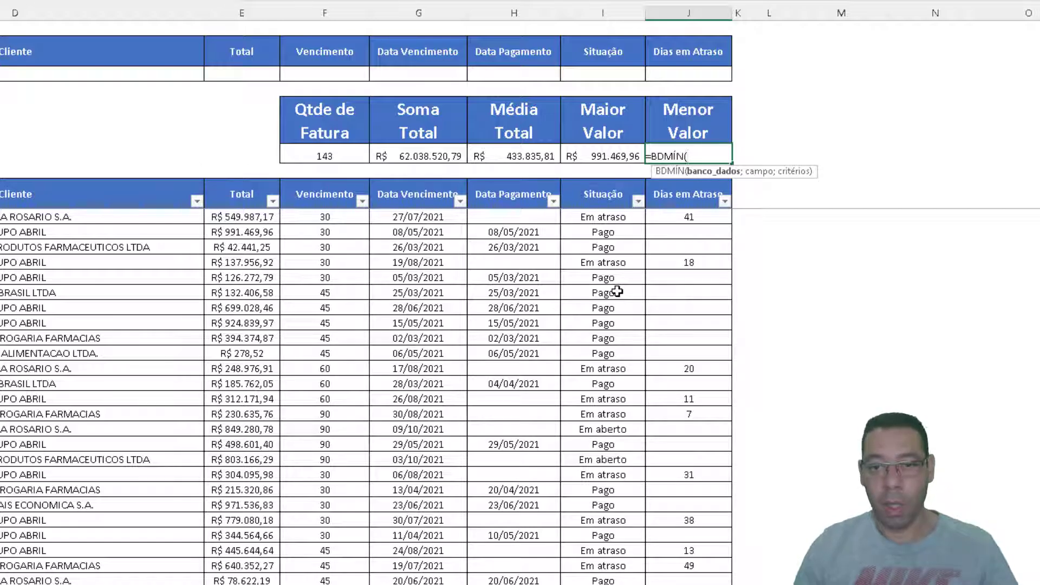
{"action": "type", "text": "tab"}
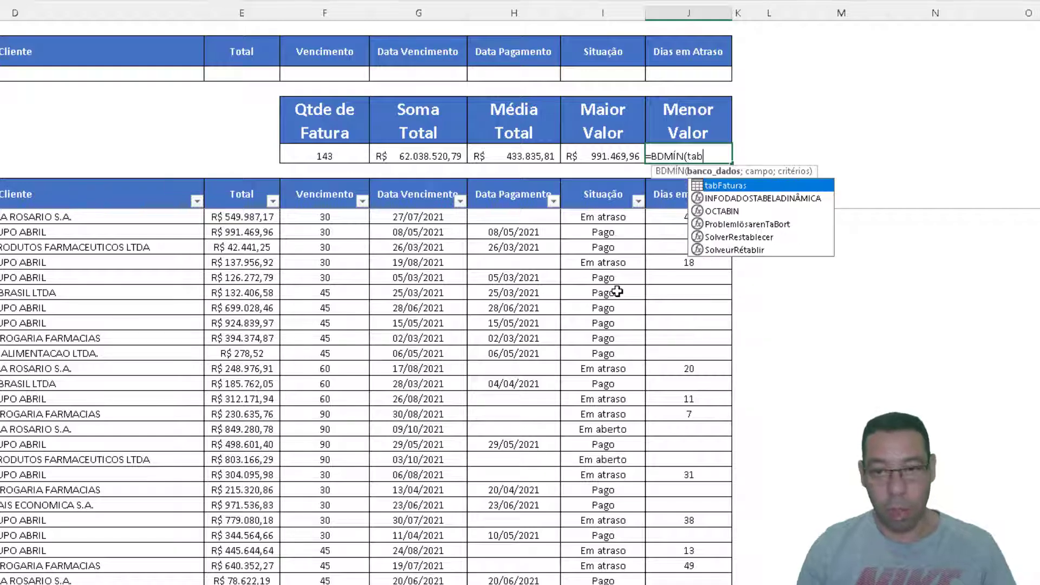
{"action": "key", "text": "Tab"}
{"action": "type", "text": "[#"}
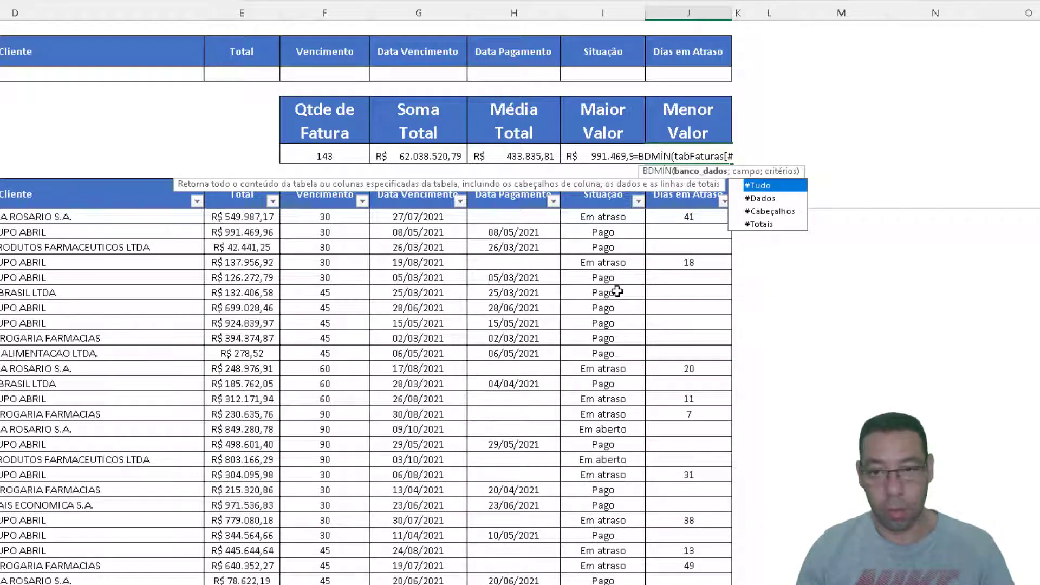
{"action": "key", "text": "Tab"}
{"action": "type", "text": "];"}
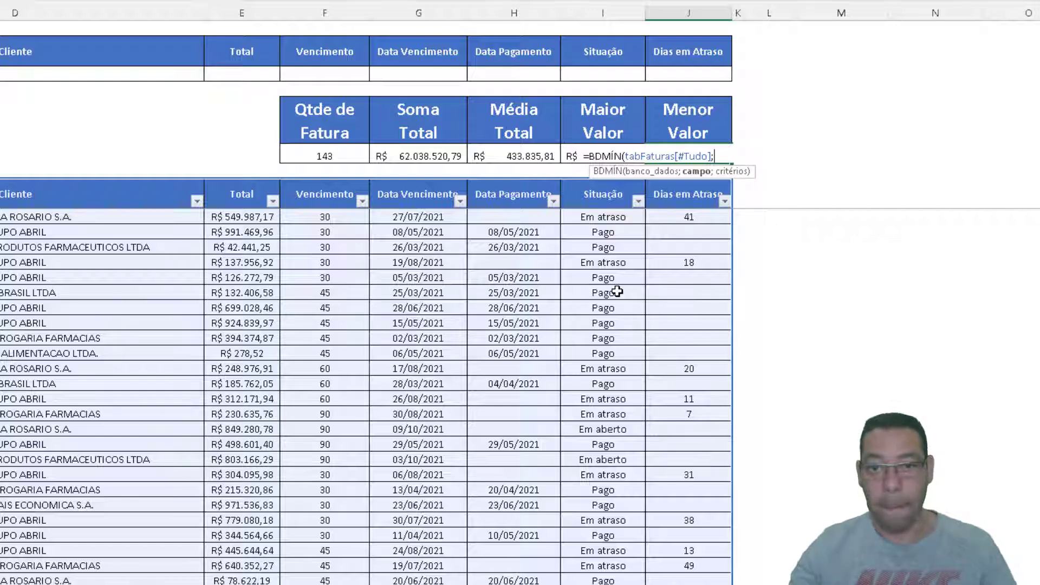
- Complete the BDMÍN formula with the Total header as the field and Filtro as the criteria, and compare it with the matching invoice total
{"action": "left_click", "coordinate": [242, 198]}
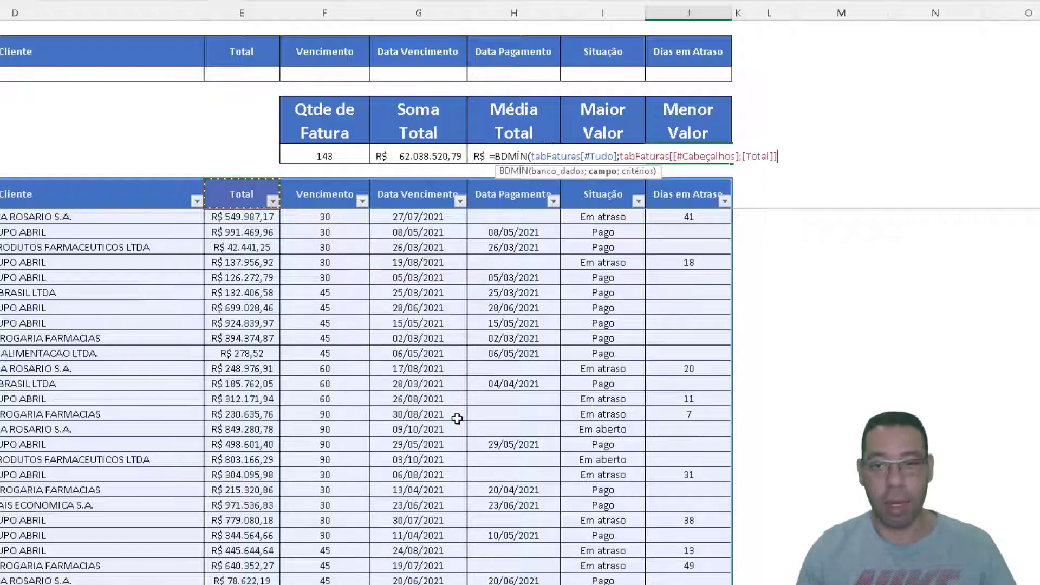
{"action": "type", "text": ";Filtro"}
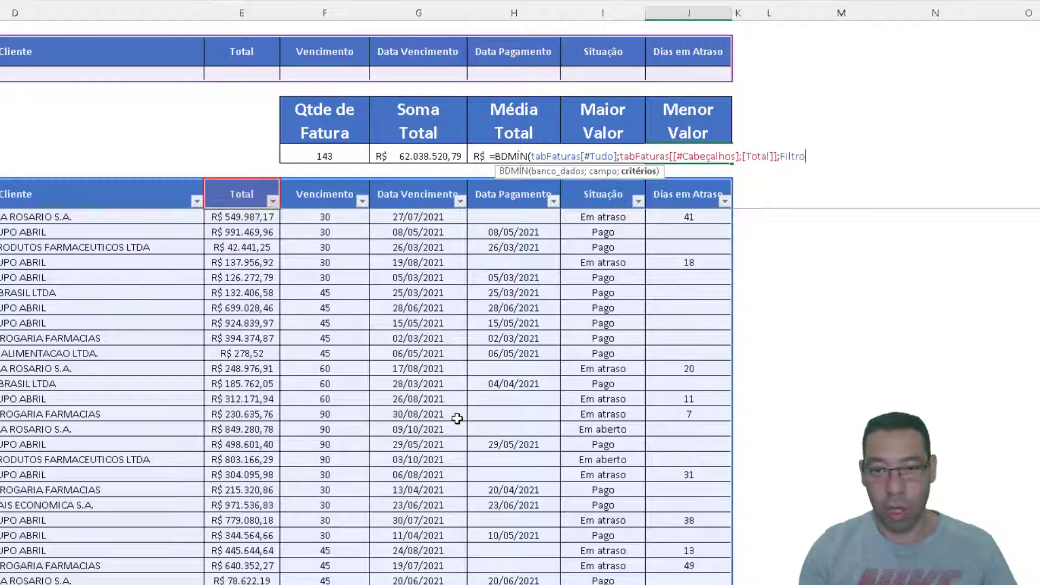
{"action": "type", "text": ")"}
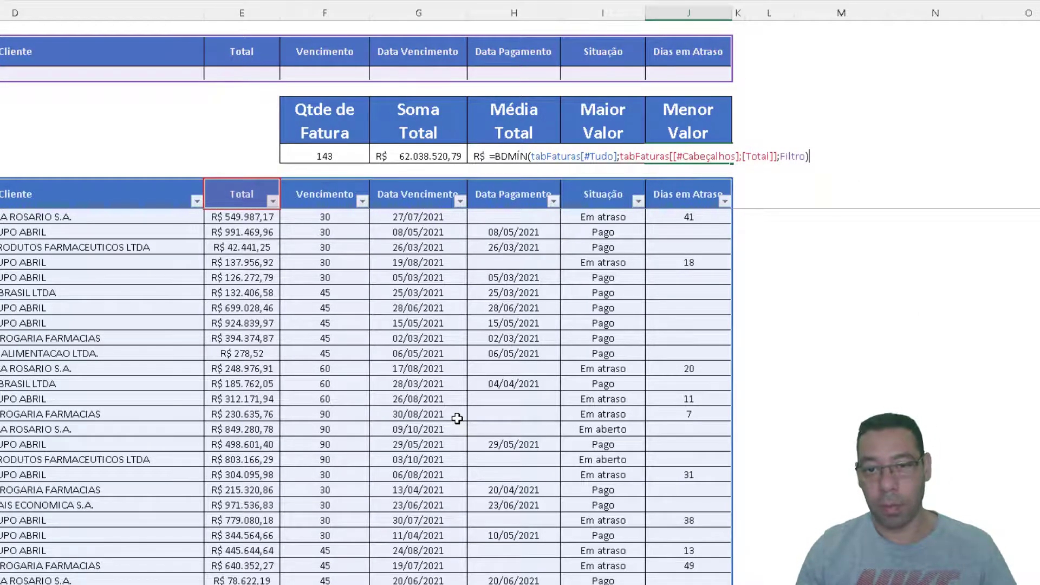
{"action": "key", "text": "ctrl+Return"}
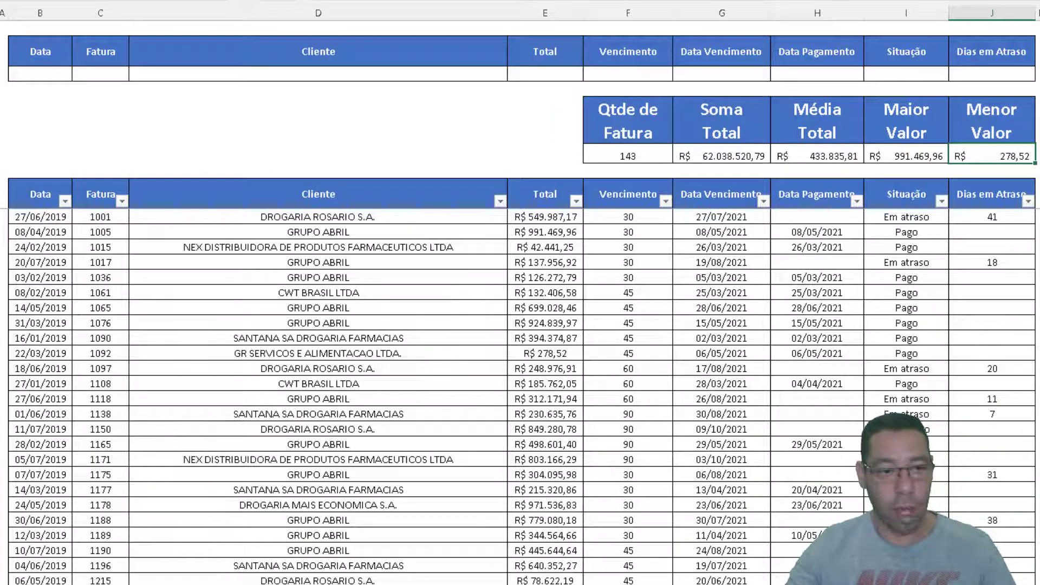
{"action": "left_click", "coordinate": [535, 353]}
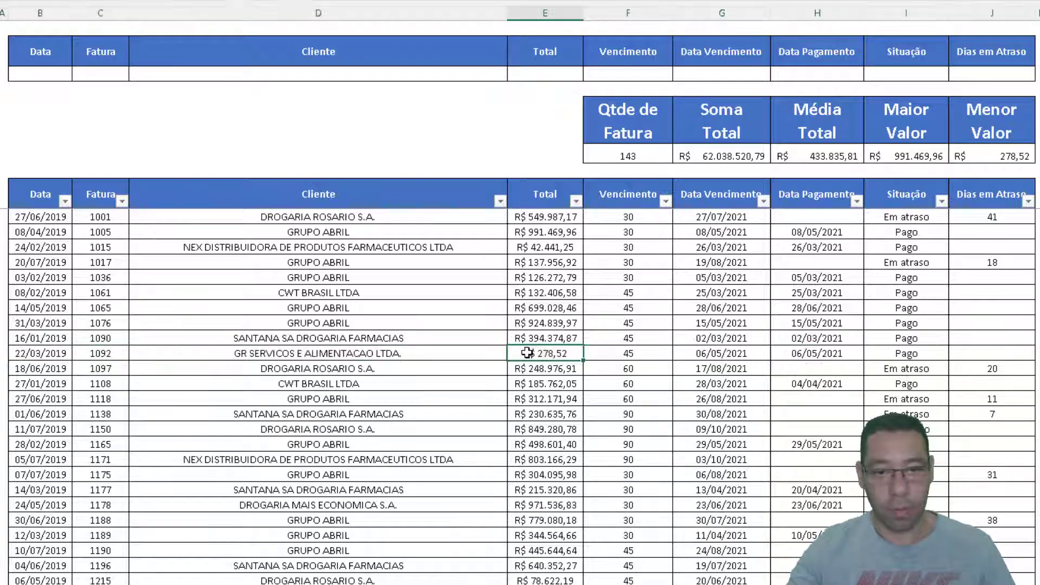
{"action": "left_click", "coordinate": [1000, 156]}
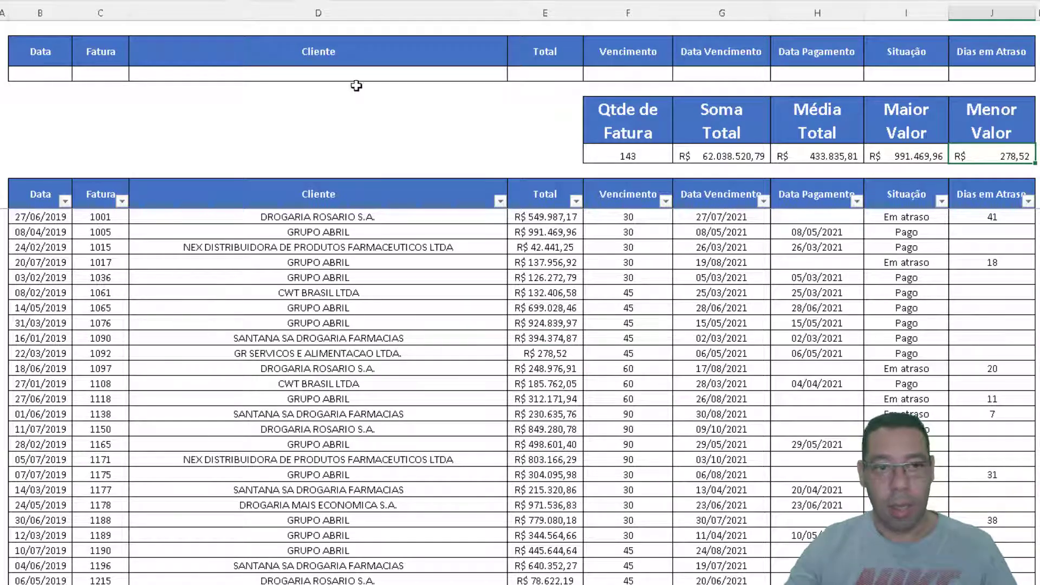
- Set the Vencimento criterion to 90 and check all five summary results from Qtde de Fatura to Menor Valor
{"action": "left_click_drag", "start_coordinate": [59, 48], "coordinate": [1003, 75]}
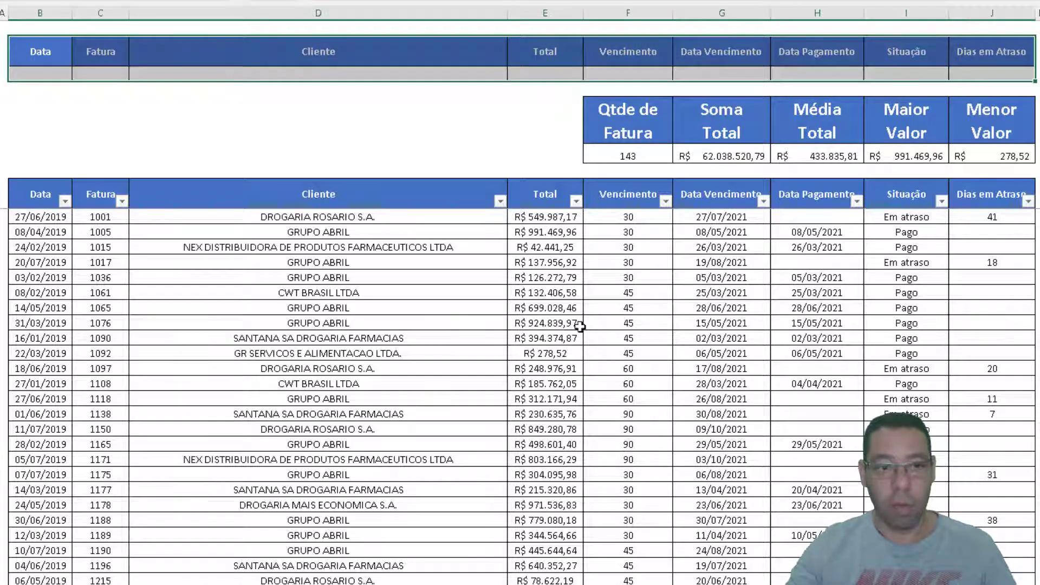
{"action": "left_click", "coordinate": [529, 72]}
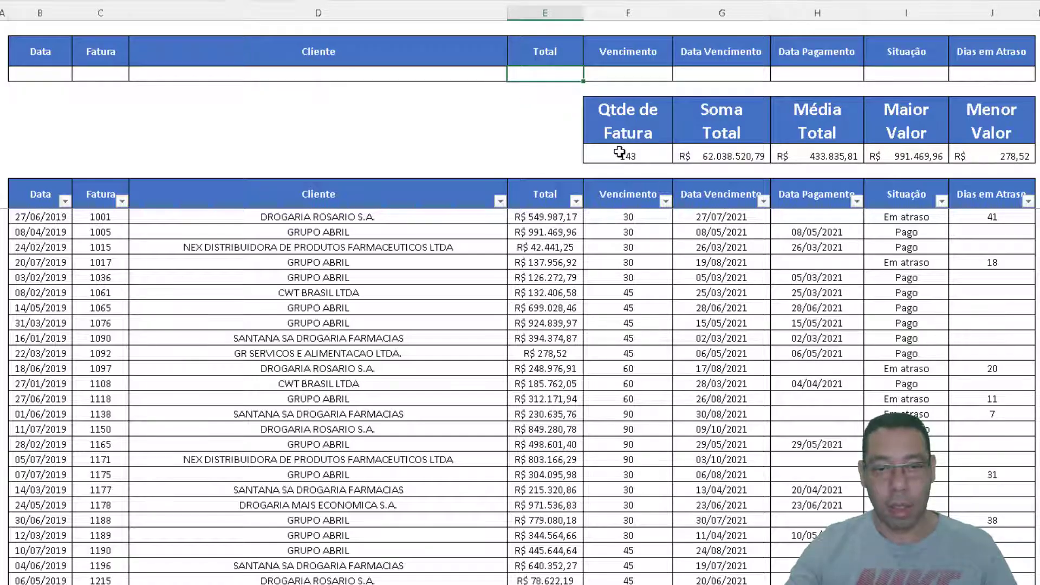
{"action": "left_click", "coordinate": [653, 78]}
{"action": "type", "text": "90"}
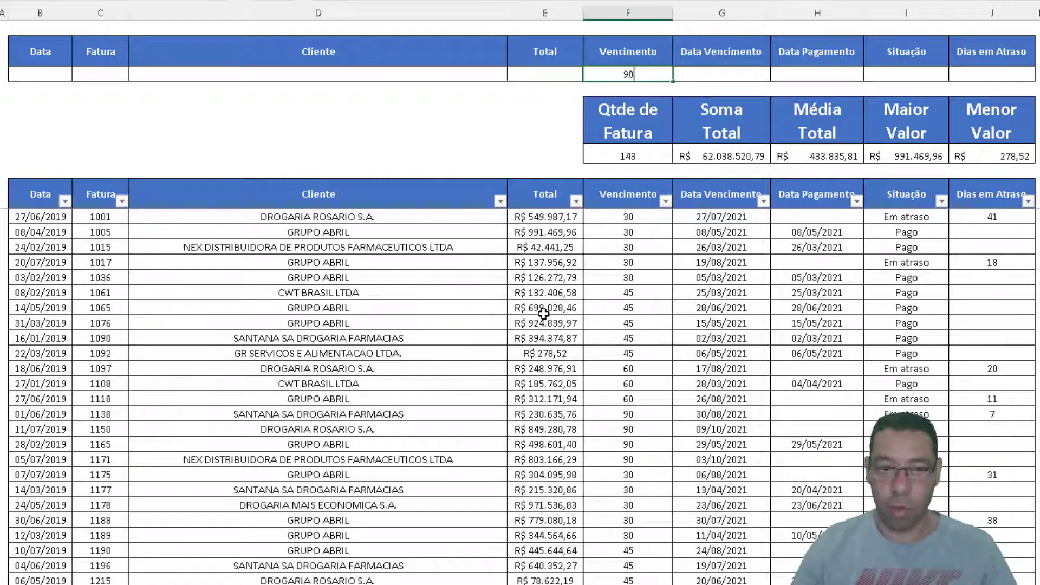
{"action": "key", "text": "Return"}
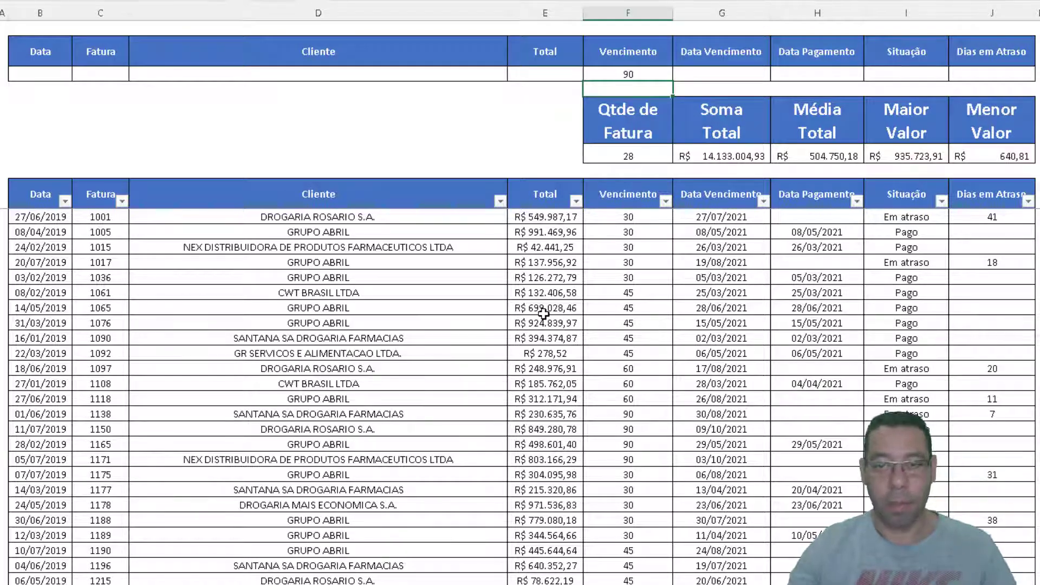
{"action": "left_click", "coordinate": [598, 161]}
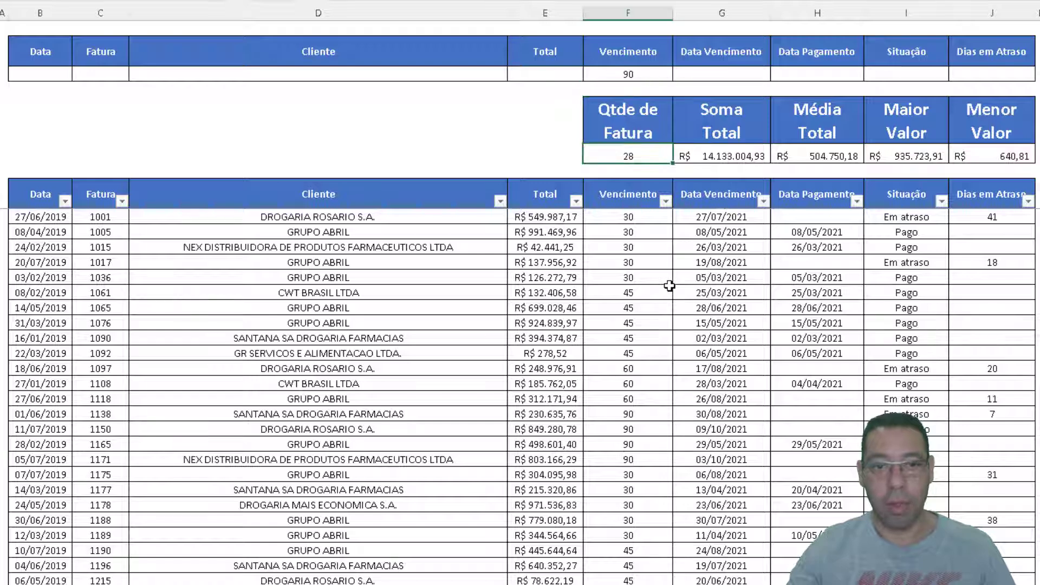
{"action": "left_click", "coordinate": [714, 159]}
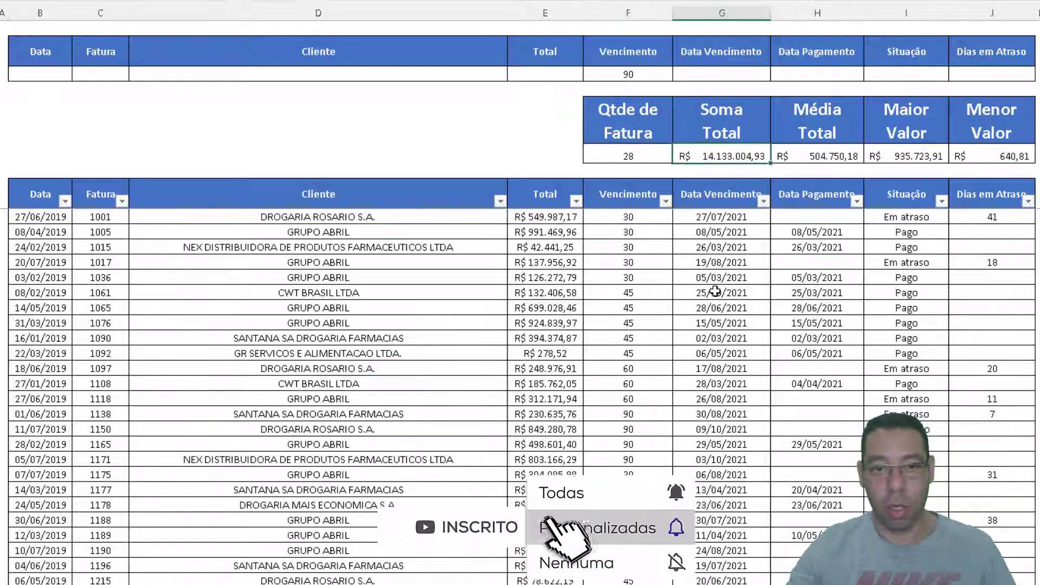
{"action": "left_click", "coordinate": [793, 156]}
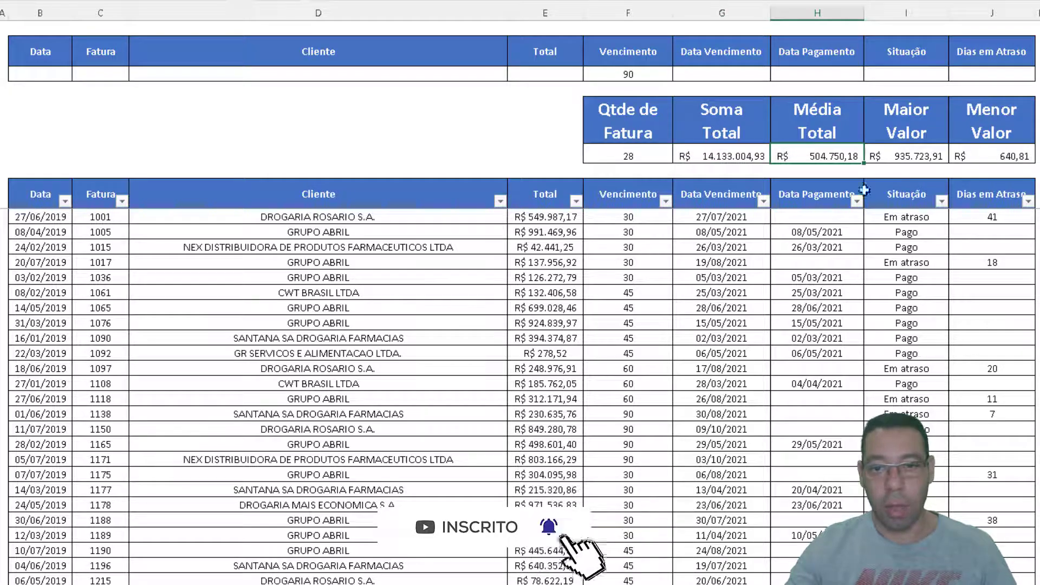
{"action": "left_click", "coordinate": [881, 155]}
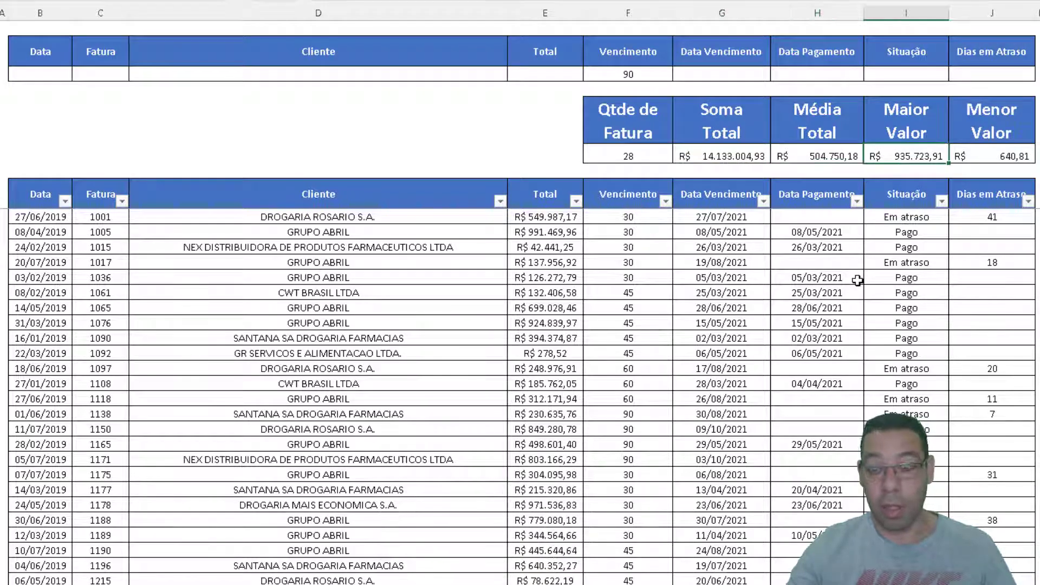
{"action": "left_click", "coordinate": [975, 157]}
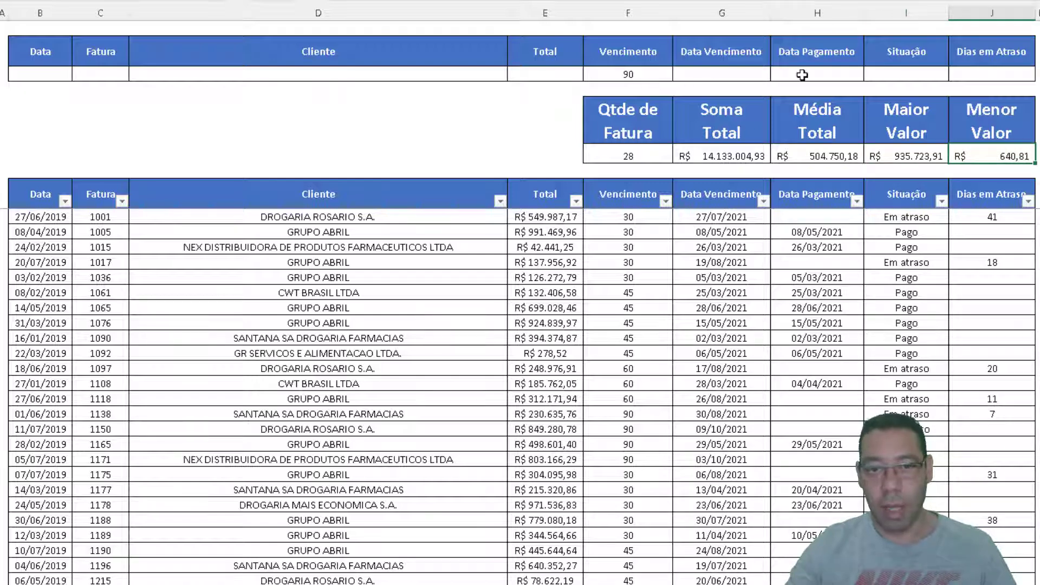
- Add Em aberto as the Situação criterion alongside the Vencimento filter
{"action": "left_click", "coordinate": [897, 74]}
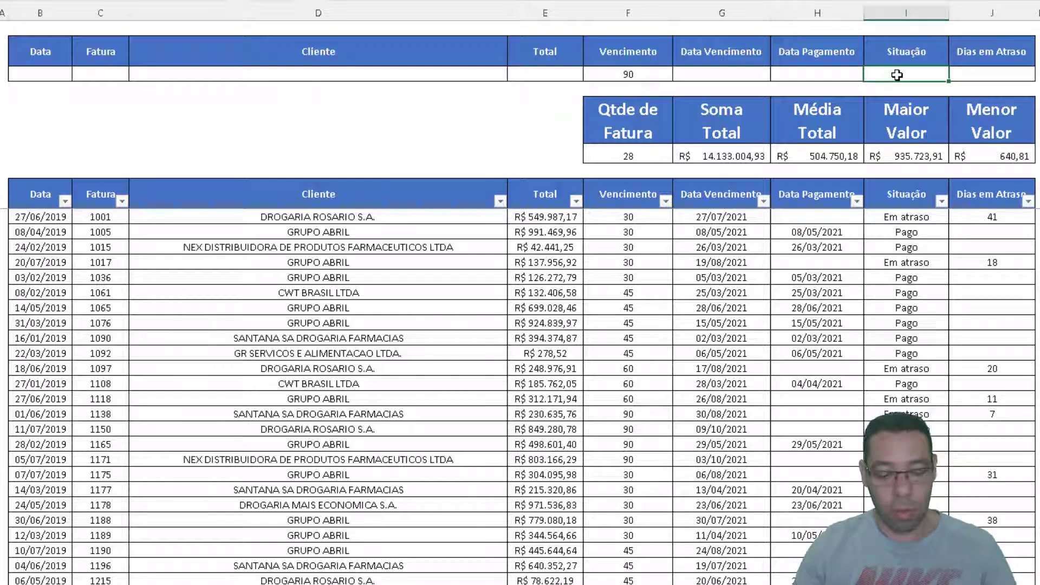
{"action": "type", "text": "Em aberto"}
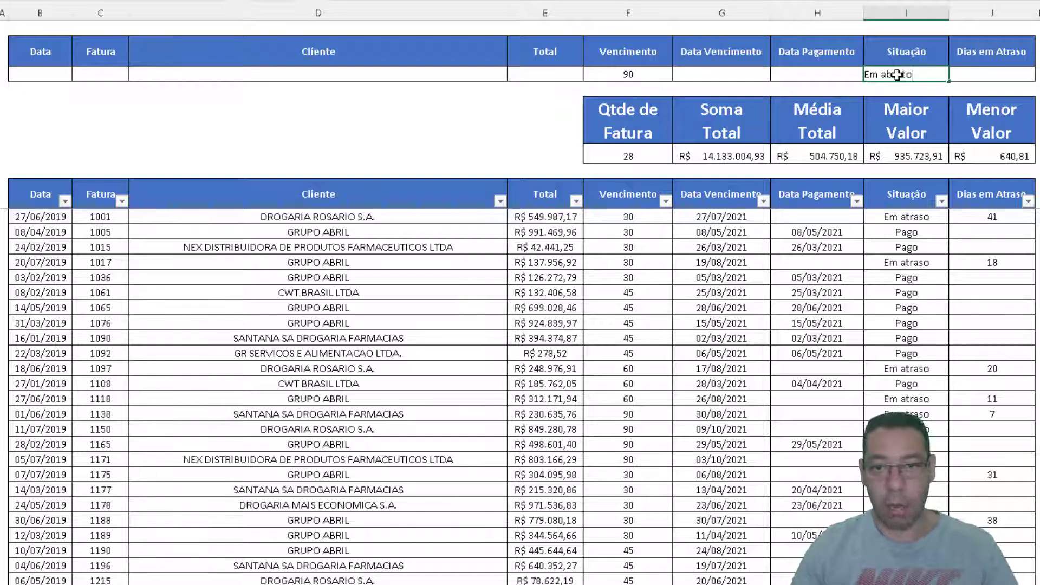
{"action": "key", "text": "Return"}
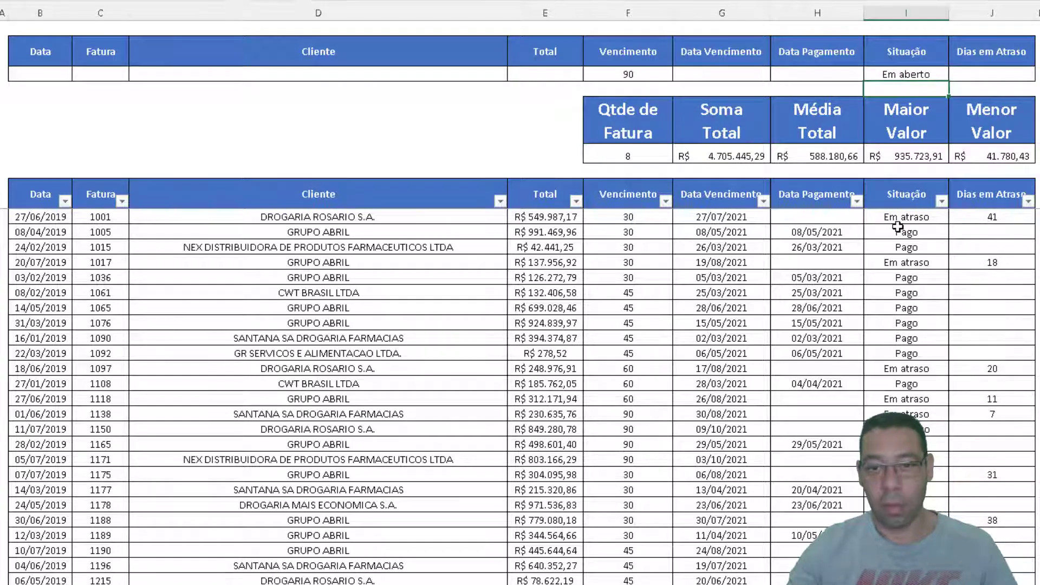
- Change the Situação criterion to Em Atraso
{"action": "left_click", "coordinate": [901, 76]}
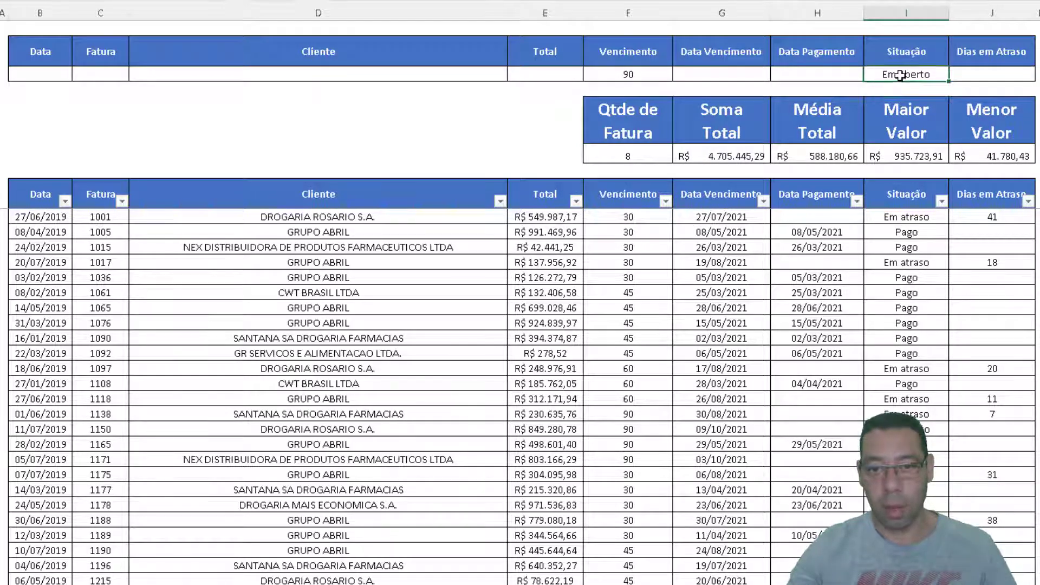
{"action": "type", "text": "Em Atr"}
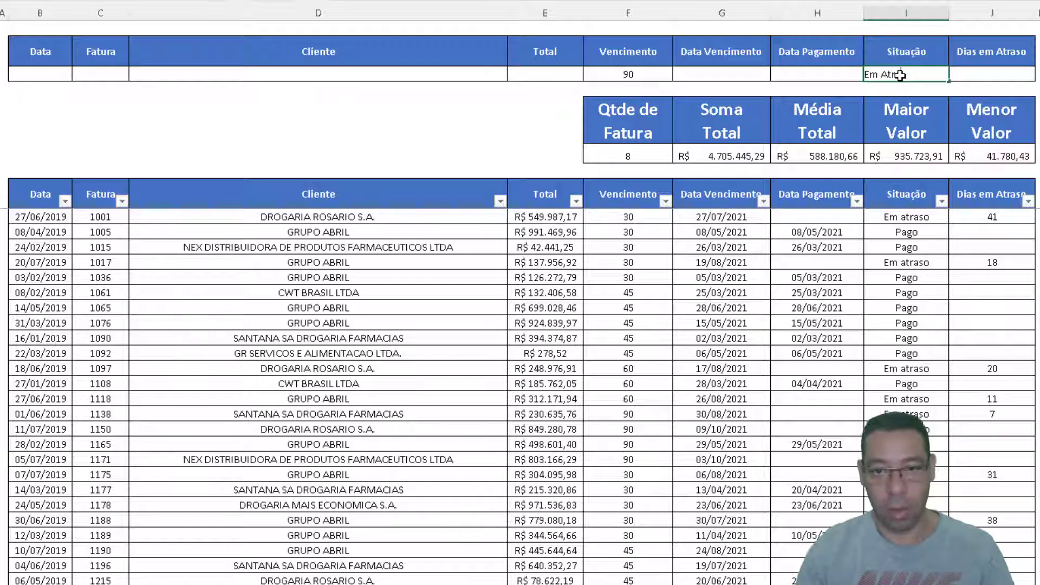
{"action": "key", "text": "Return"}
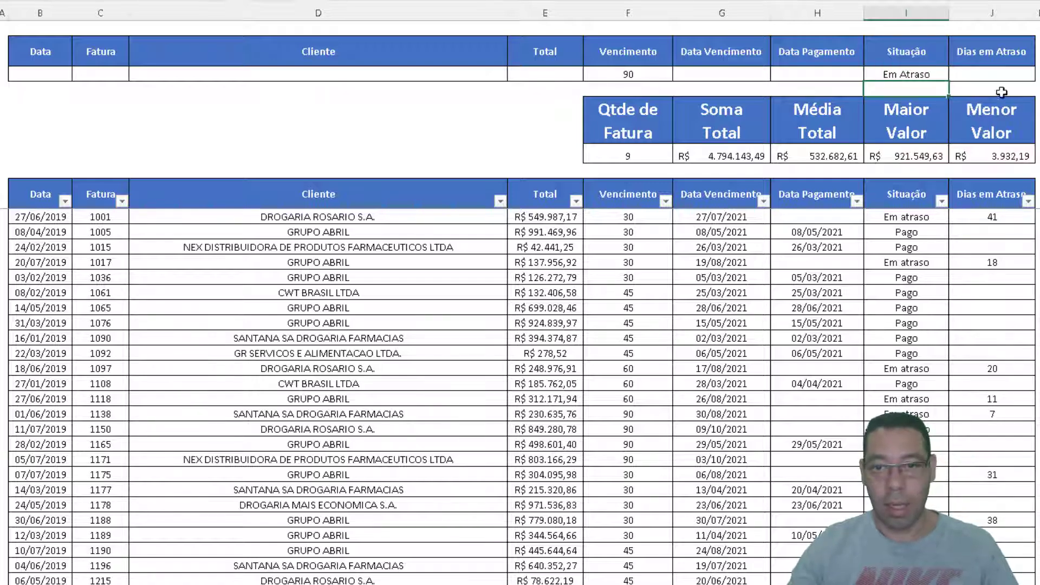
- Add >30 as the Dias em Atraso criterion and check the Qtde de Fatura and Soma Total results
{"action": "left_click", "coordinate": [991, 72]}
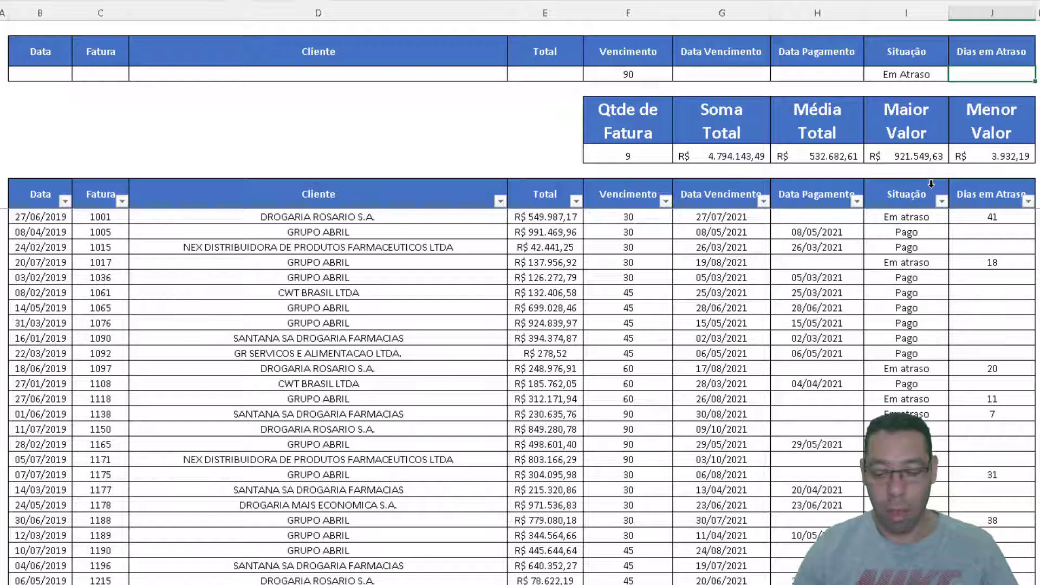
{"action": "type", "text": ">30"}
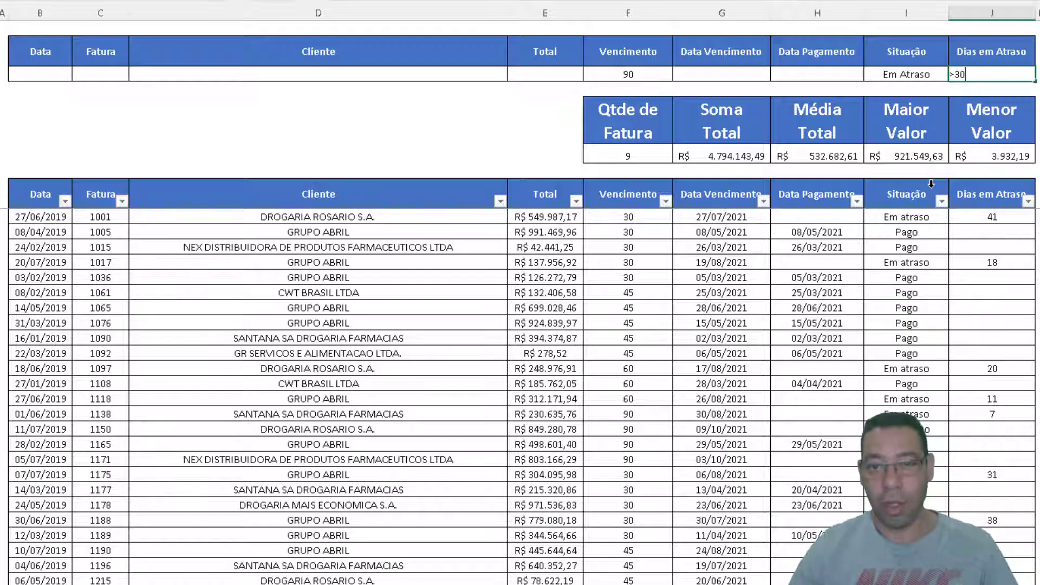
{"action": "key", "text": "Return"}
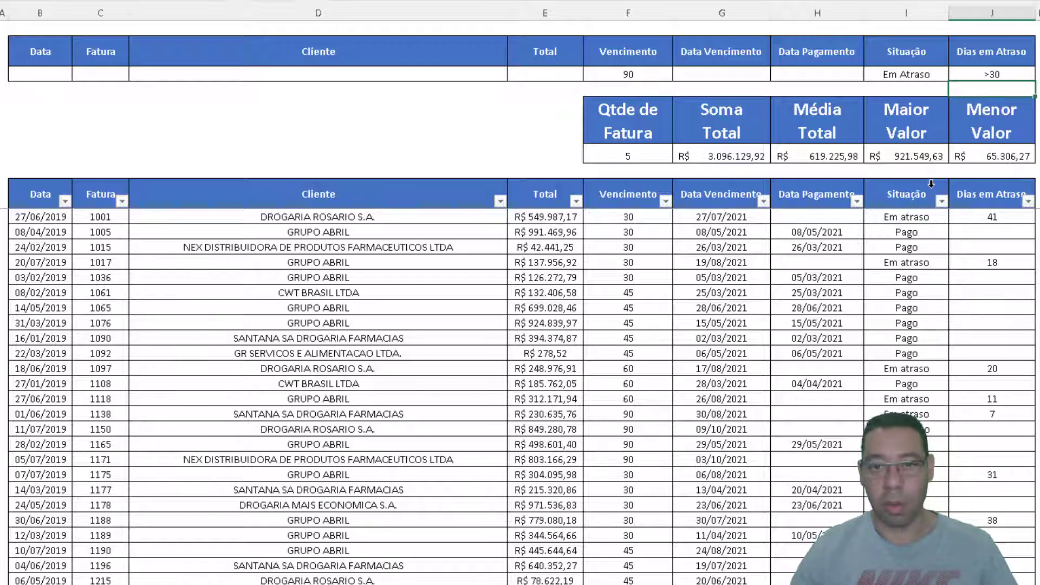
{"action": "left_click", "coordinate": [958, 73]}
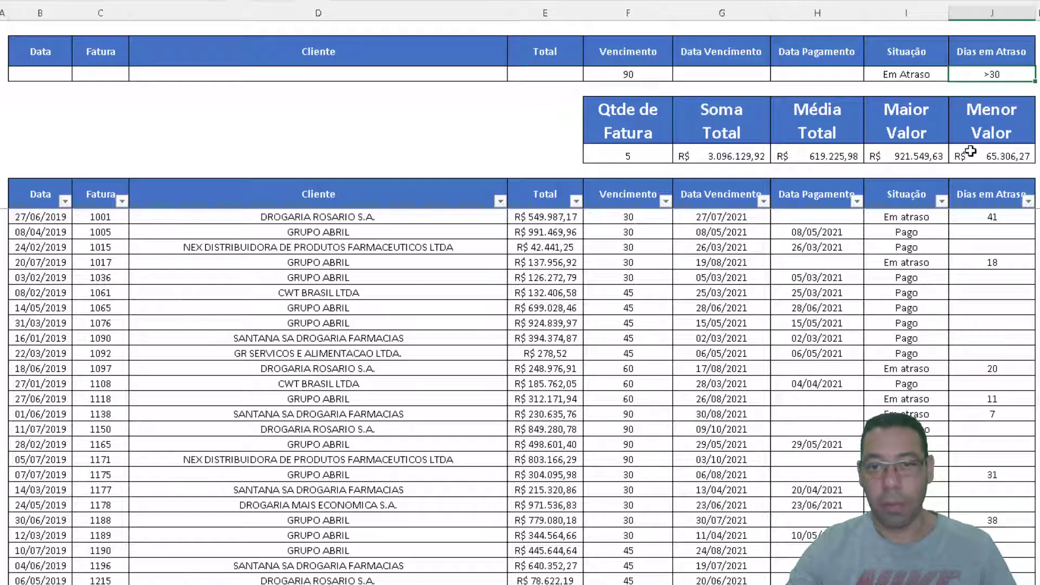
{"action": "left_click", "coordinate": [620, 156]}
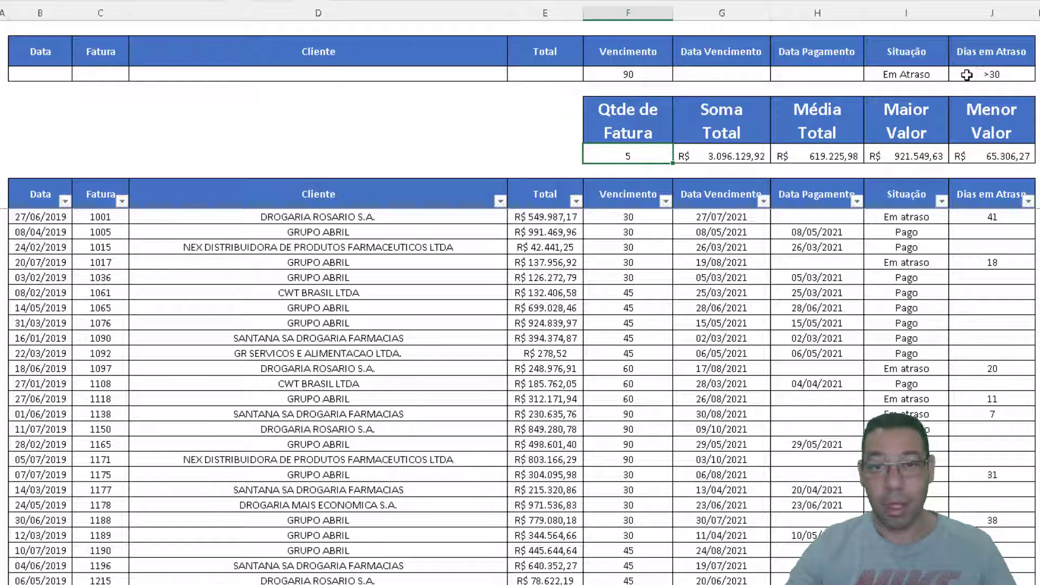
{"action": "left_click", "coordinate": [608, 69]}
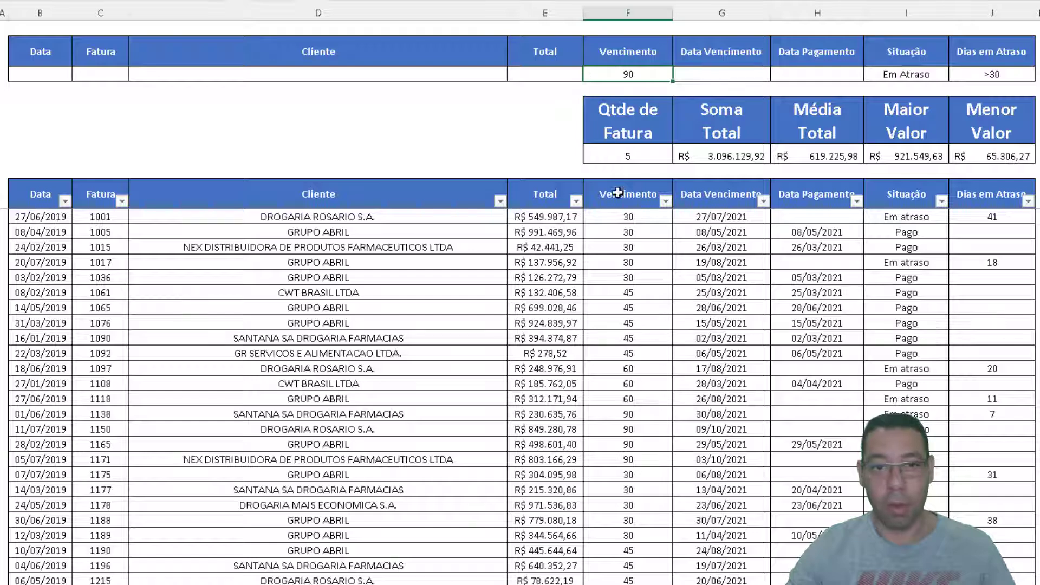
{"action": "left_click", "coordinate": [699, 161]}
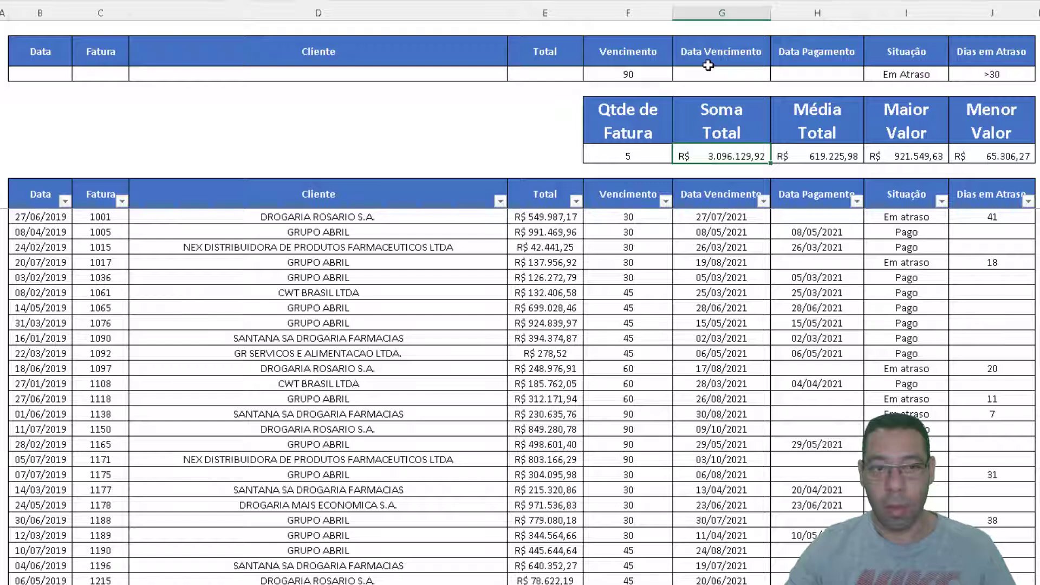
- Add >=01/08/2021 as the Data Vencimento criterion in the filter row and check the Qtde de Fatura result
{"action": "left_click_drag", "start_coordinate": [44, 73], "coordinate": [970, 76]}
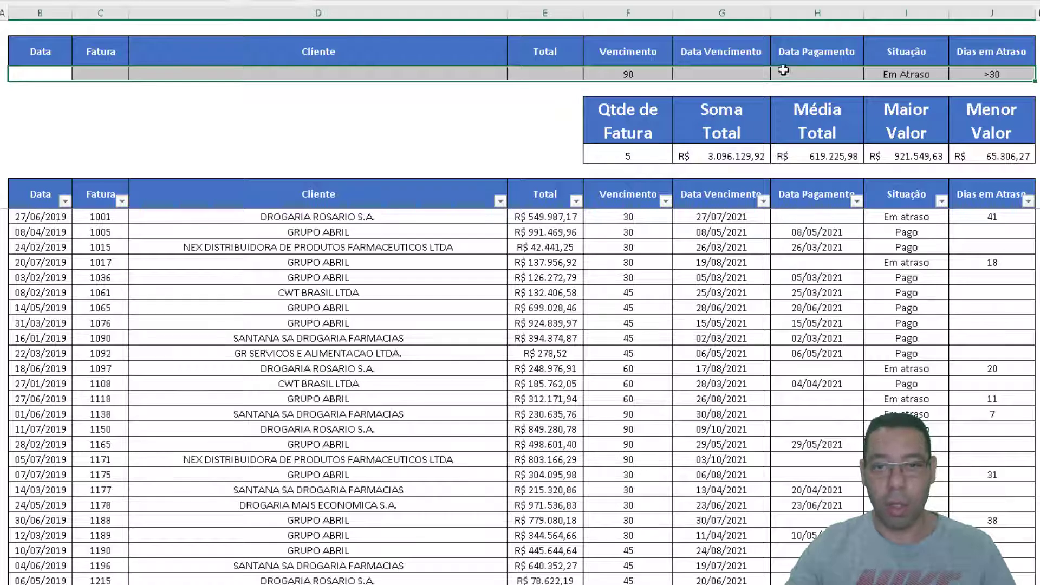
{"action": "left_click", "coordinate": [803, 69]}
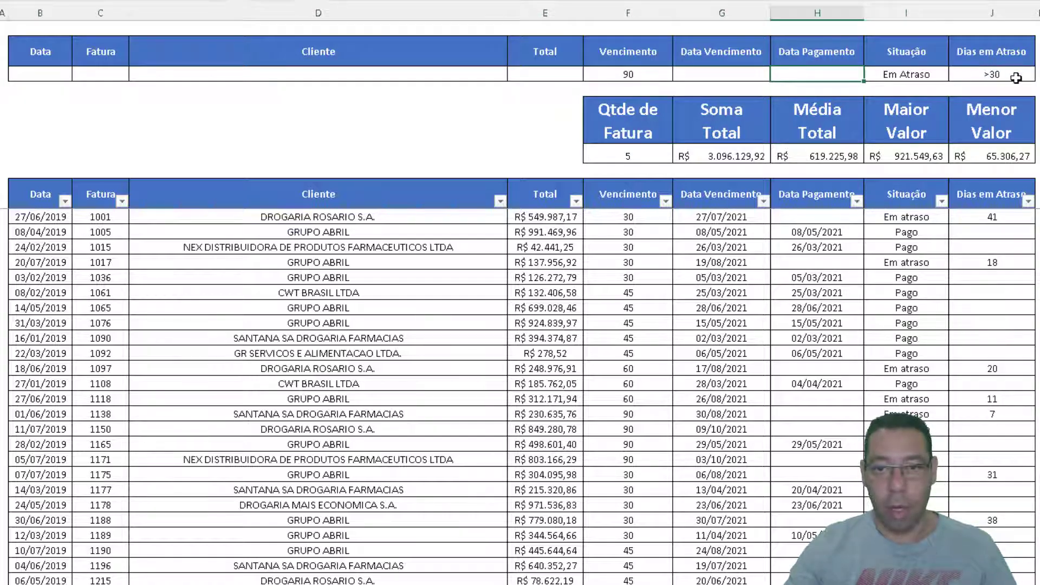
{"action": "key", "text": "Left"}
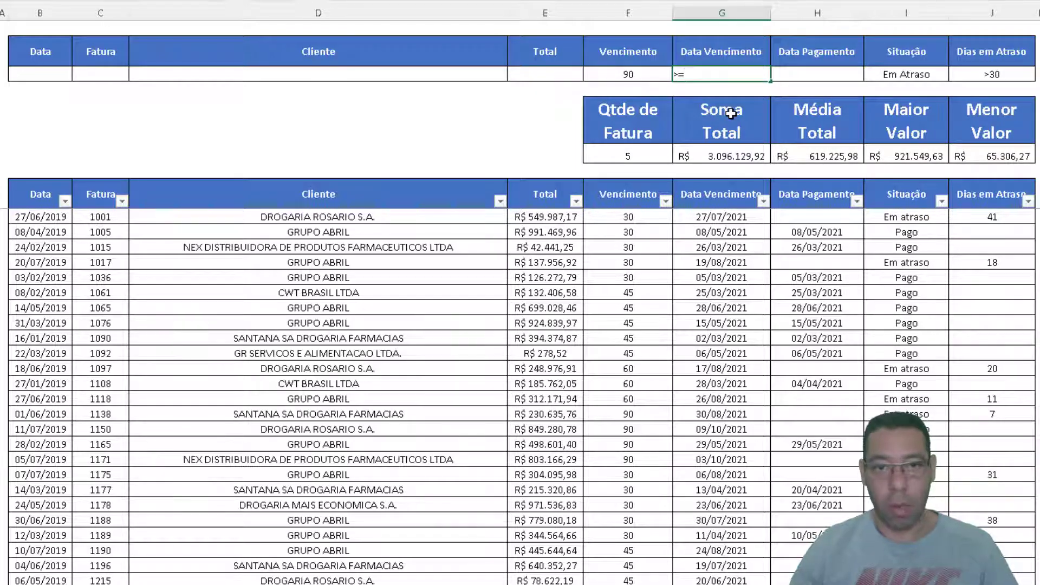
{"action": "type", "text": "01/"}
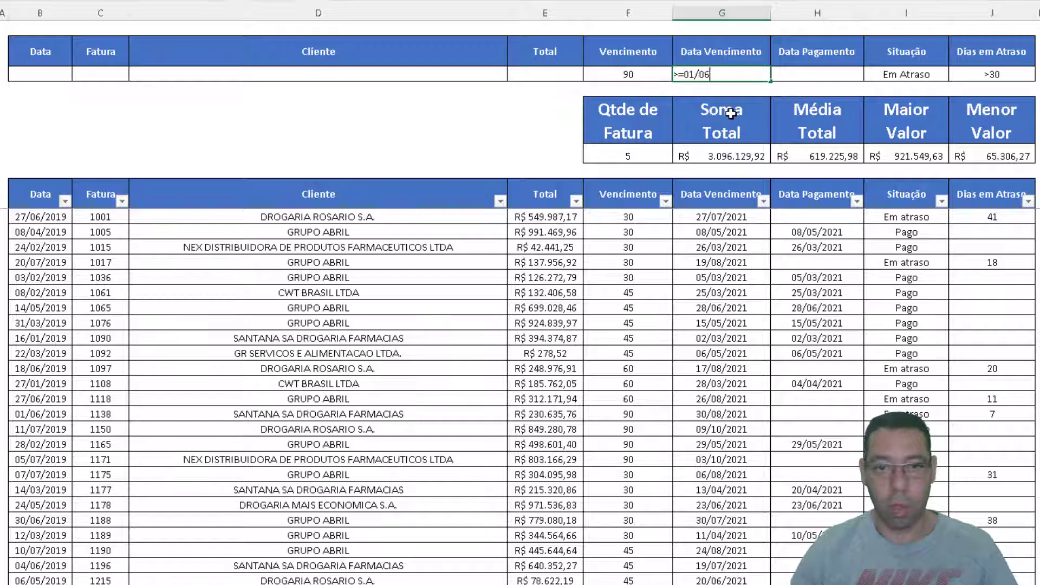
{"action": "type", "text": "08/2021"}
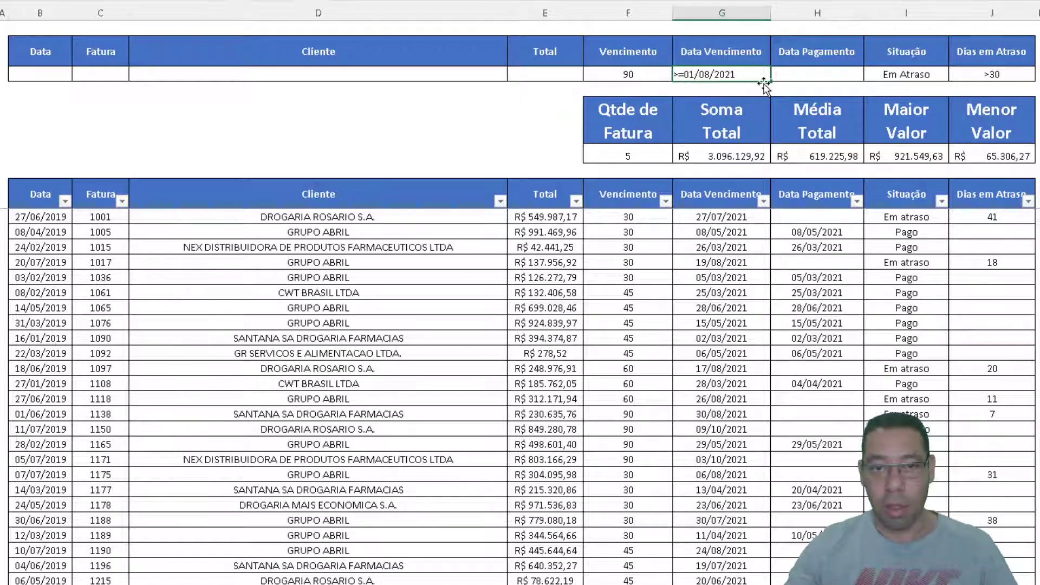
{"action": "key", "text": "Return"}
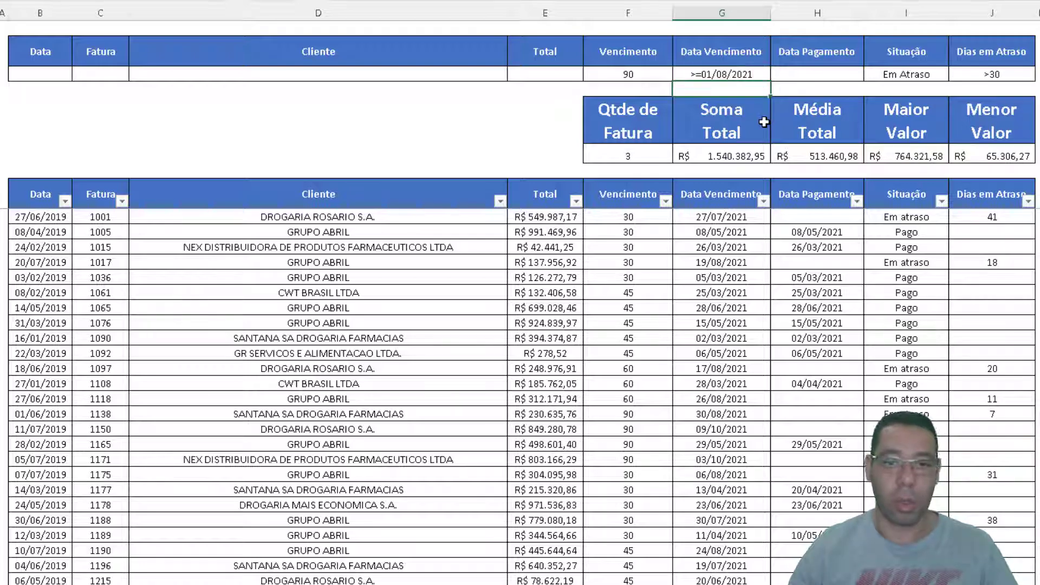
{"action": "left_click", "coordinate": [625, 154]}
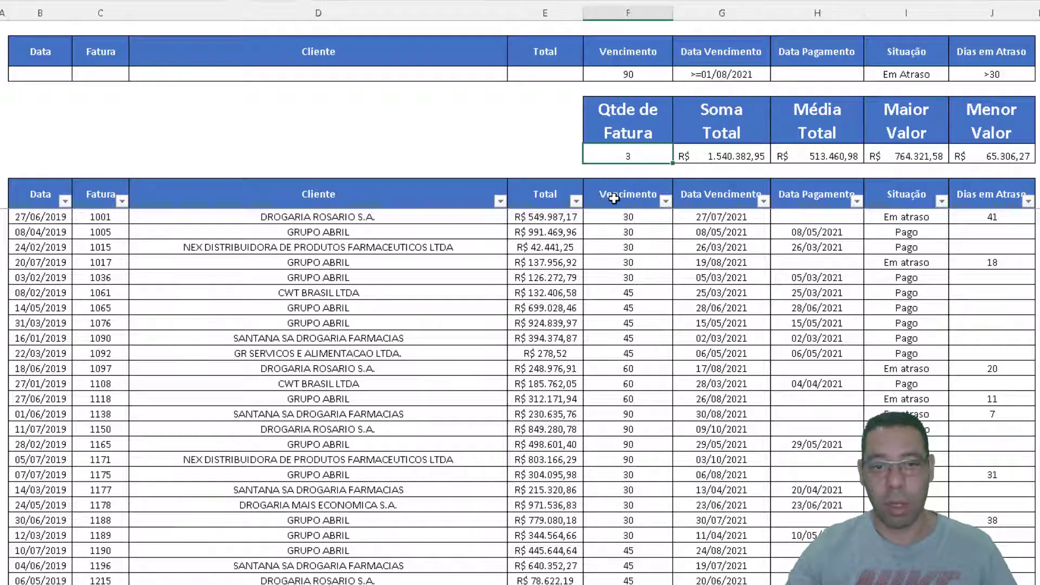